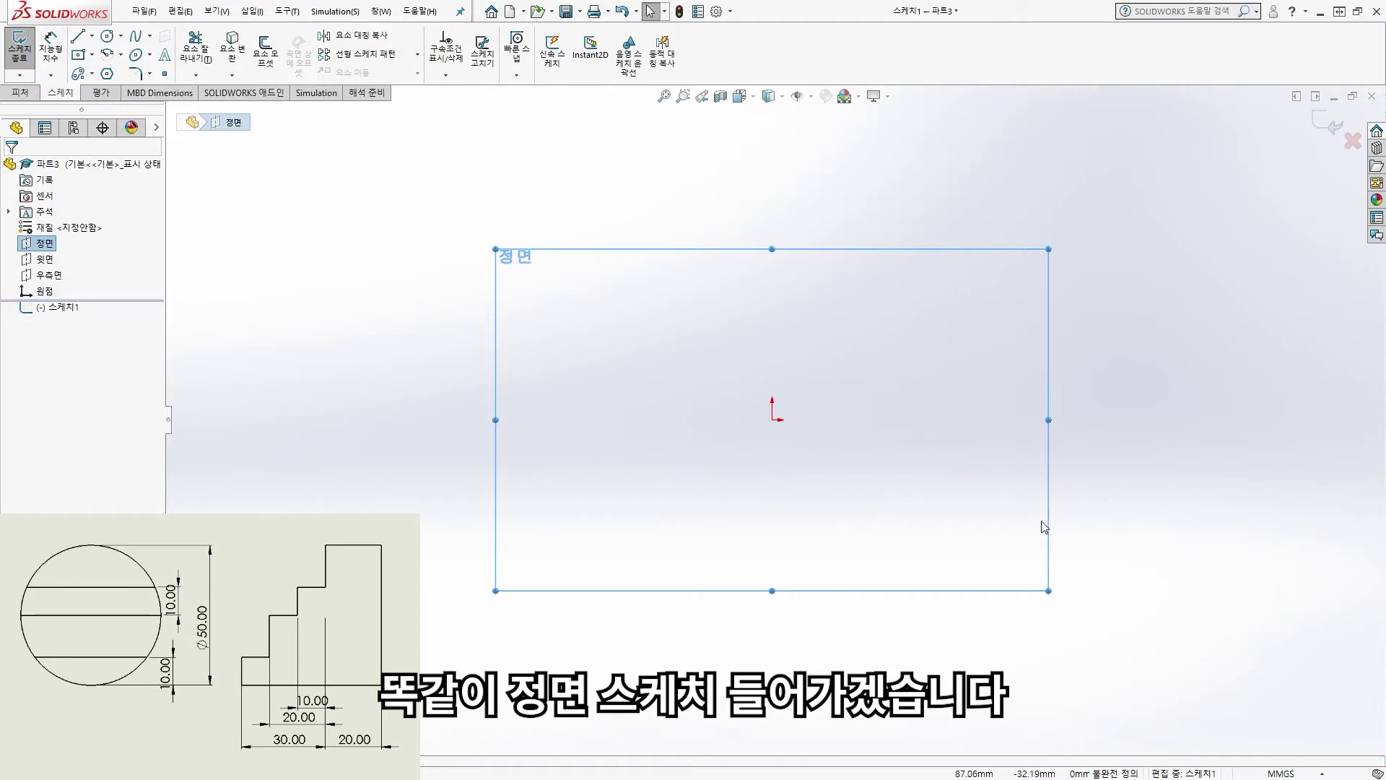
- Sketch a circle with a radius of about 42 mm centred on the origin
left_click(107, 36)
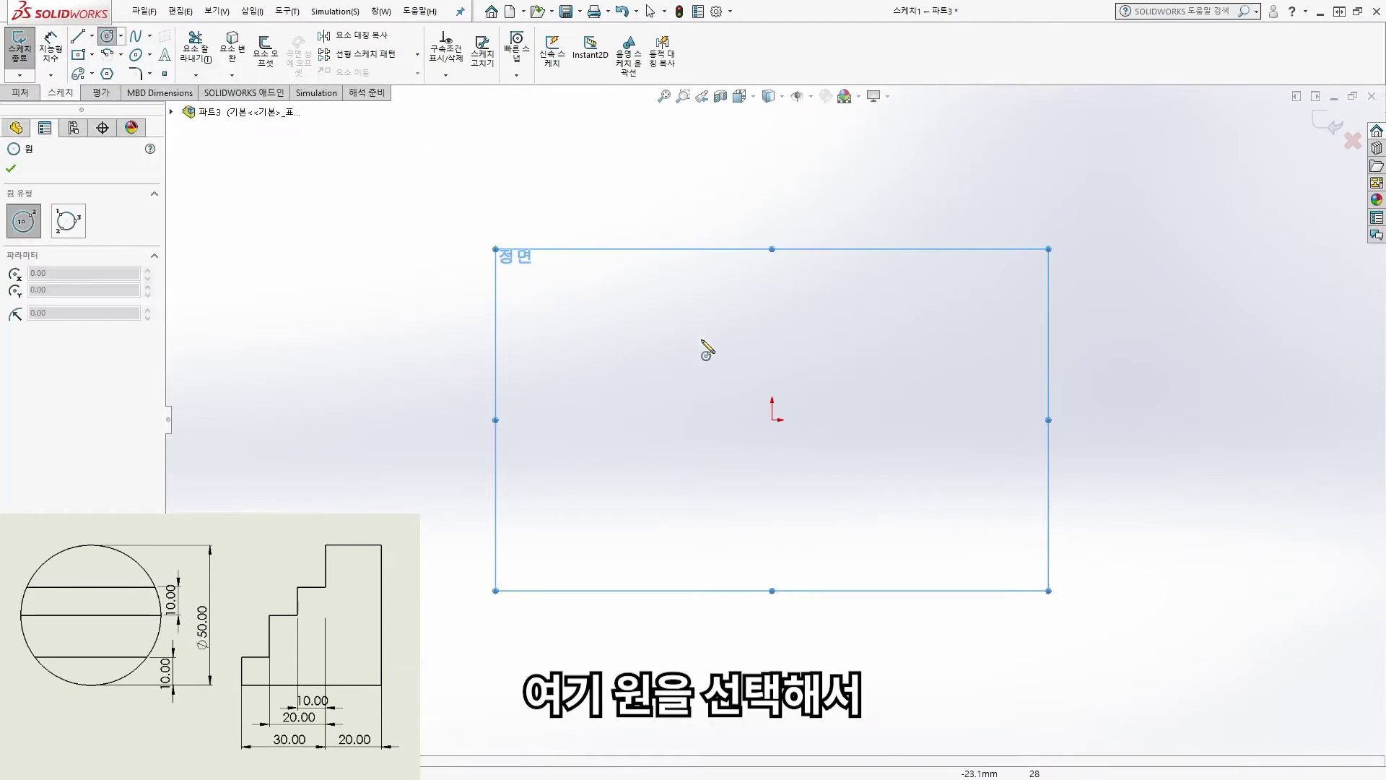
left_click(772, 419)
left_click(838, 538)
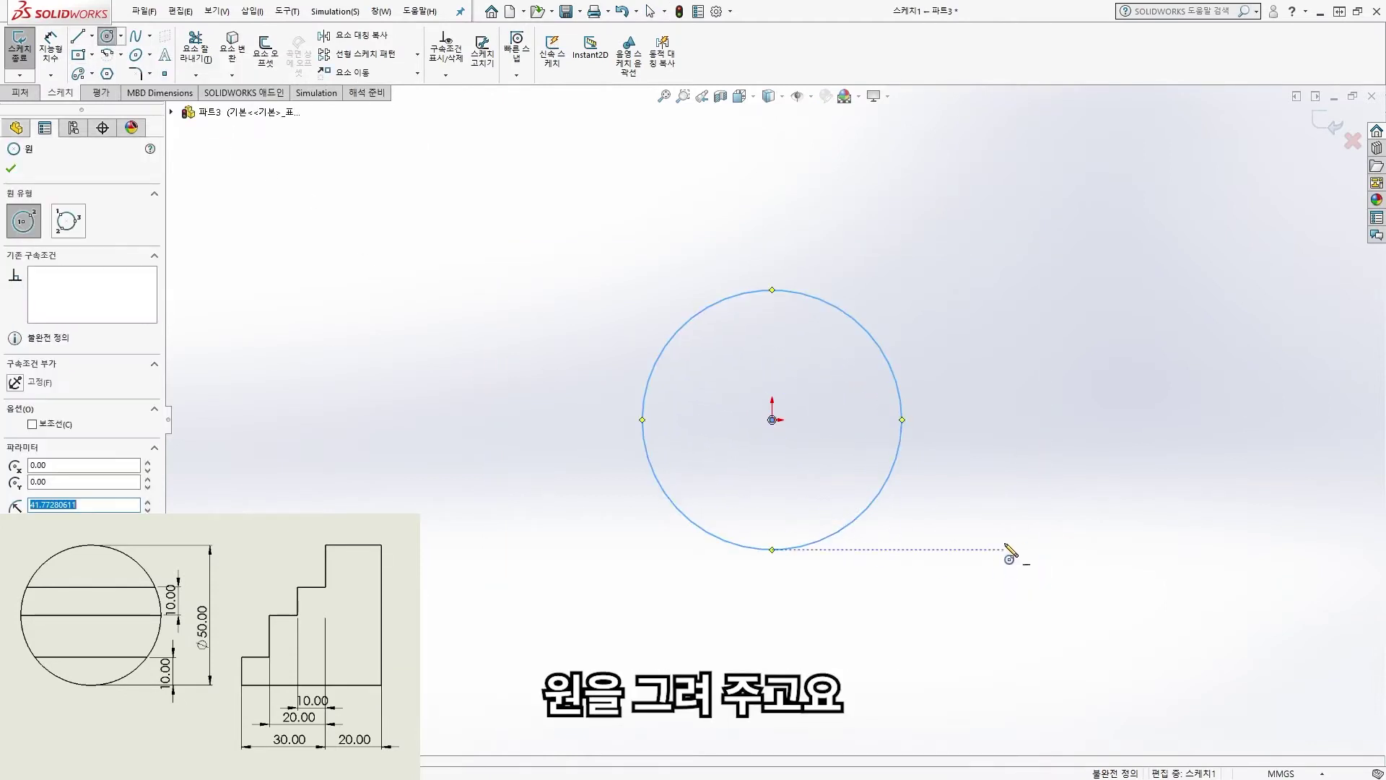
key("Escape")
- Dimension the circle's diameter to 50 mm
mouse_move(1020, 414)
right_mouse_down()
mouse_move(1029, 430)
mouse_move(1002, 445)
mouse_move(996, 402)
mouse_move(1030, 402)
mouse_move(1011, 423)
right_mouse_up()
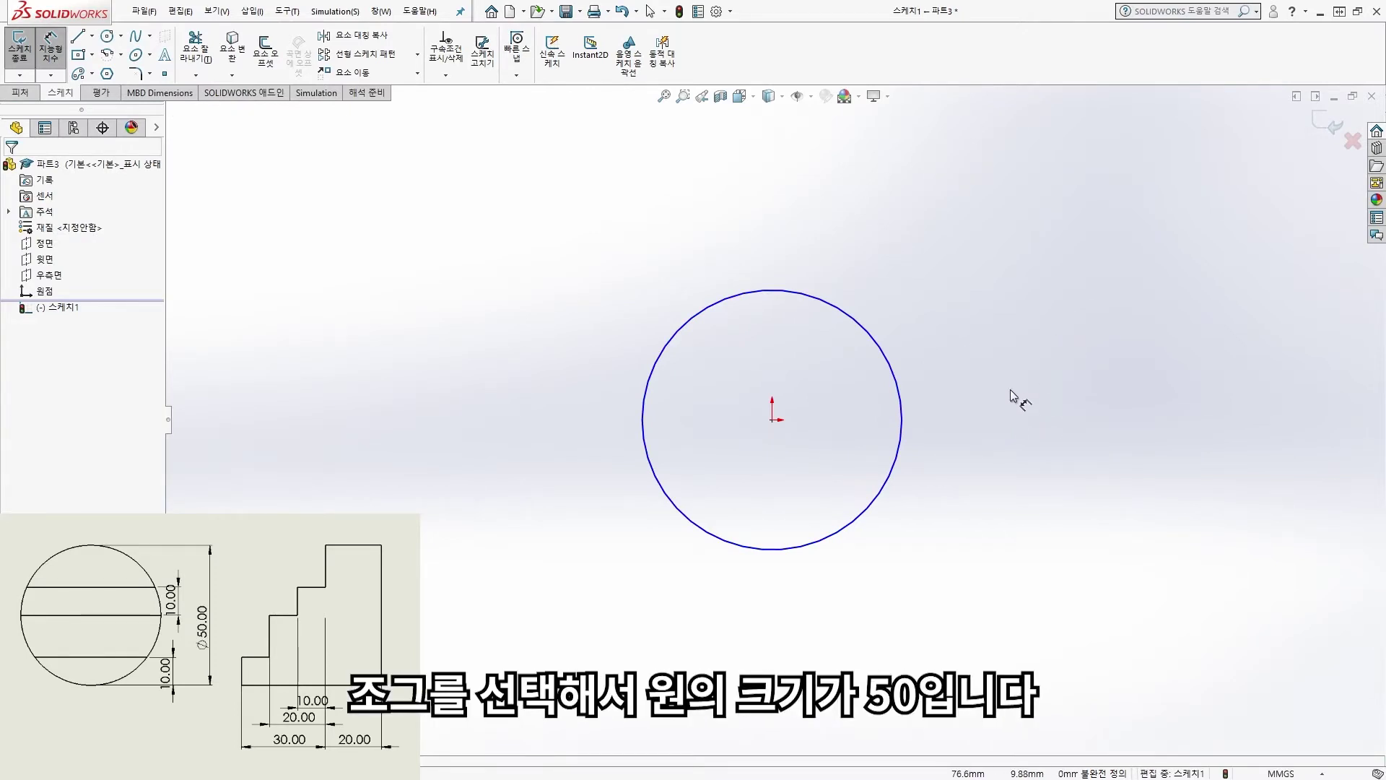
left_click(893, 370)
left_click(991, 397)
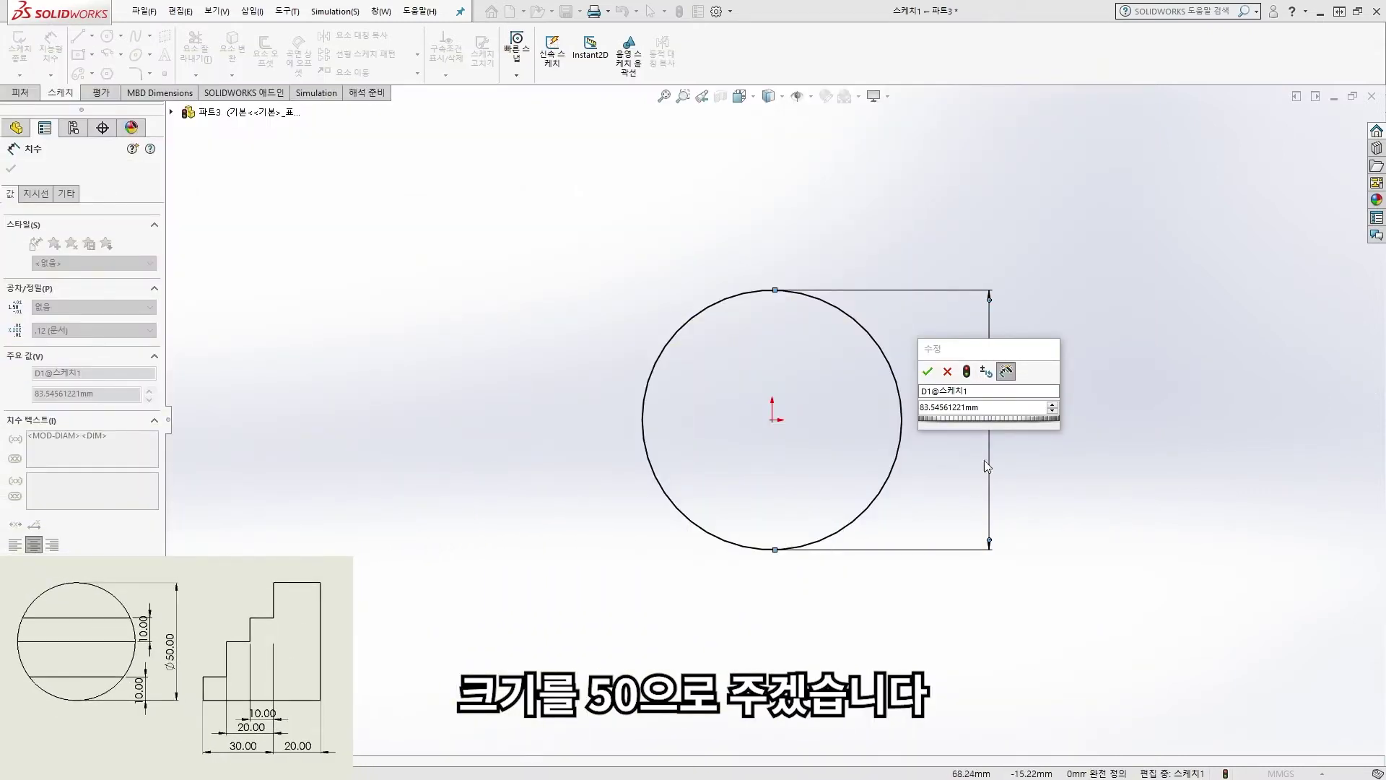
double_click(987, 408)
type("50")
key("Return")
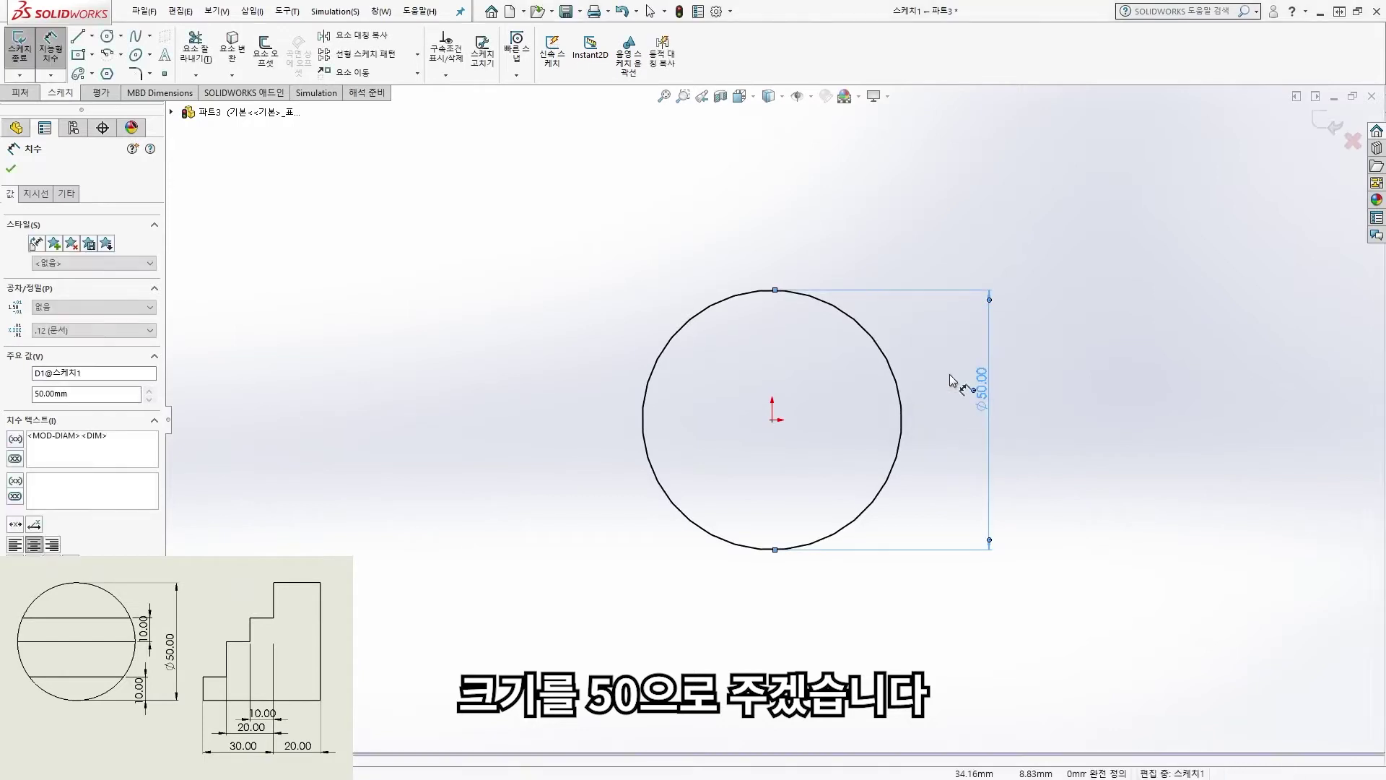
- Draw three horizontal lines spanning the circle edge to edge: one through the origin, one below it and one above it
left_click(78, 37)
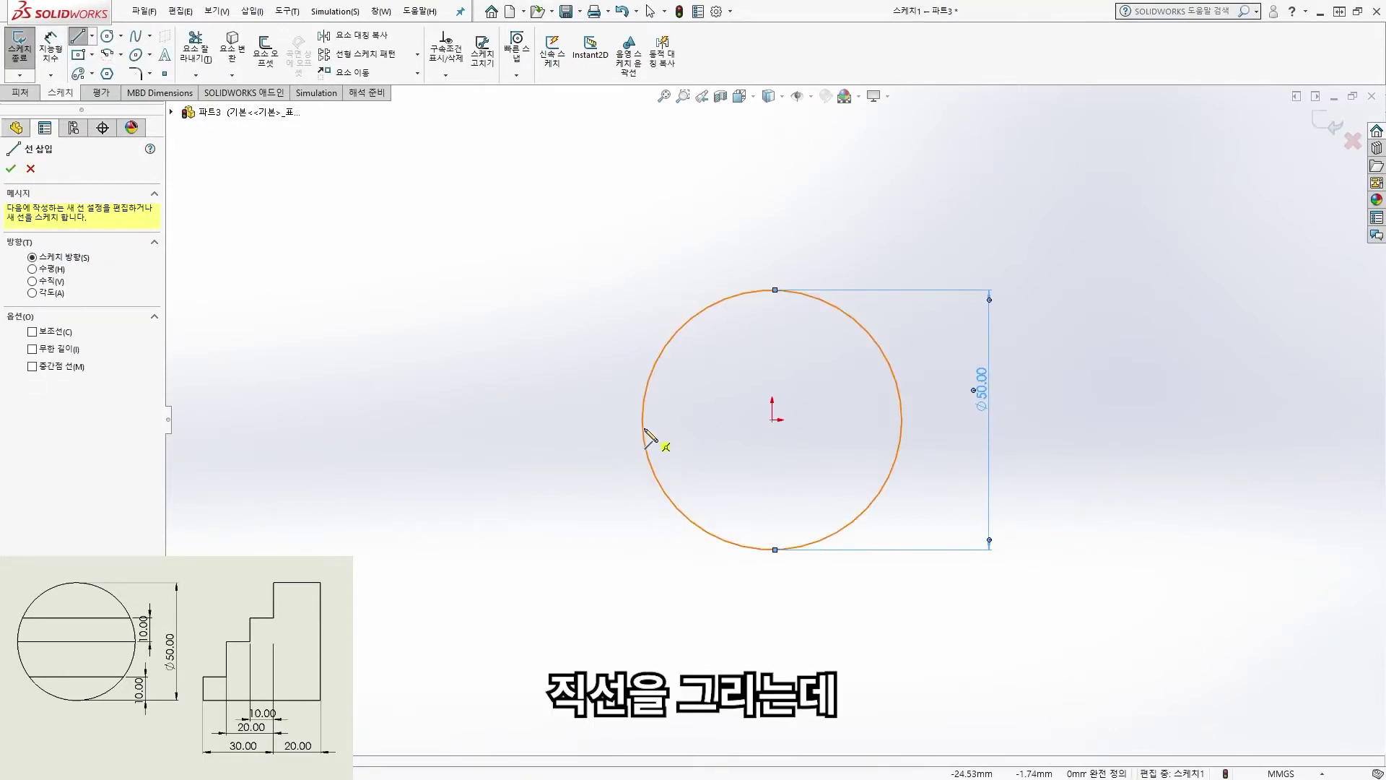
left_click(643, 420)
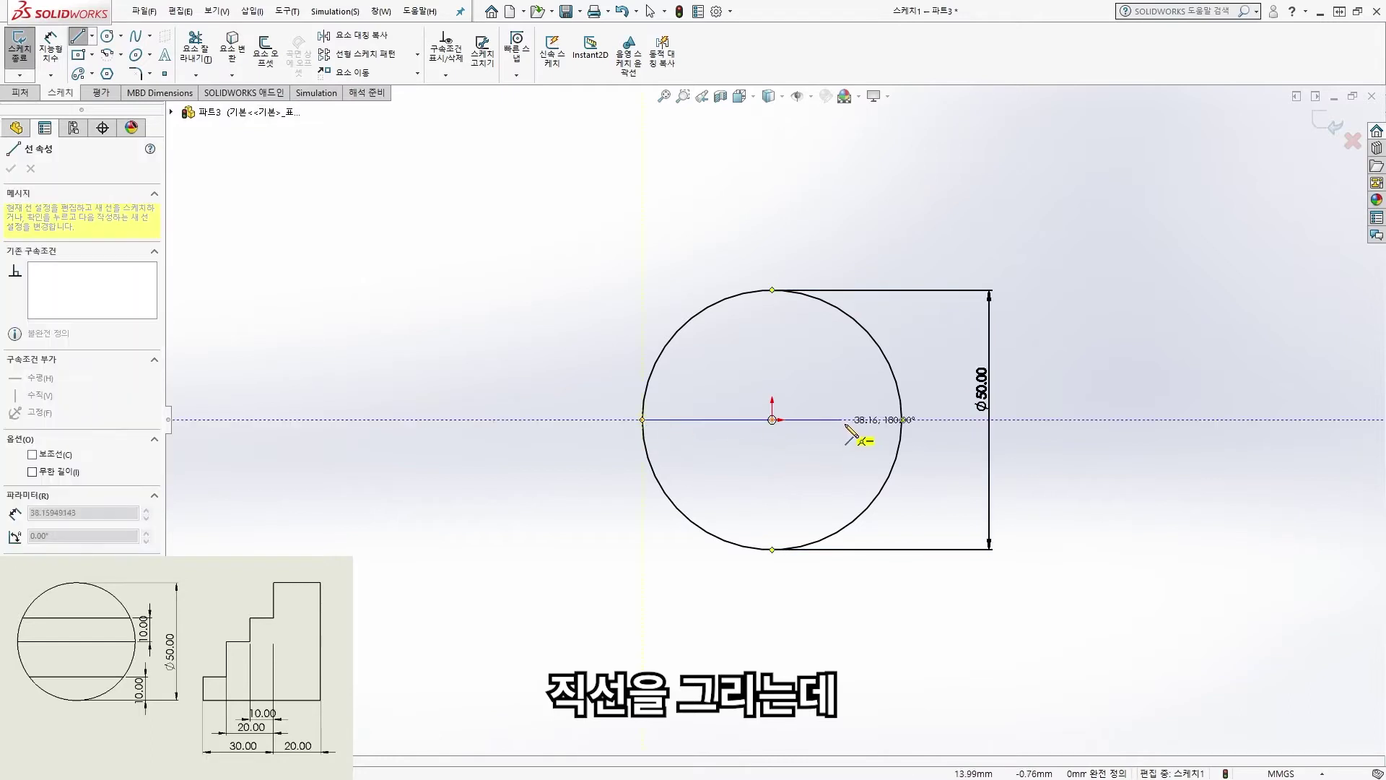
double_click(903, 419)
left_click(678, 507)
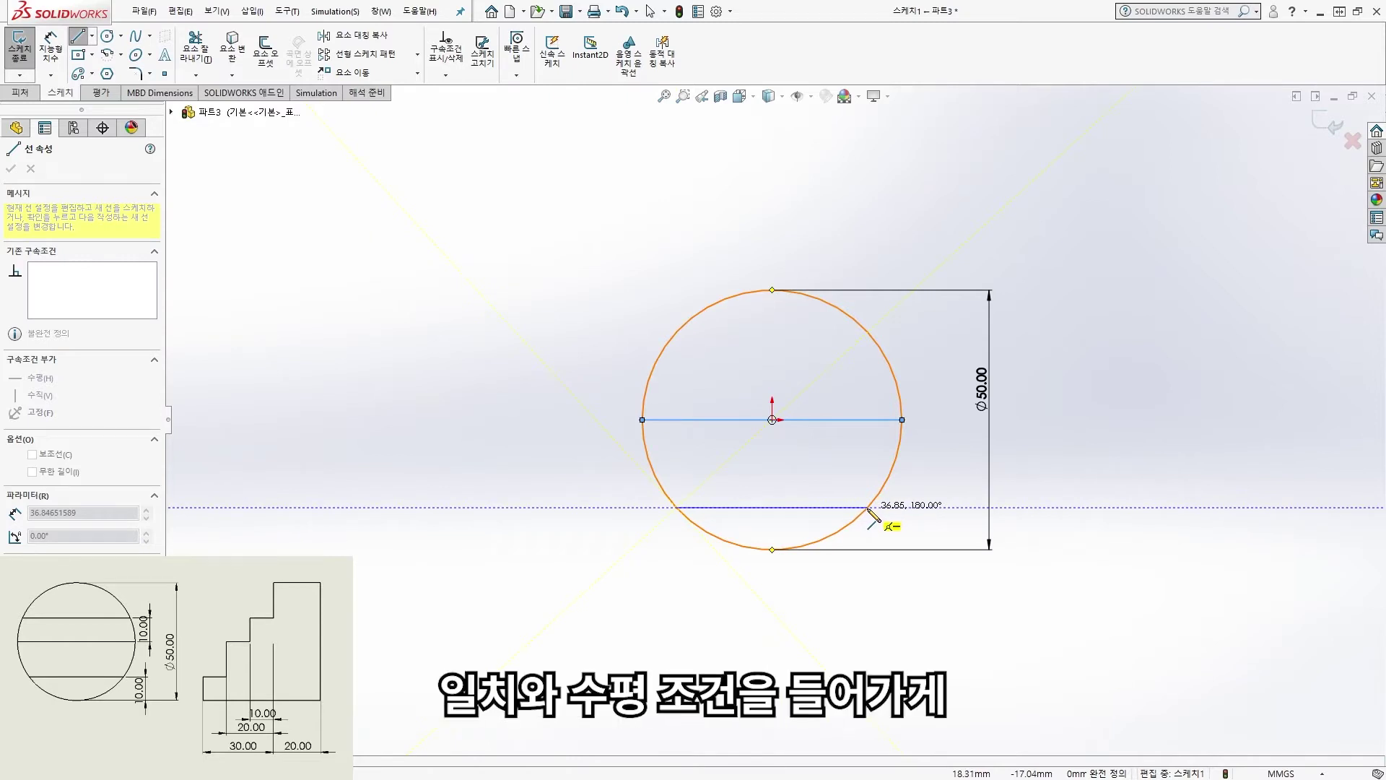
left_click(867, 508)
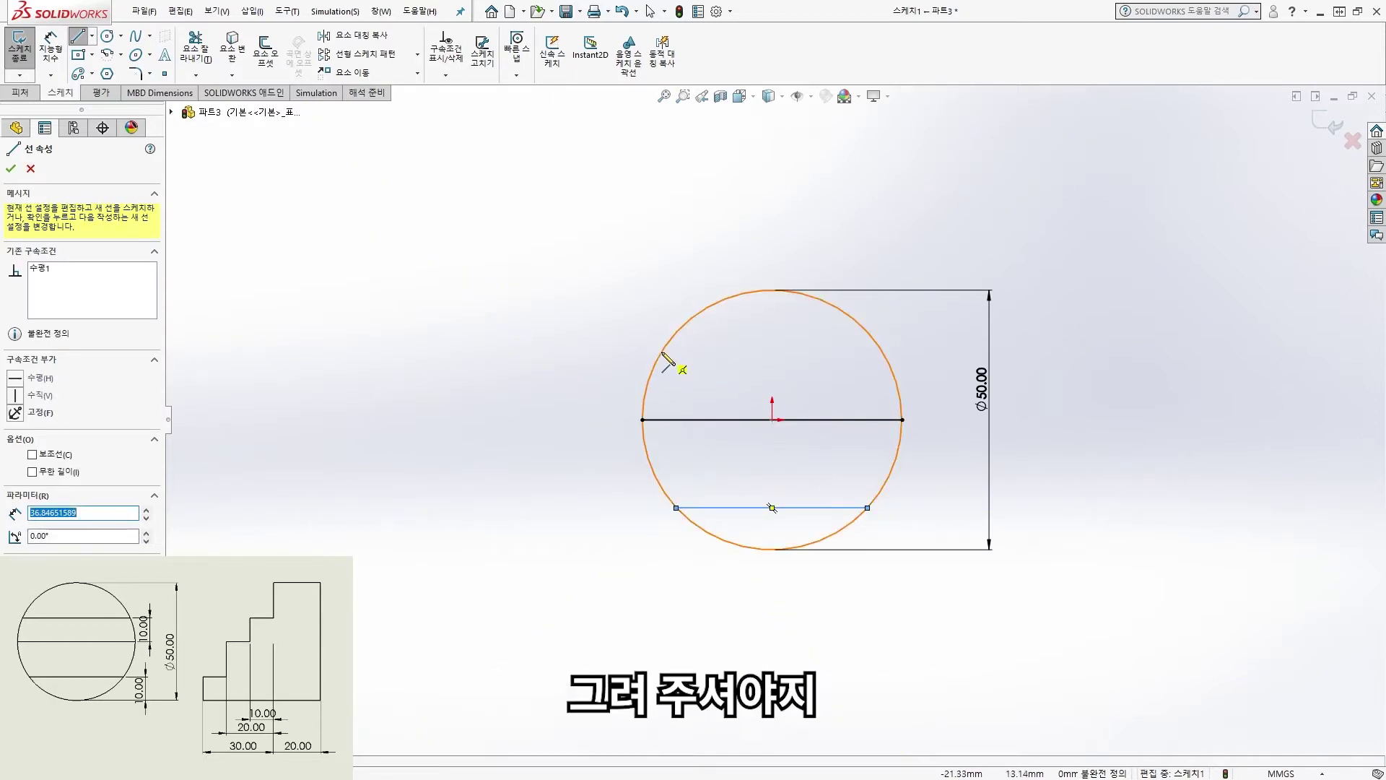
left_click(653, 365)
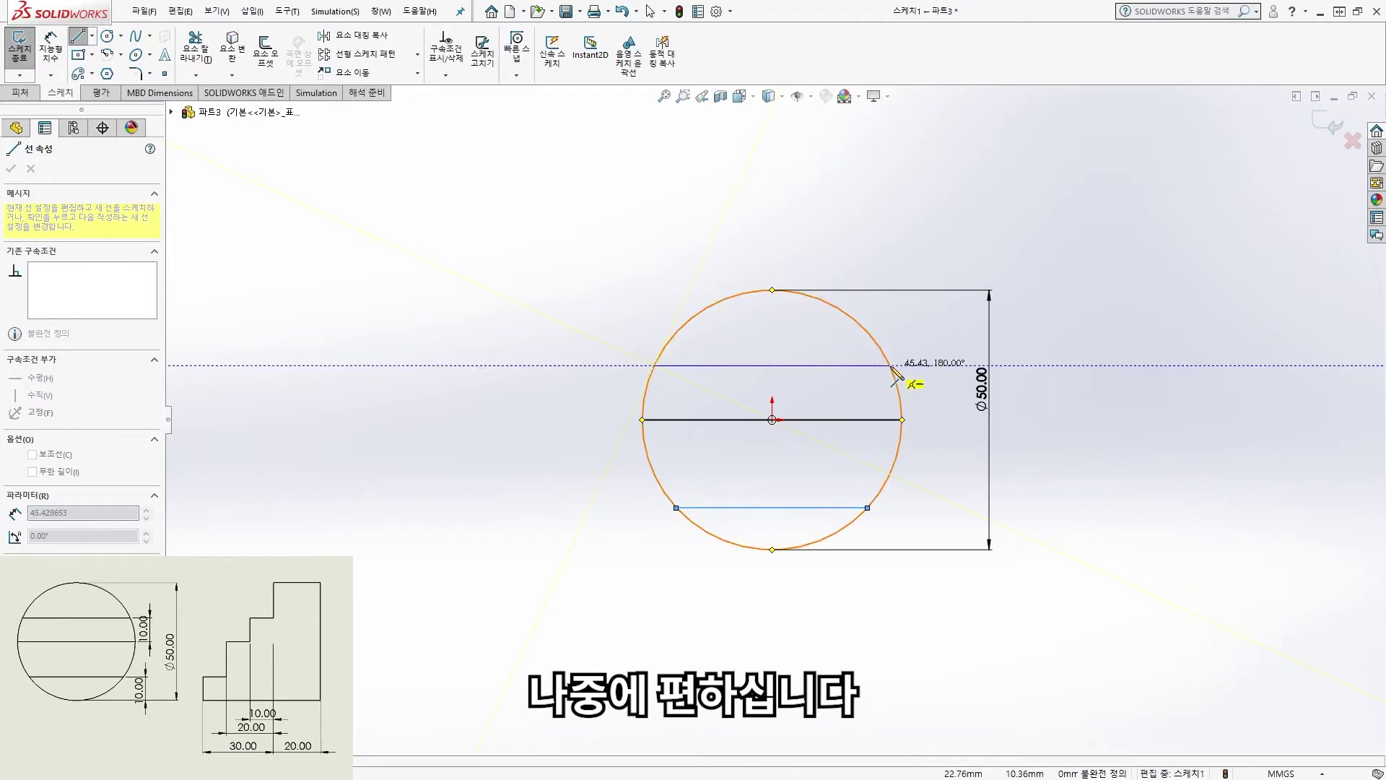
left_click(892, 366)
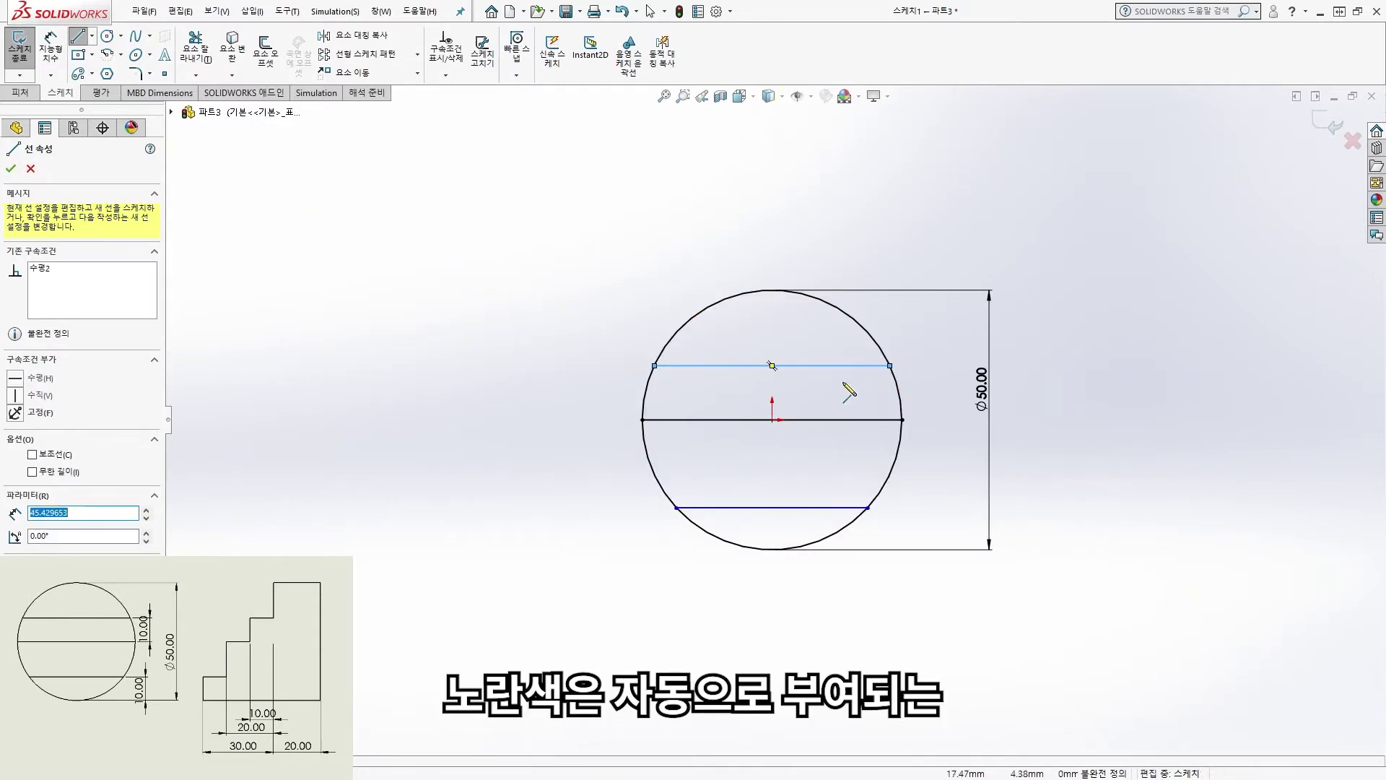
key("Escape")
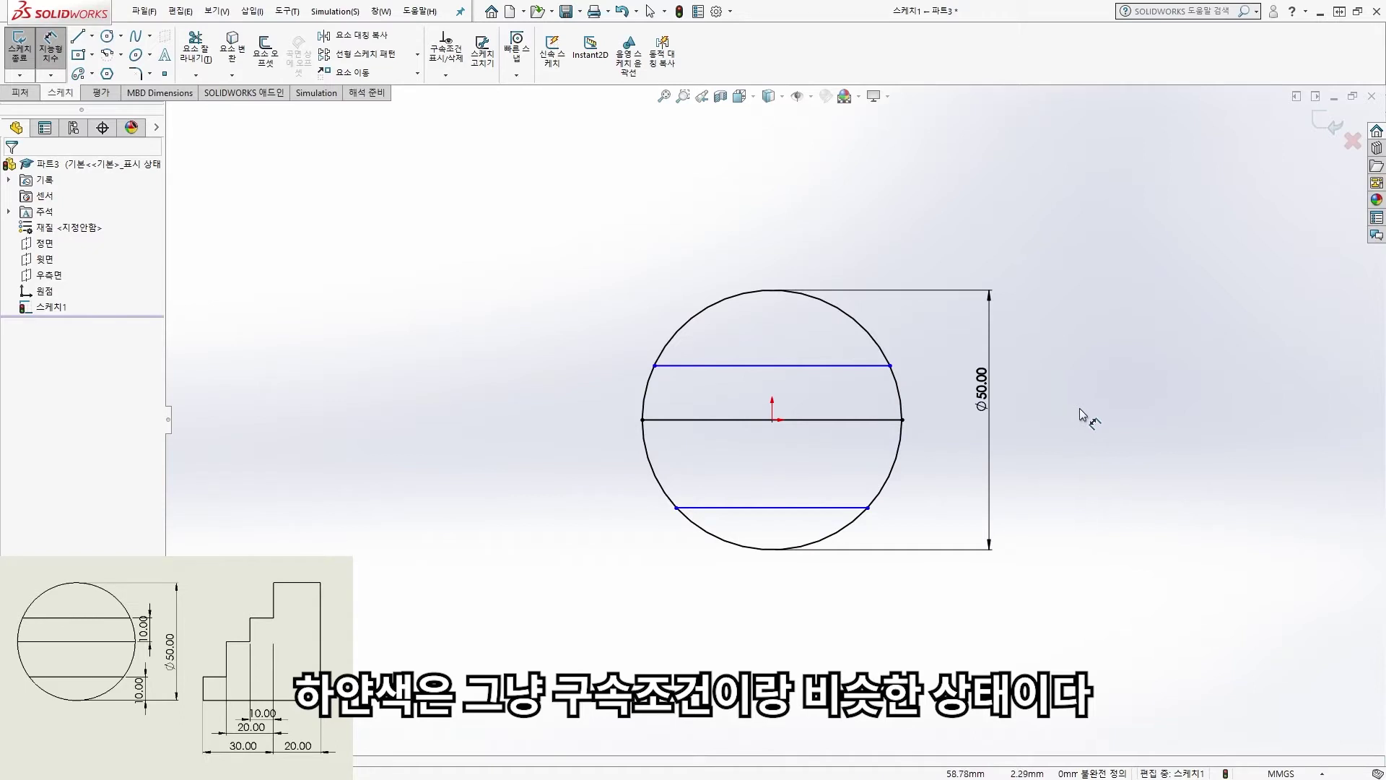
- Dimension the distance from the lower horizontal line to the circle's bottom edge, not its centre, as 10 mm
left_click(807, 508)
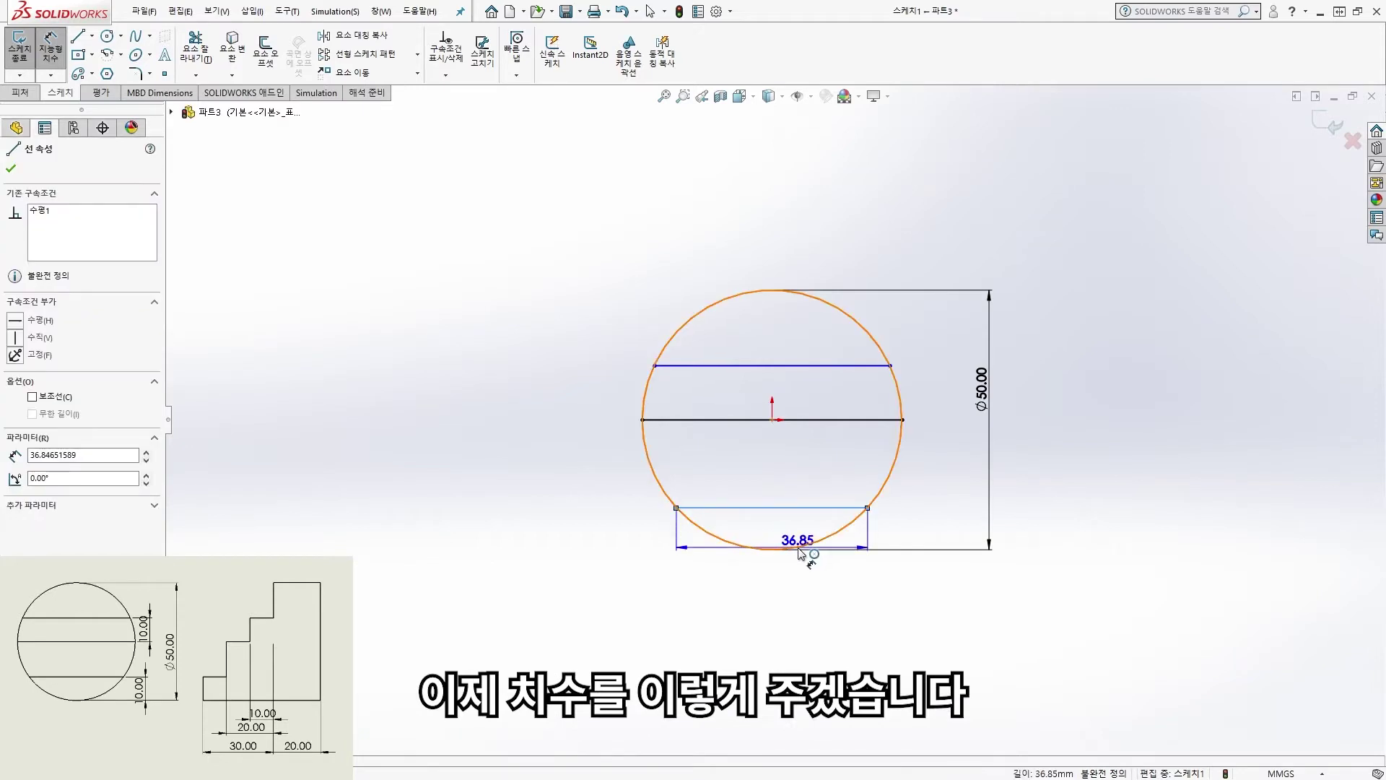
left_click(798, 549)
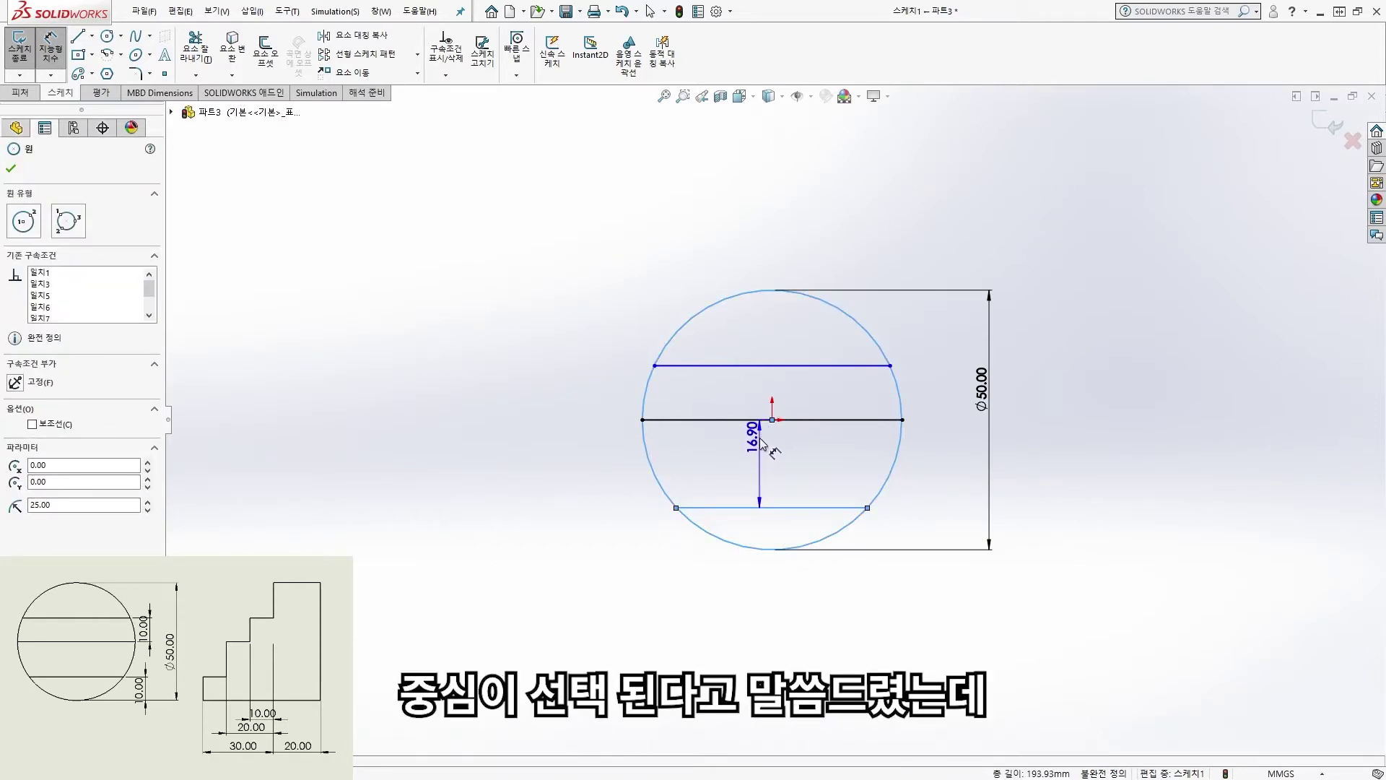
key("ctrl+z")
left_click(787, 549, "shift")
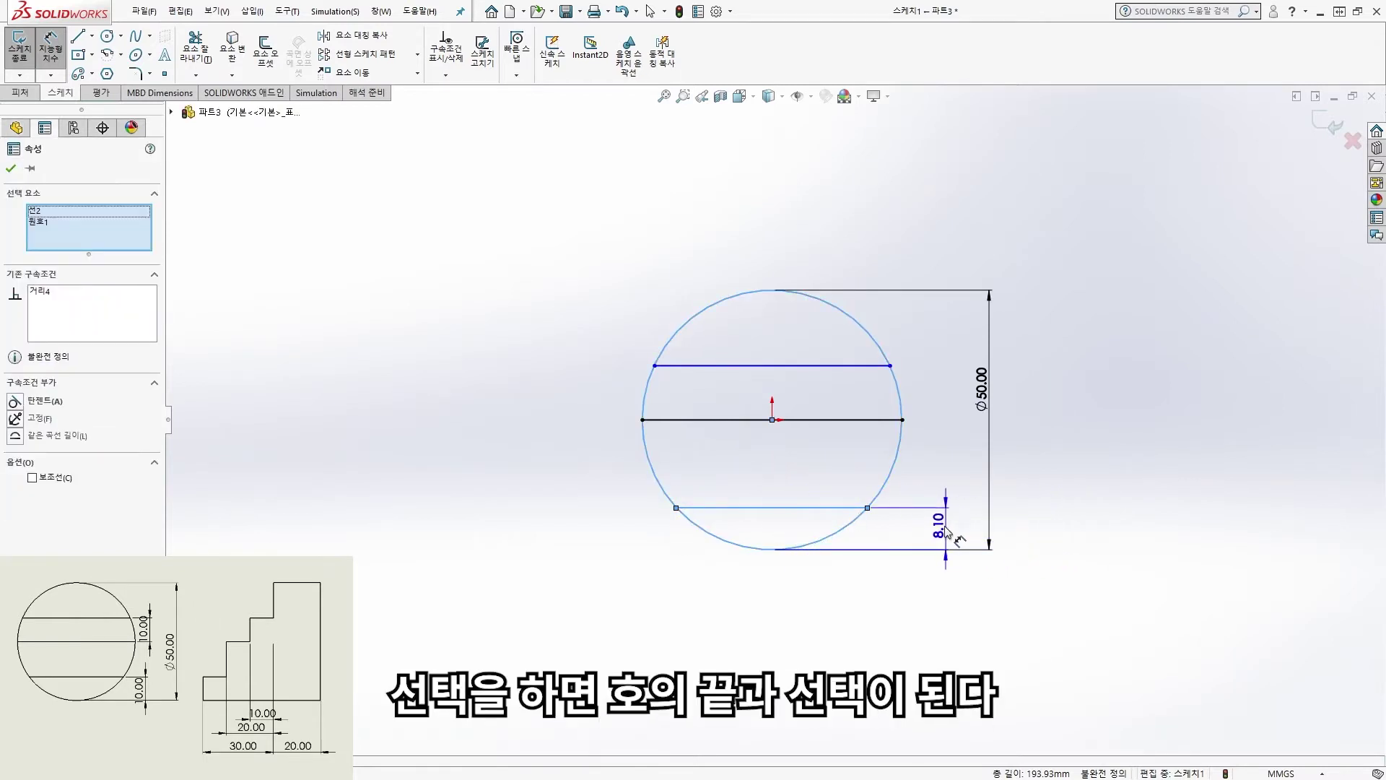
left_click(916, 525)
type("10")
key("Return")
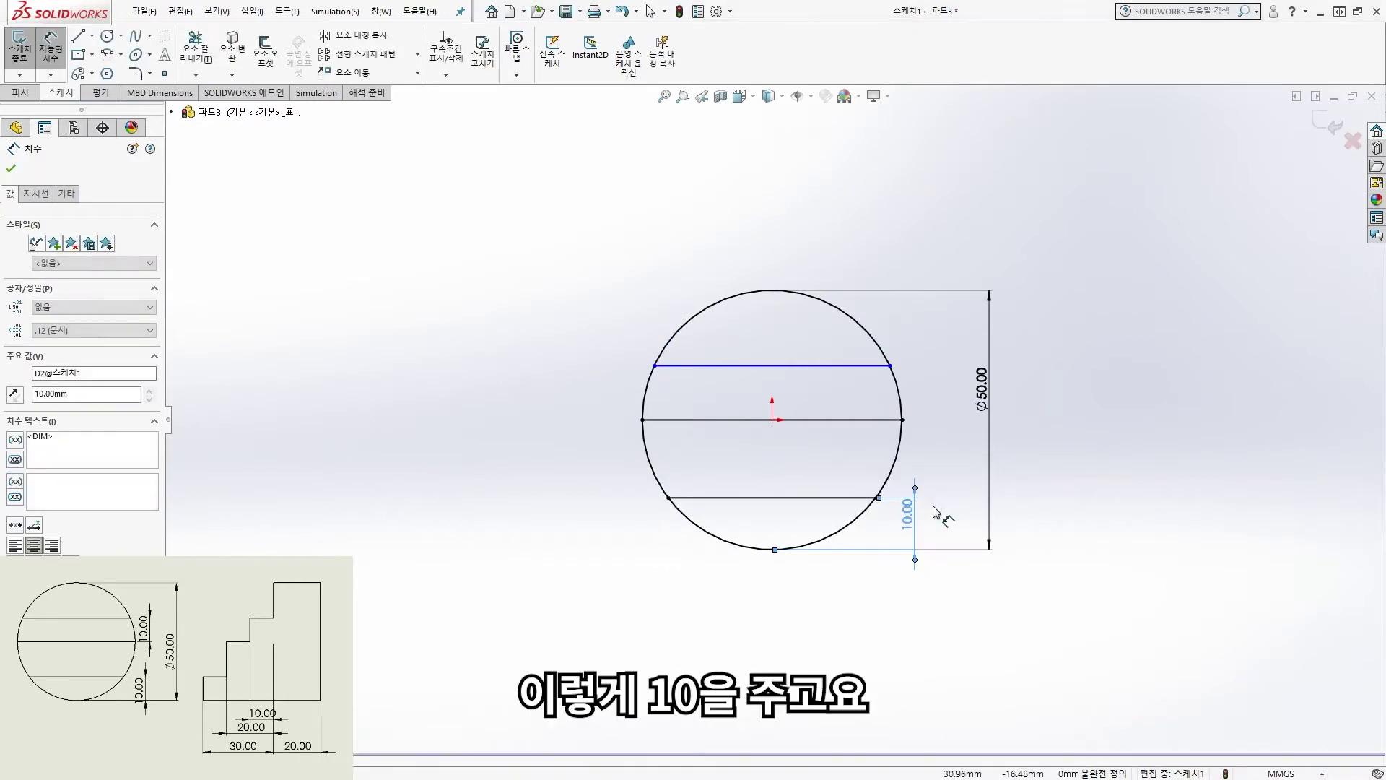
- Dimension the distance between the middle and upper horizontal lines as 10 mm
left_click(851, 419)
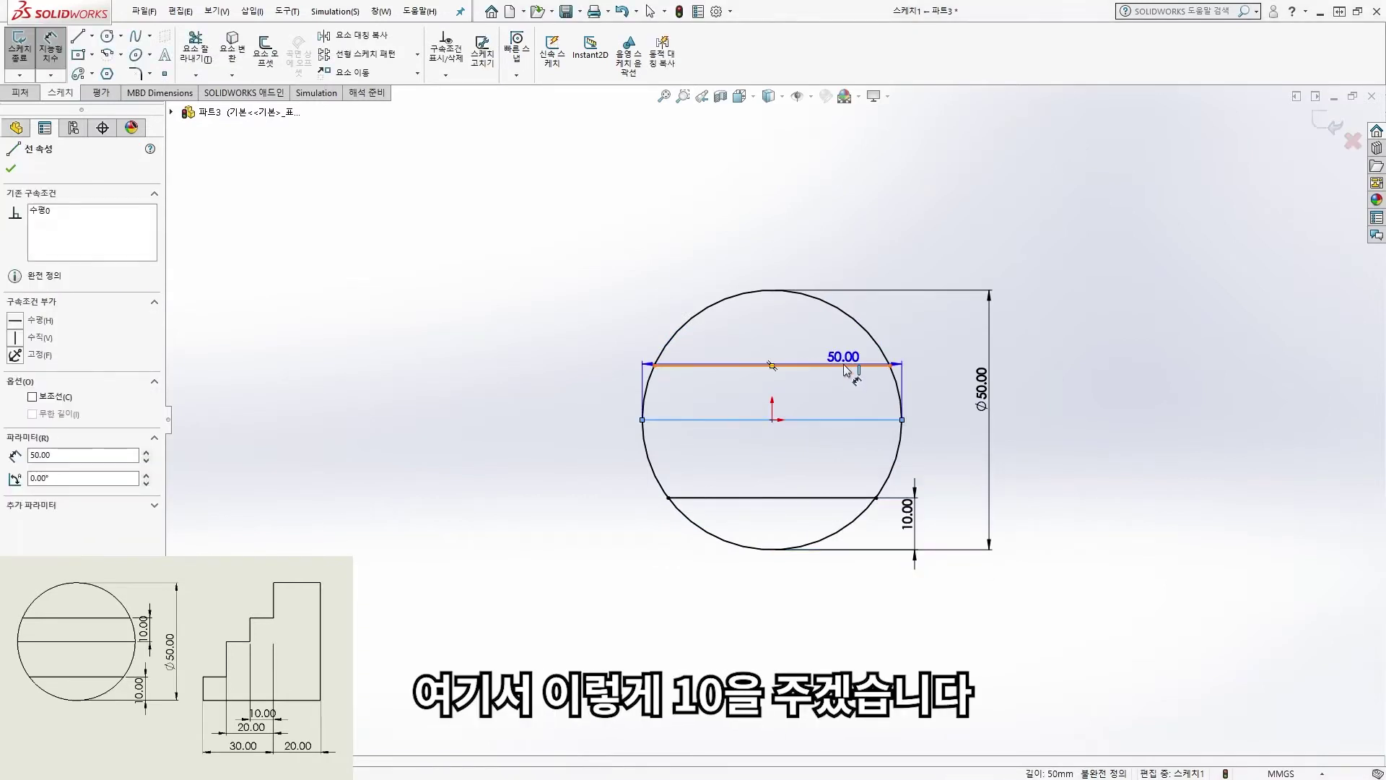
left_click(866, 365)
left_click(931, 393)
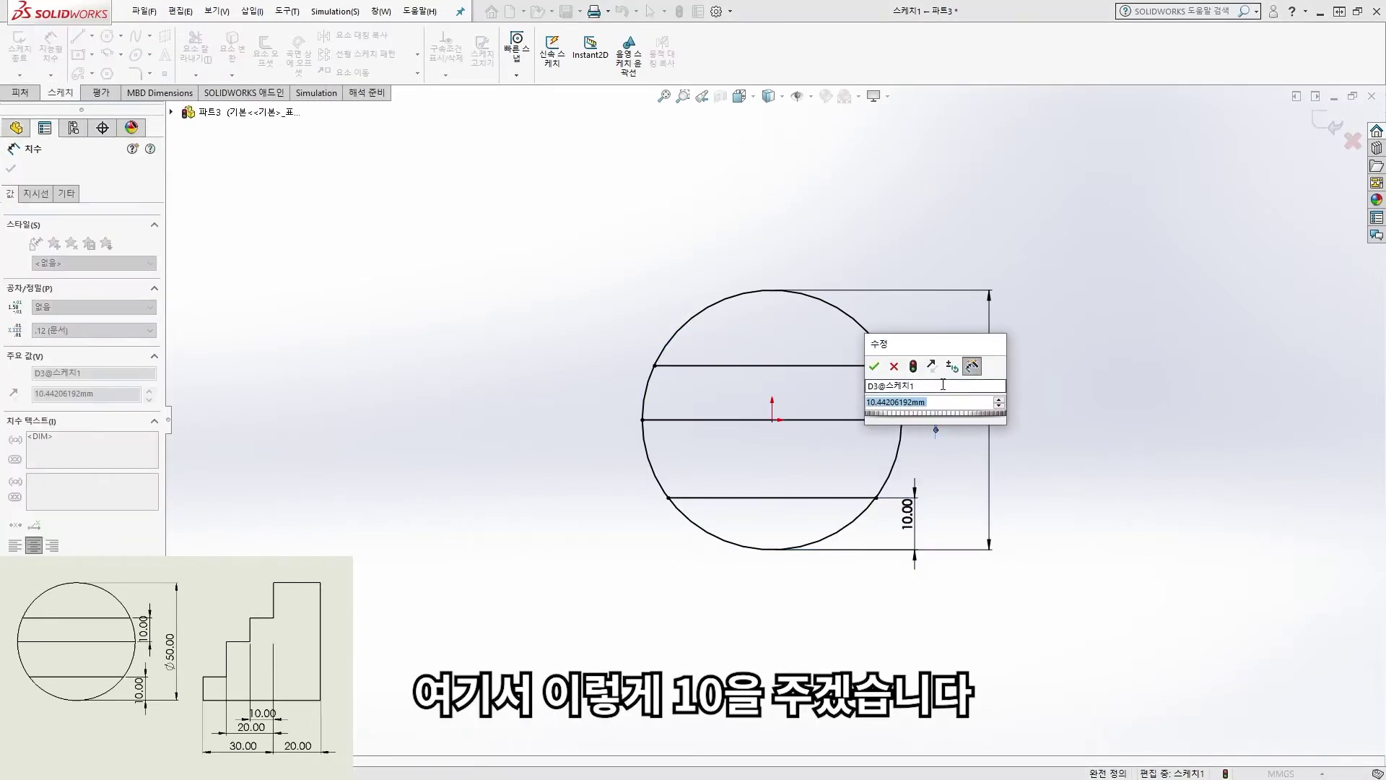
key("Escape")
- Move the lower line's 10 mm dimension farther out from the circle, roughly in line with the upper one
left_click(929, 517)
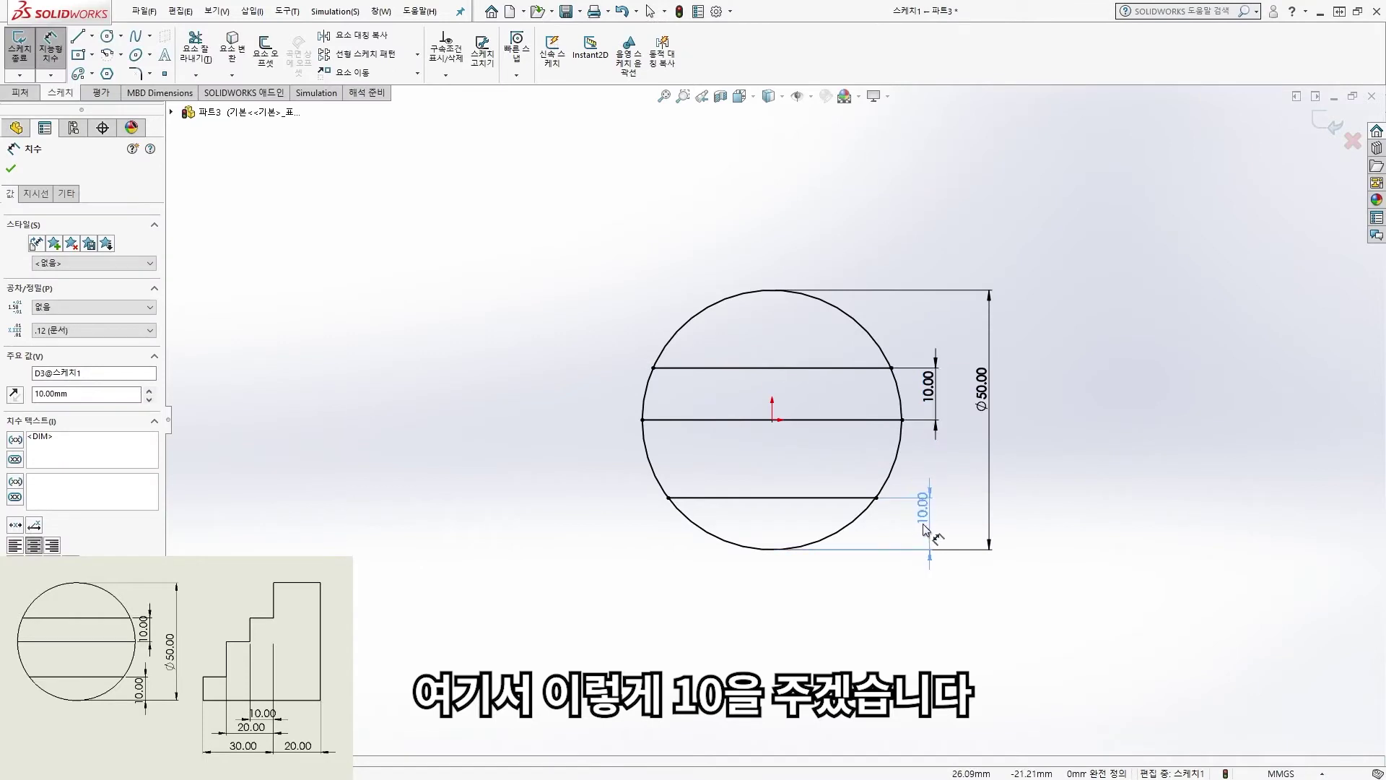
left_click_drag(932, 531, 937, 541)
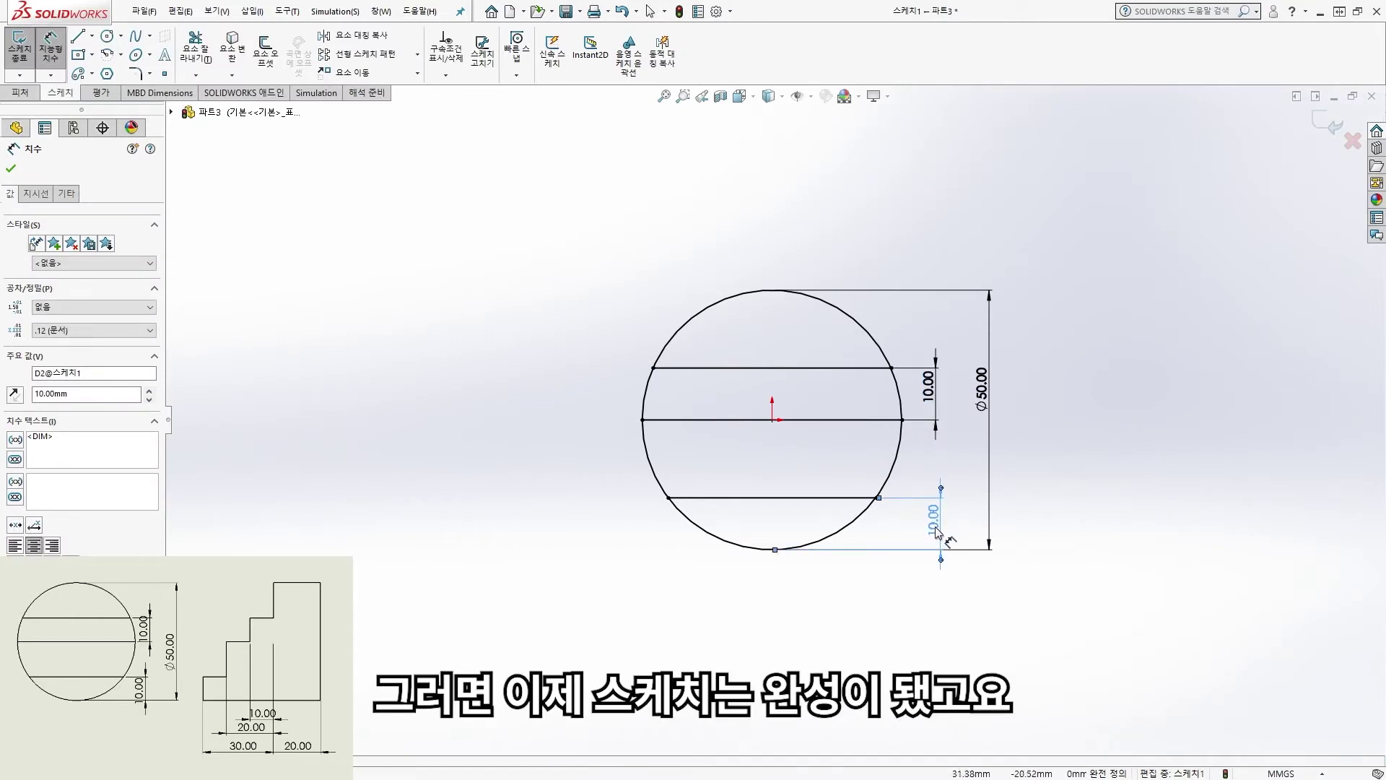
left_click(1094, 460)
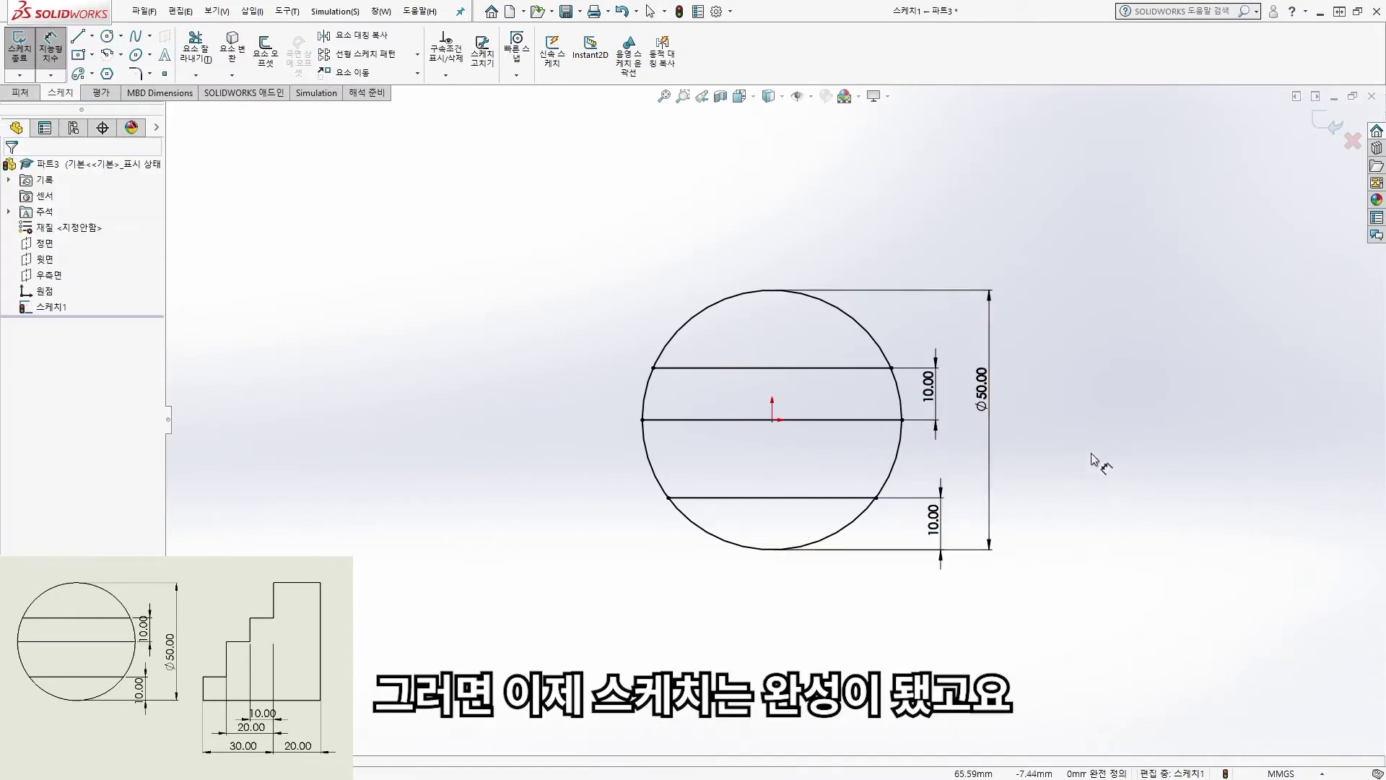
- Start an Extruded Boss/Base from the divided circle sketch
left_click(22, 94)
left_click(20, 52)
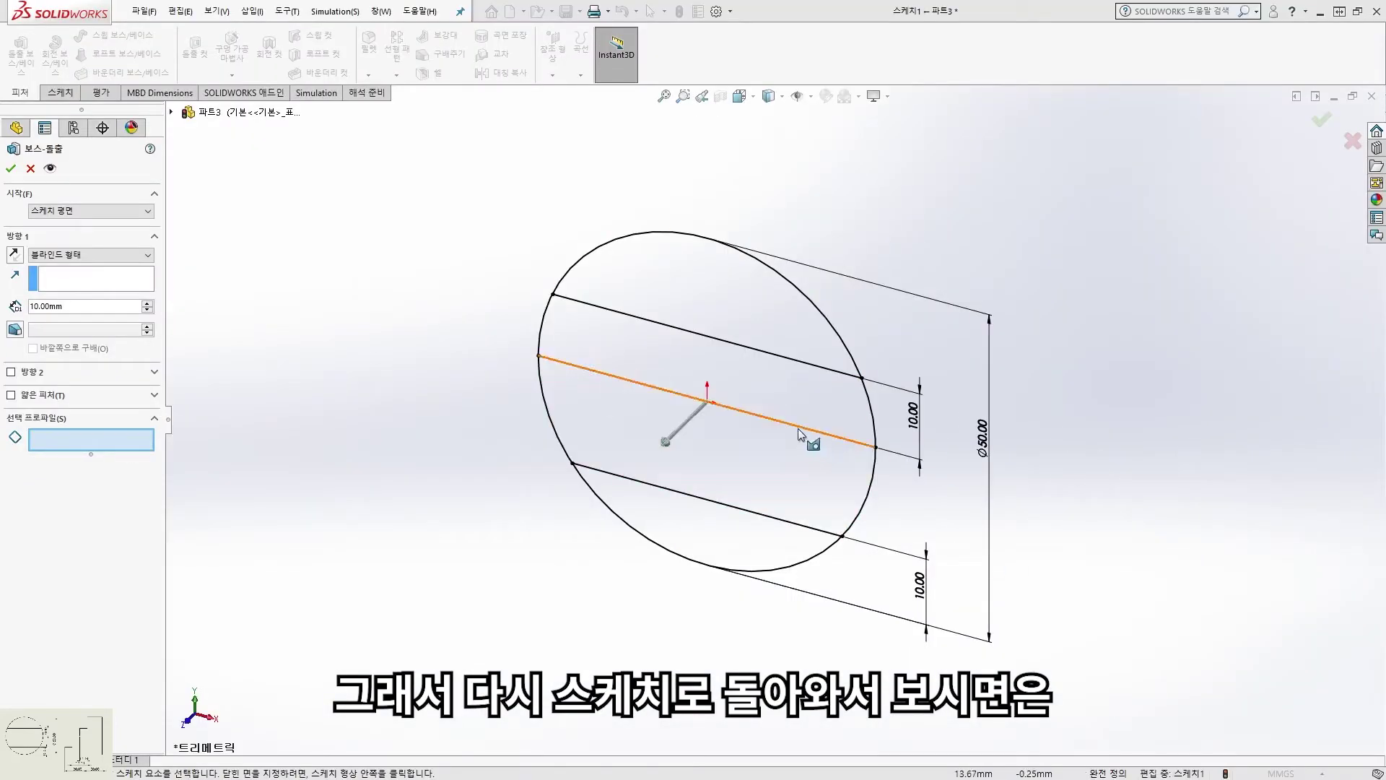
left_click(798, 424)
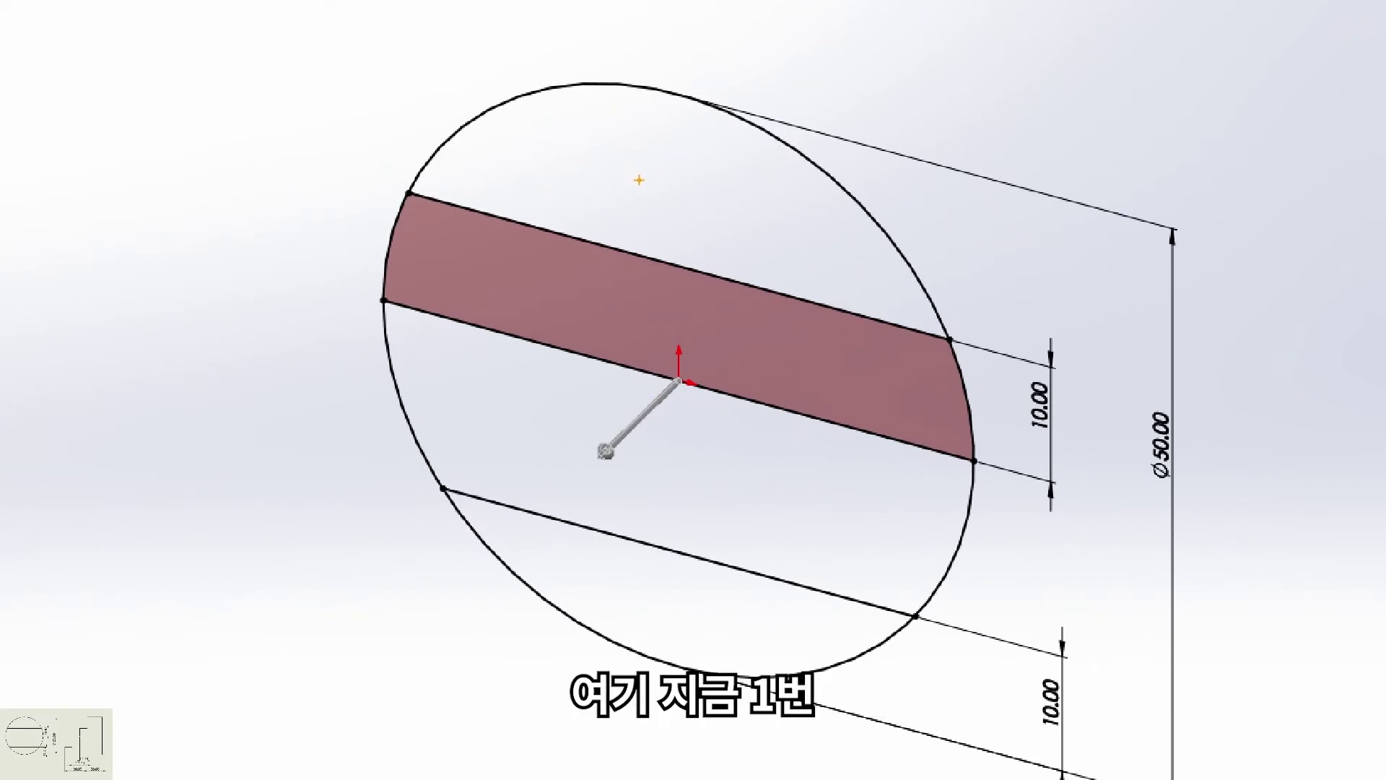
left_click(638, 189)
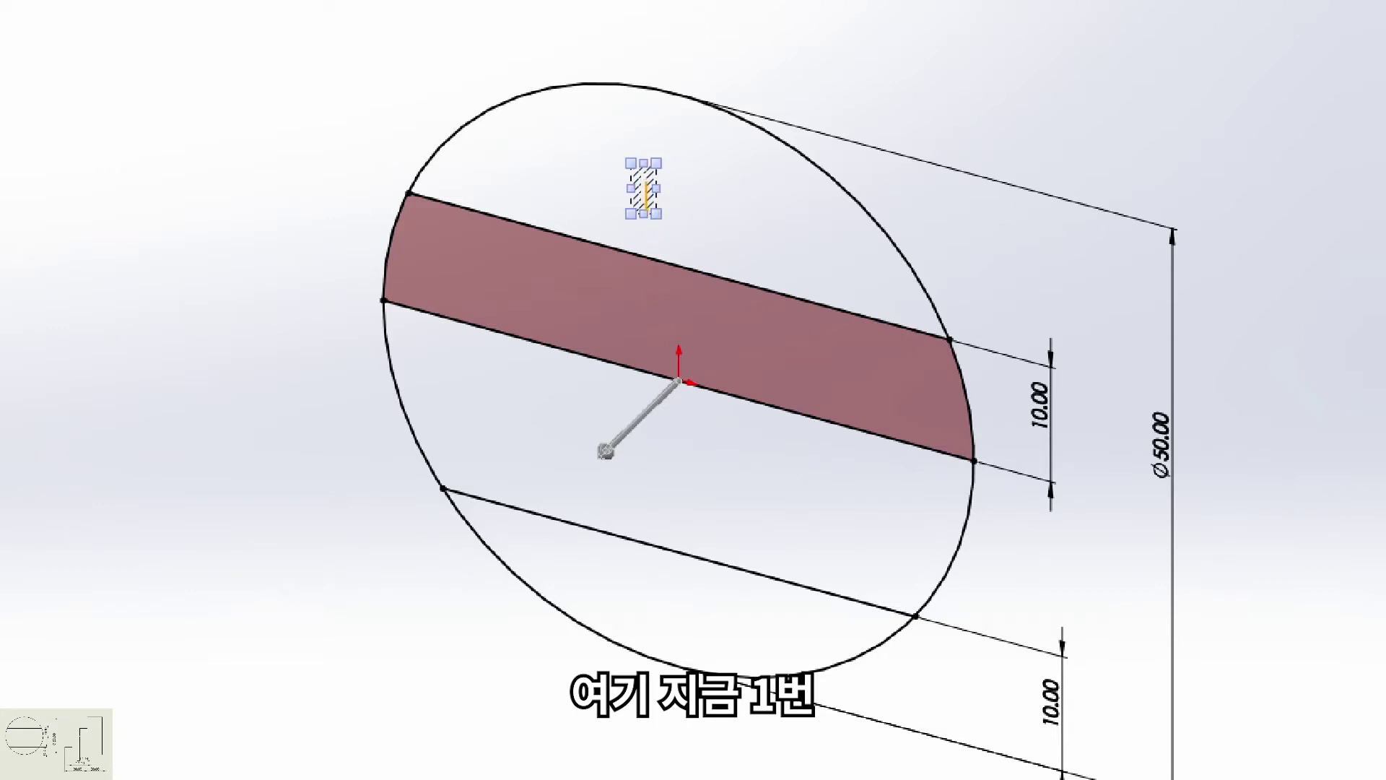
left_click(688, 234)
left_click(676, 210)
type("1")
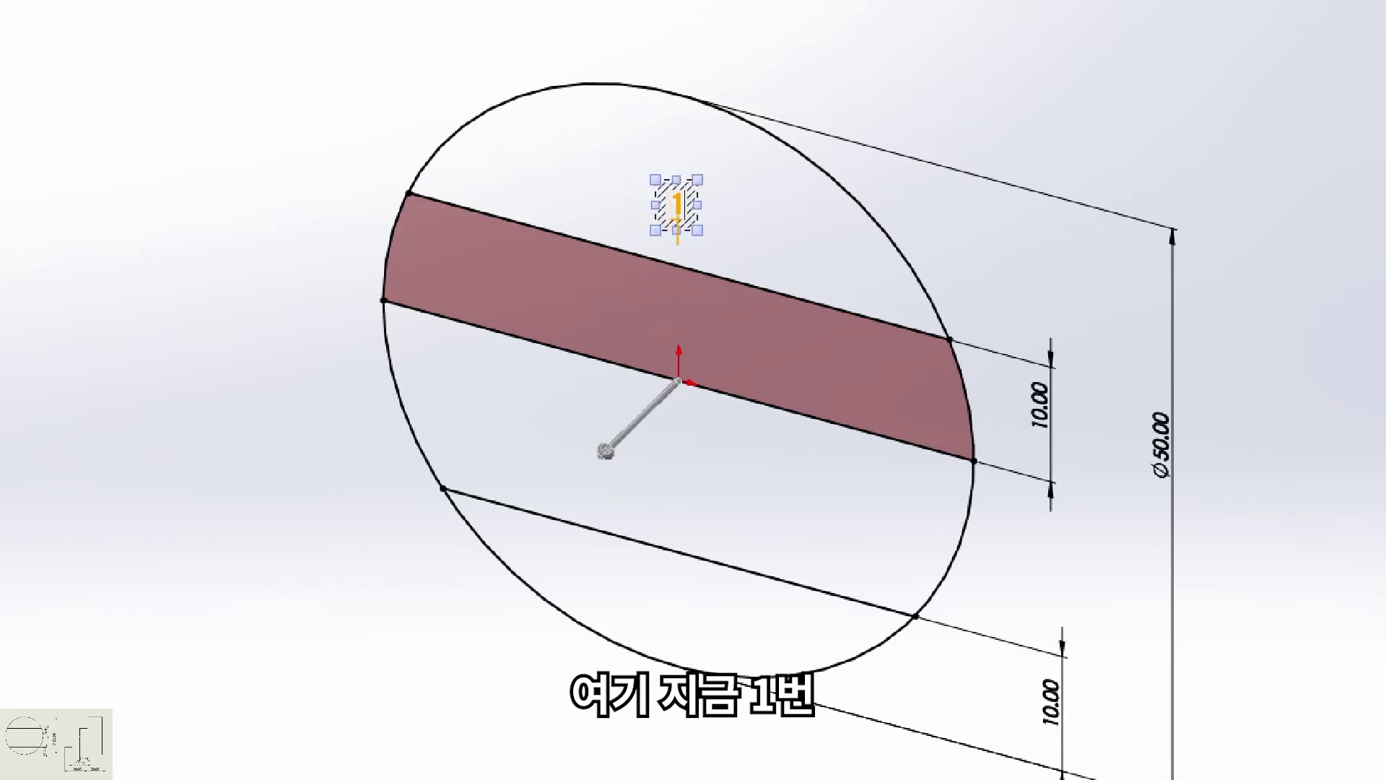
left_click(679, 329)
left_click(692, 334)
type("2")
left_click(703, 471)
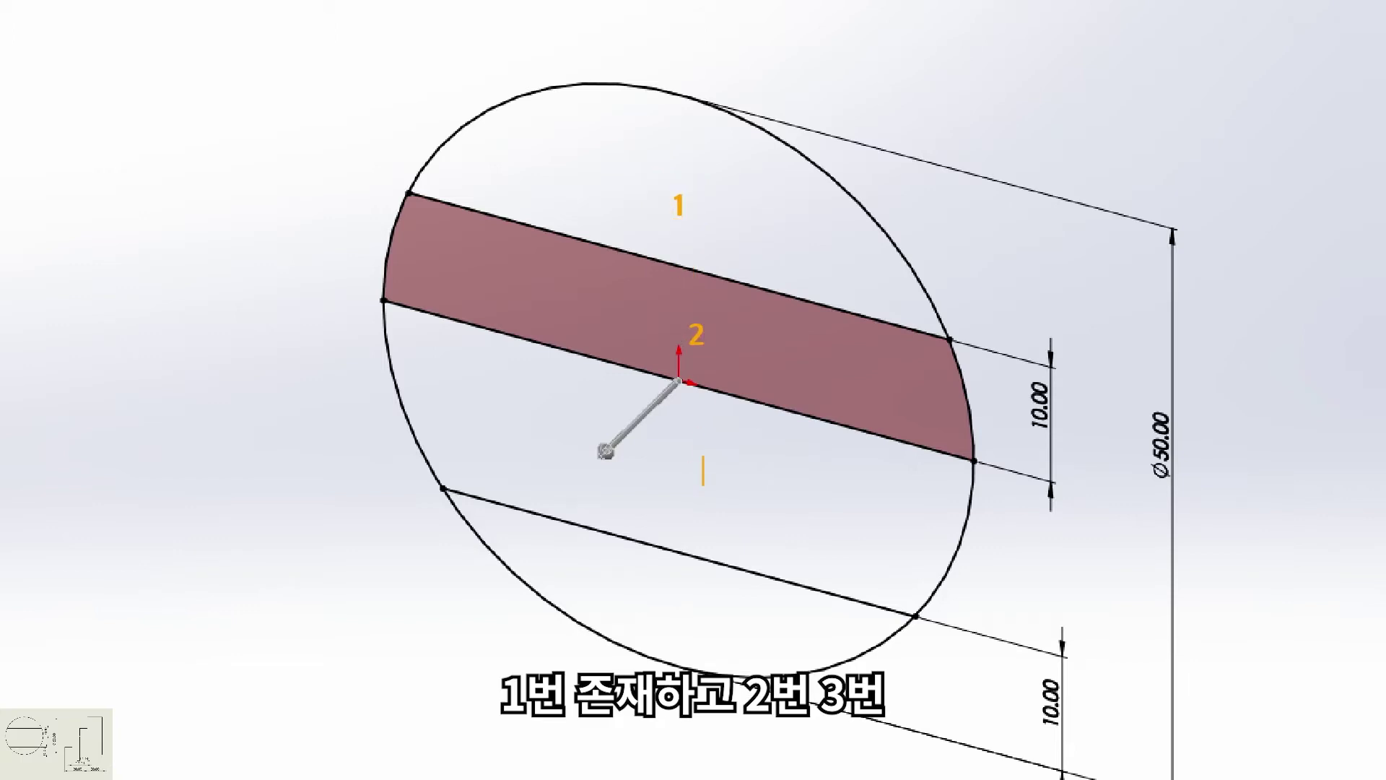
left_click(702, 471)
type("3")
left_click(680, 619)
left_click(674, 600)
type("4")
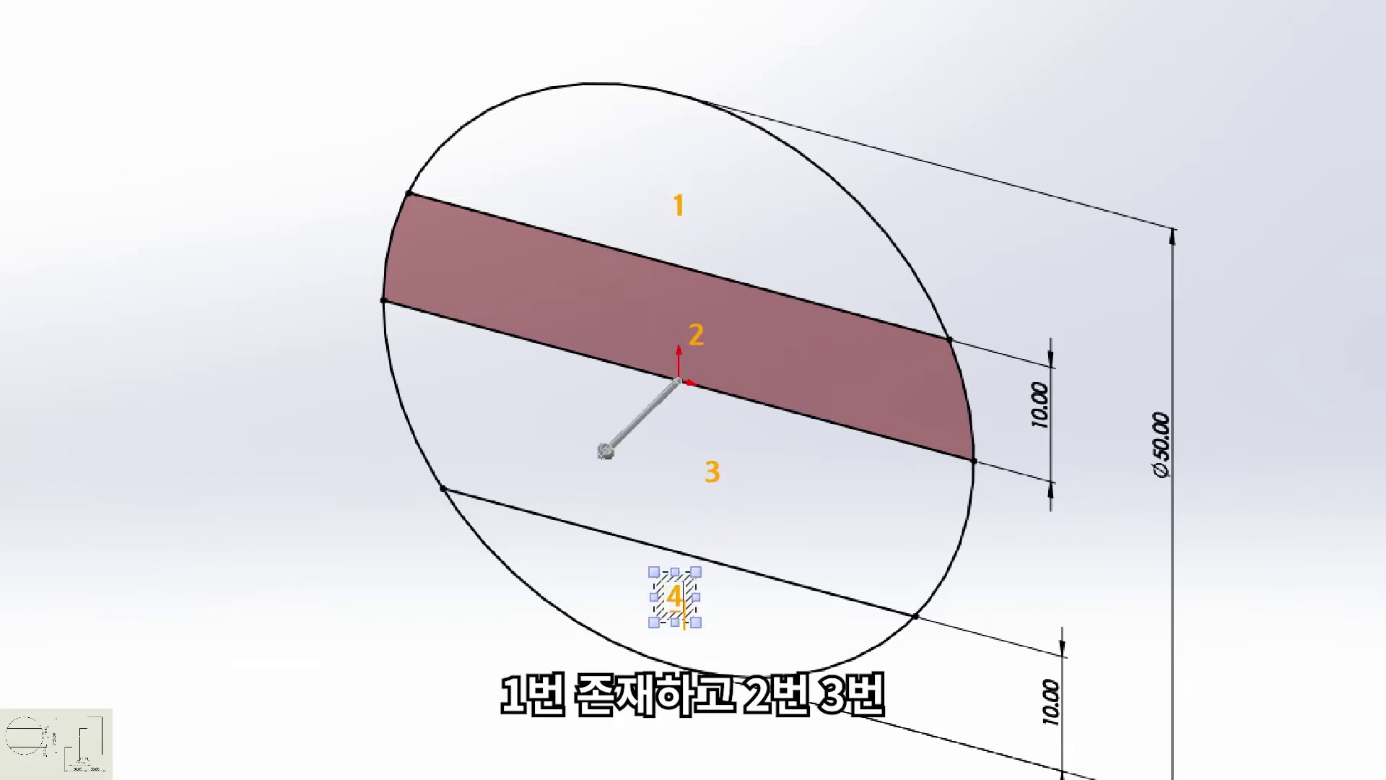
left_click(621, 334)
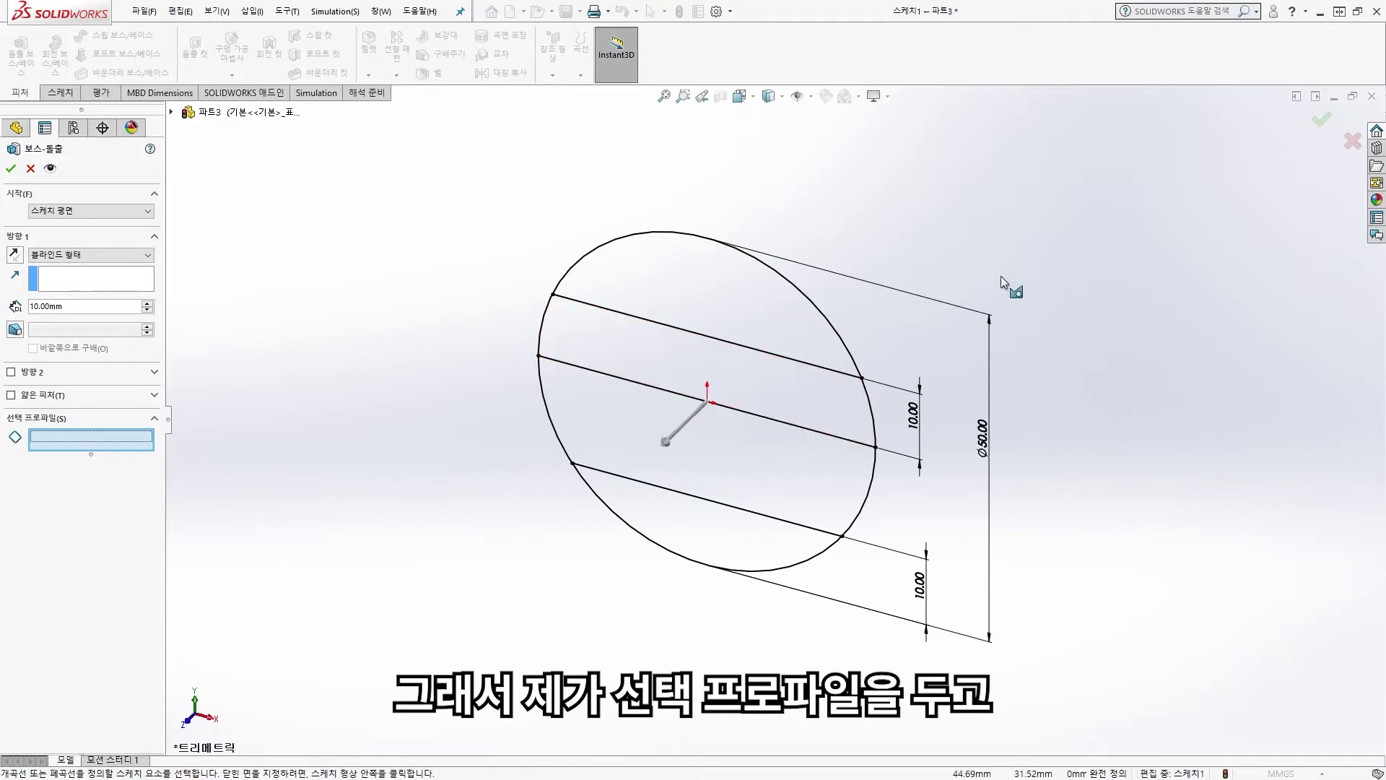
- Preview the extrusion of each of the four sketch regions one at a time, deselecting each before picking another
left_click(731, 282)
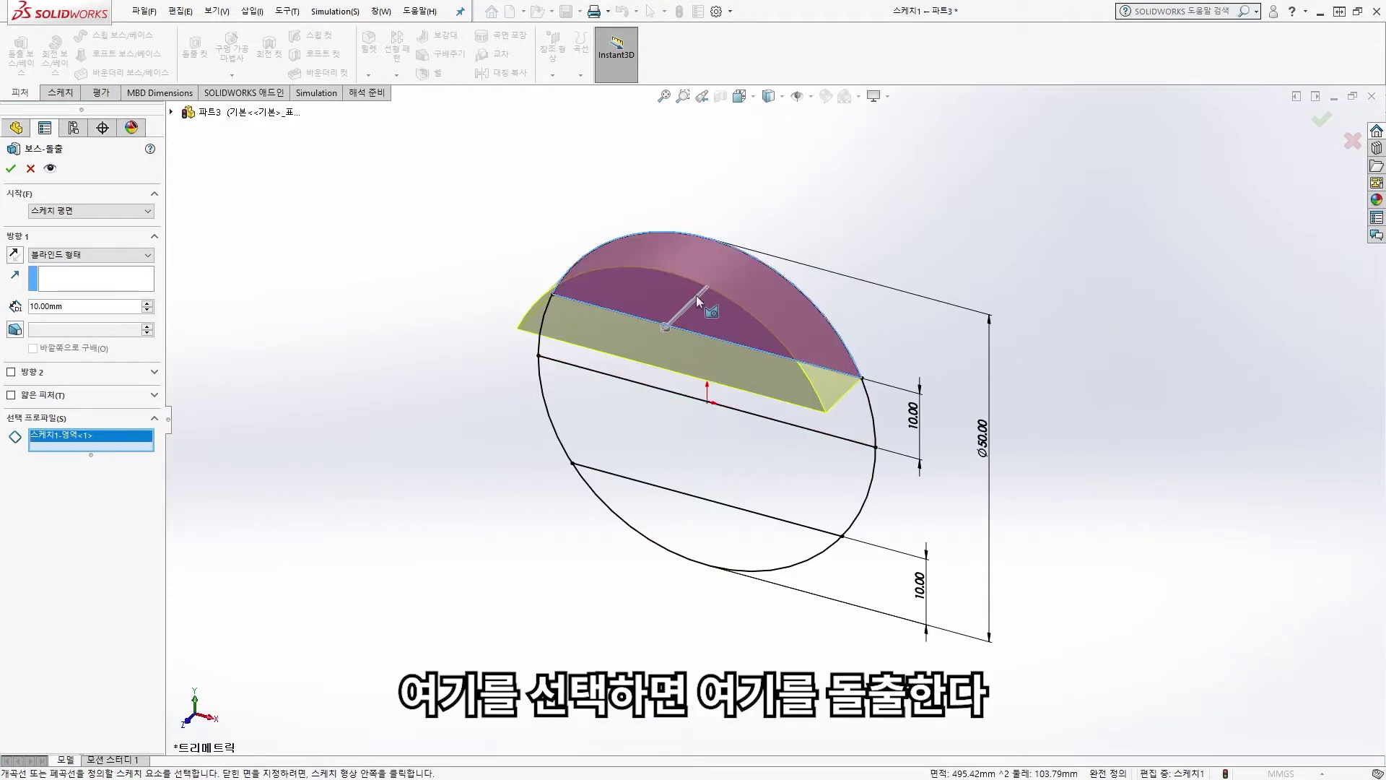
left_click(704, 303)
left_click(700, 369)
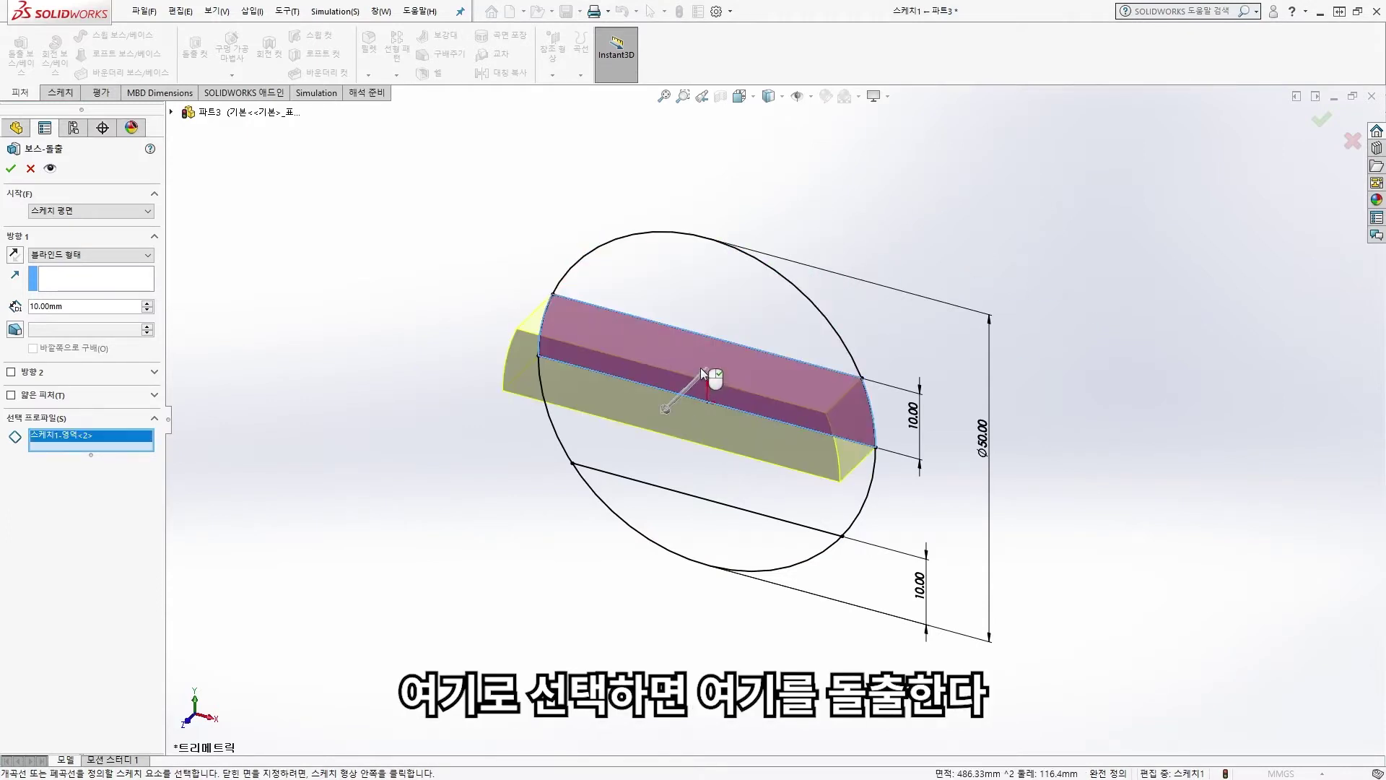
left_click(700, 366)
left_click(721, 456)
left_click(734, 442)
left_click(680, 548)
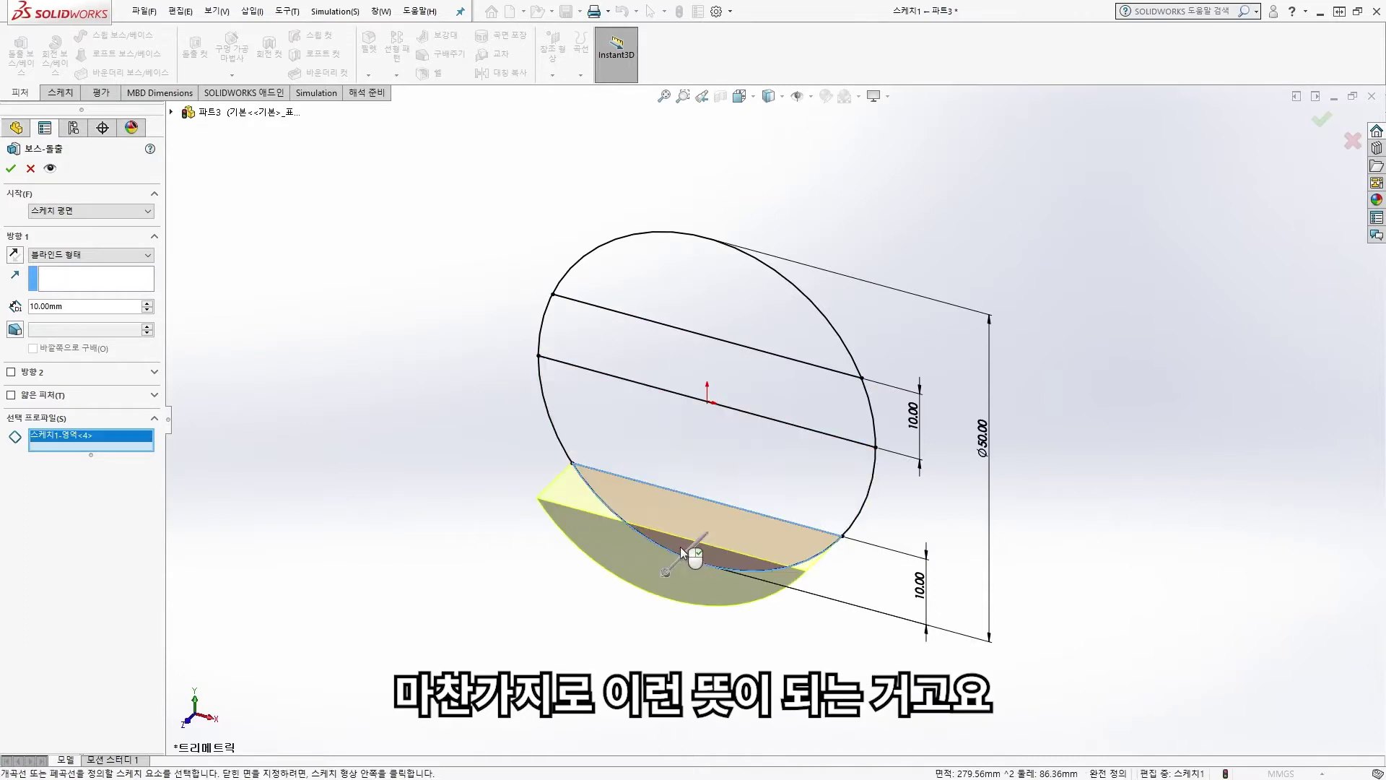
left_click(702, 519)
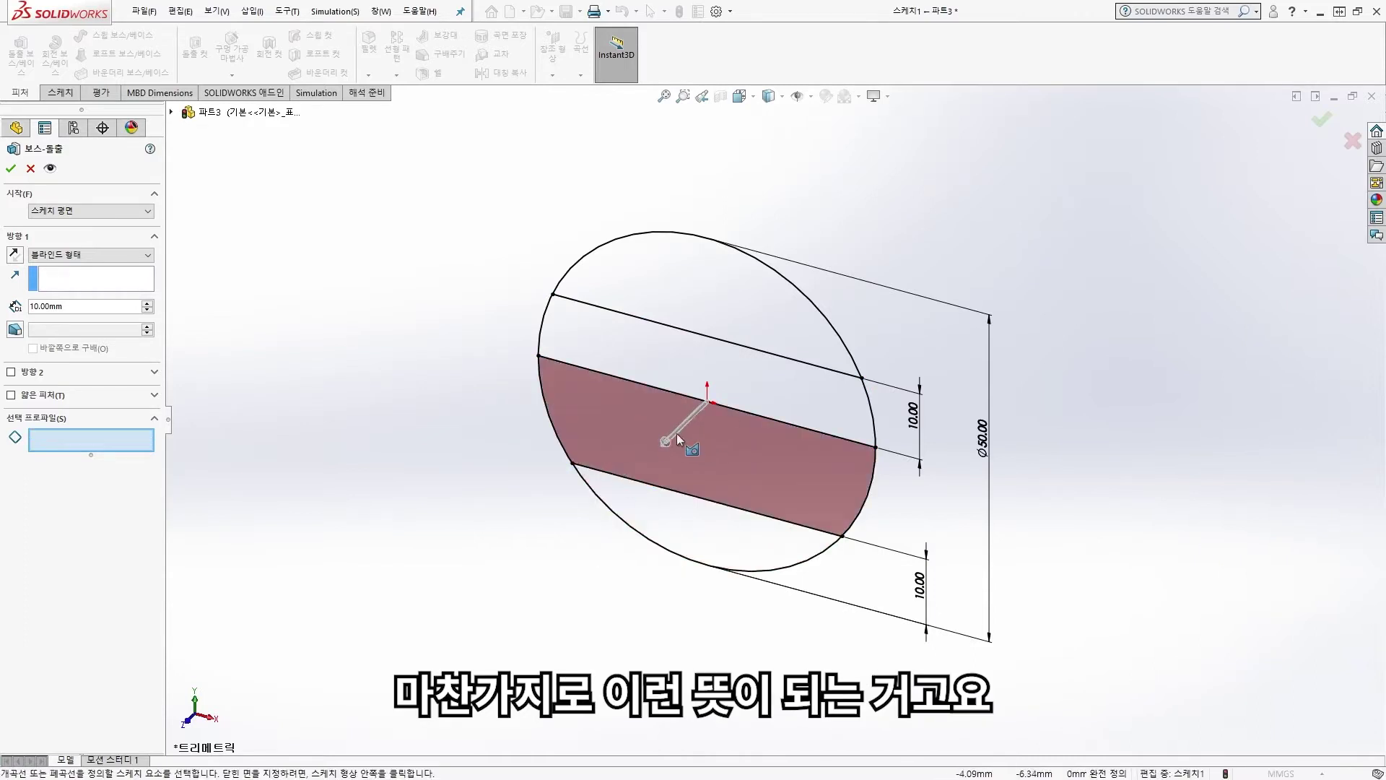
- Extrude all four regions of the divided circle 20 mm in the reversed direction as one solid disc
left_click(718, 301)
left_click(752, 387)
left_click(726, 453)
left_click(703, 544)
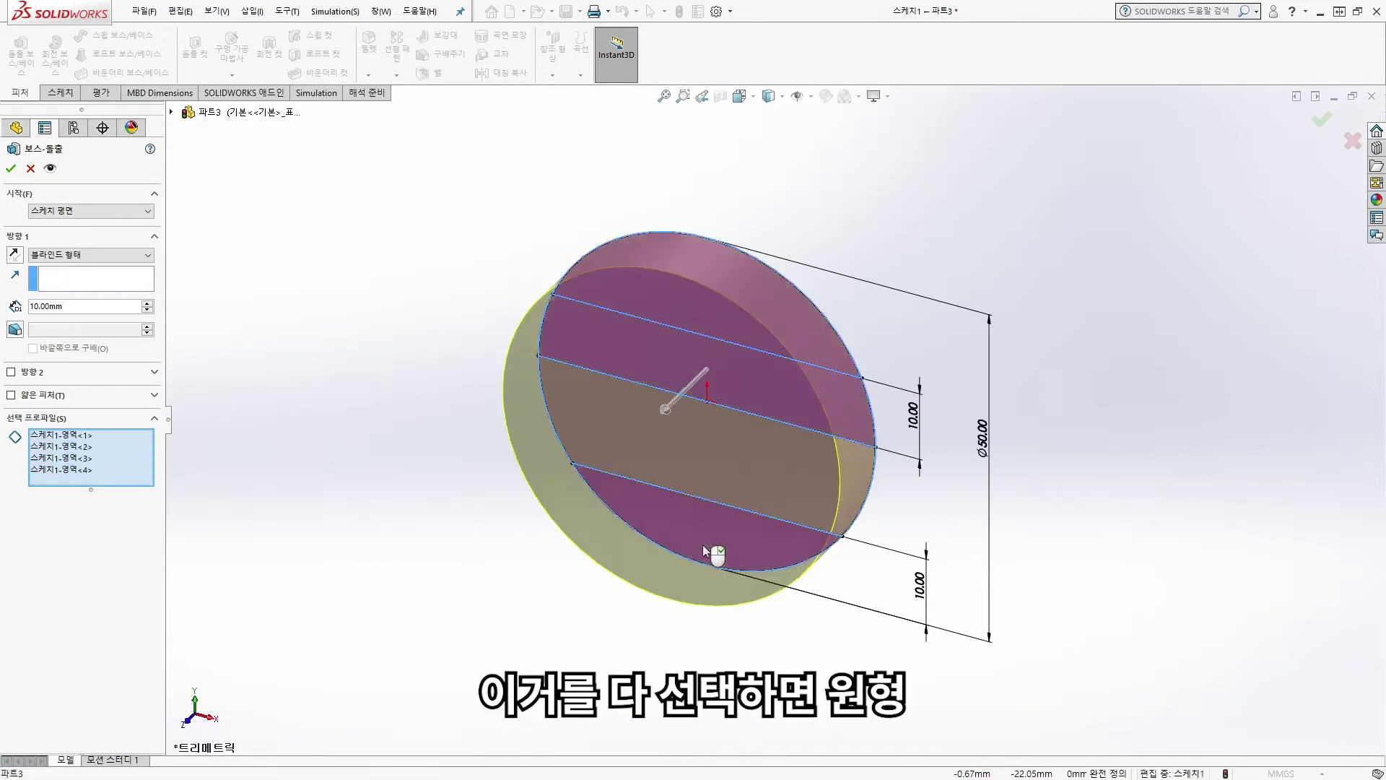
middle_click_drag(612, 478, 521, 433)
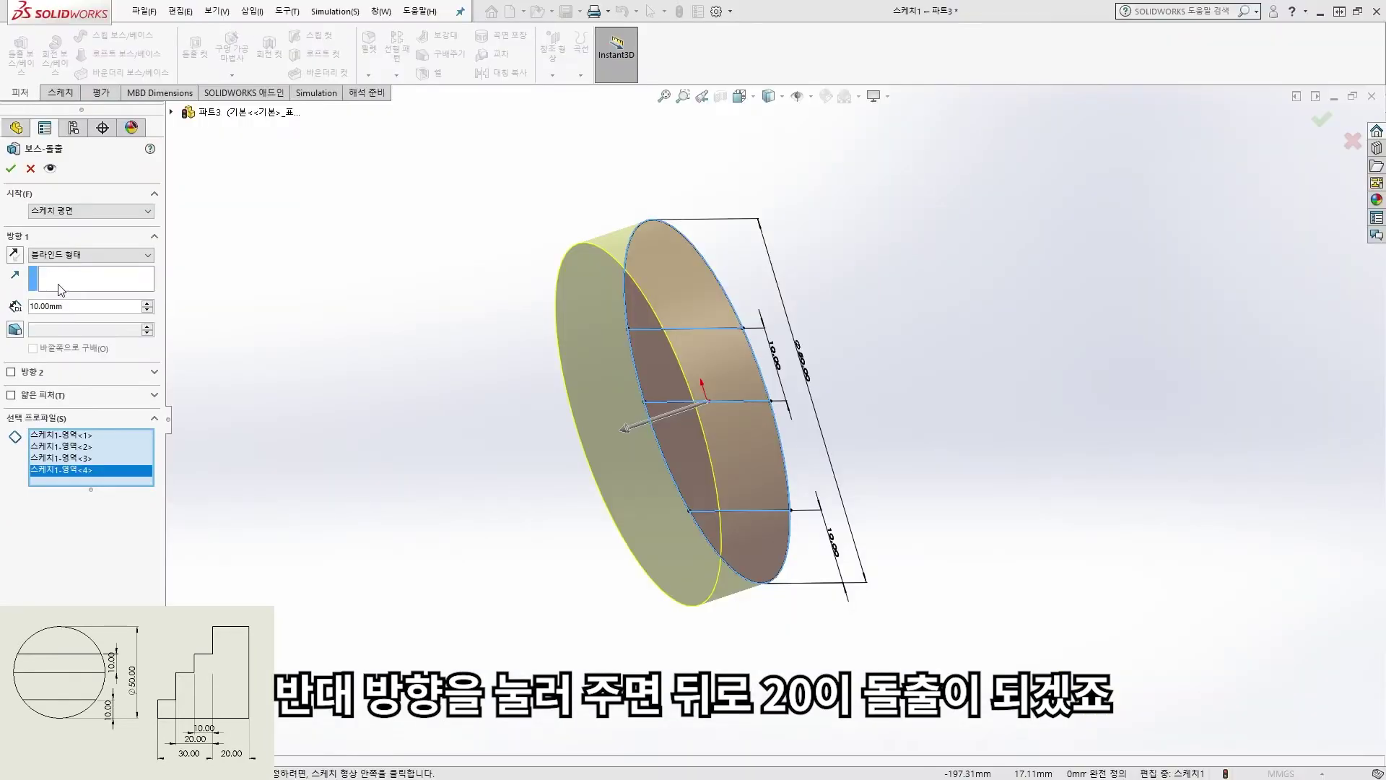
left_click(25, 229)
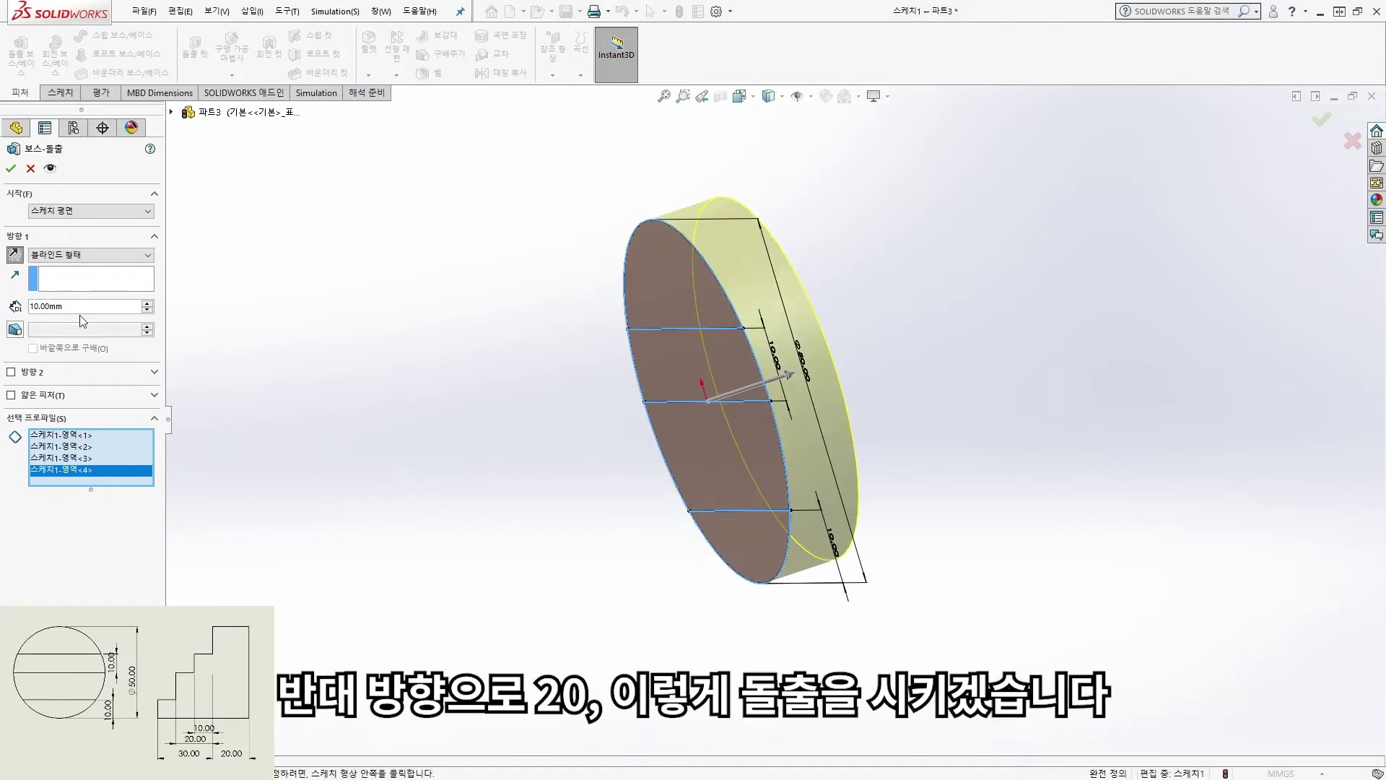
type("20")
key("Return")
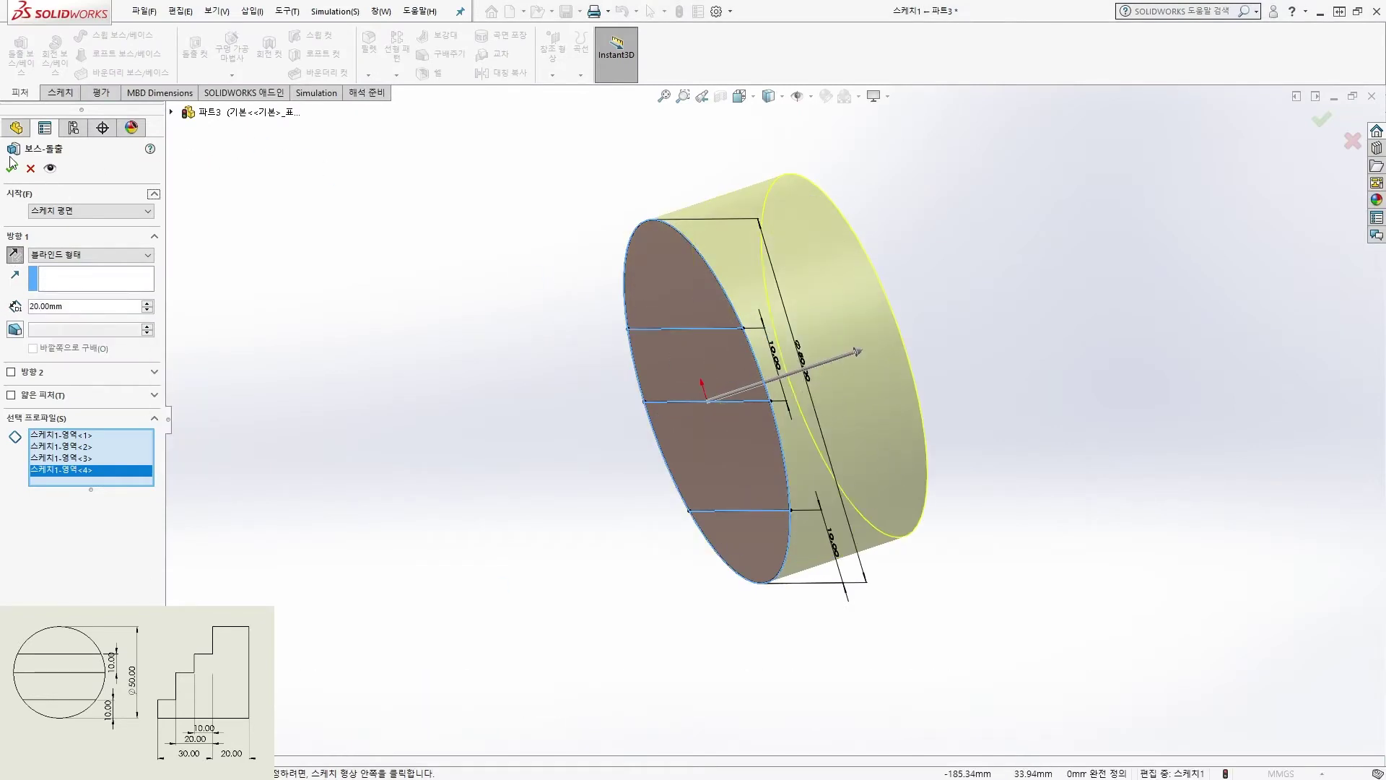
key("Return")
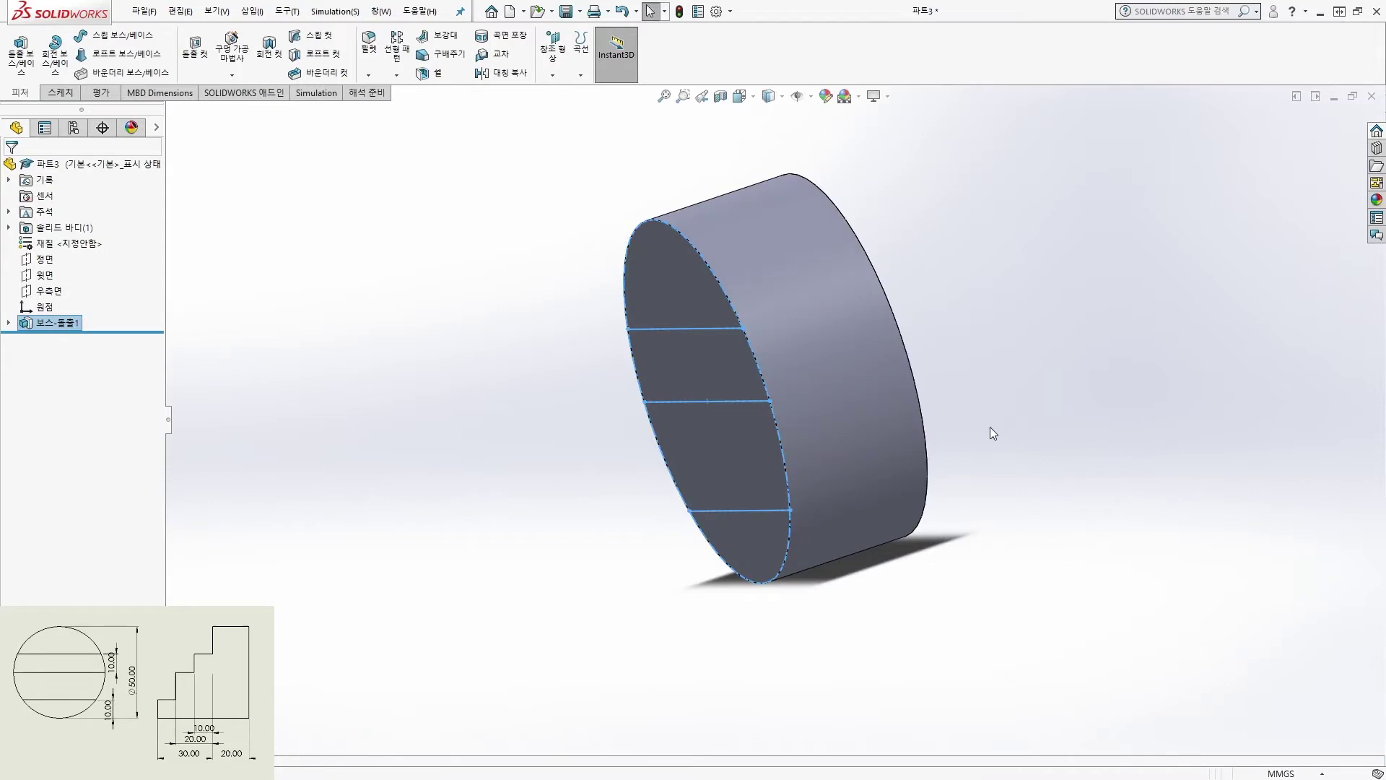
- Examine where the front plane lies relative to the extruded disc, viewing the model normal to the right plane
left_click(70, 312)
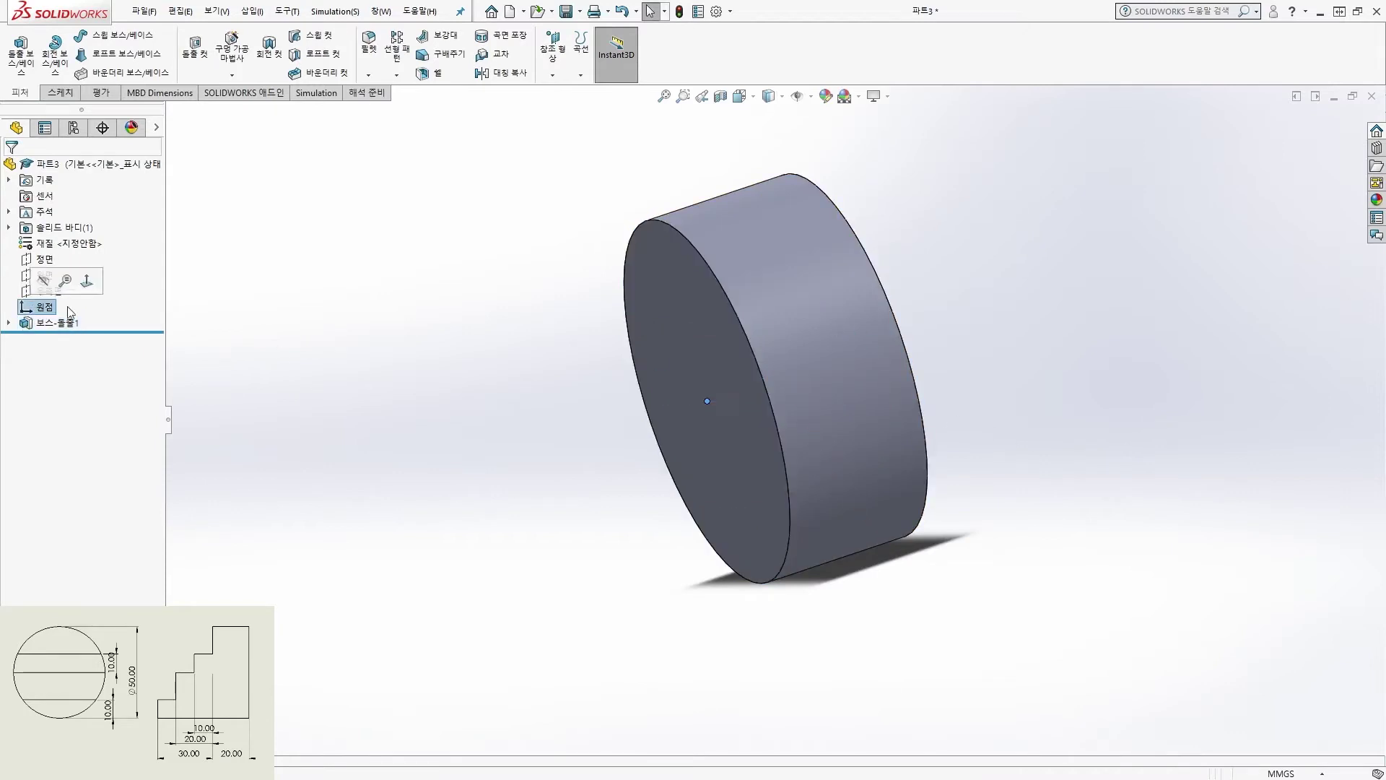
left_click(44, 258)
middle_click_drag(432, 408, 399, 422)
mouse_move(830, 321)
middle_mouse_down()
mouse_move(816, 313)
mouse_move(842, 348)
mouse_move(818, 345)
middle_mouse_up()
middle_click_drag(452, 360, 428, 340)
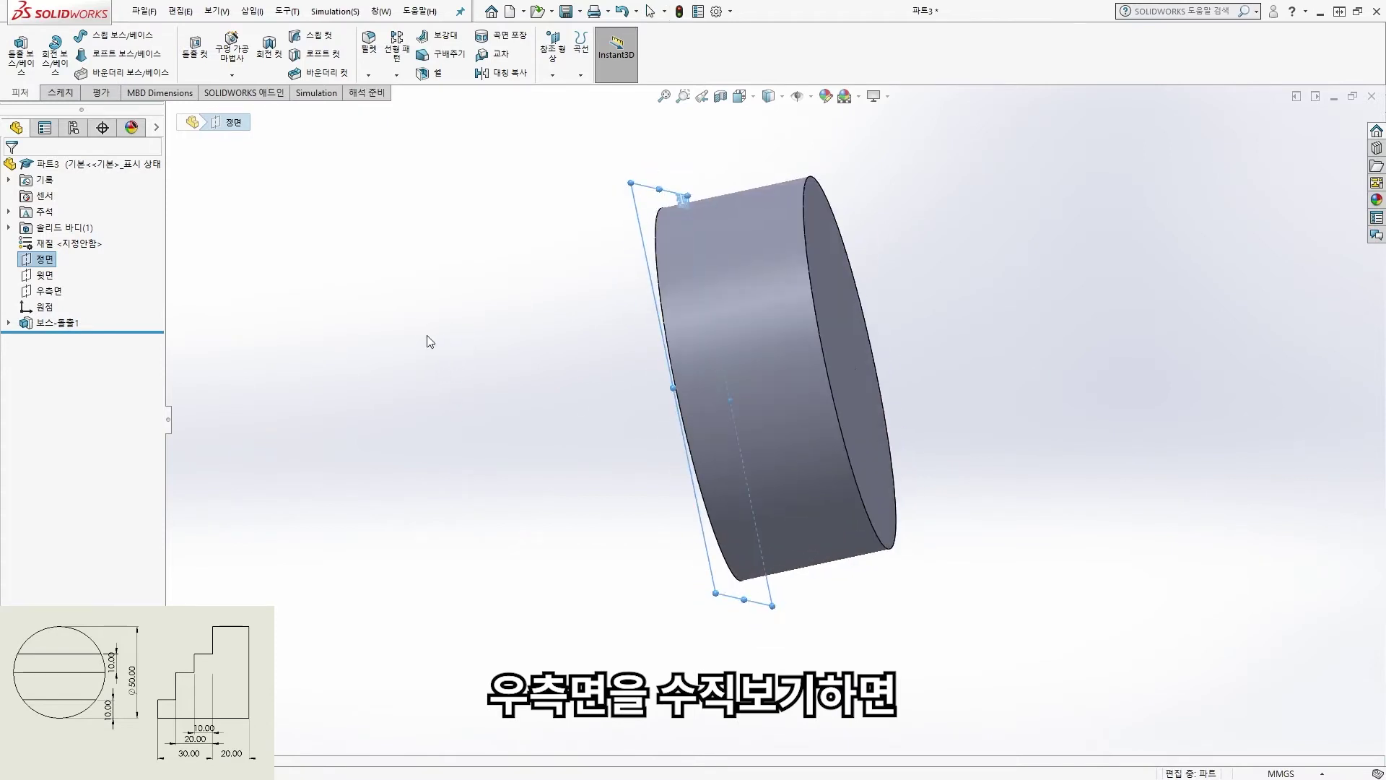
left_click(48, 291)
left_click(55, 323)
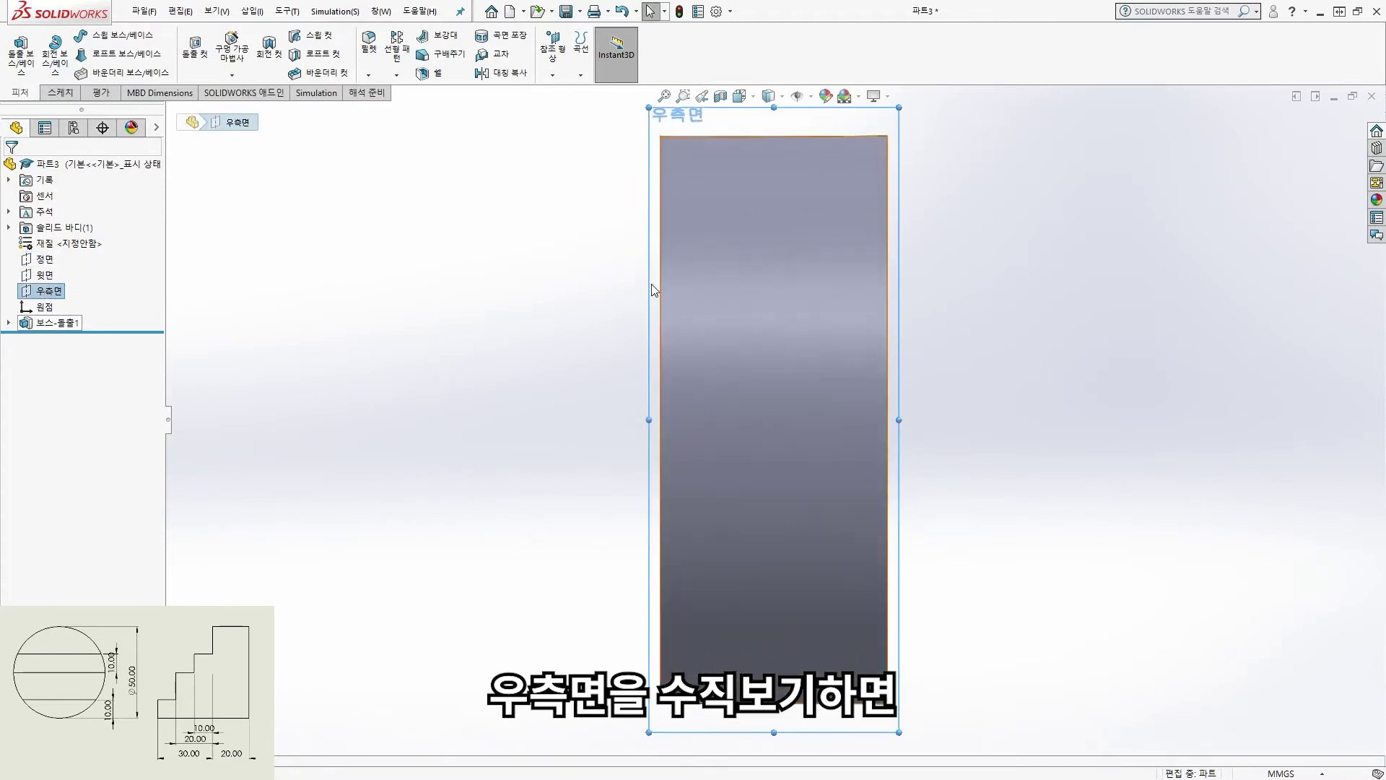
left_click(45, 260)
scroll(701, 310, "up", 1)
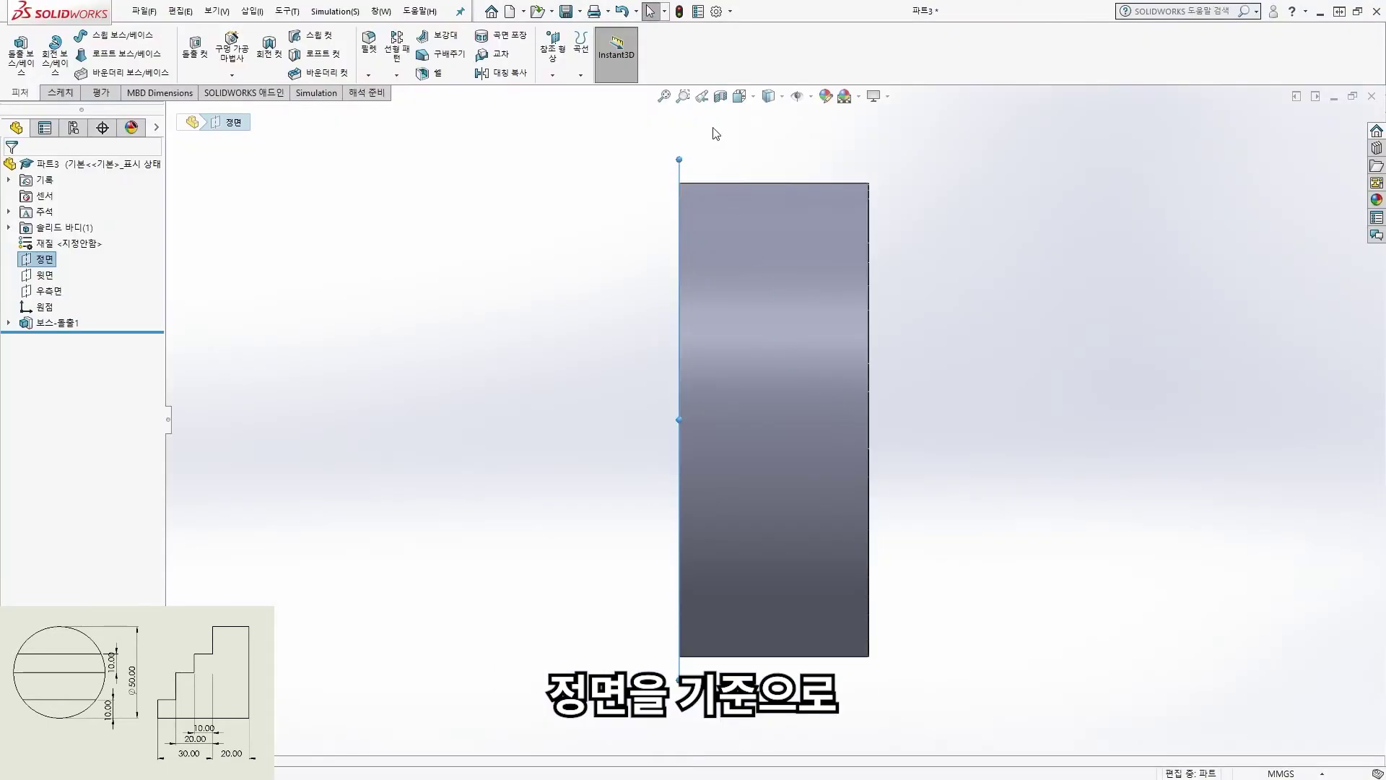
left_click(680, 173)
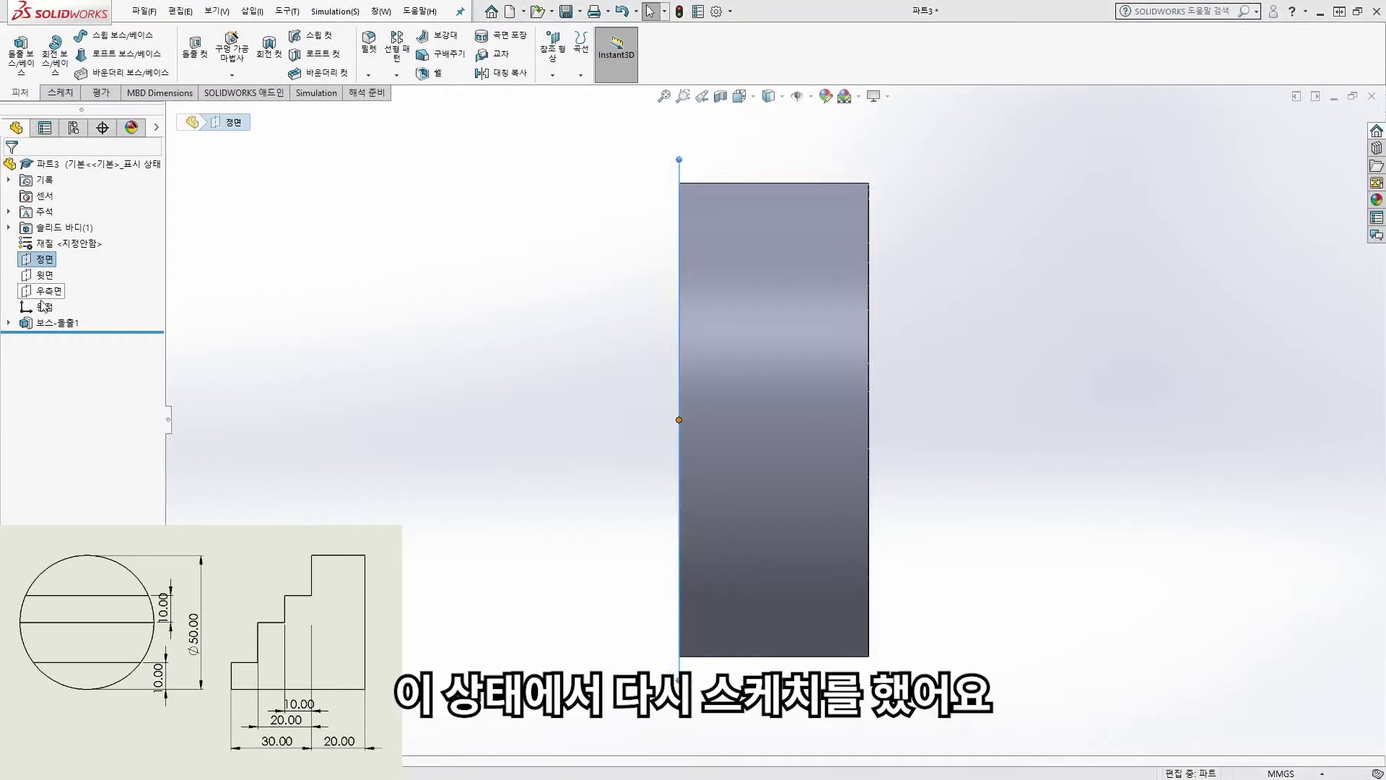
mouse_move(622, 261)
middle_mouse_down()
mouse_move(645, 306)
mouse_move(717, 356)
middle_mouse_up()
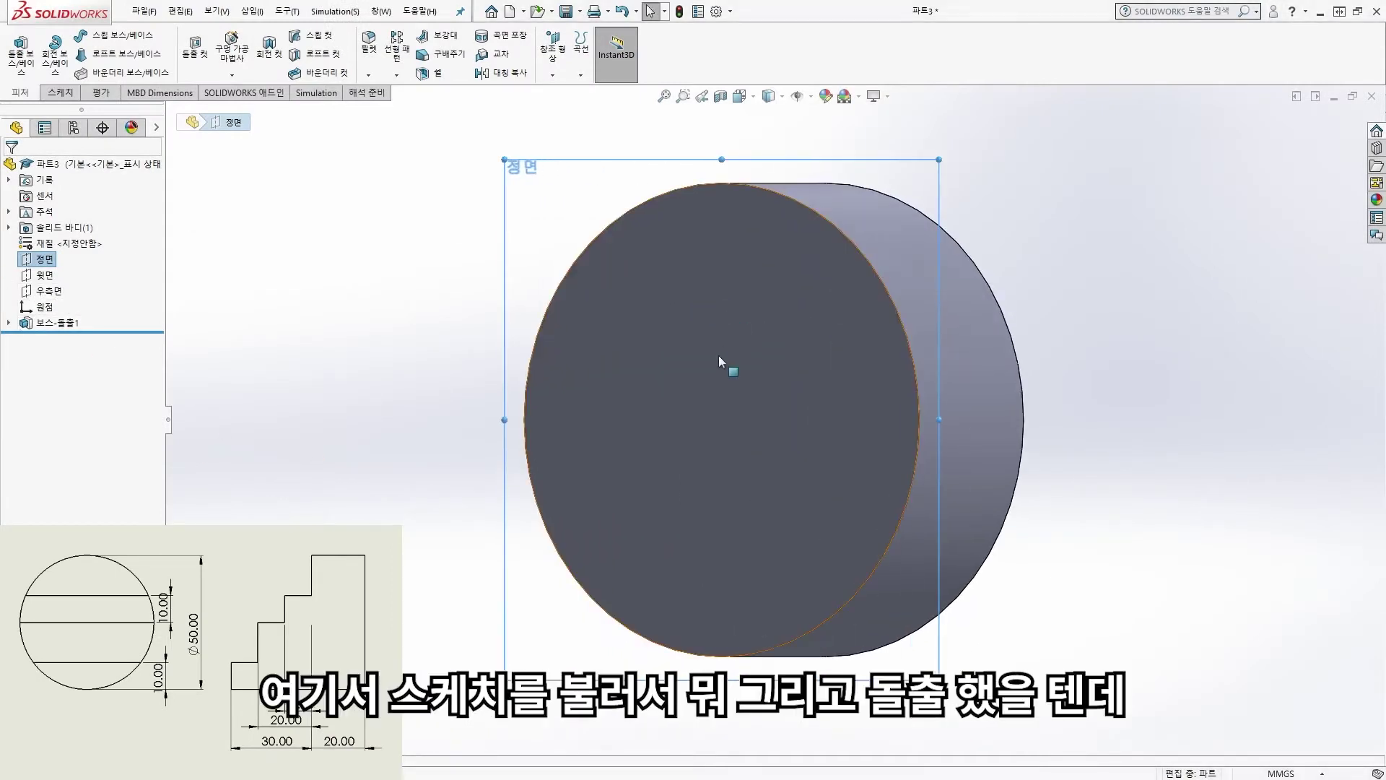
left_click(718, 355)
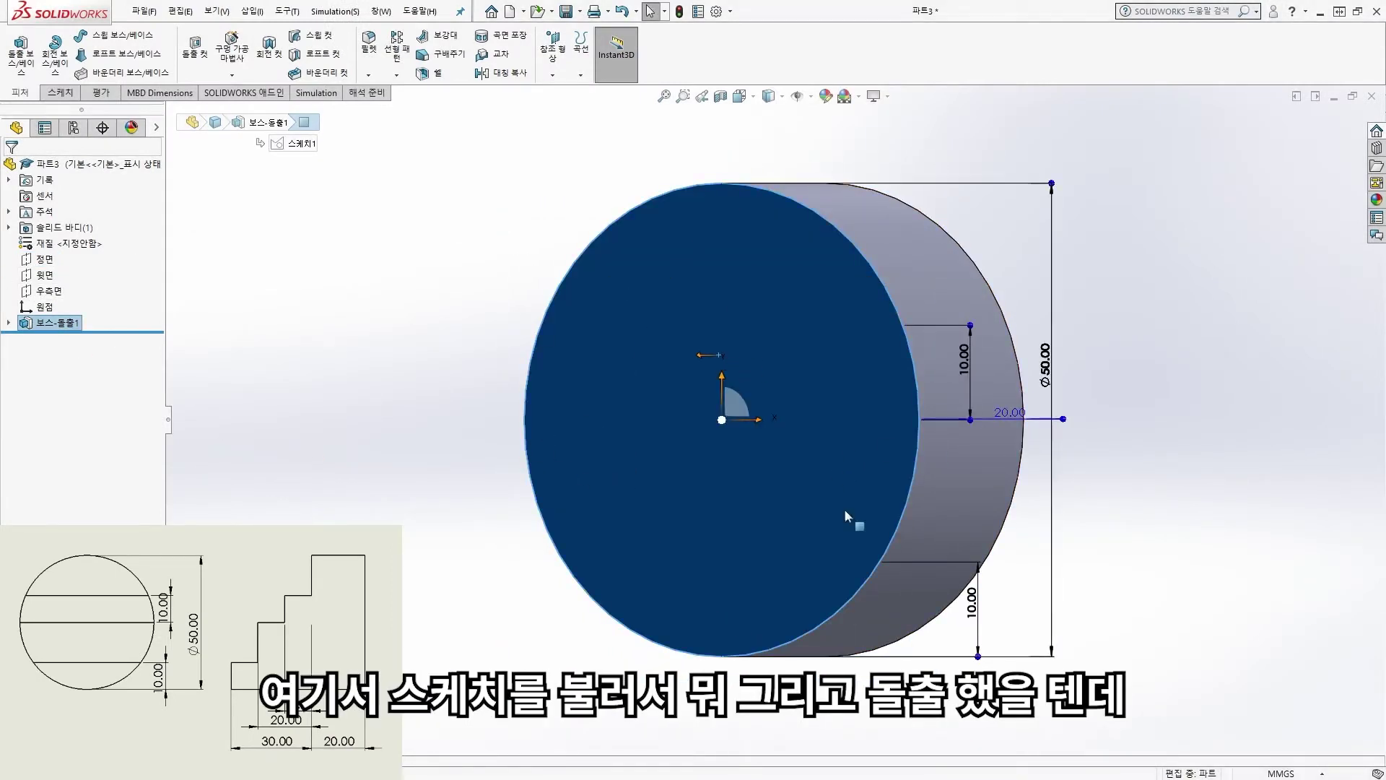
left_click(342, 340)
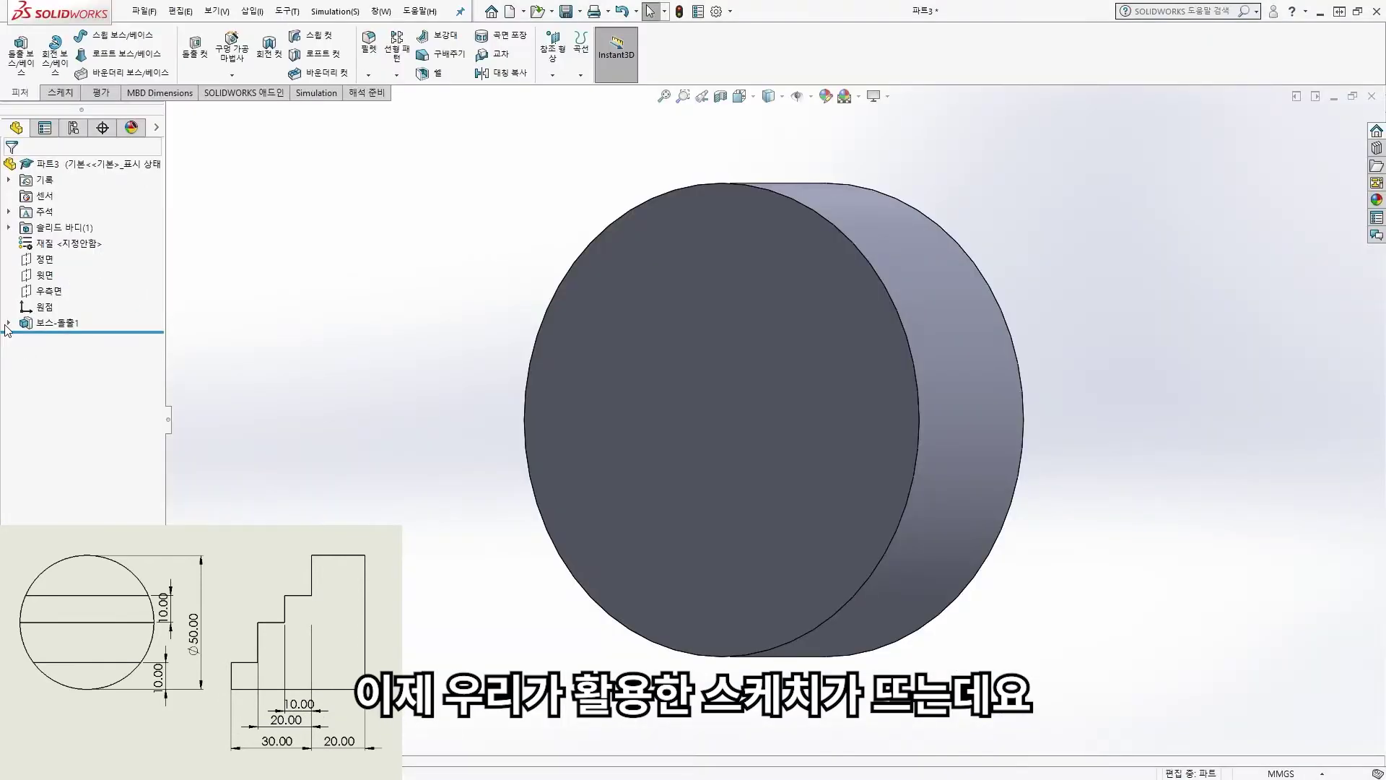
- Reuse the disc's sketch to extrude only the region between the upper and middle lines 10 mm outward from the disc
left_click(14, 309)
left_click(64, 340)
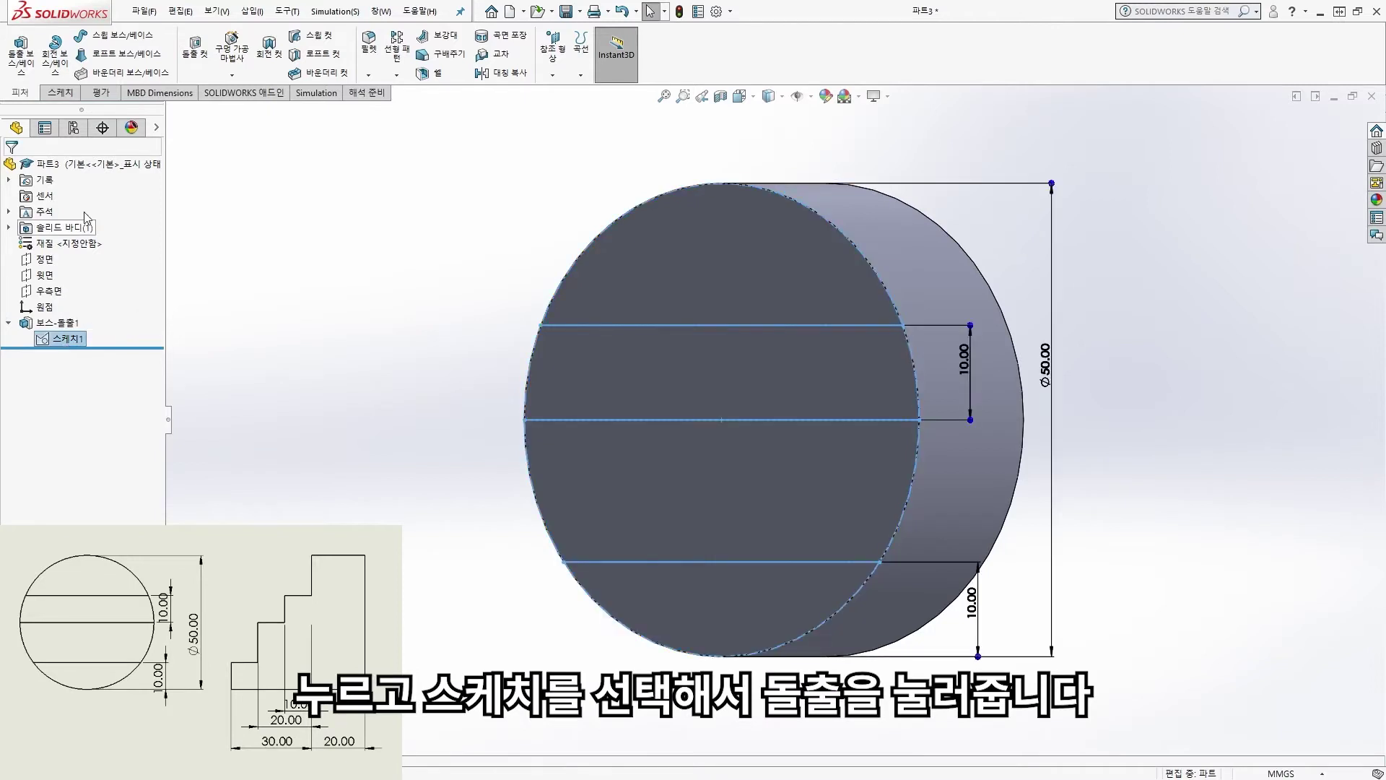
left_click(23, 62)
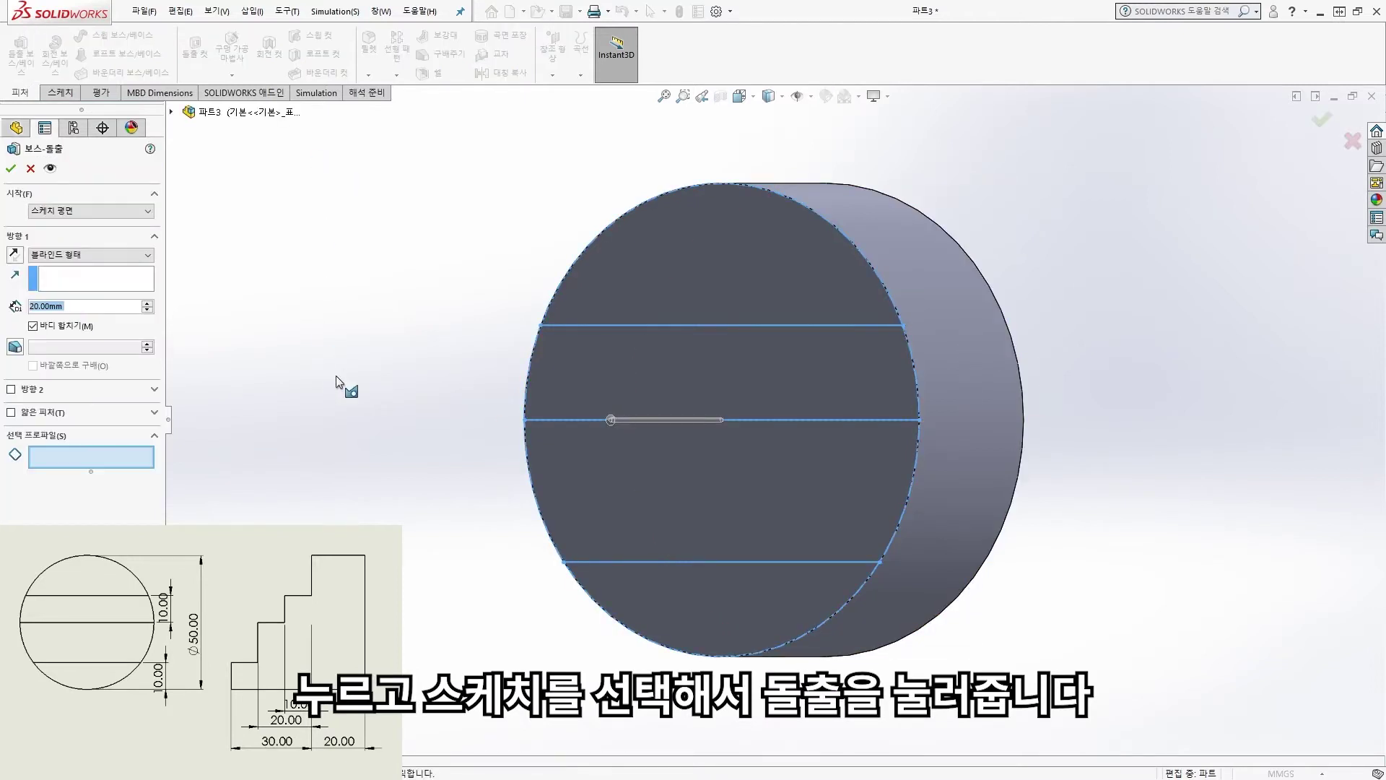
left_click(86, 454)
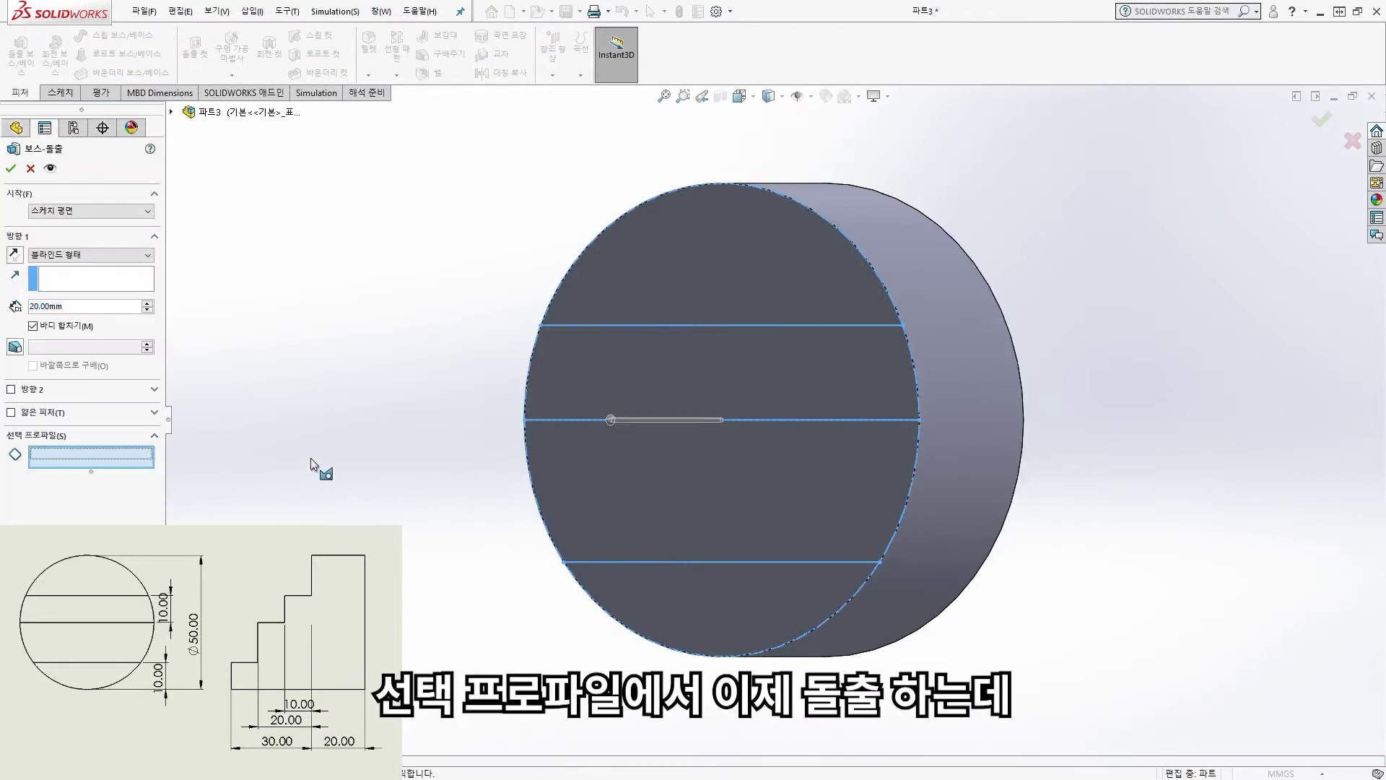
left_click(733, 354)
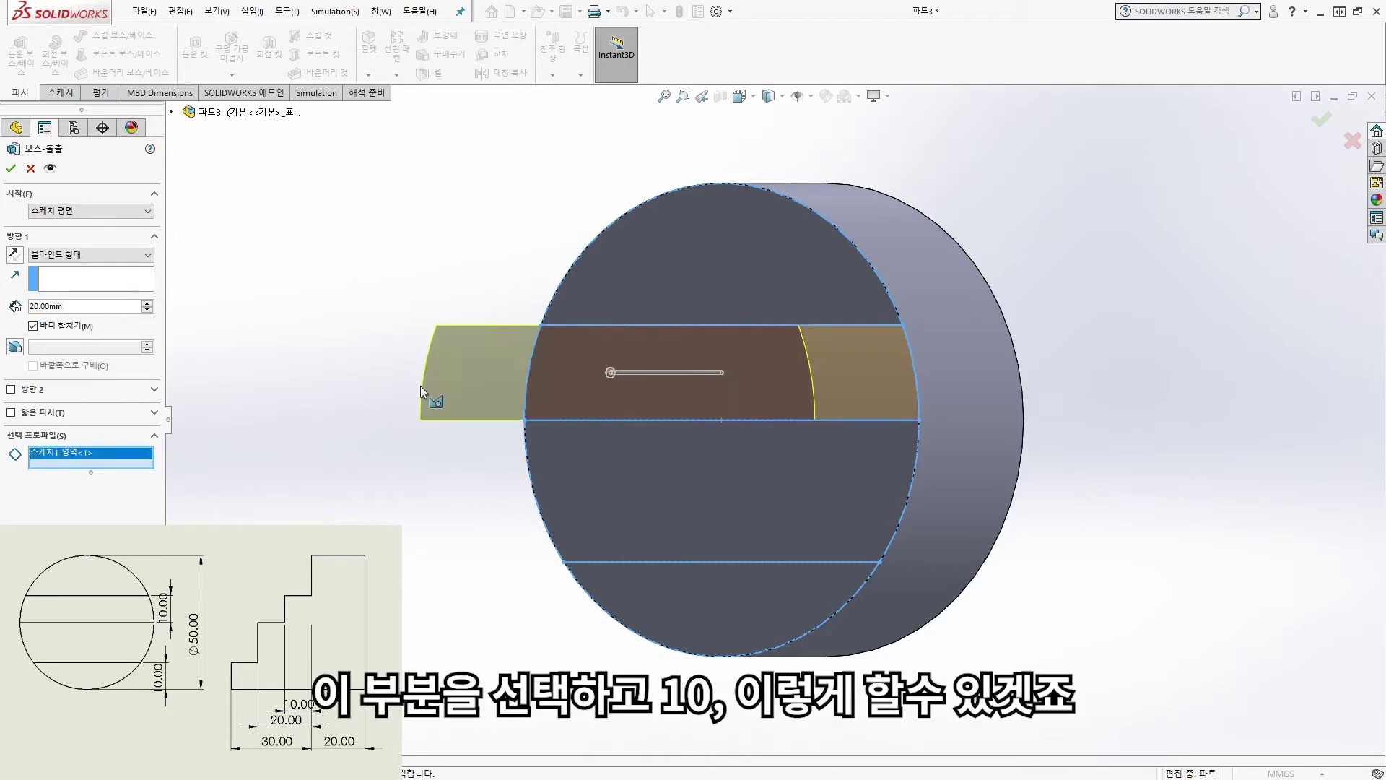
left_click_drag(73, 306, 3, 308)
type("10")
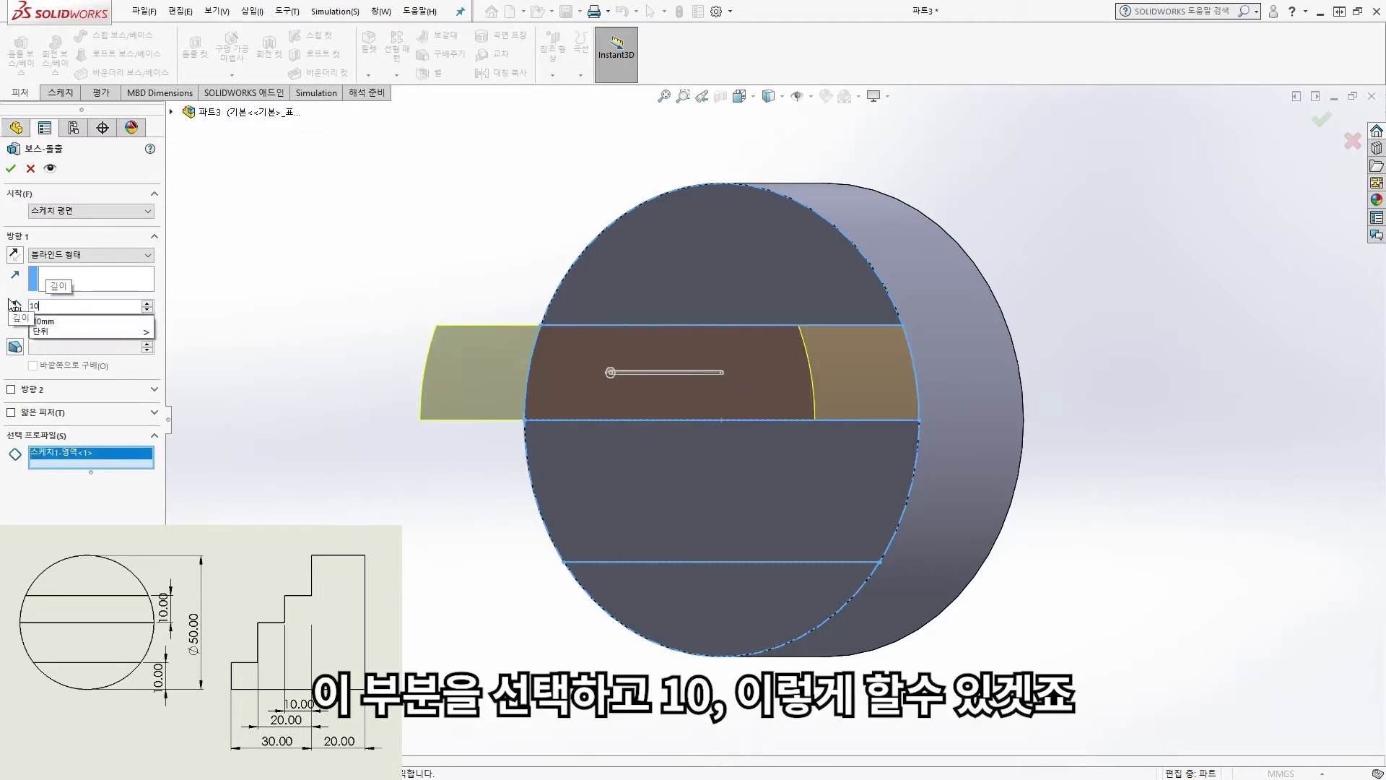
key("Return")
middle_click_drag(488, 549, 332, 506)
left_click(12, 168)
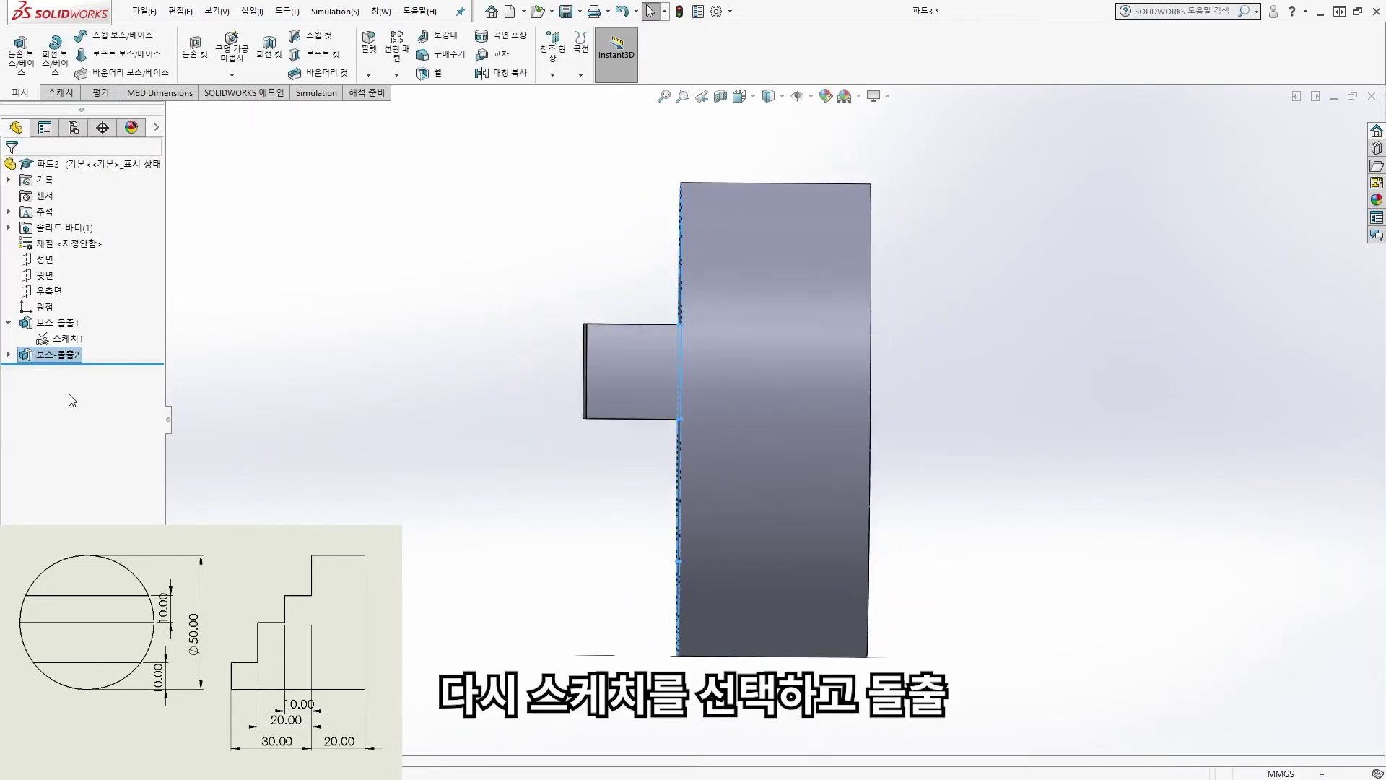
- Reuse the same sketch to extrude the region between the middle and lower lines 20 mm outward
left_click(55, 371)
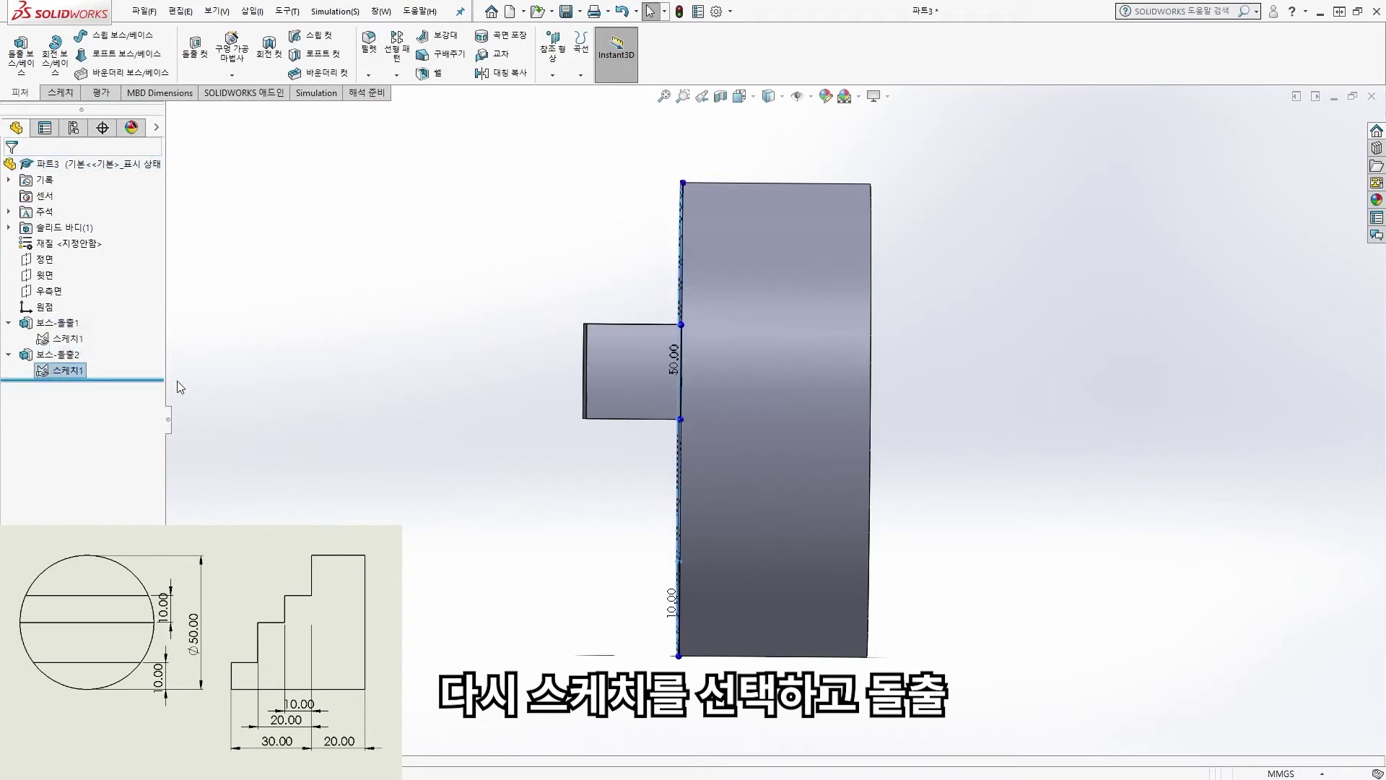
middle_click_drag(380, 439, 285, 356)
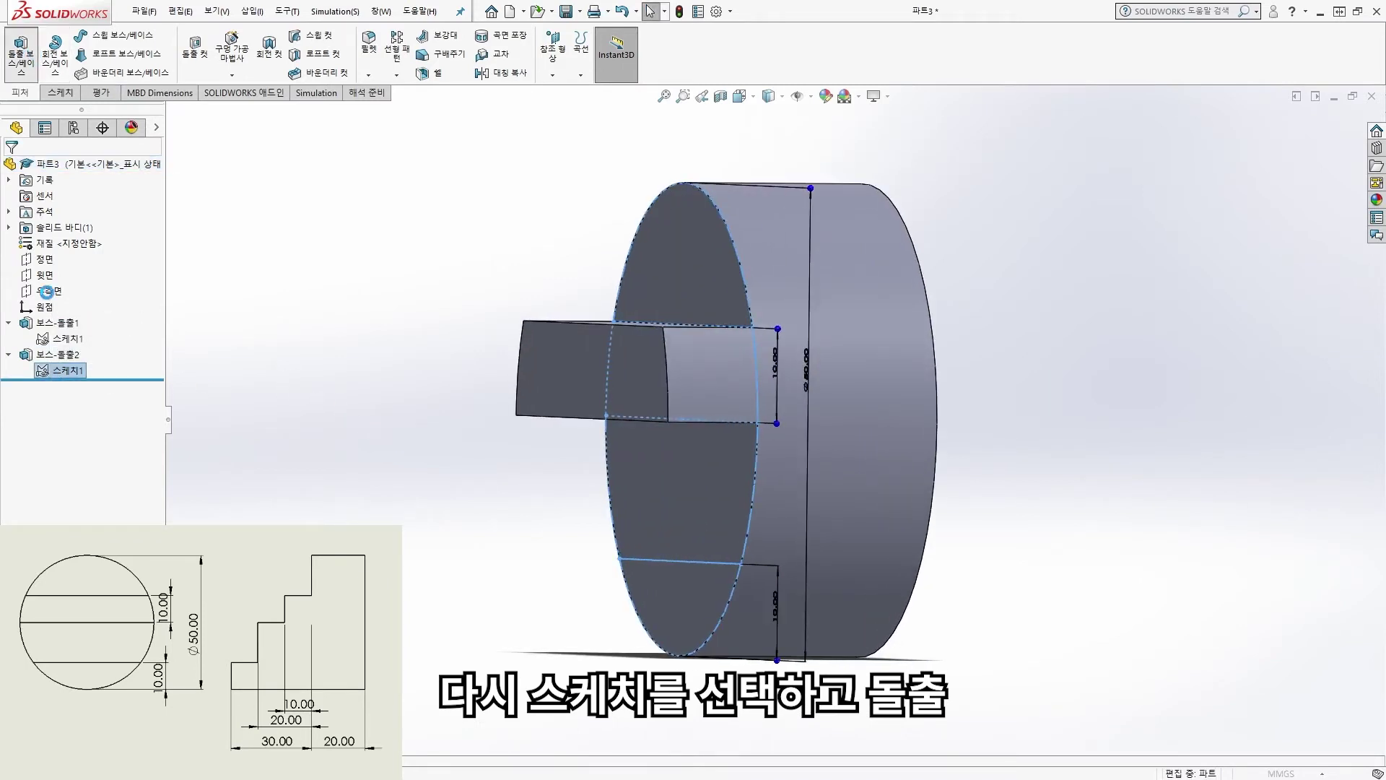
left_click(21, 52)
left_click(698, 485)
left_click(699, 485)
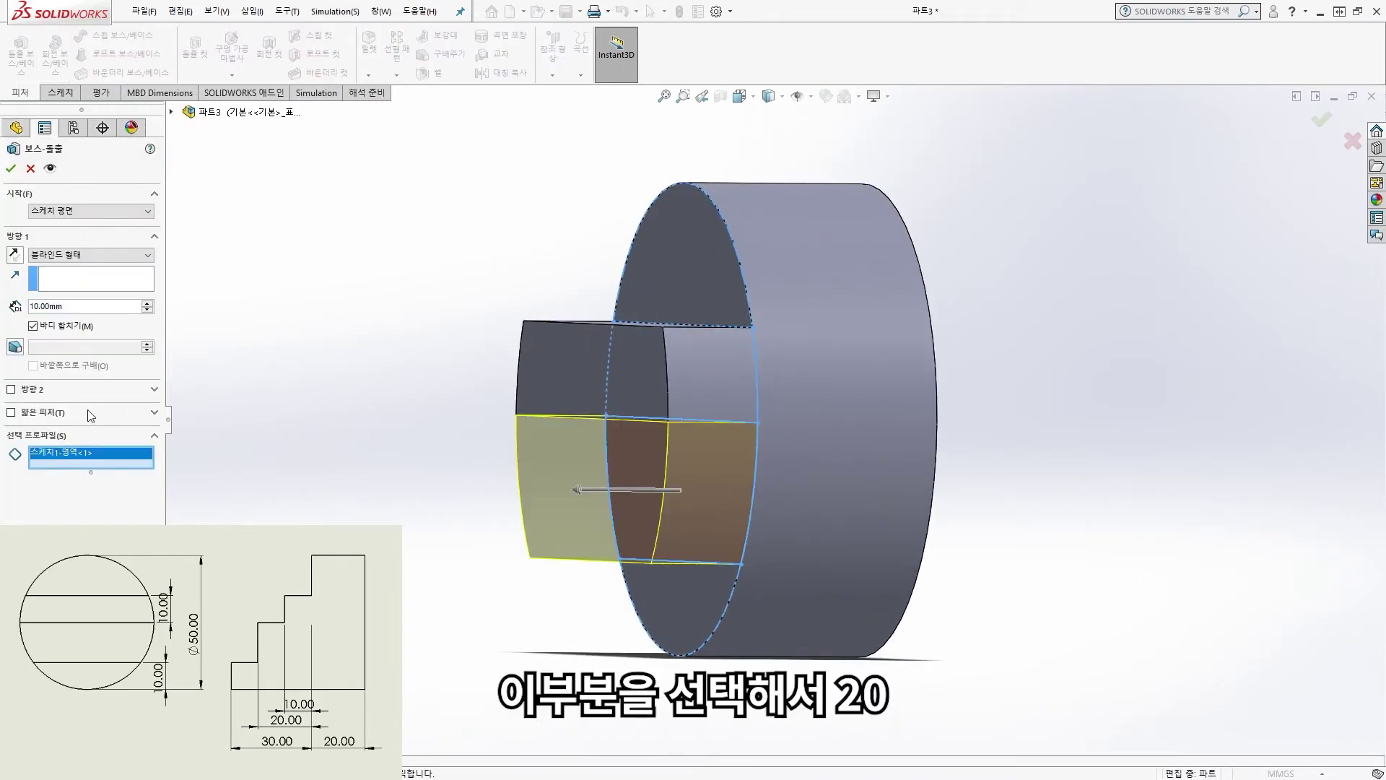
type("20")
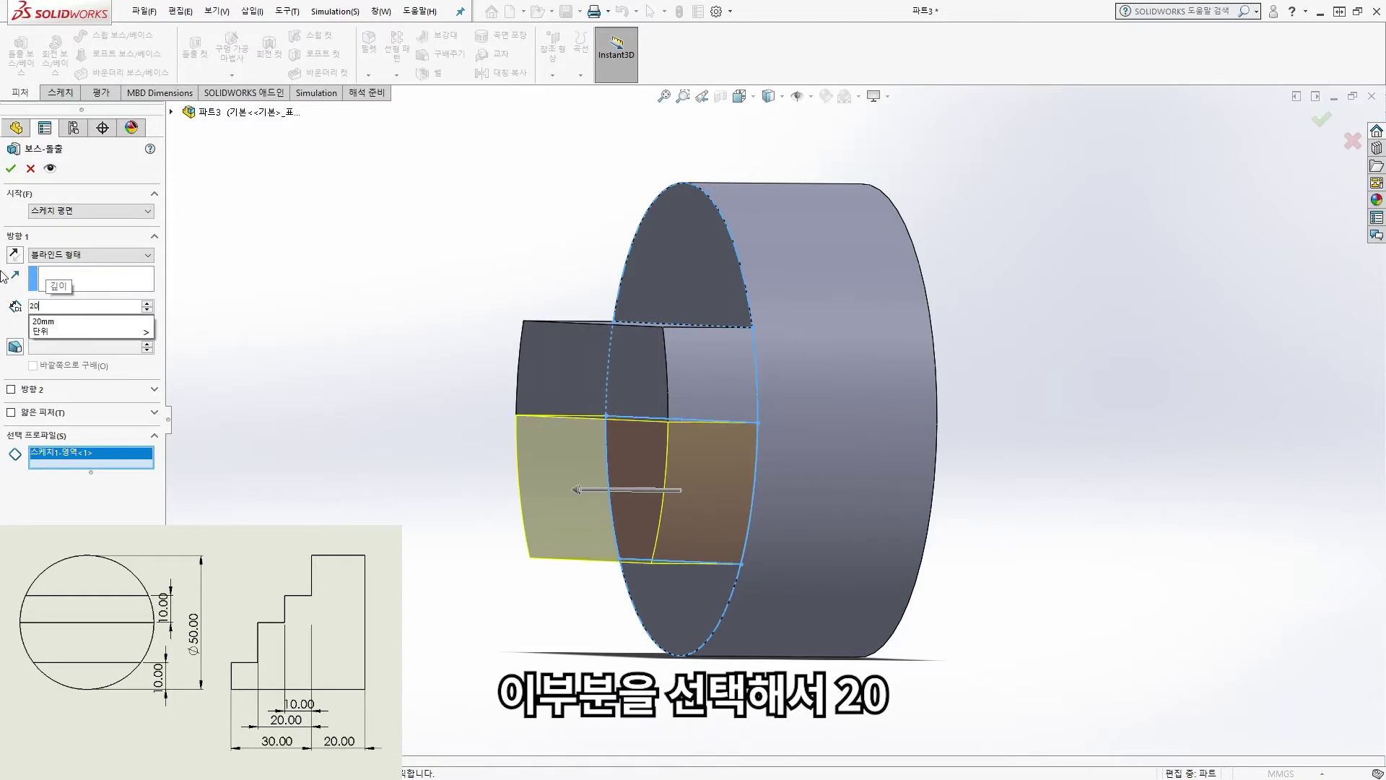
key("Return")
left_click(12, 168)
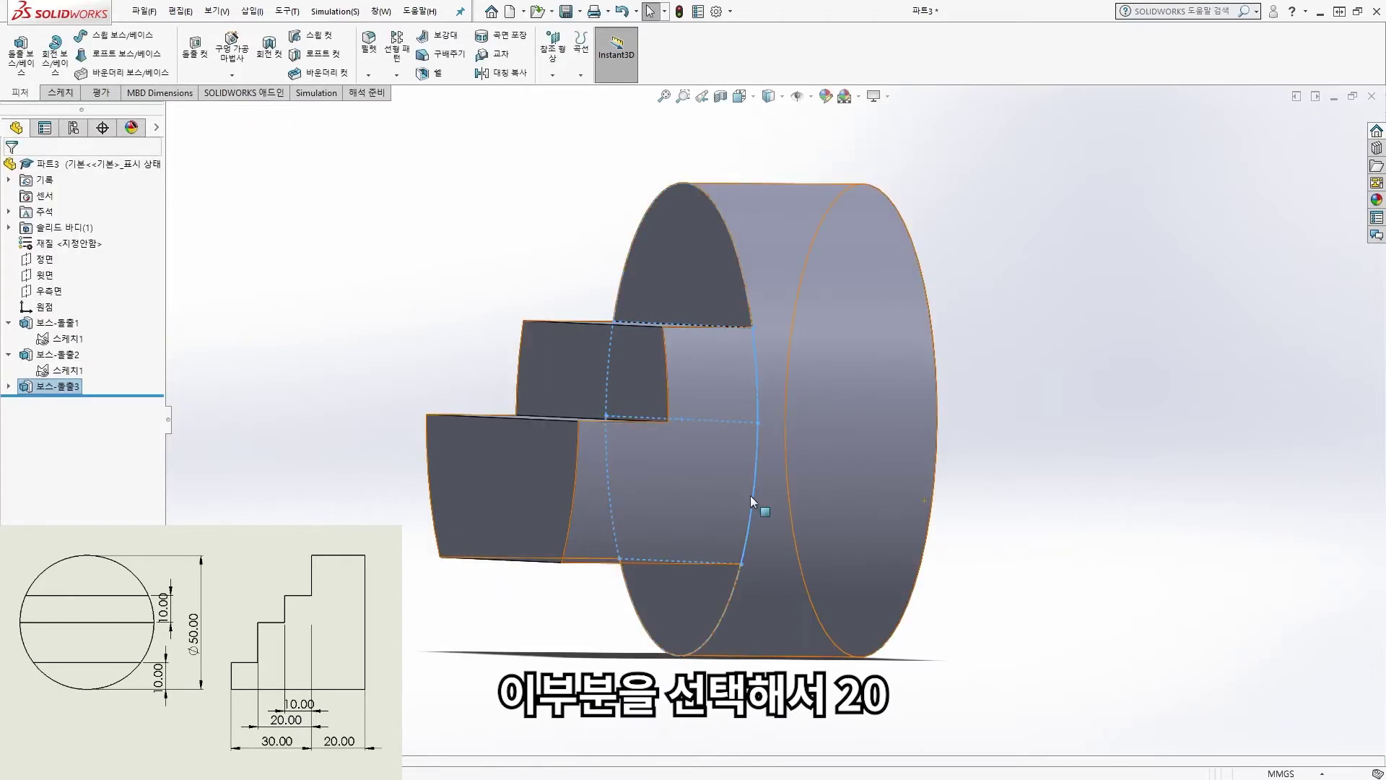
- Reuse the same sketch to extrude the segment below the lower line 30 mm outward
middle_click_drag(758, 505, 442, 464)
left_click(6, 389)
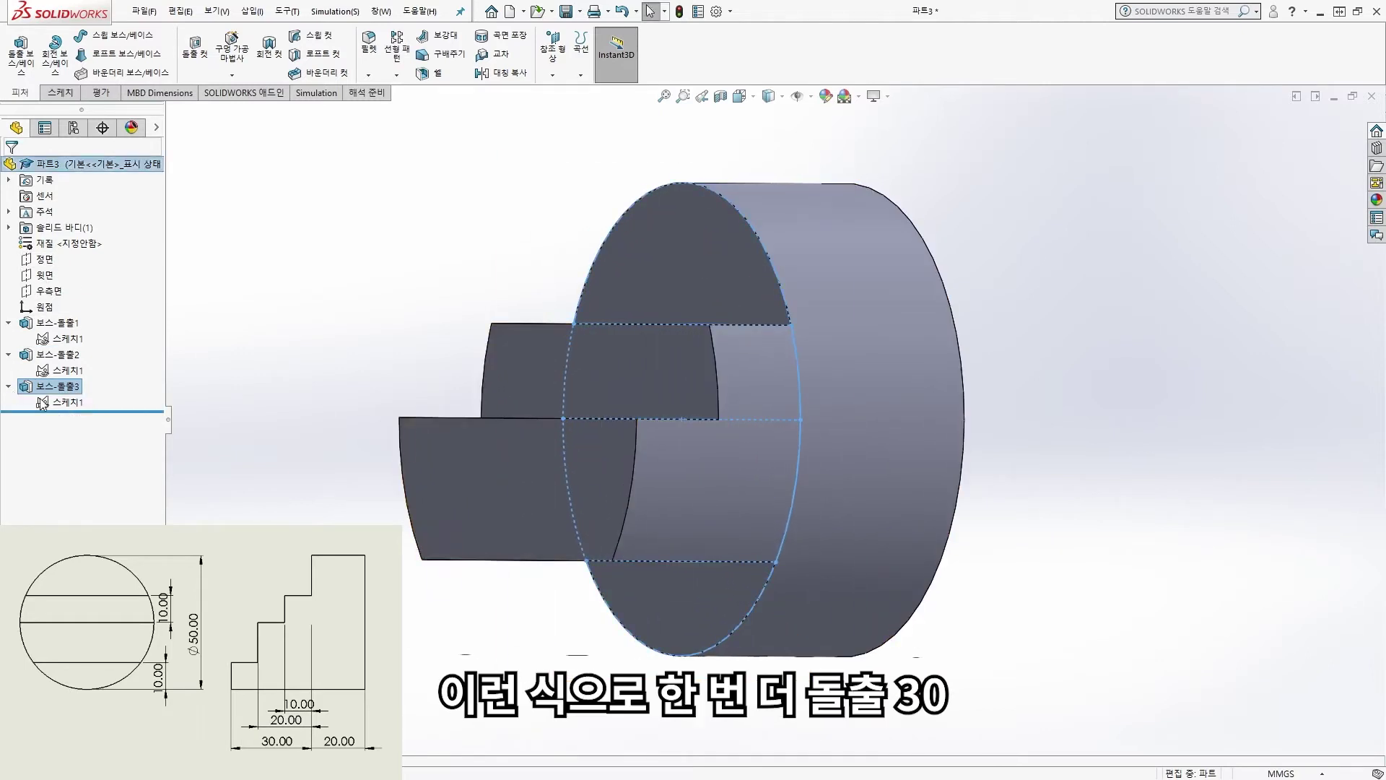
left_click(69, 402)
left_click(21, 50)
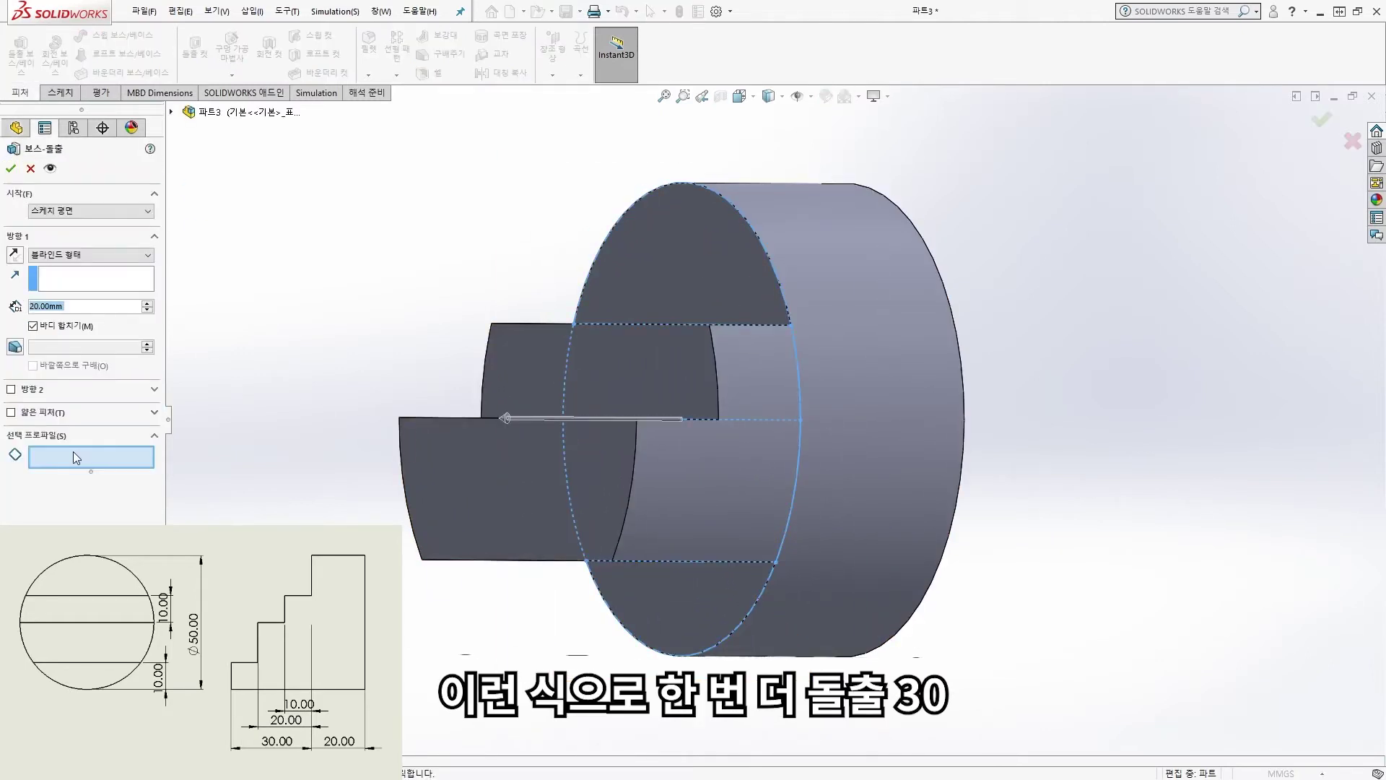
left_click(667, 632)
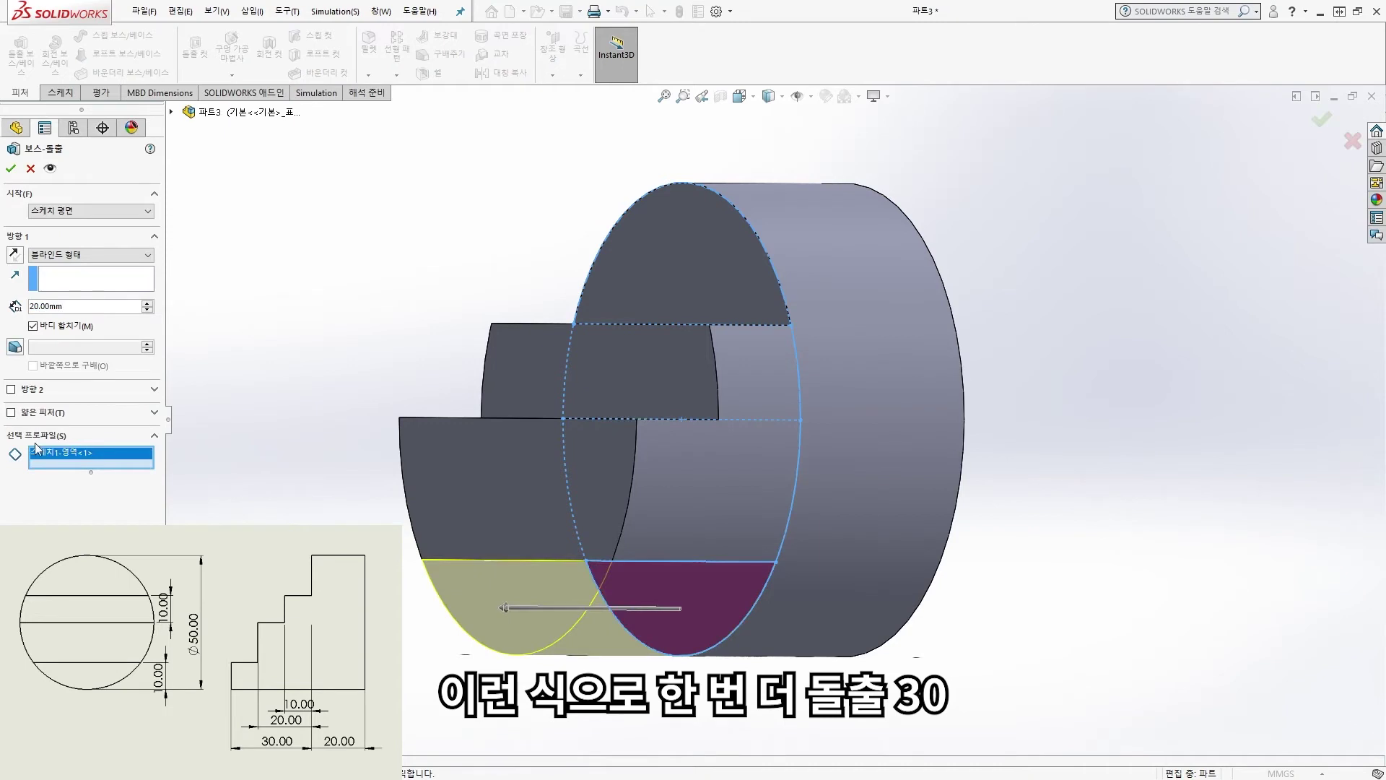
double_click(87, 309)
type("30")
key("Return")
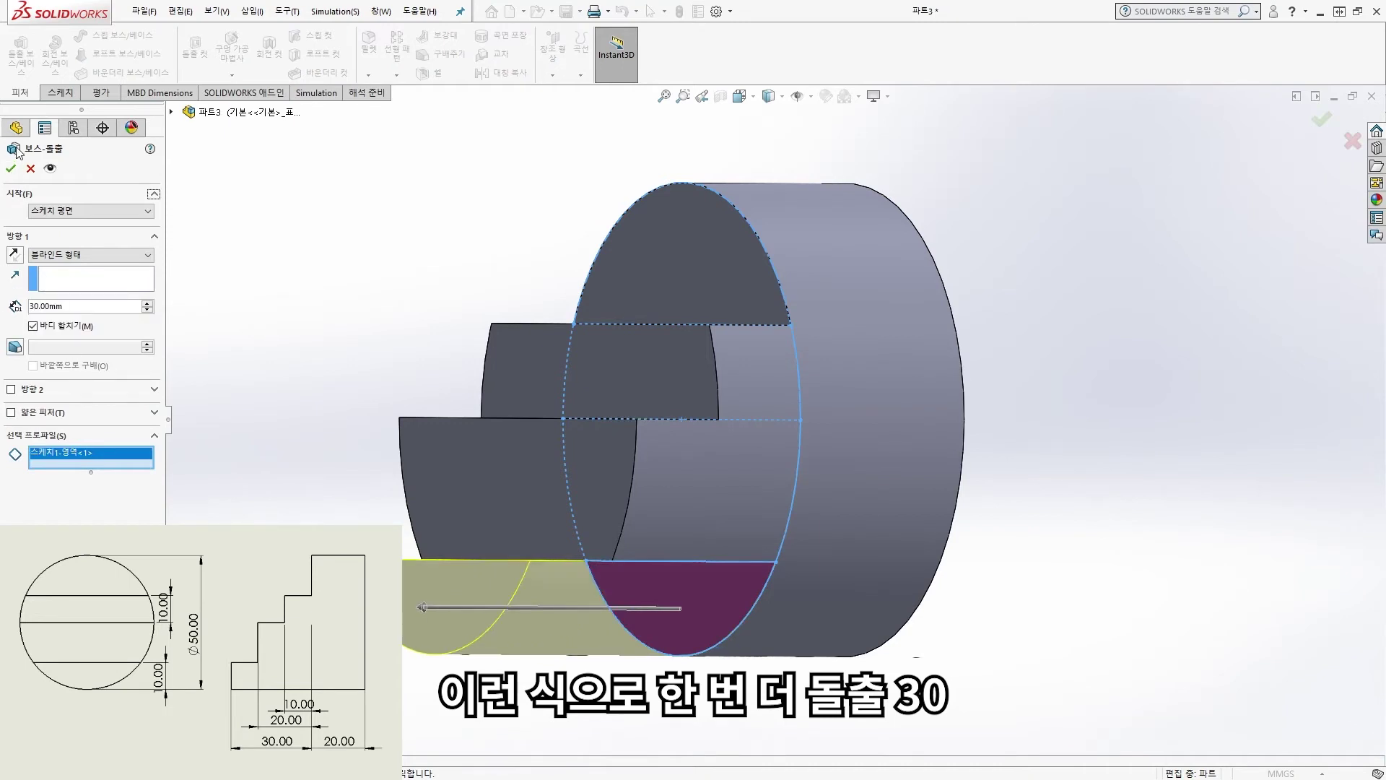
left_click(10, 168)
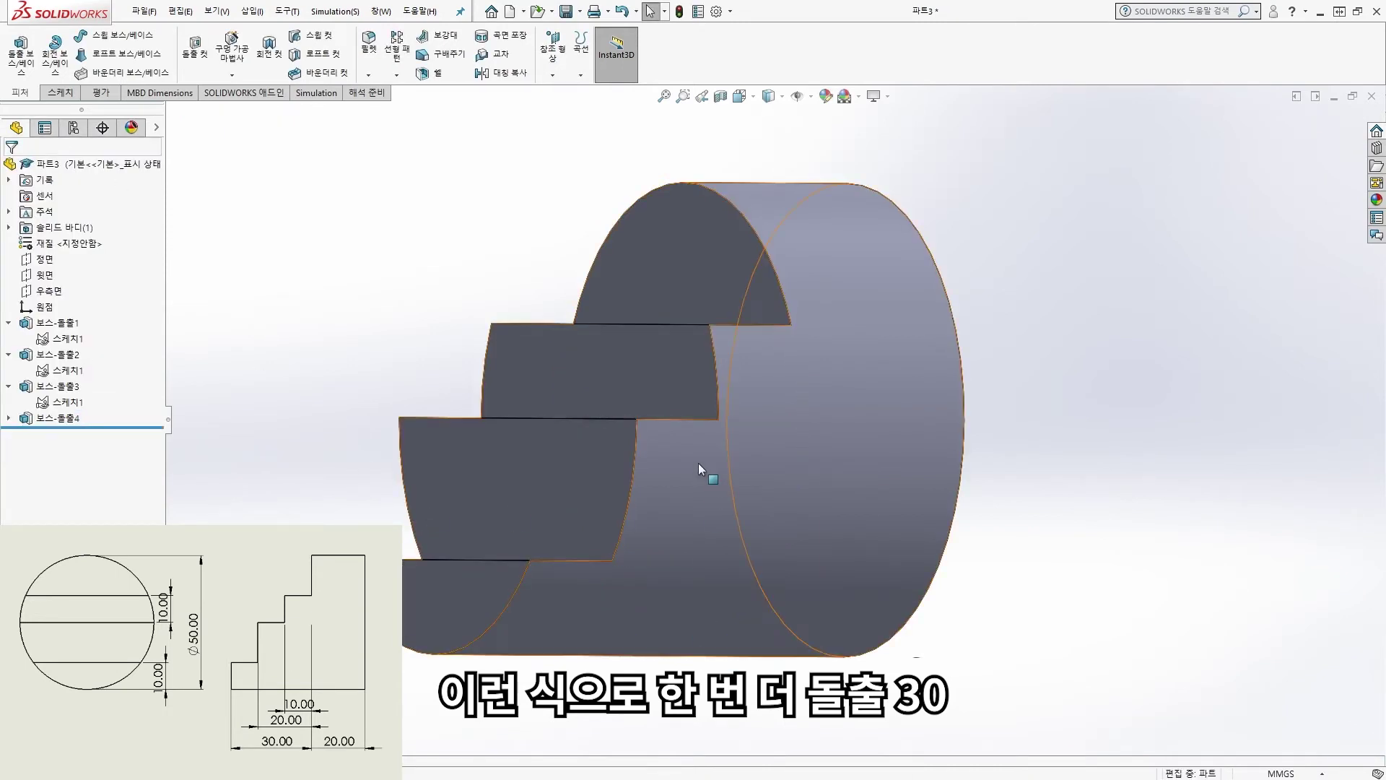
- Examine the sketch used by each of the stepped extrusions and inspect the finished steps from several angles
middle_click_drag(698, 469, 673, 461)
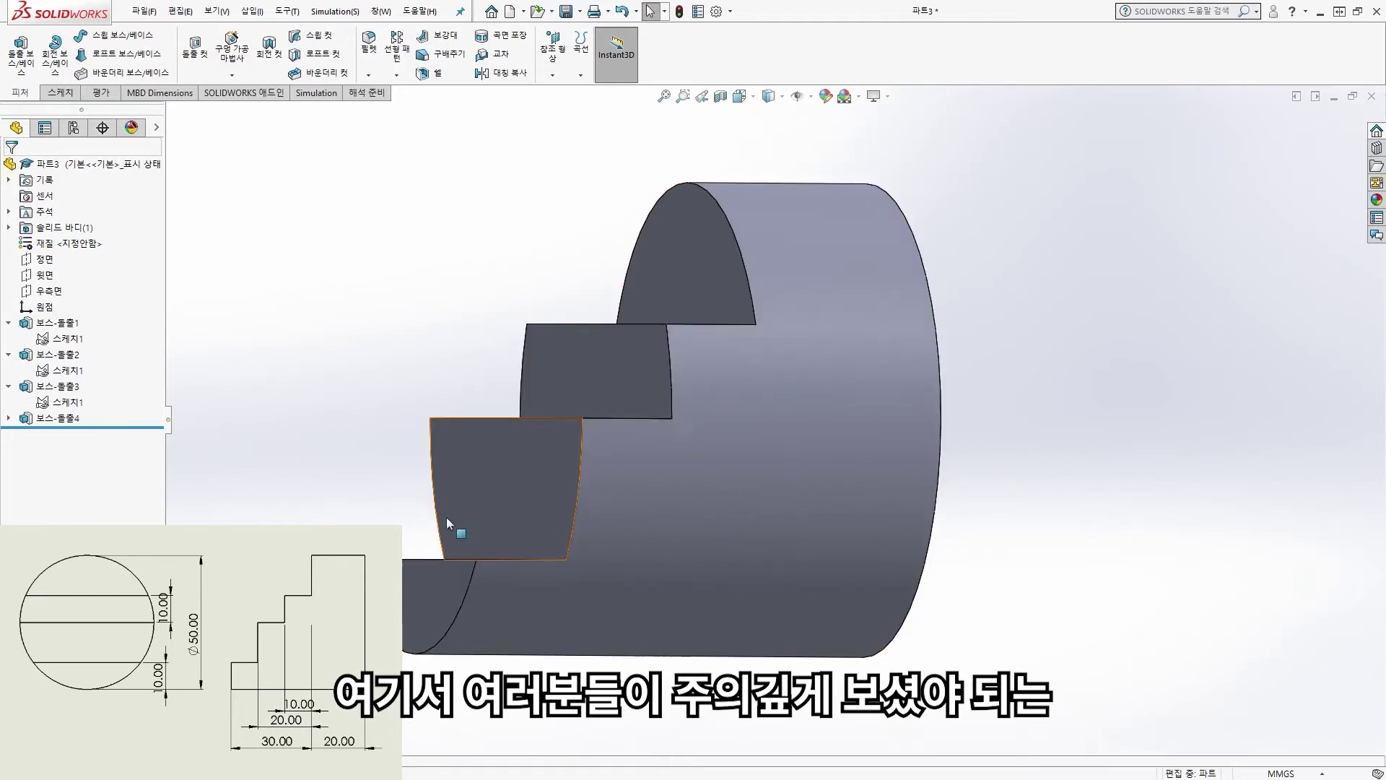
left_click(67, 370)
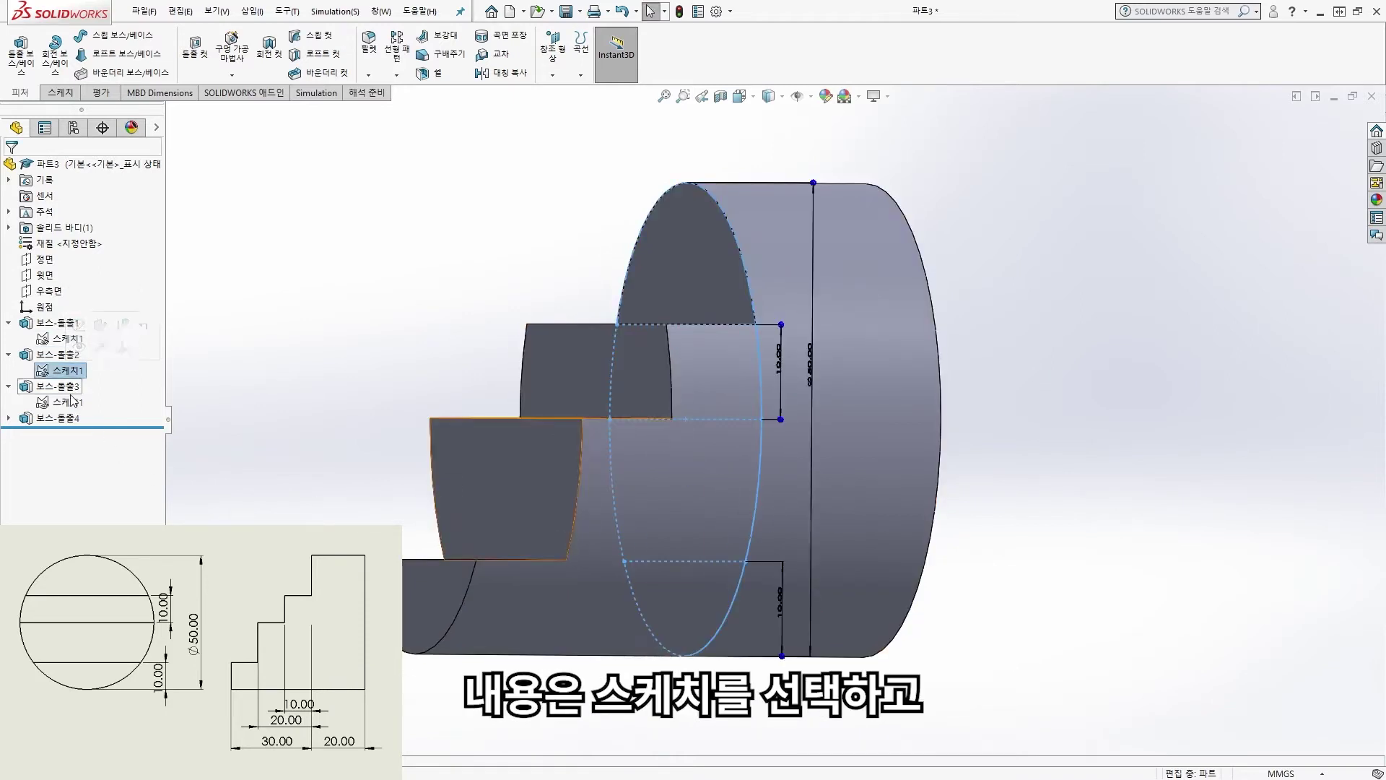
left_click(69, 402)
left_click(9, 418)
left_click(68, 433)
mouse_move(274, 346)
middle_mouse_down()
mouse_move(316, 325)
mouse_move(275, 328)
middle_mouse_up()
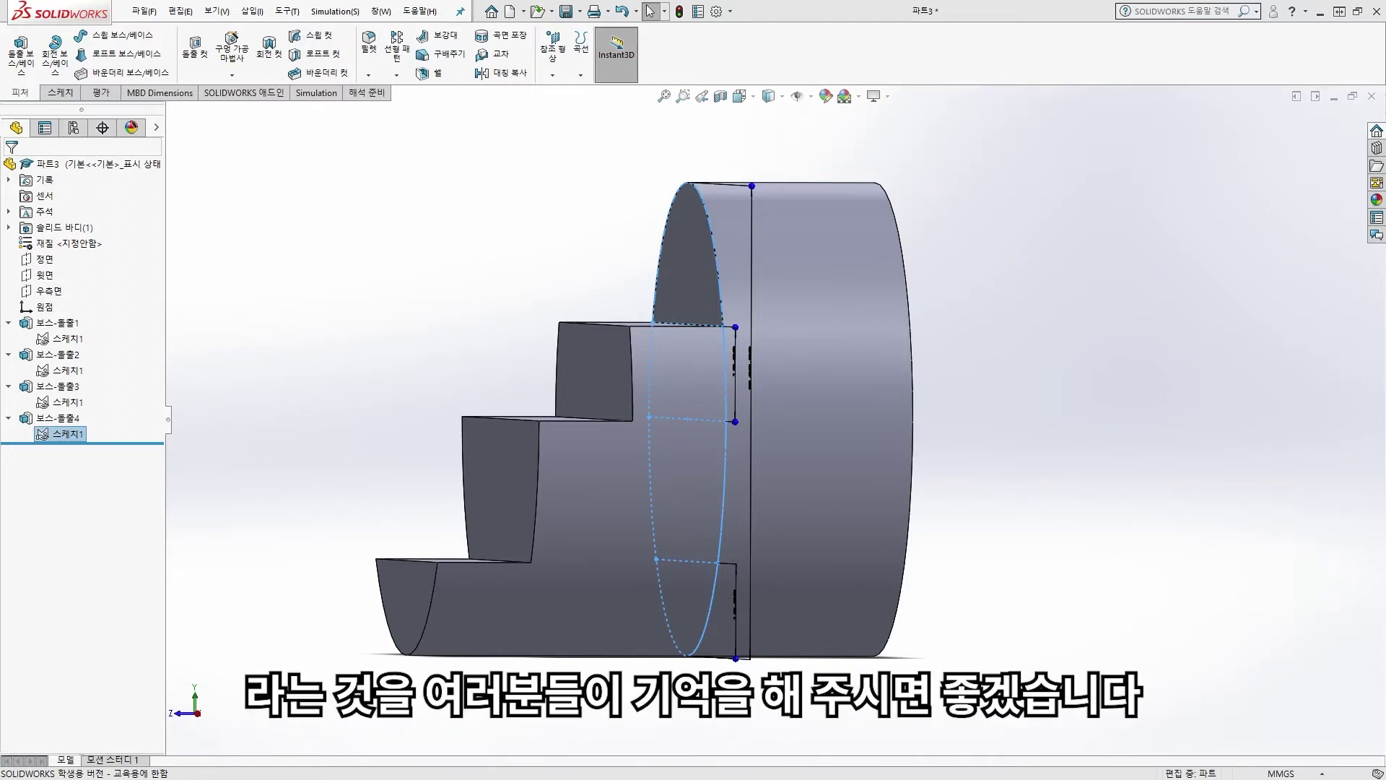
middle_click_drag(560, 310, 665, 342)
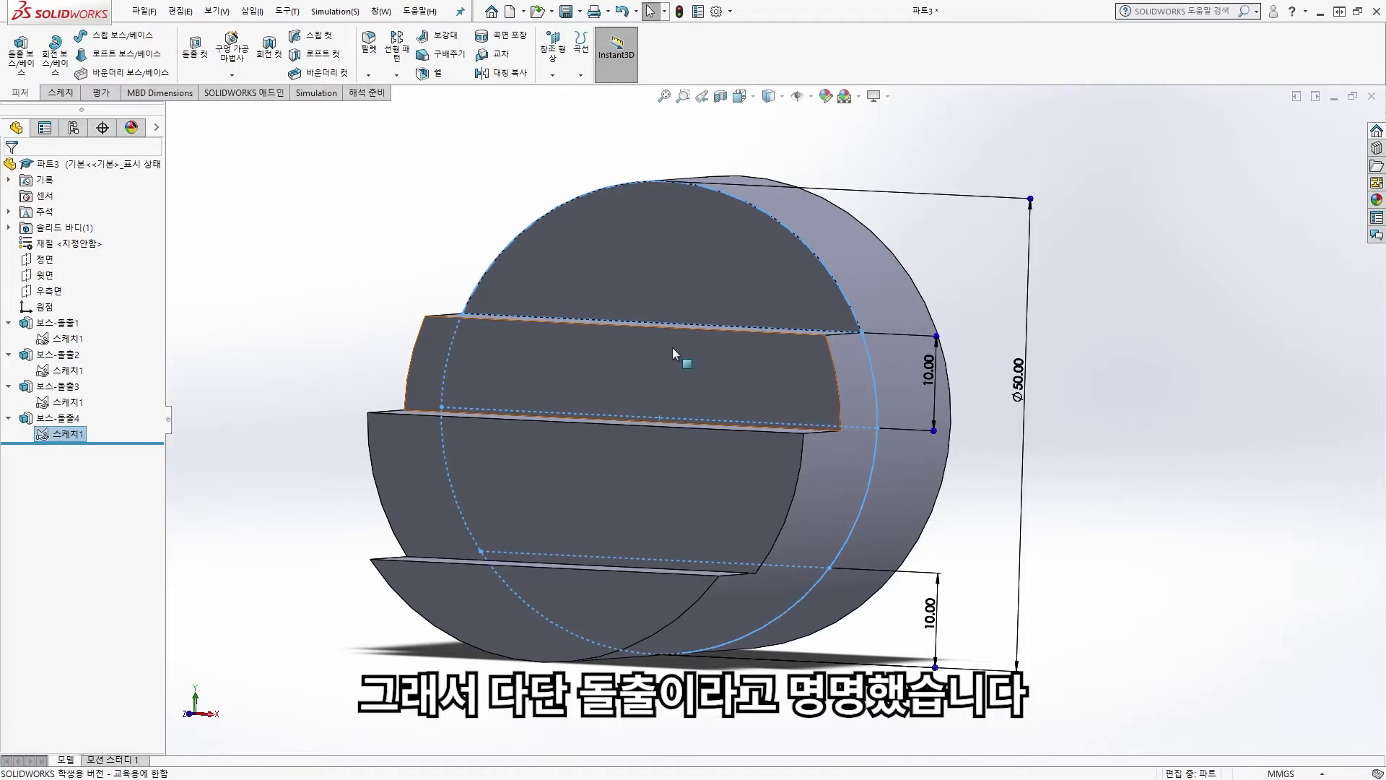
middle_click_drag(696, 378, 638, 402)
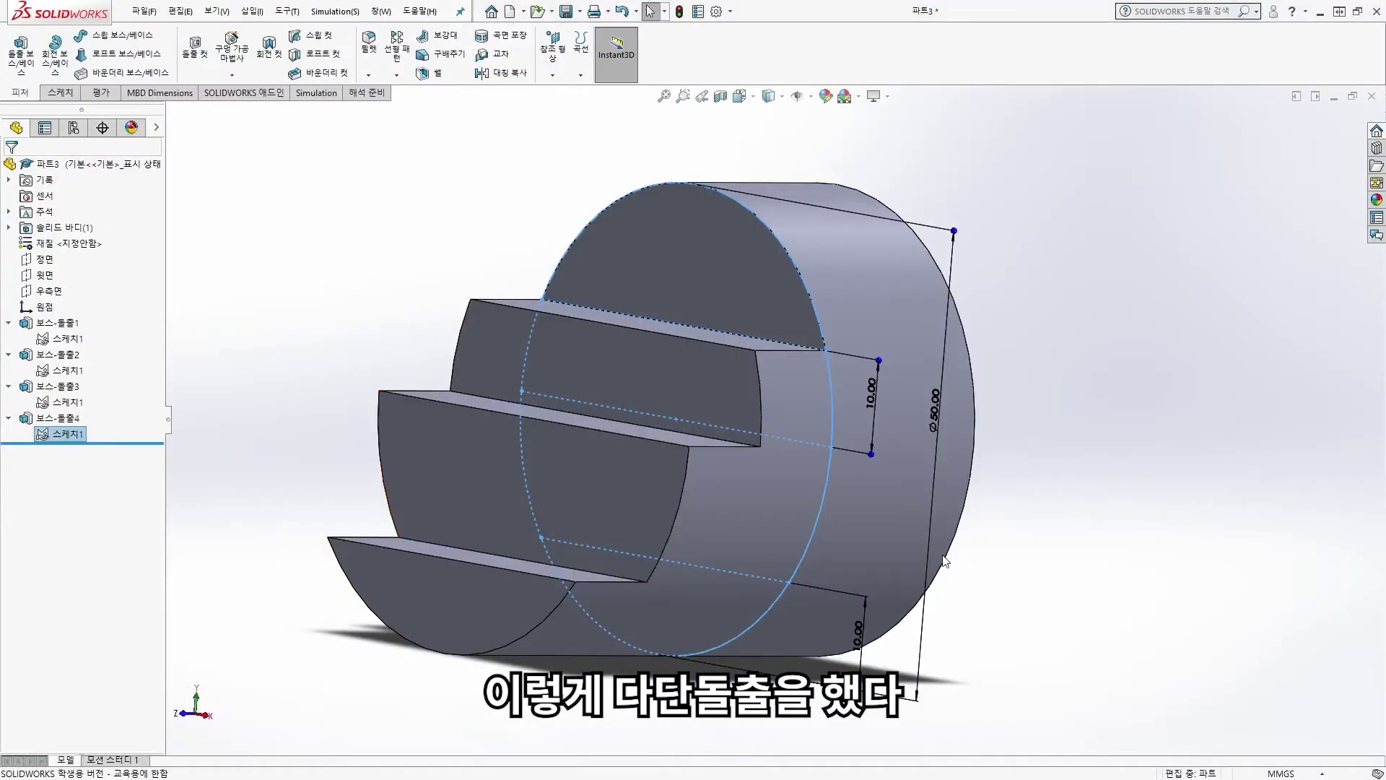
middle_click_drag(765, 477, 877, 527)
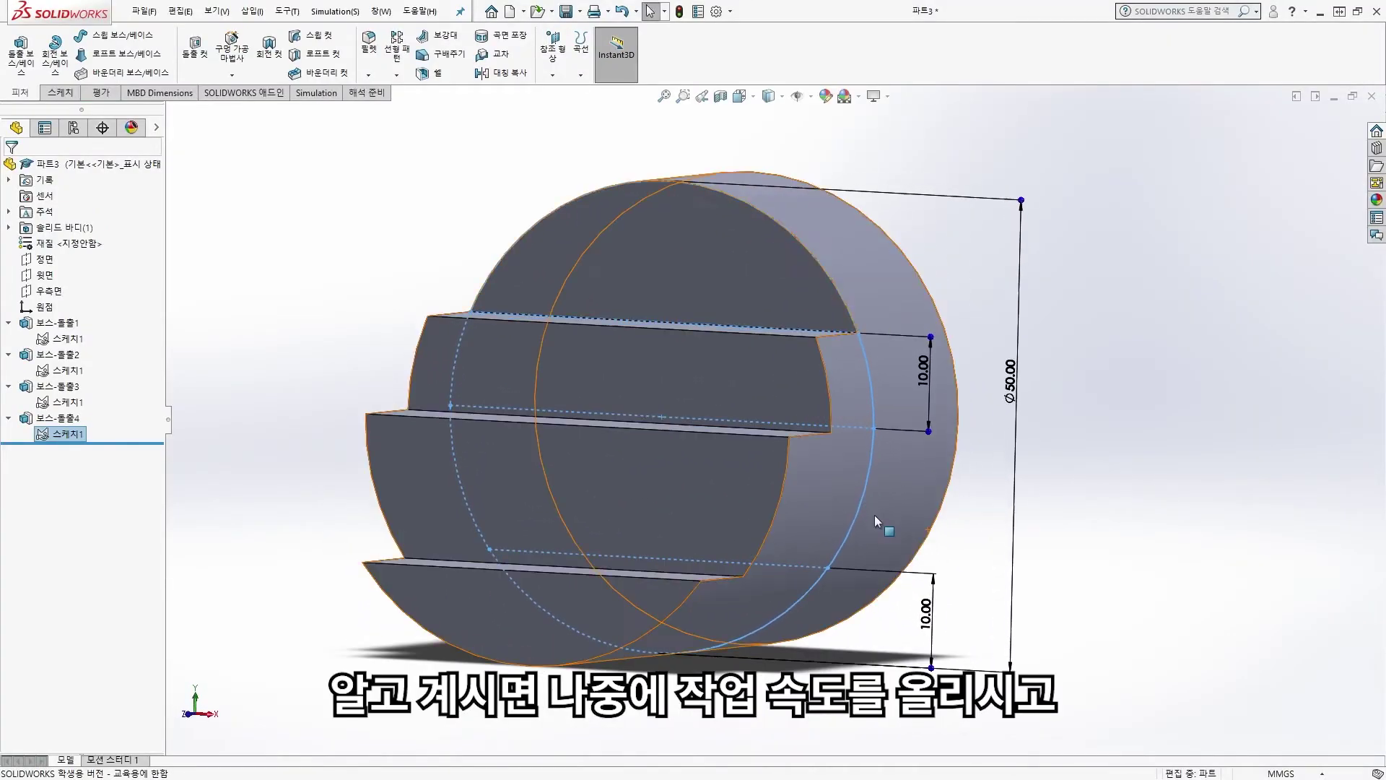
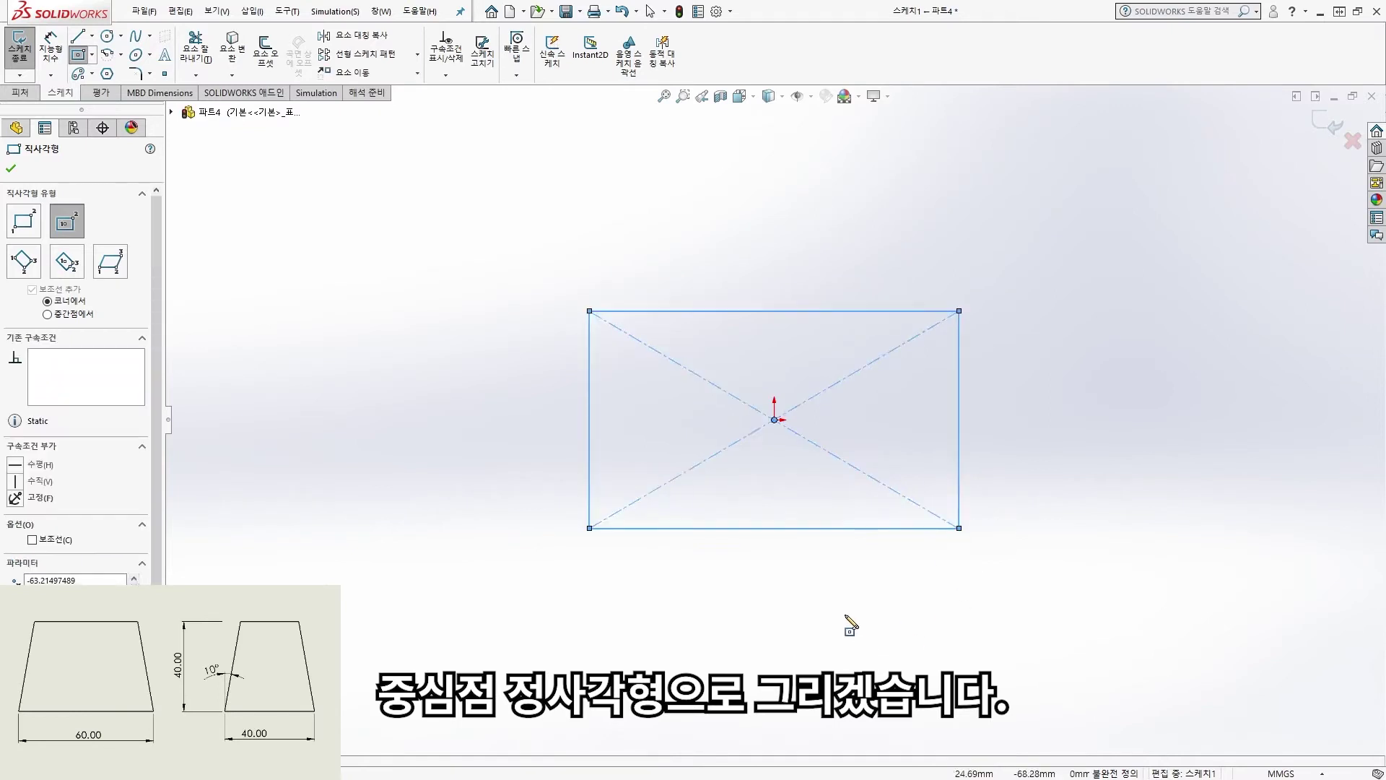
- Dimension the centre rectangle 60 mm wide and 40 mm high
key("d")
left_click(900, 528)
left_click(910, 581)
type("60")
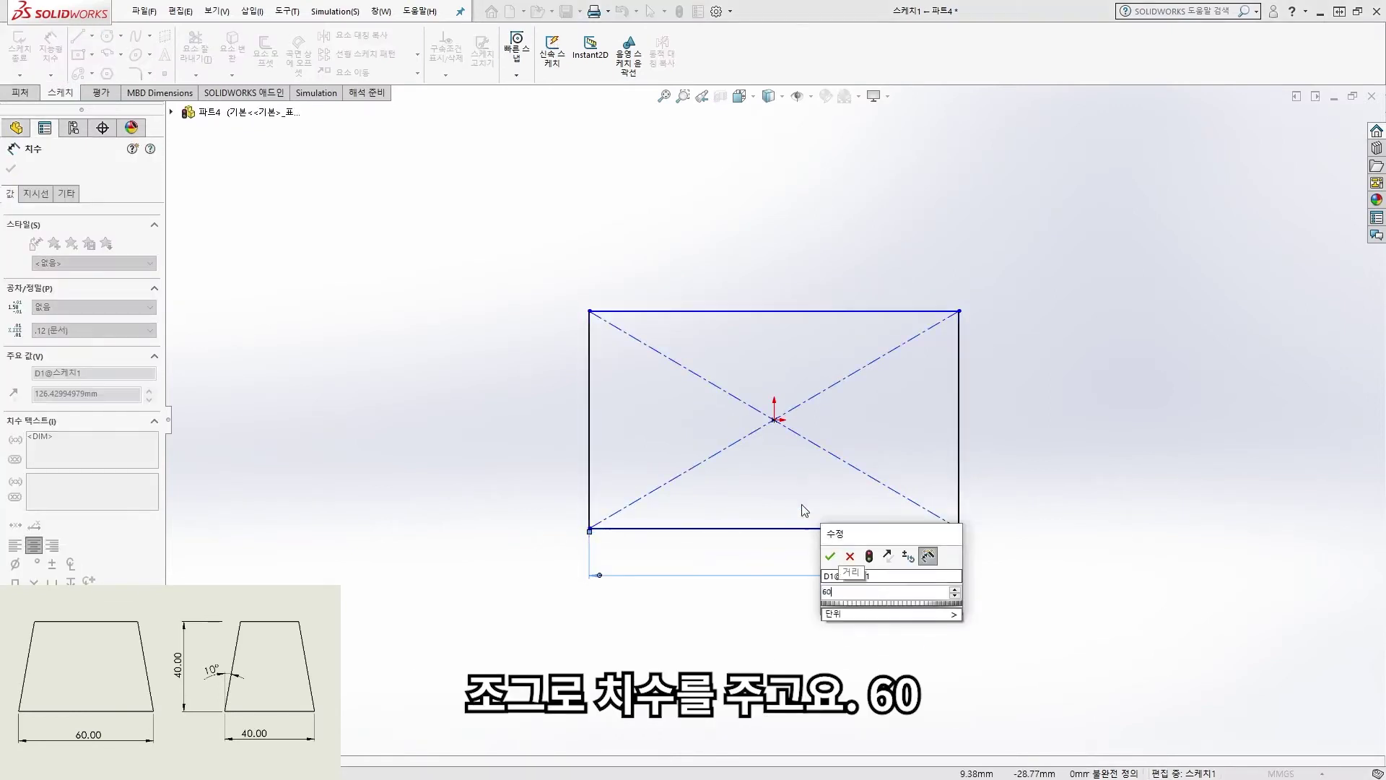
key("Return")
left_click(959, 444)
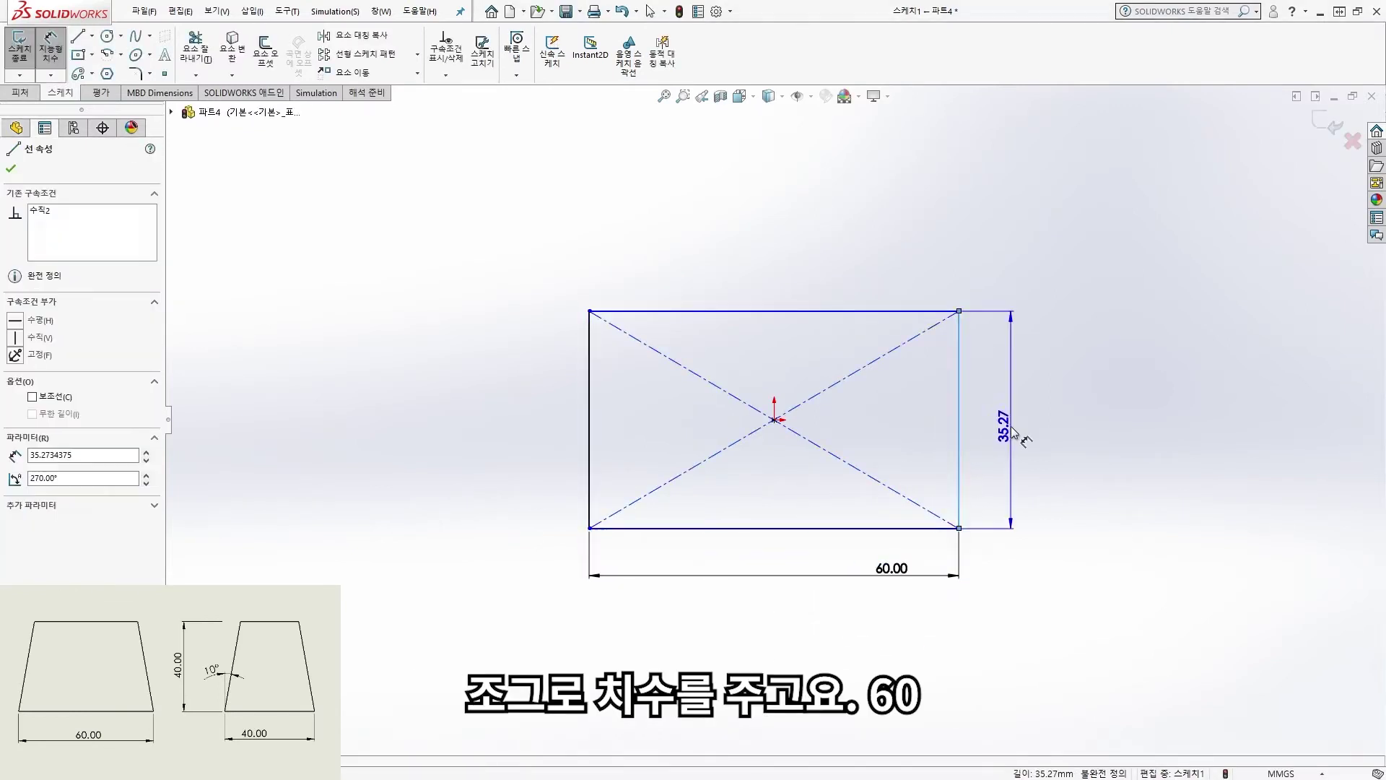
left_click(1014, 432)
type("40")
key("Return")
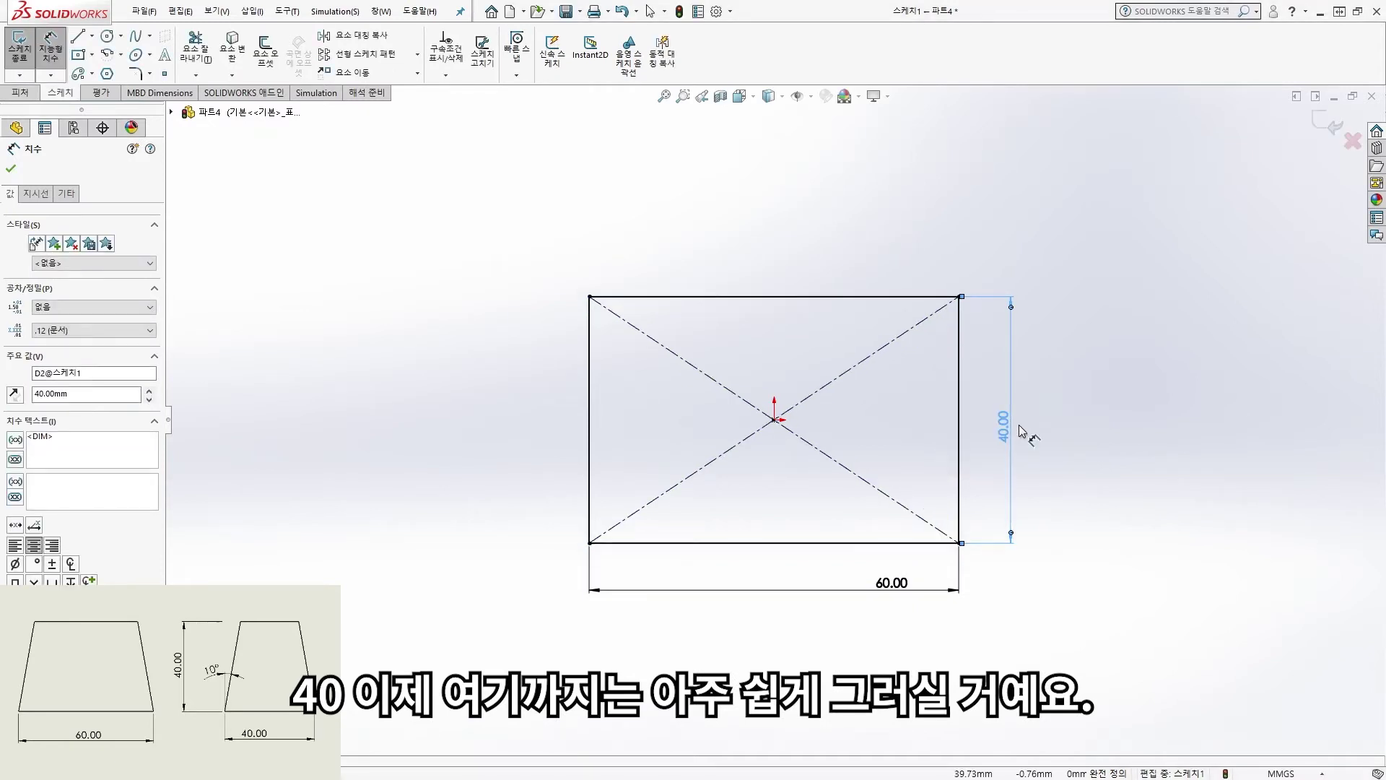
- Extrude the rectangle 40 mm upward with a 10° inward draft to form a tapered block
left_click(27, 95)
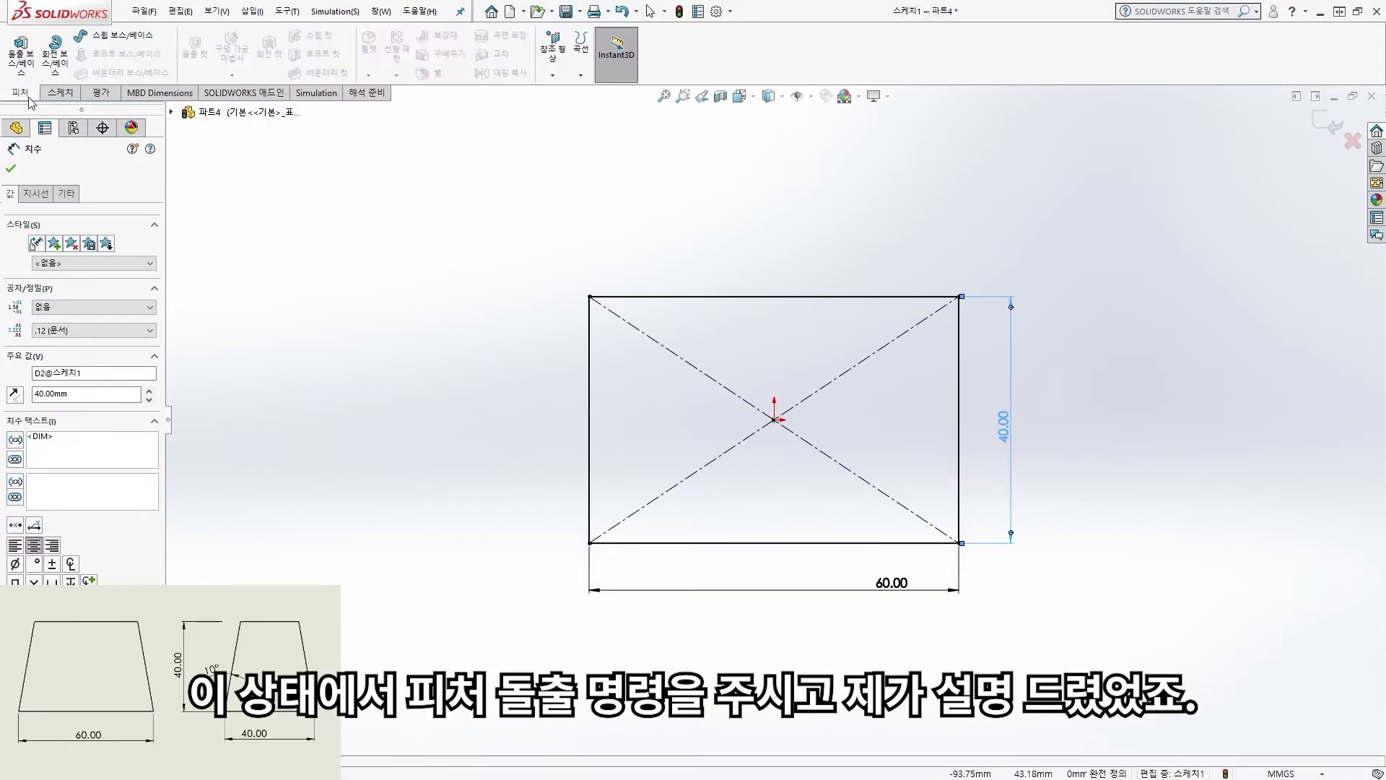
left_click(21, 50)
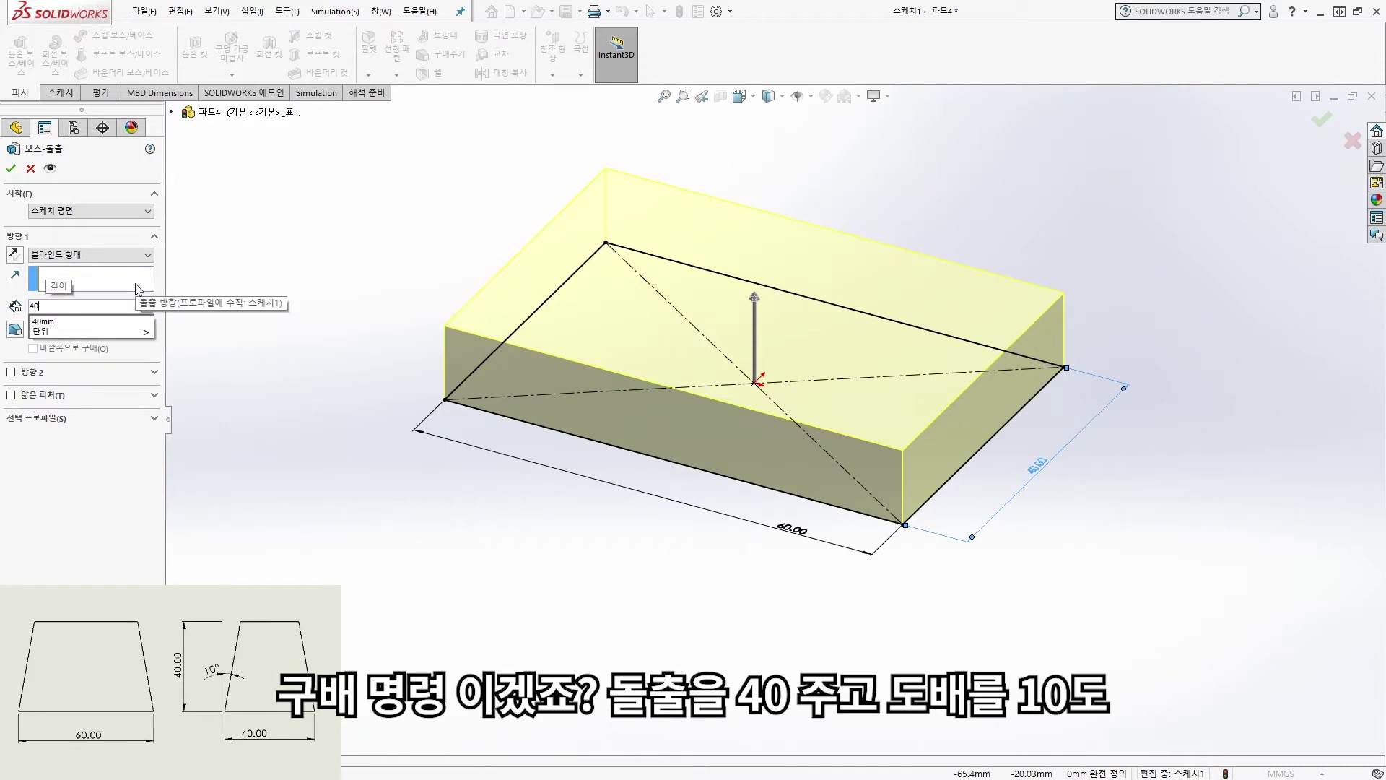
type("40")
key("Return")
left_click(14, 330)
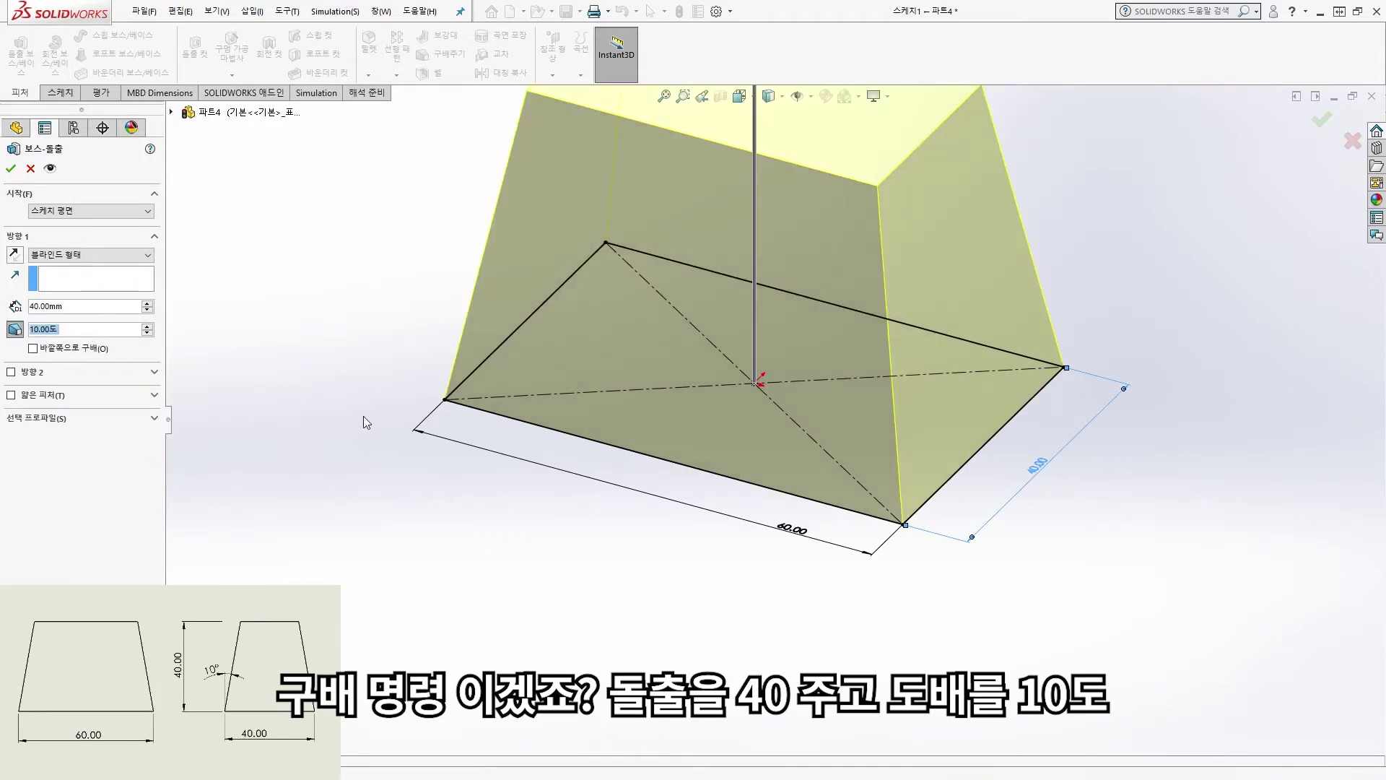
scroll(618, 223, "up", 3)
scroll(727, 235, "up", 1)
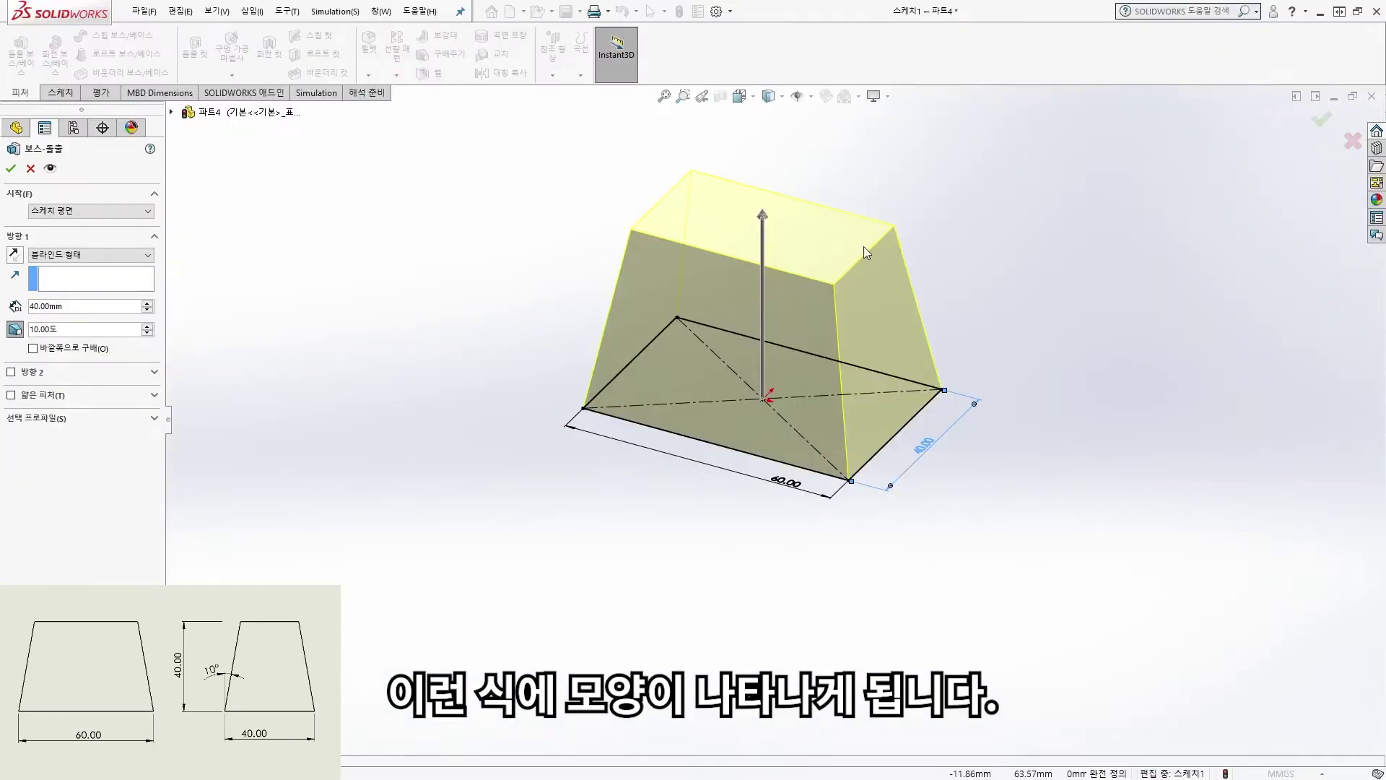
key("Return")
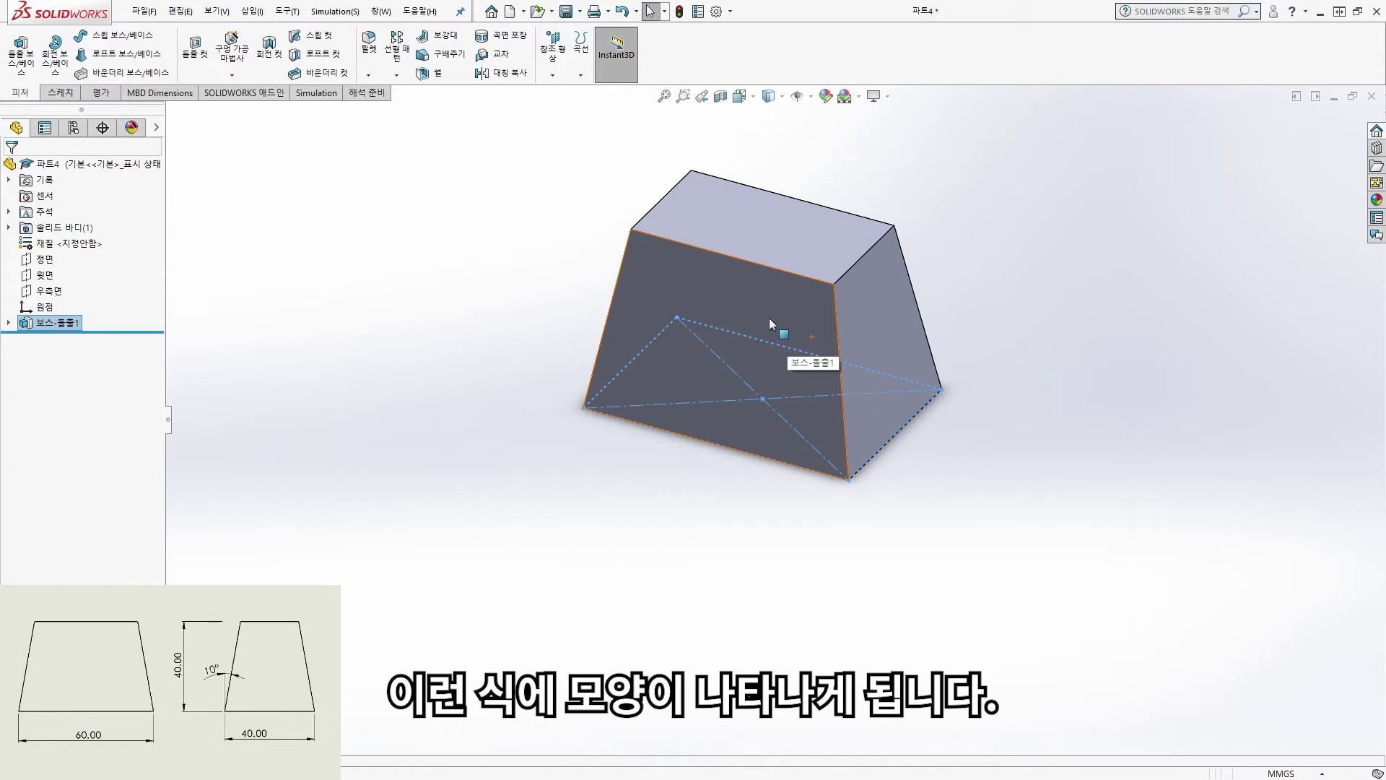
- Examine the tapered block's base sketch and extrusion dimensions, moving the height dimension clear of the solid
left_click(9, 323)
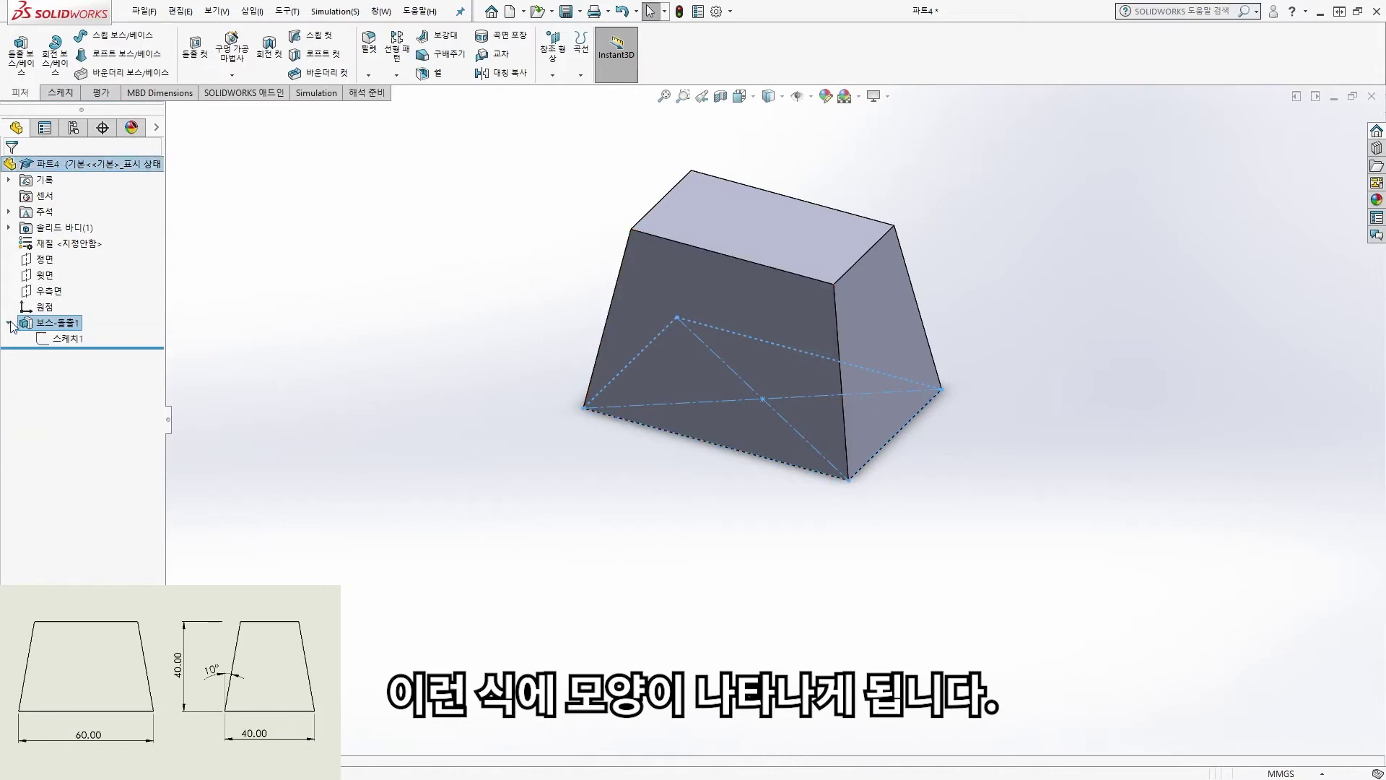
double_click(51, 339)
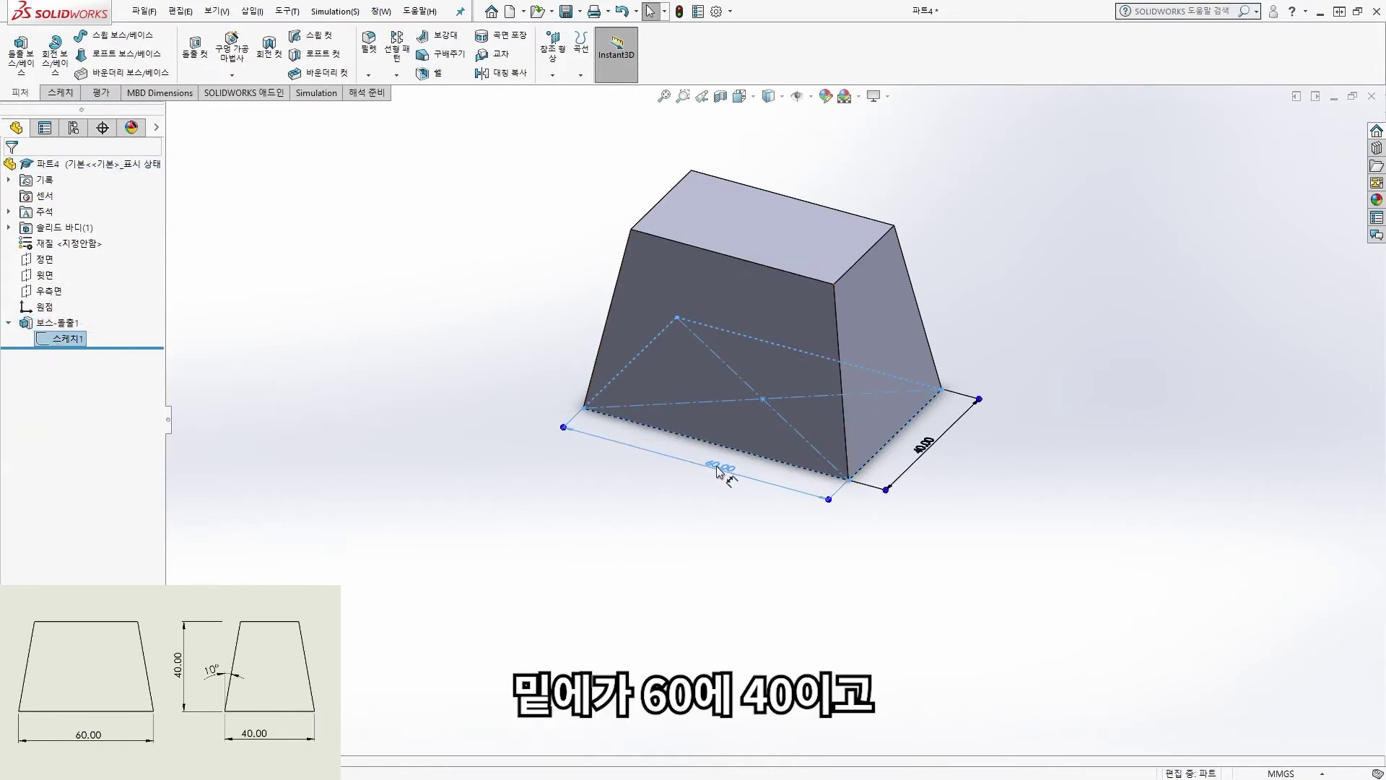
left_click(718, 469)
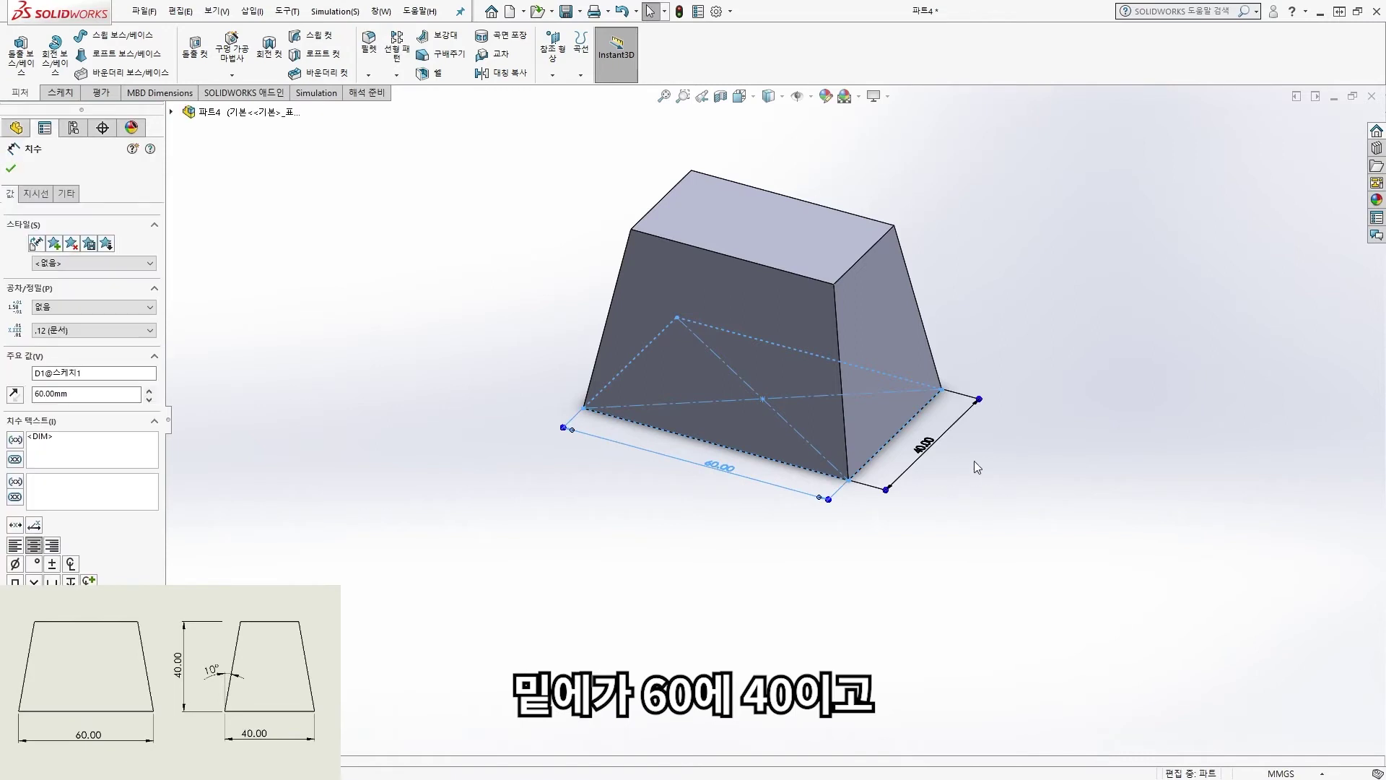
left_click(16, 167)
left_click(51, 323)
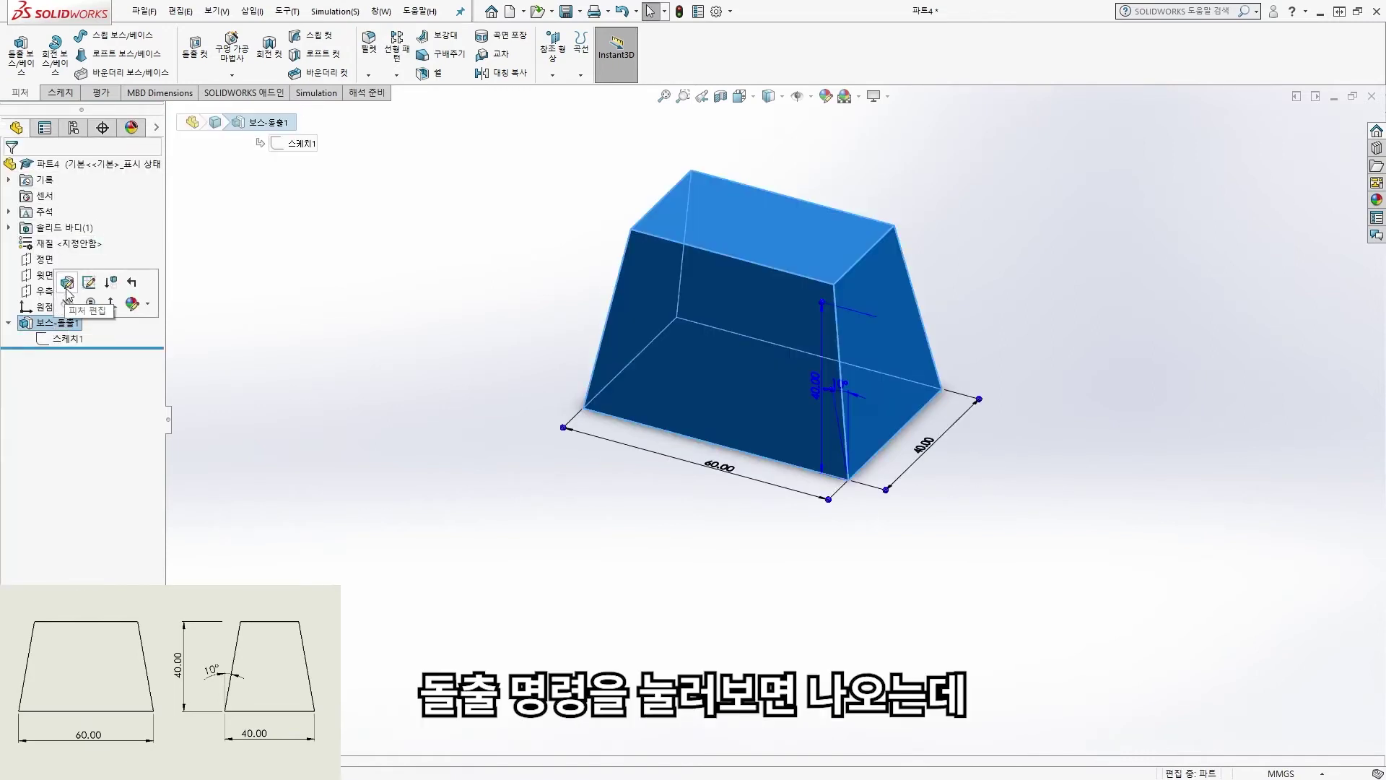
left_click_drag(818, 390, 1018, 389)
middle_click_drag(722, 444, 679, 478)
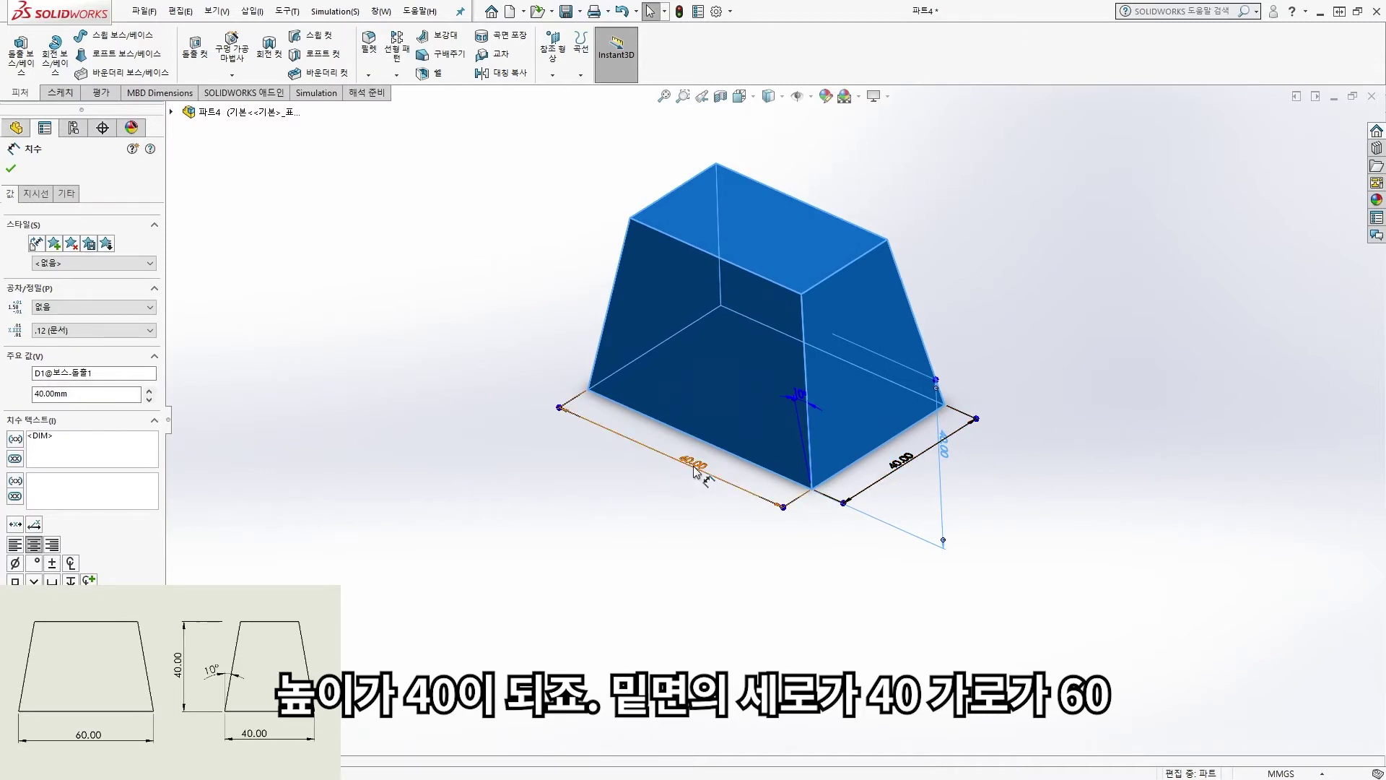
middle_click_drag(699, 492, 765, 433)
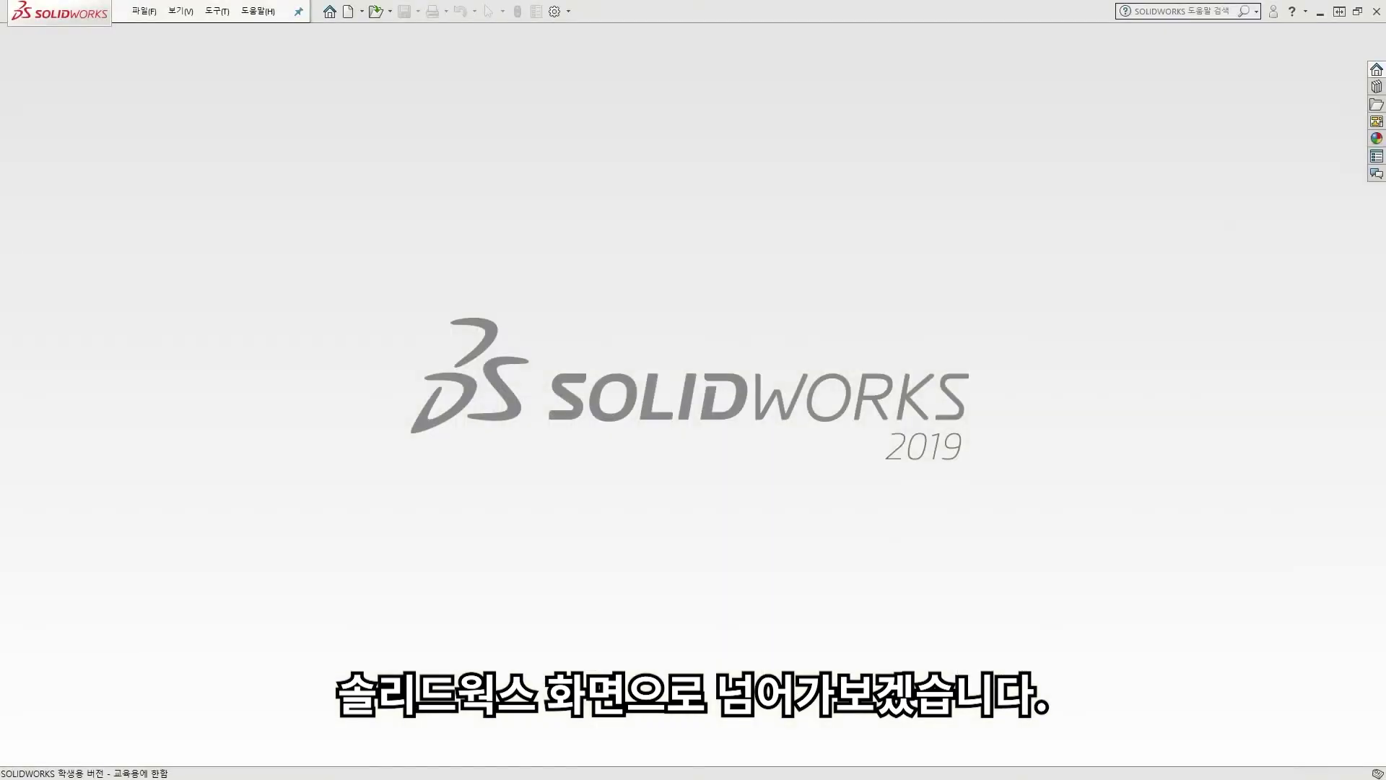
- Create a new part document for the block with a square pocket
left_click(143, 11)
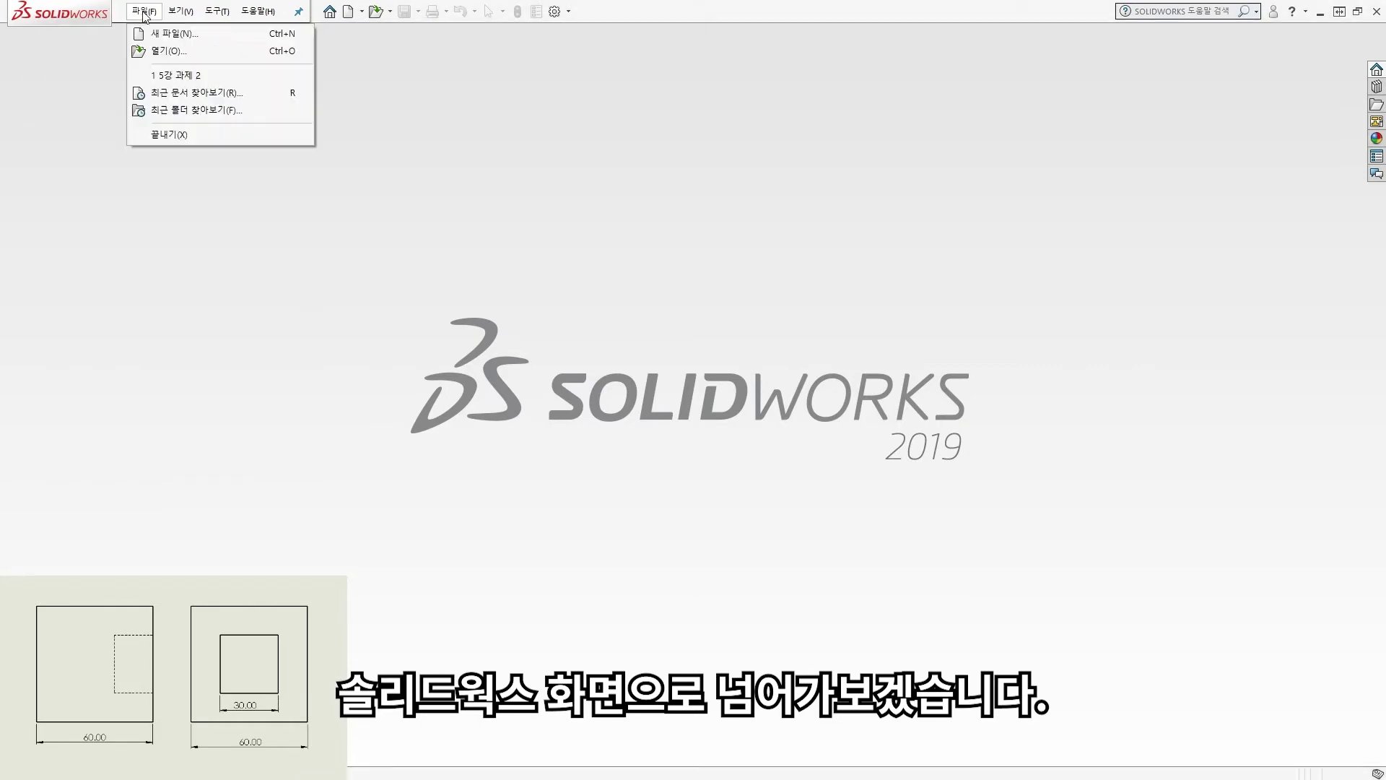
left_click(166, 31)
left_click(741, 553)
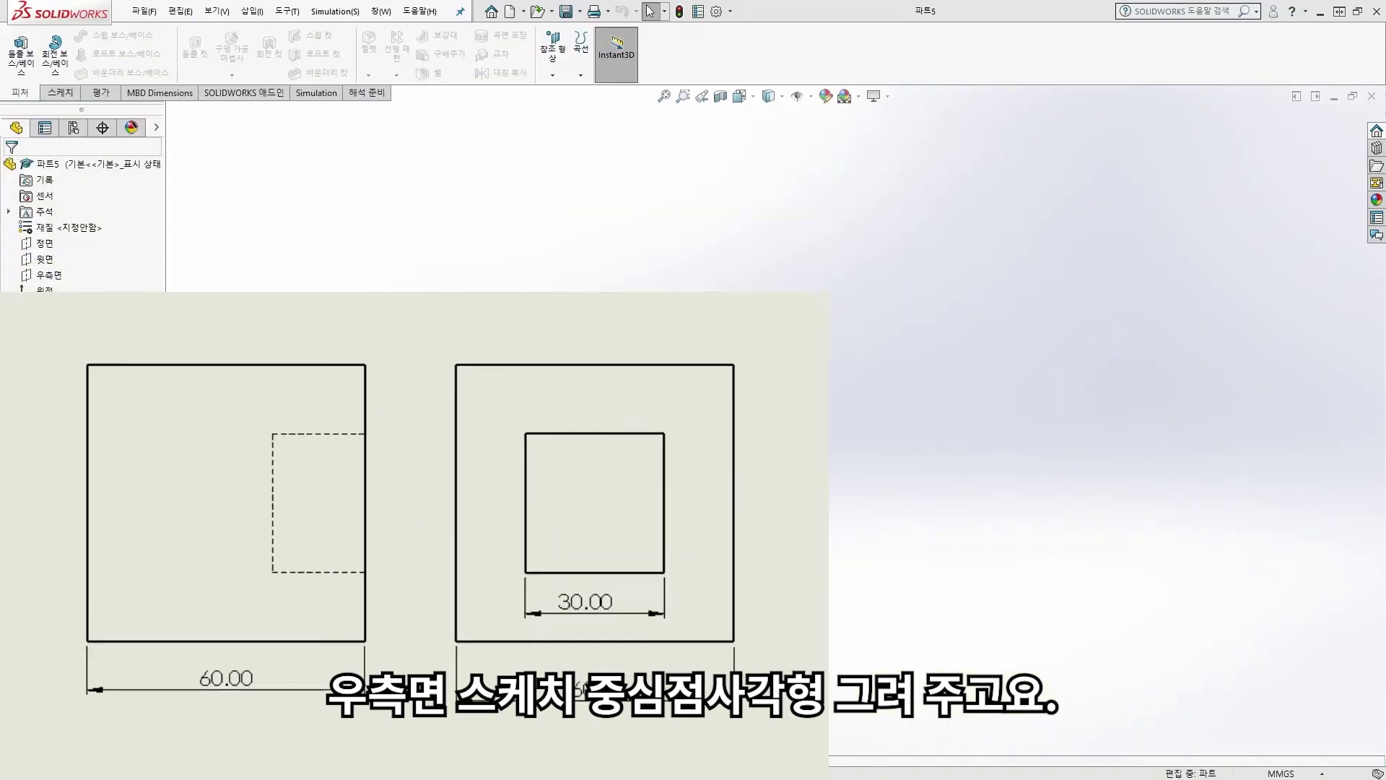
- On the right plane, sketch two origin-centred rectangles, about 108 by 111 mm and about 50 mm wide, with the inner corner on the outer diagonal
left_click(58, 275)
left_click(58, 254)
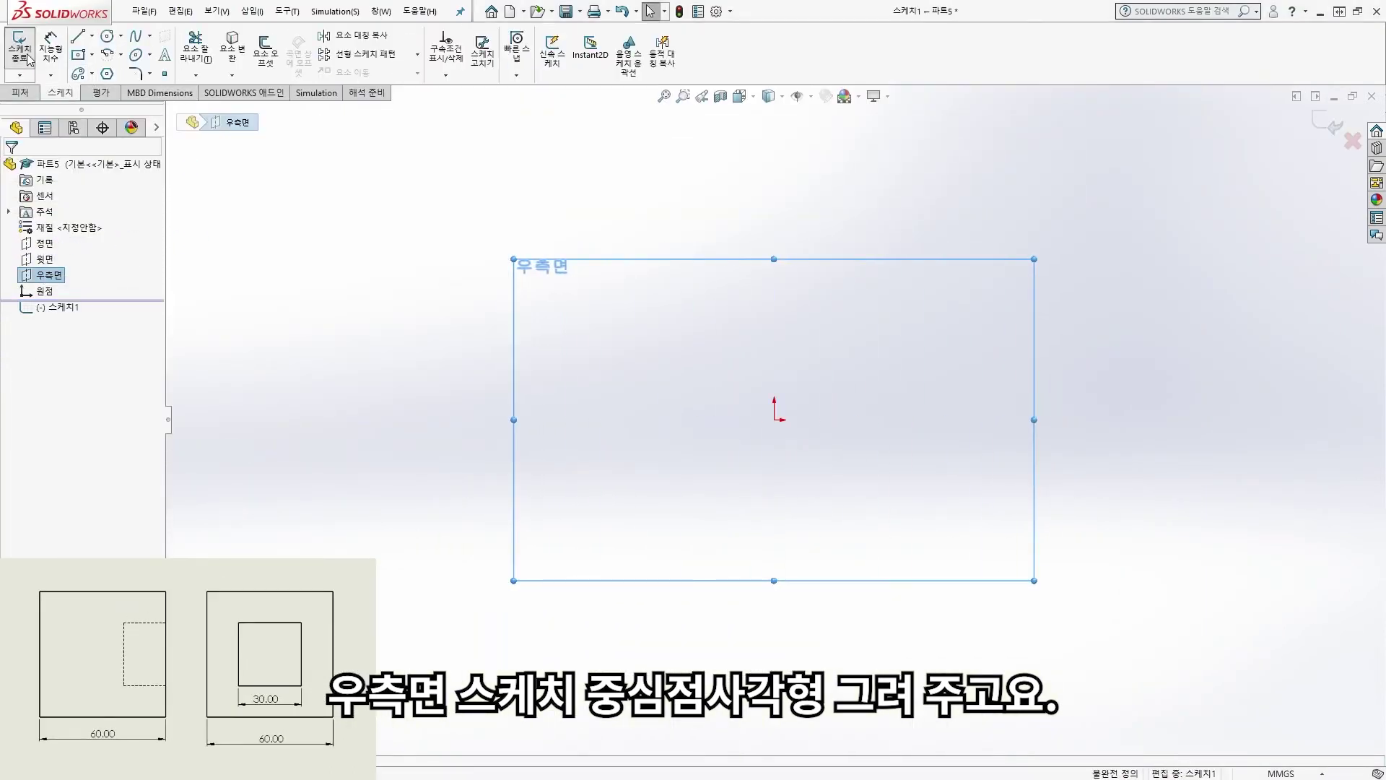
left_click(78, 54)
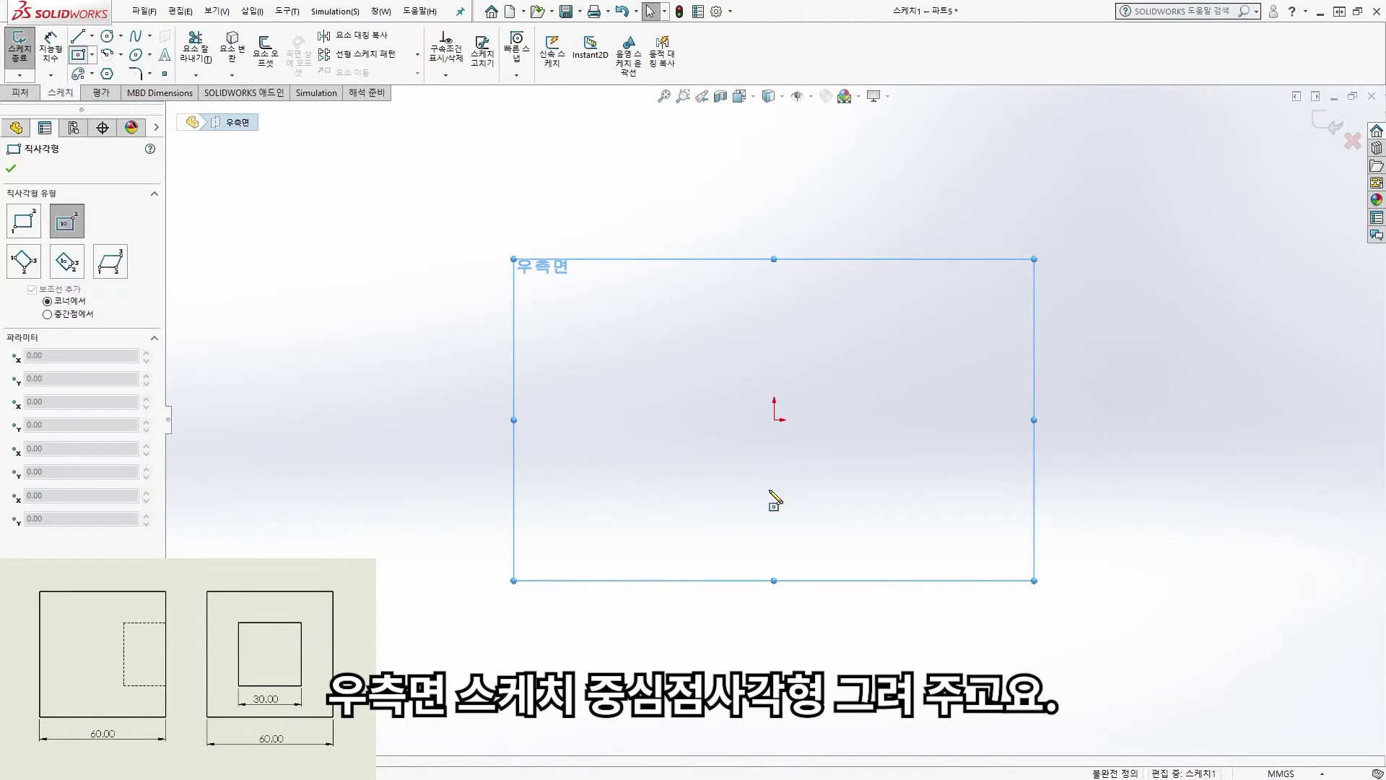
left_click(774, 420)
left_click(931, 581)
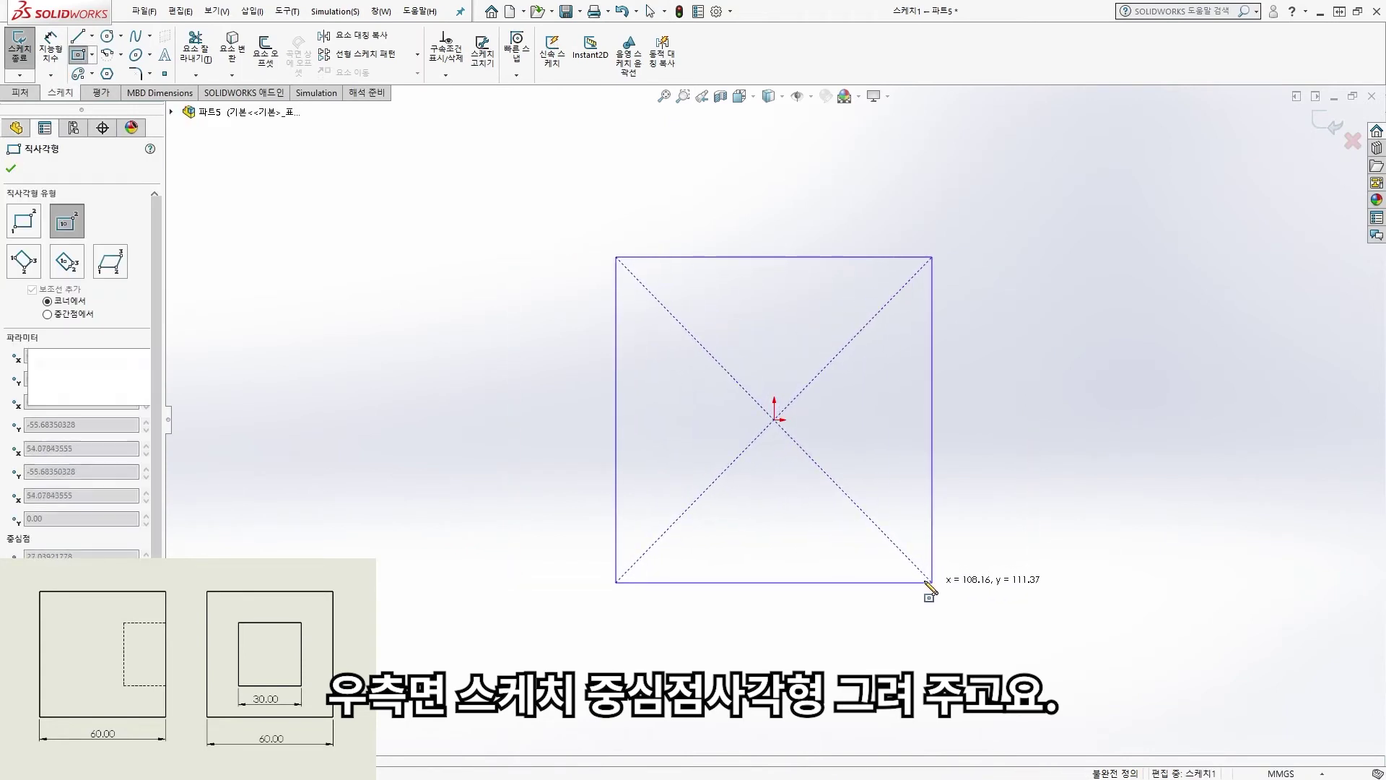
left_click(775, 420)
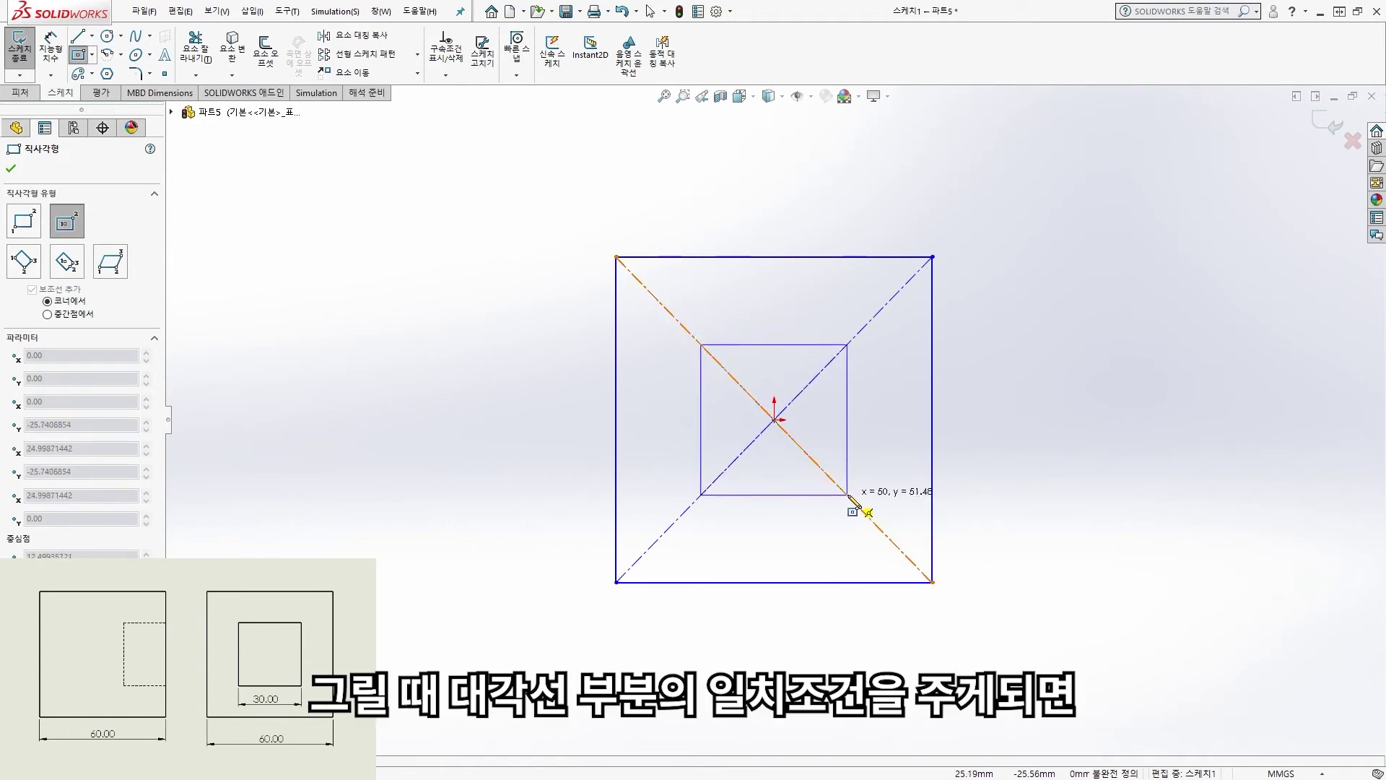
left_click(849, 497)
- Dimension the outer rectangle's bottom edge at 60 mm
right_click_drag(769, 601, 772, 582)
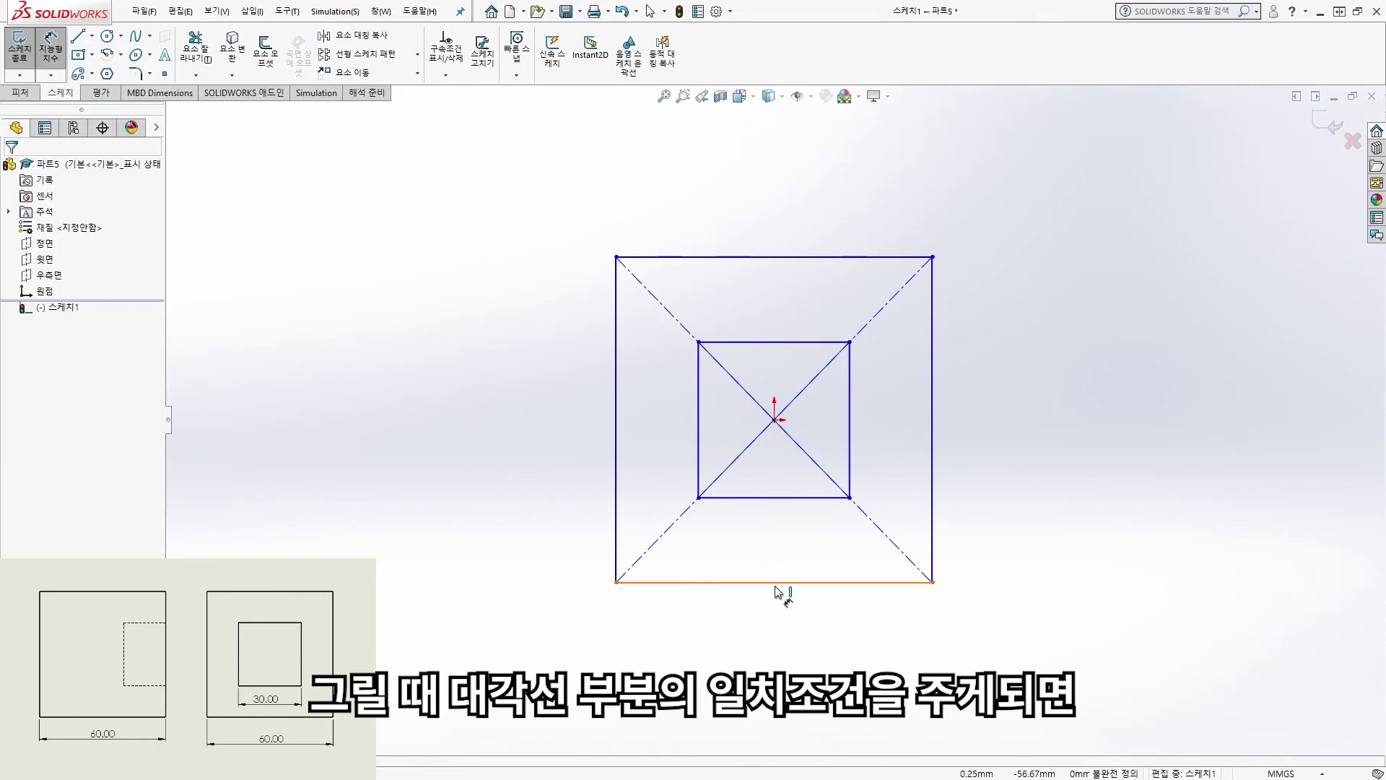
left_click(777, 582)
left_click(764, 658)
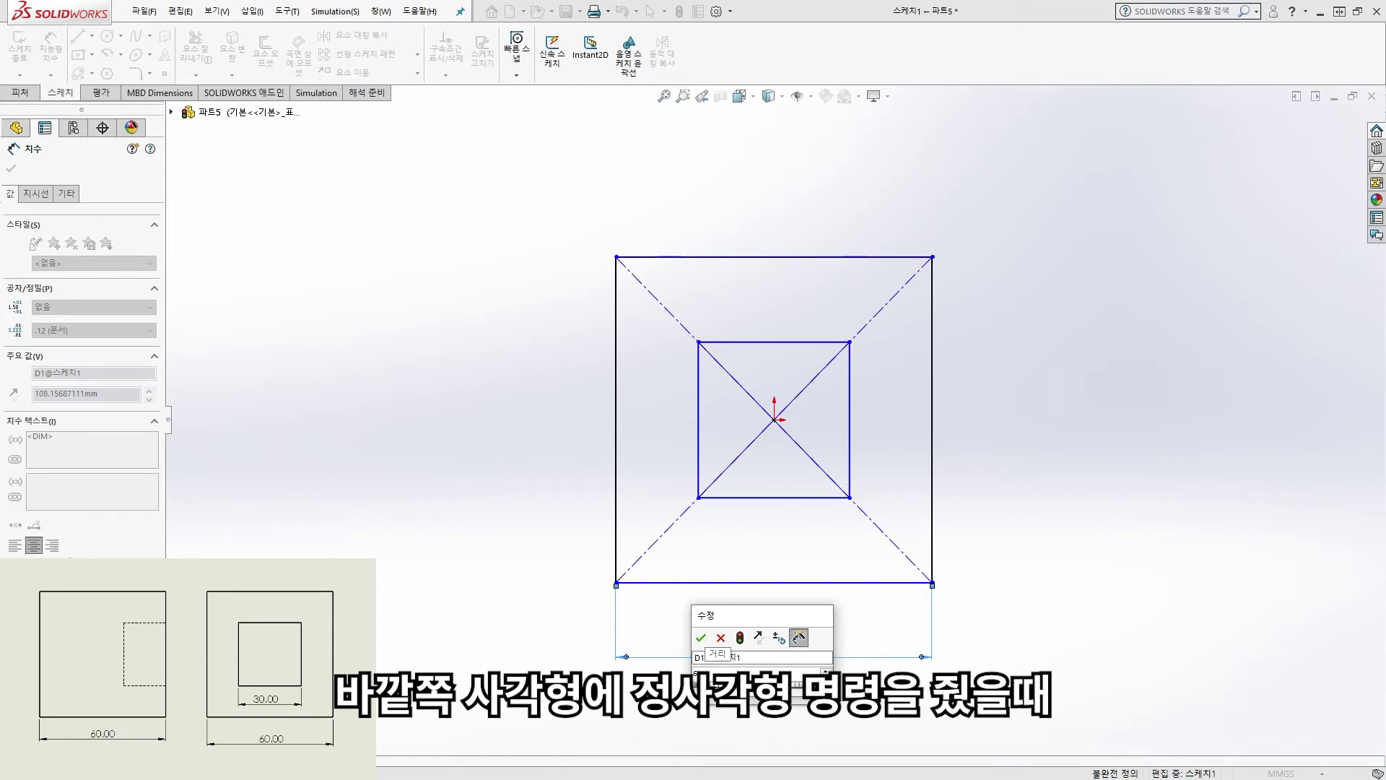
key("Return")
key("Escape")
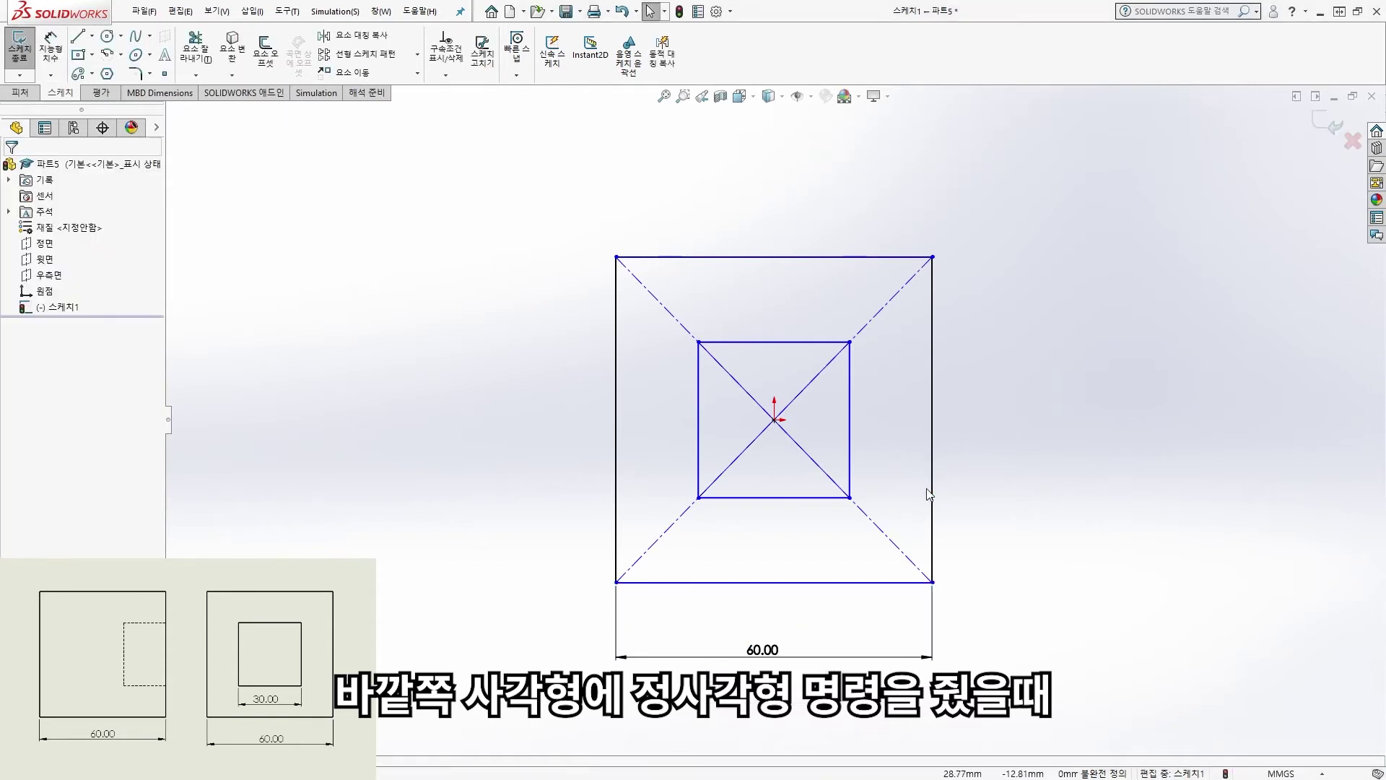
- Make the outer rectangle's right and bottom sides equal in length and move its width dimension closer to the edge
left_click(932, 502)
left_click(794, 582, "ctrl")
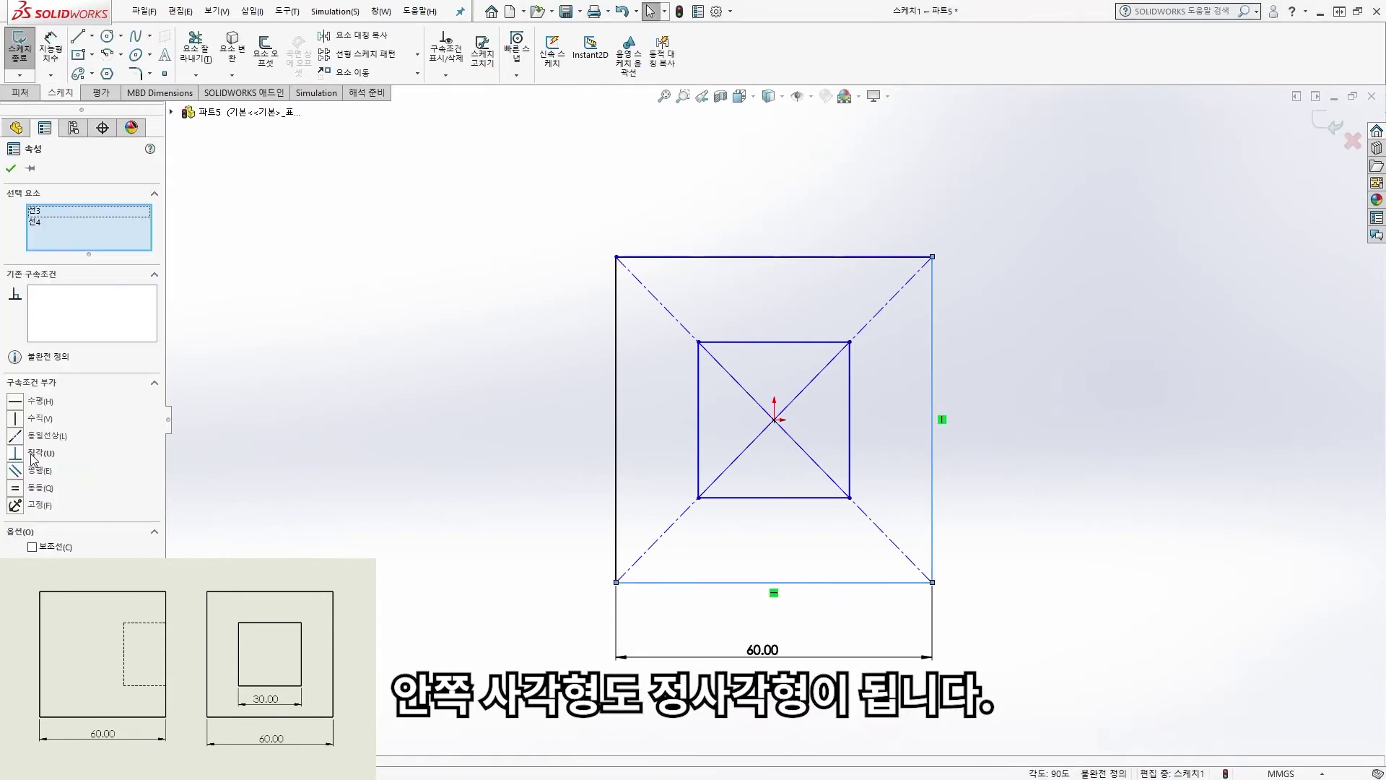
left_click(16, 488)
left_click(947, 453)
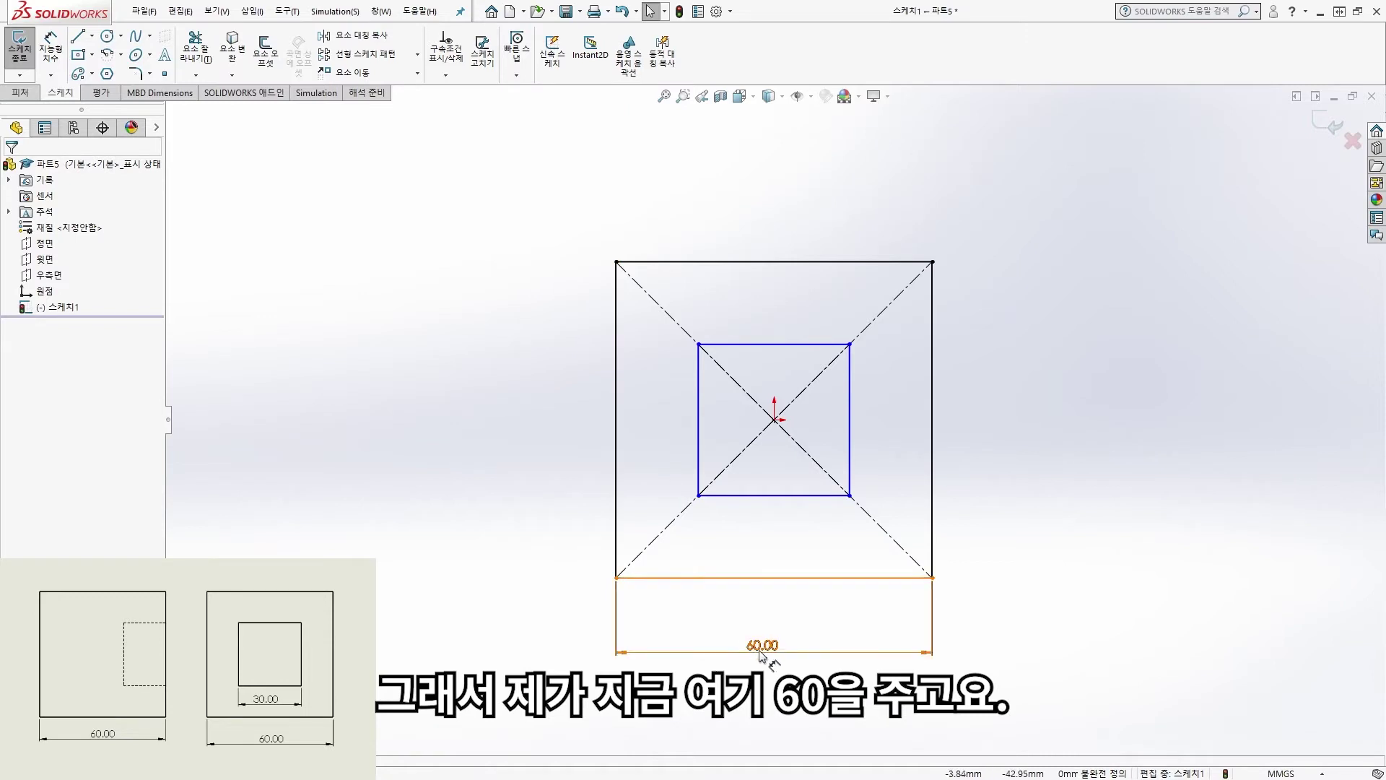
left_click_drag(794, 654, 794, 611)
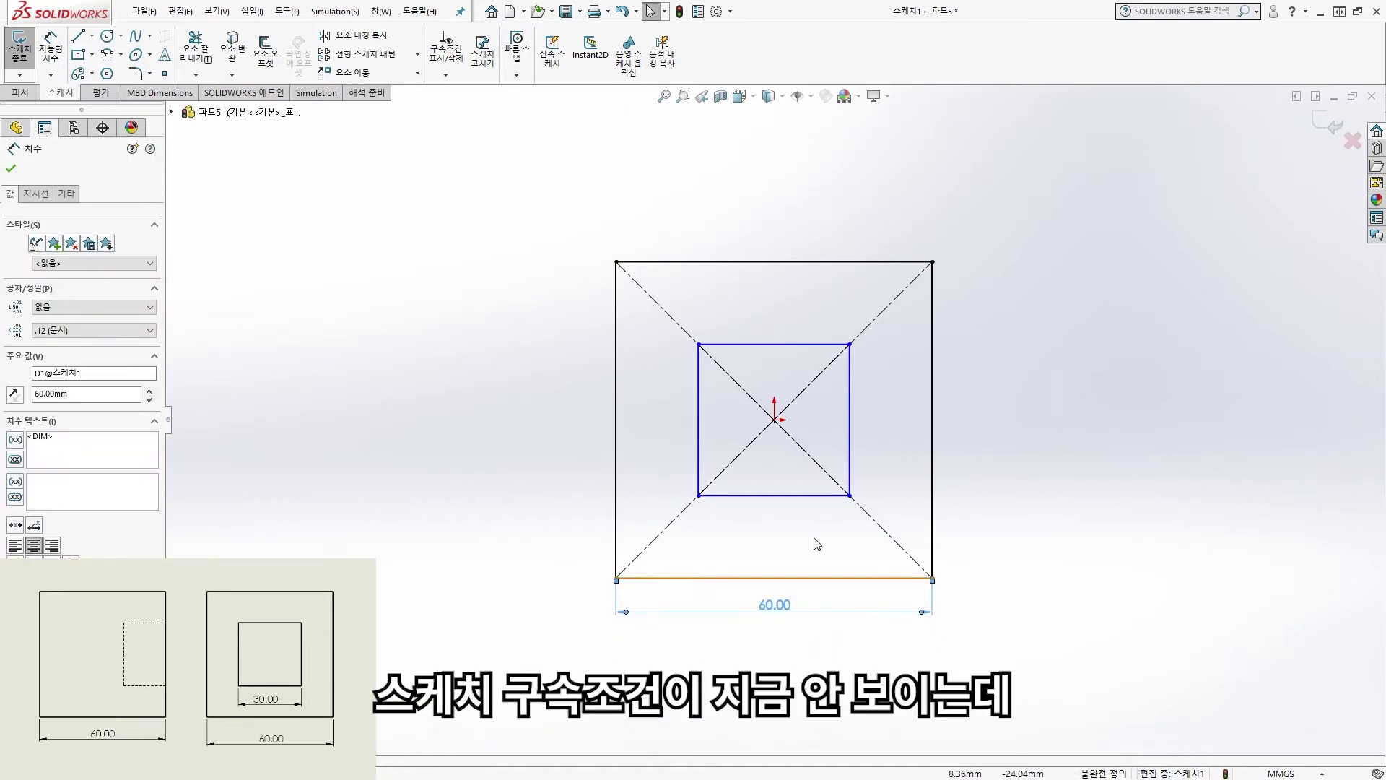
- Turn on the display of sketch relations and check the equal relation between the outer square's bottom and right sides
left_click(216, 11)
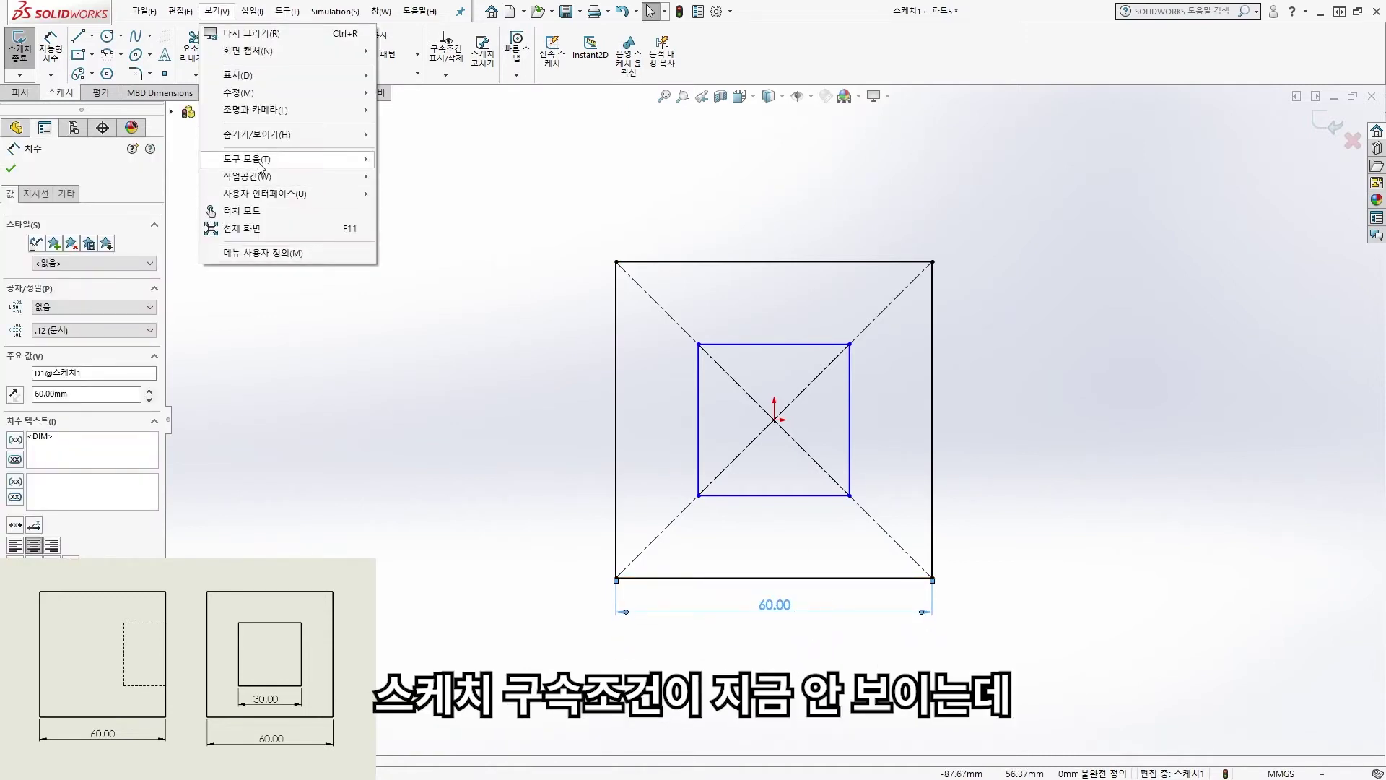
mouse_move(294, 135)
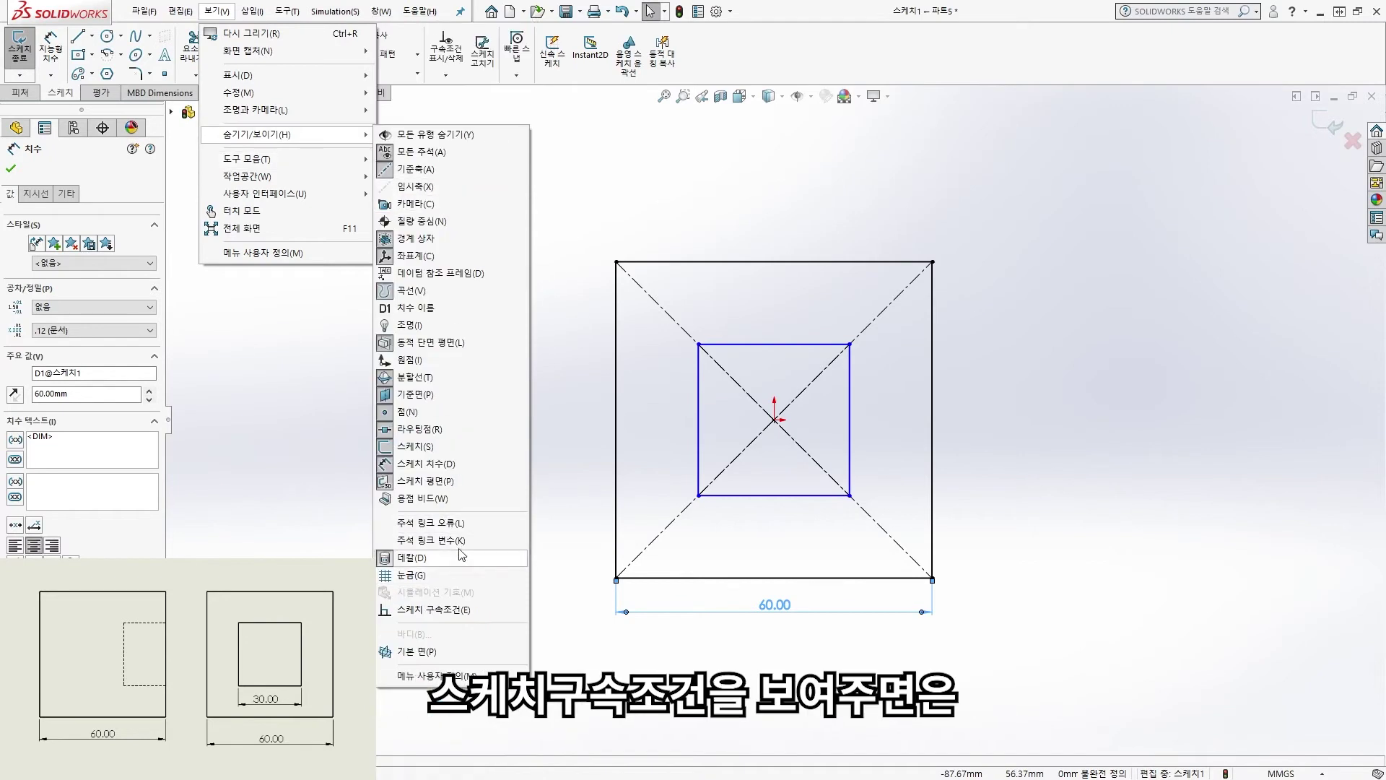
left_click(431, 609)
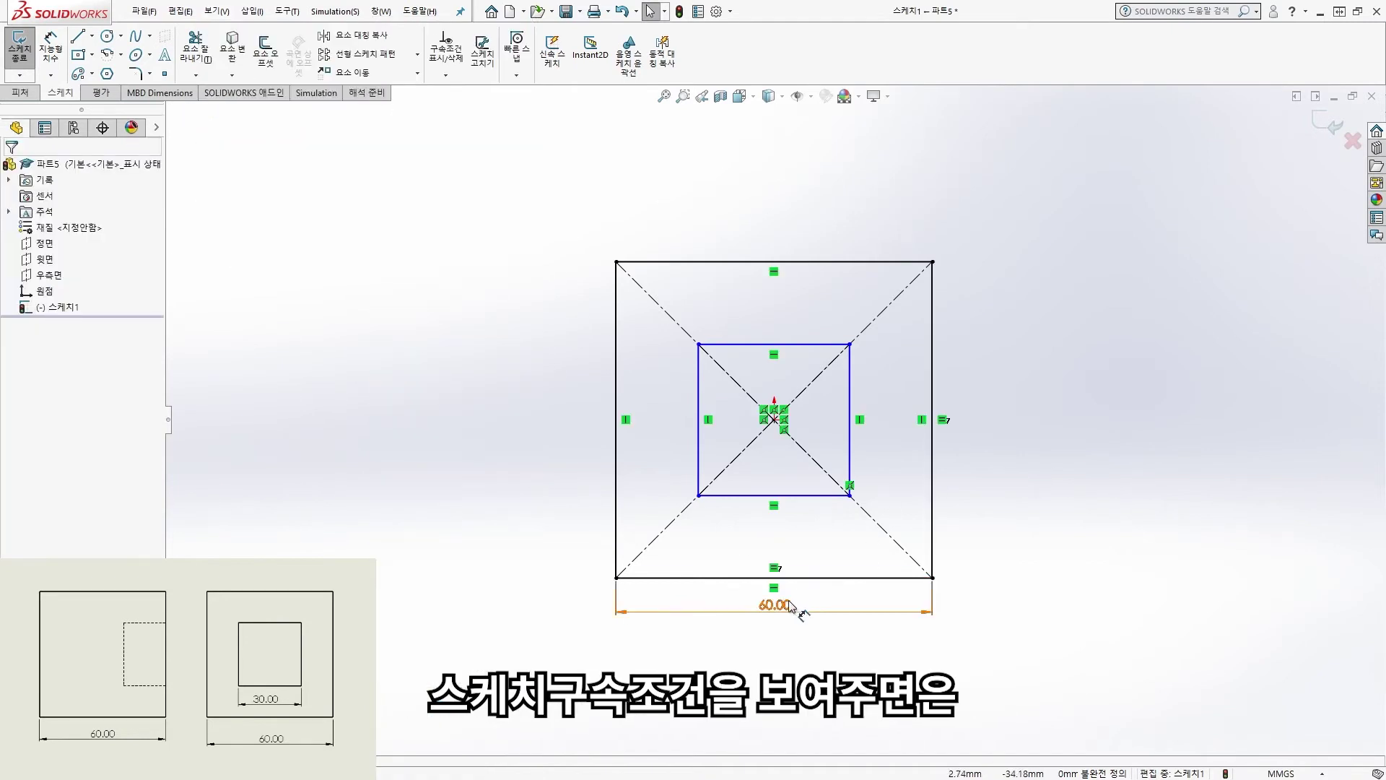
scroll(800, 599, "down", 2)
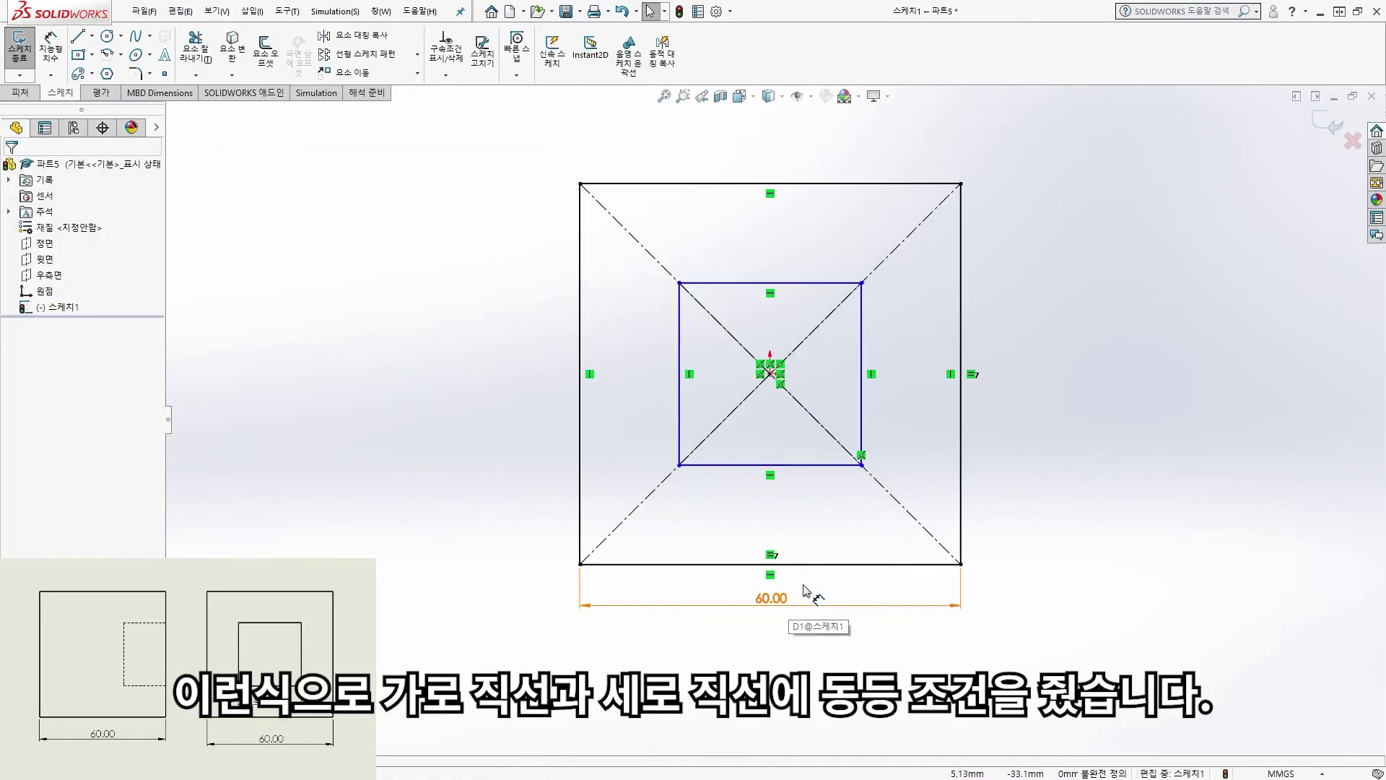
left_click(853, 565)
left_click(961, 408, "ctrl")
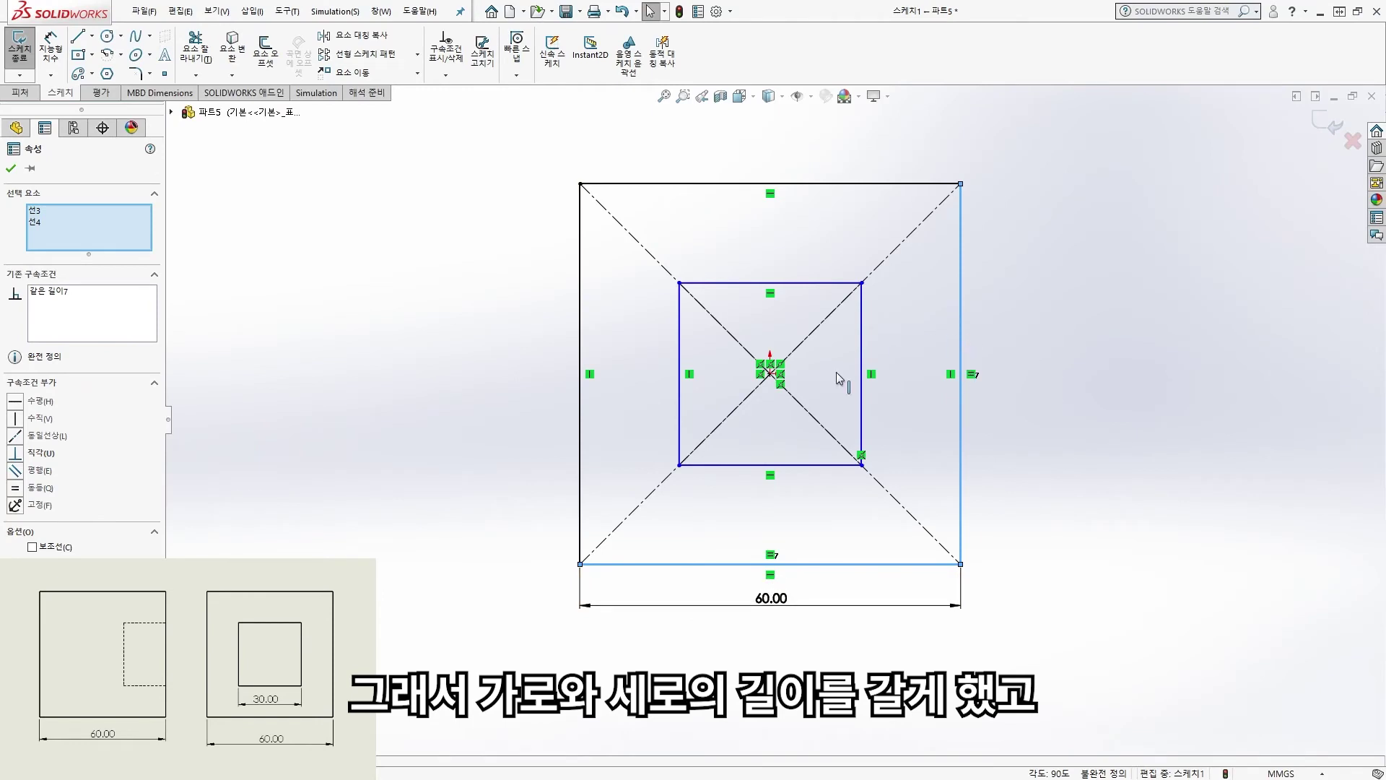
left_click(776, 610)
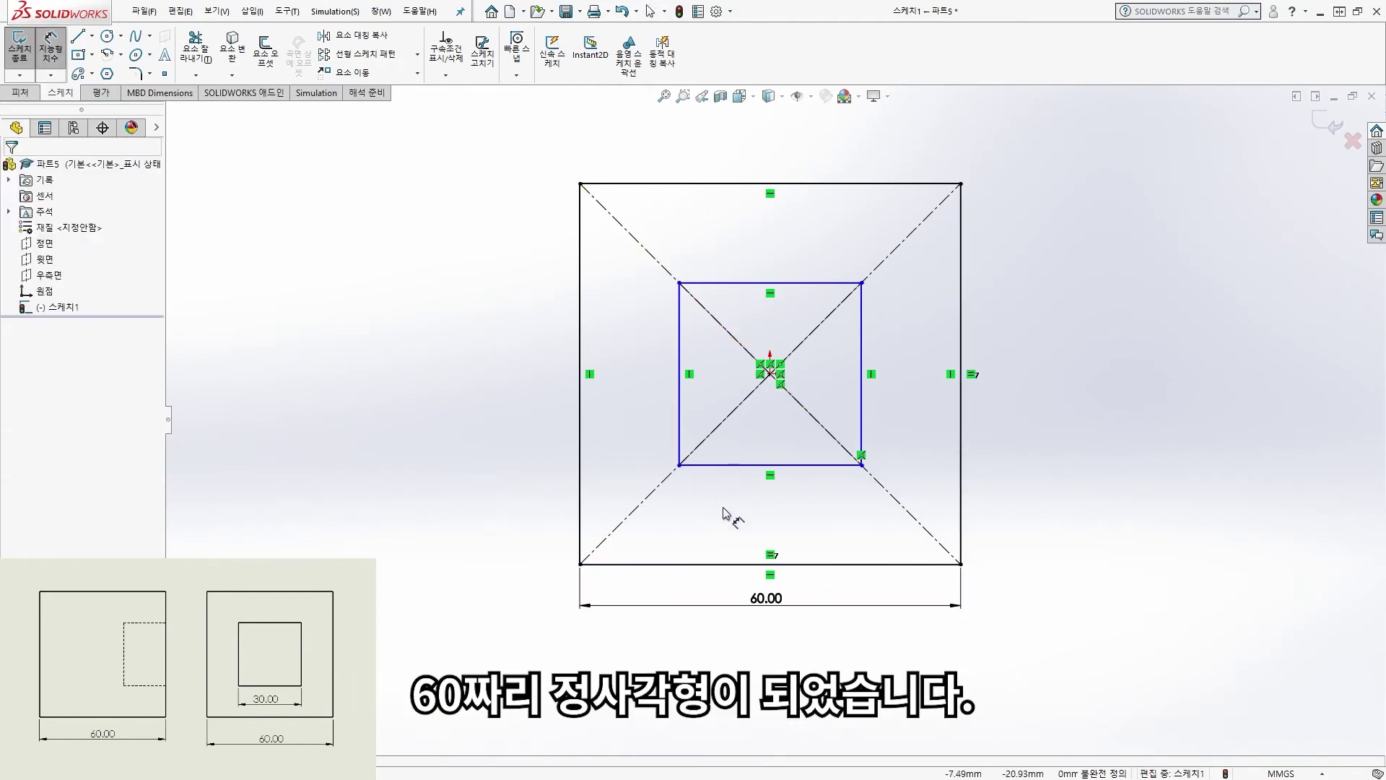
- Dimension the inner square's bottom edge at 30 mm and place the dimension centrally below it
left_click(734, 465)
left_click(731, 510)
type("30")
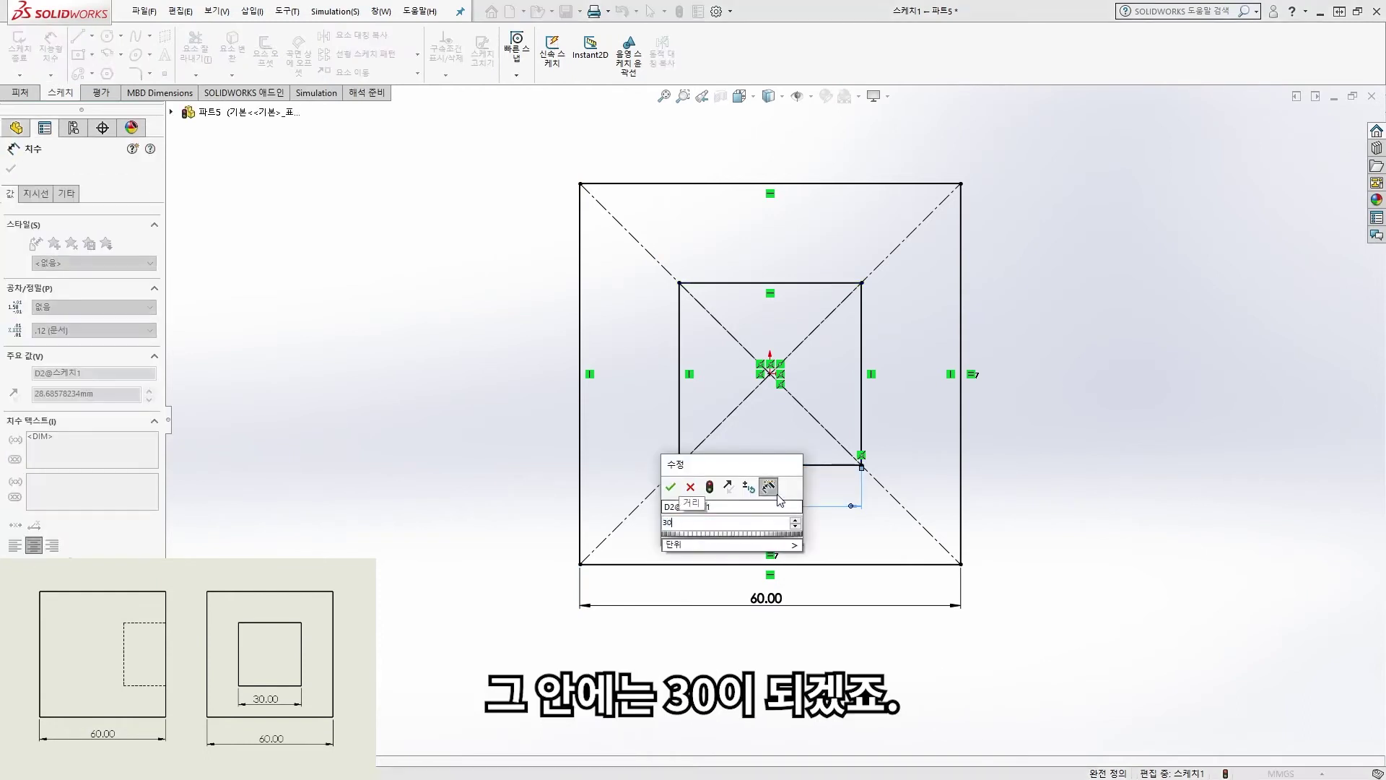
key("Return")
left_click_drag(730, 503, 778, 508)
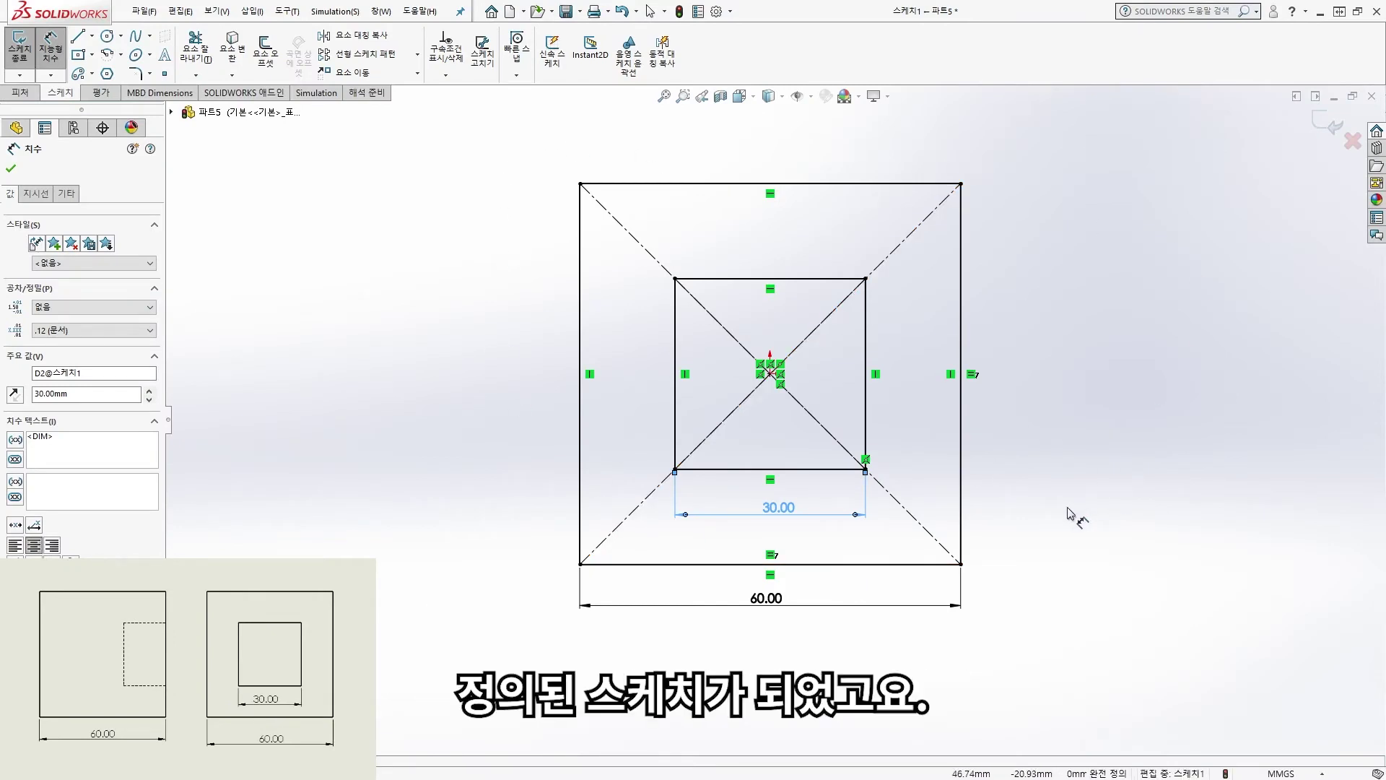
- Start a boss extrusion of the sketch with both the outer ring and the inner square regions as profiles
left_click(21, 92)
left_click(21, 52)
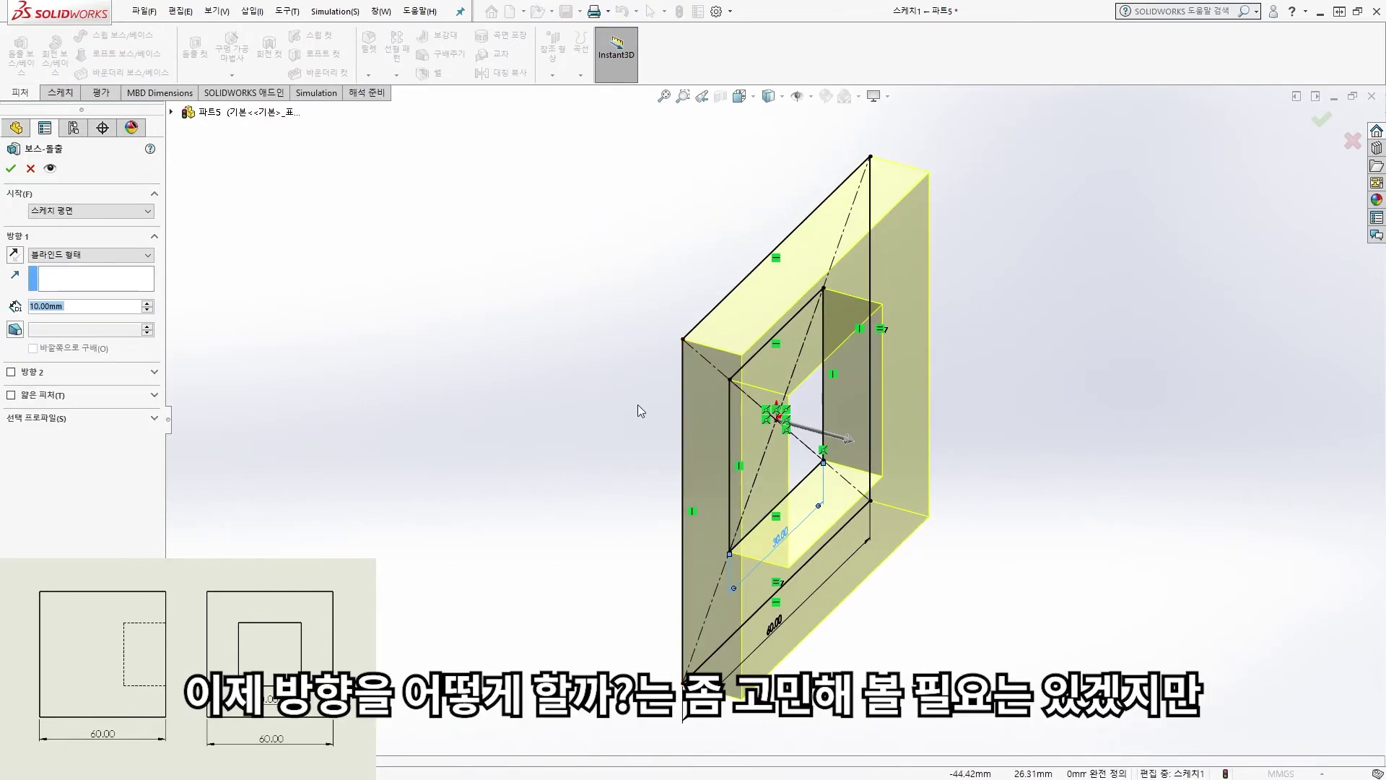
left_click(79, 418)
middle_click_drag(469, 491, 819, 446)
left_click(818, 444)
left_click(665, 488)
mouse_move(665, 488)
middle_mouse_down()
mouse_move(566, 448)
mouse_move(600, 436)
middle_mouse_up()
- Reverse the extrusion direction and extrude both regions 40 mm
left_click(15, 254)
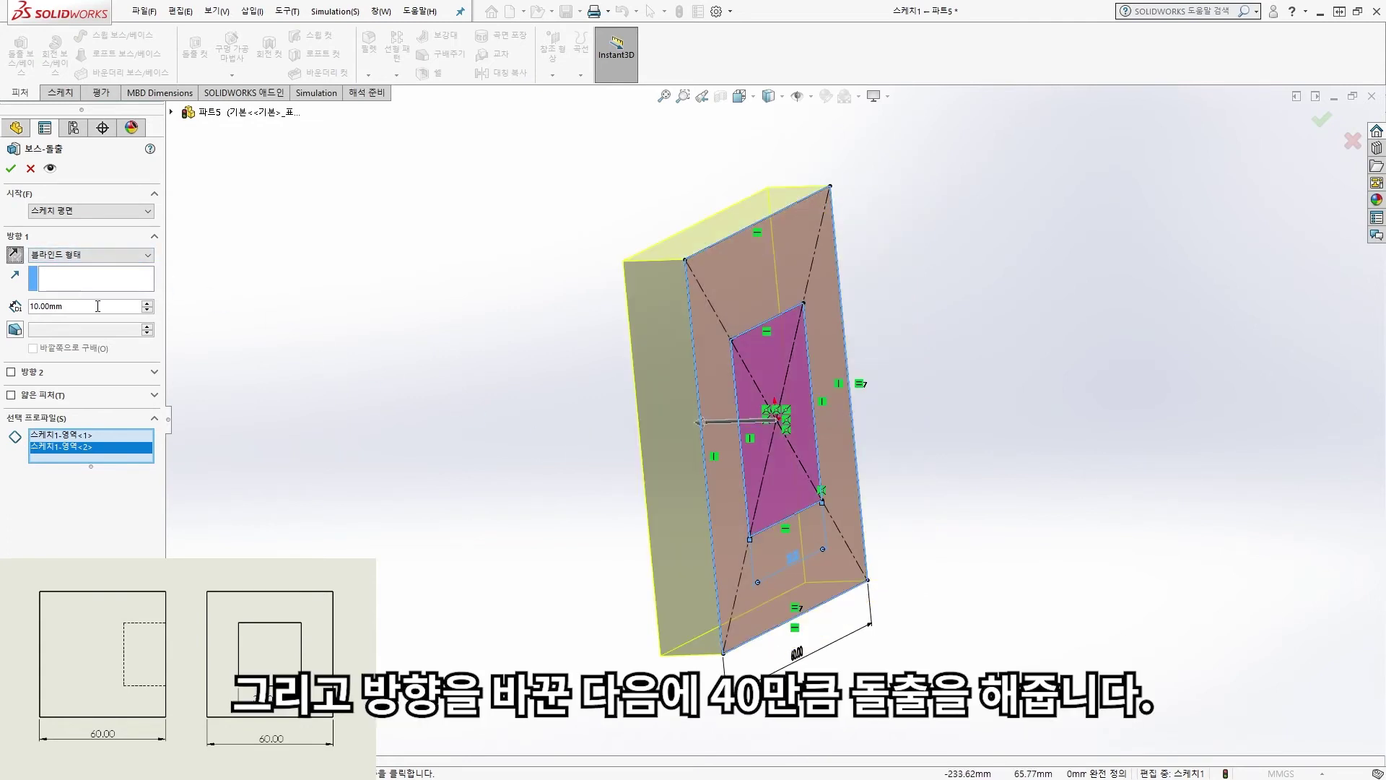
type("40")
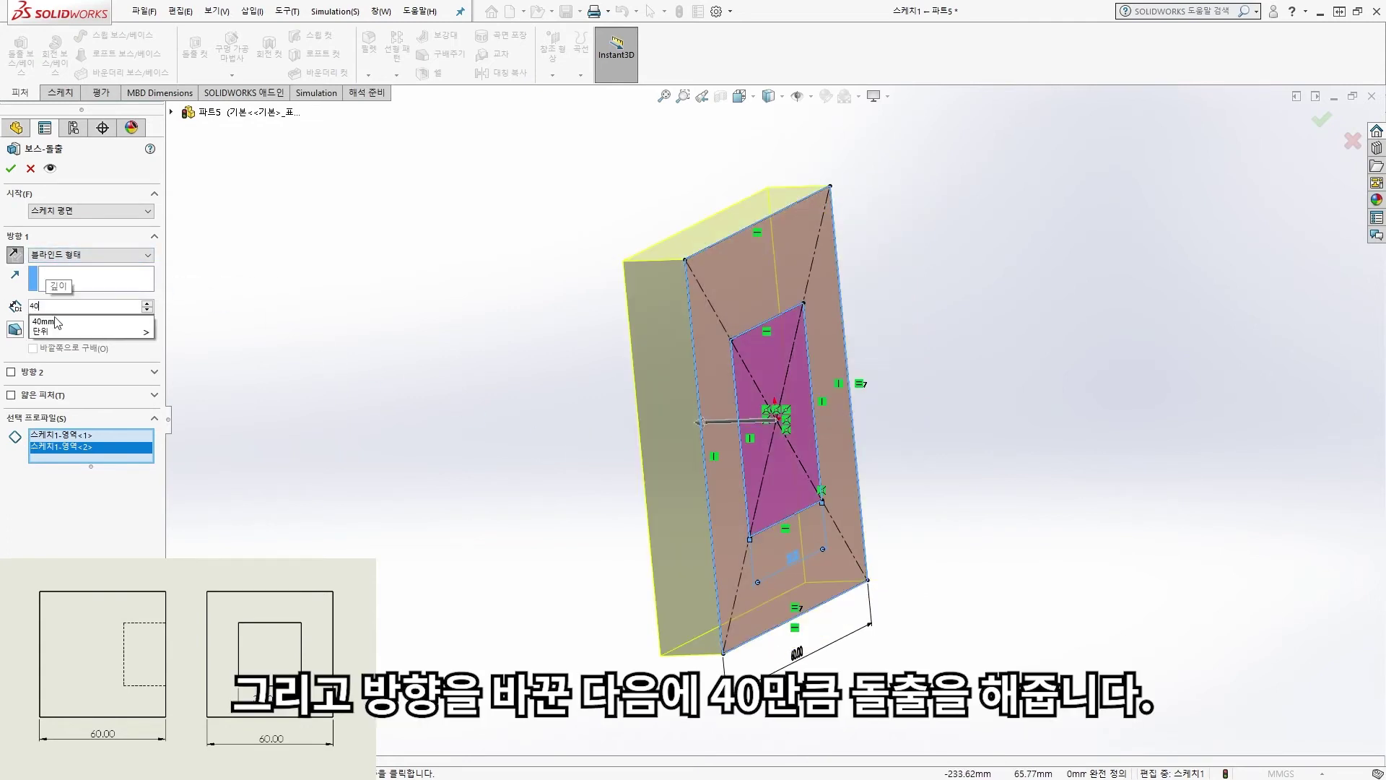
key("Return")
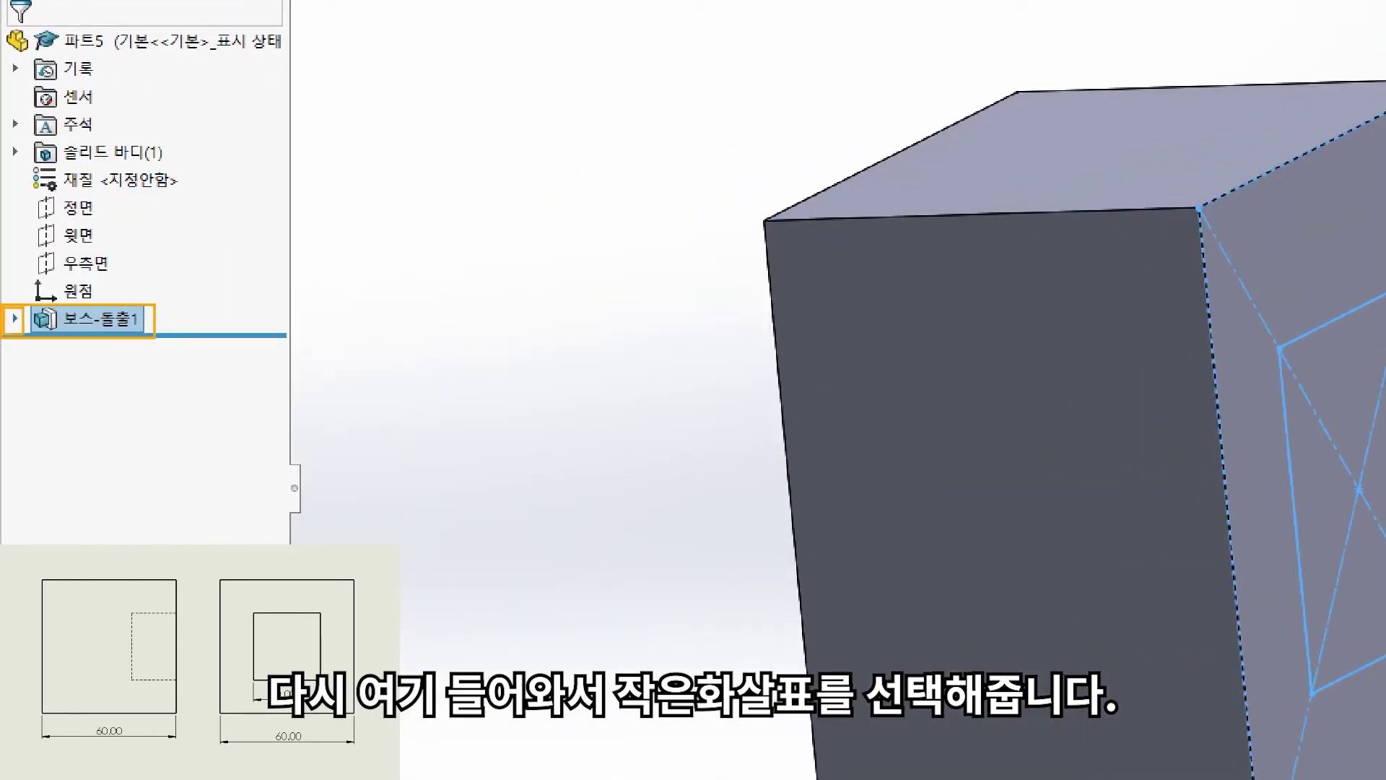
- Start a second boss extrusion from the first extrusion's sketch, replacing its profile with only the ring region between the squares
left_click(14, 319)
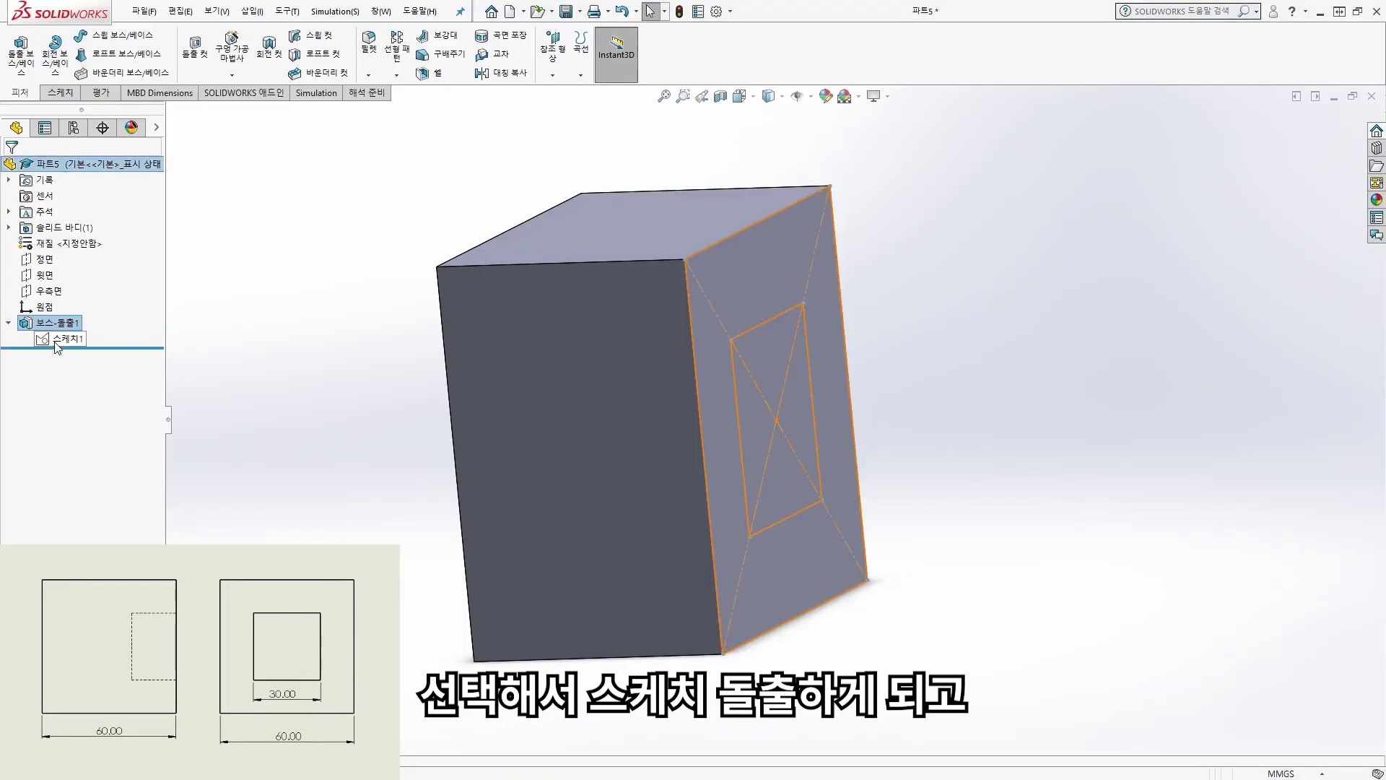
left_click(58, 340)
left_click(29, 38)
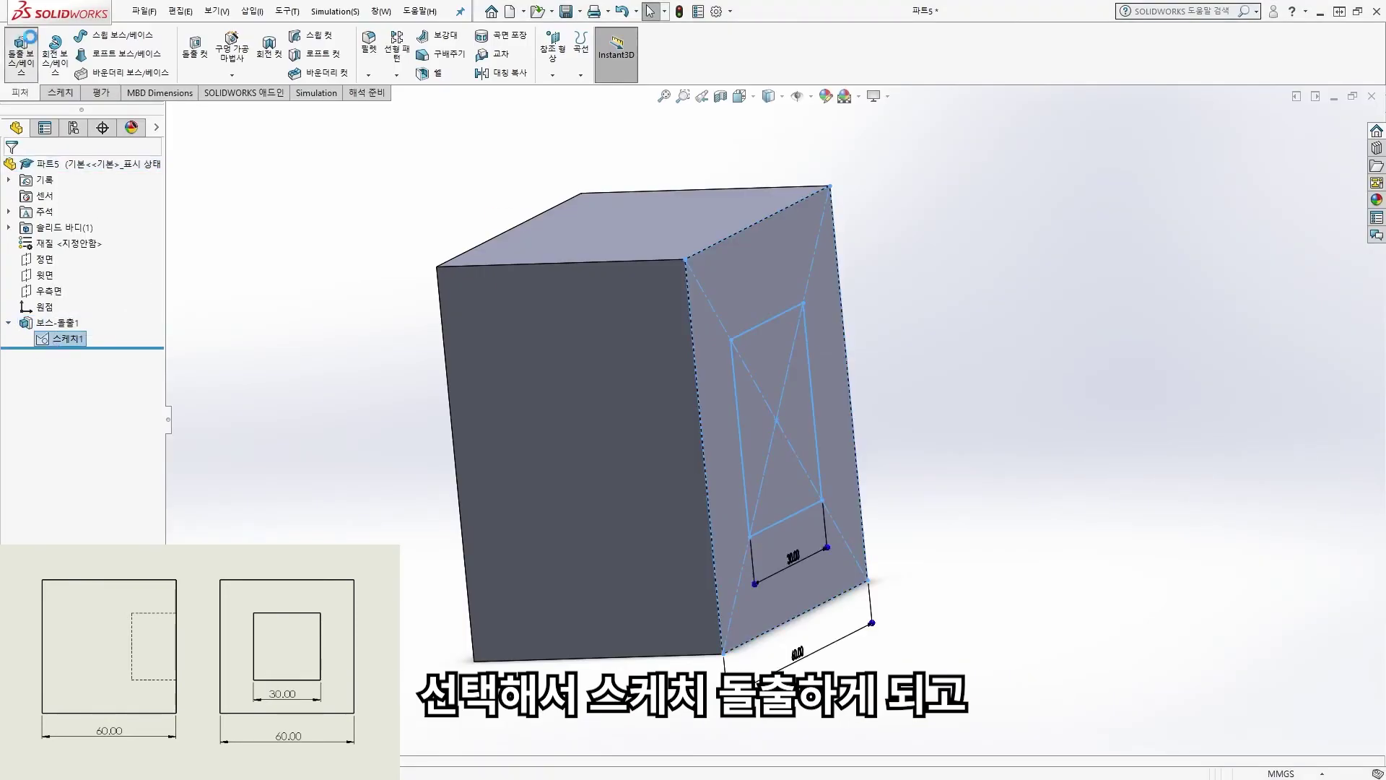
middle_click_drag(415, 347, 471, 409)
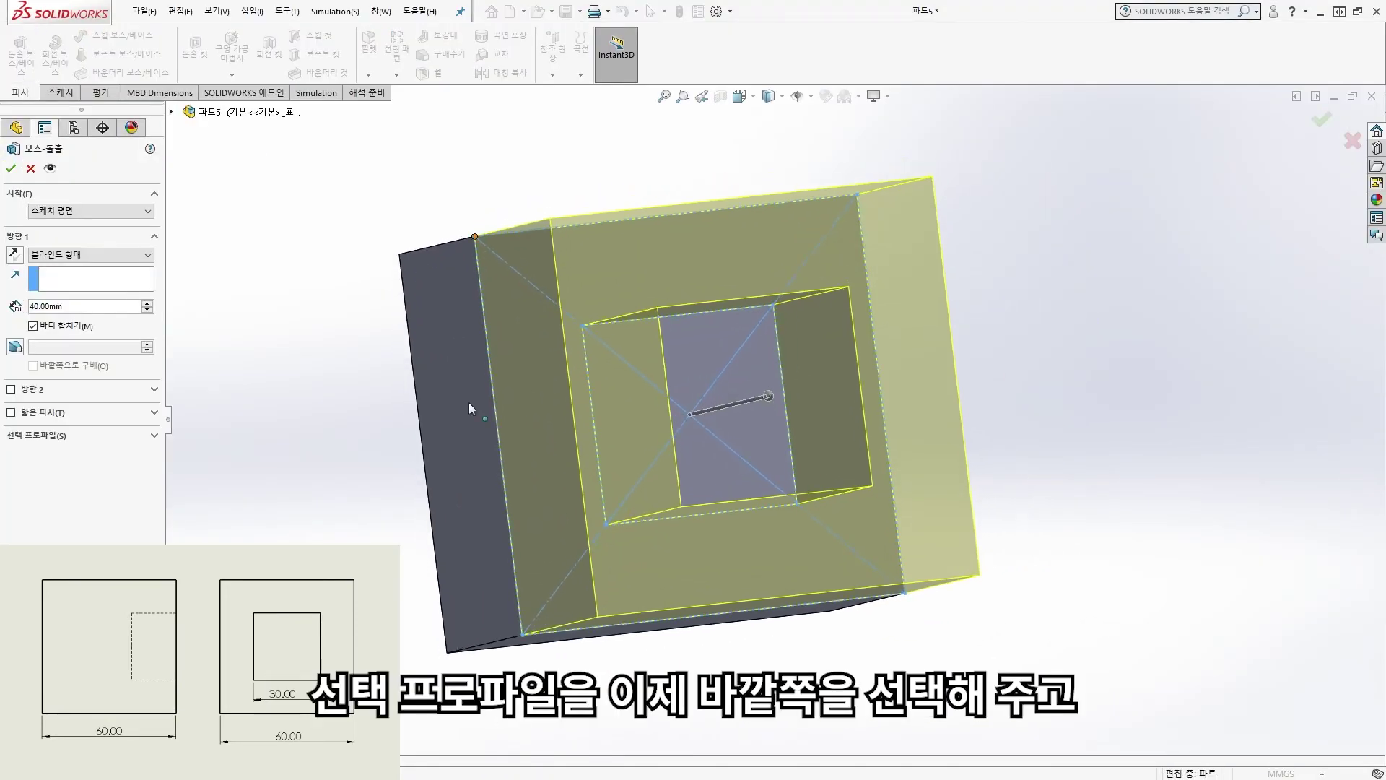
left_click(64, 436)
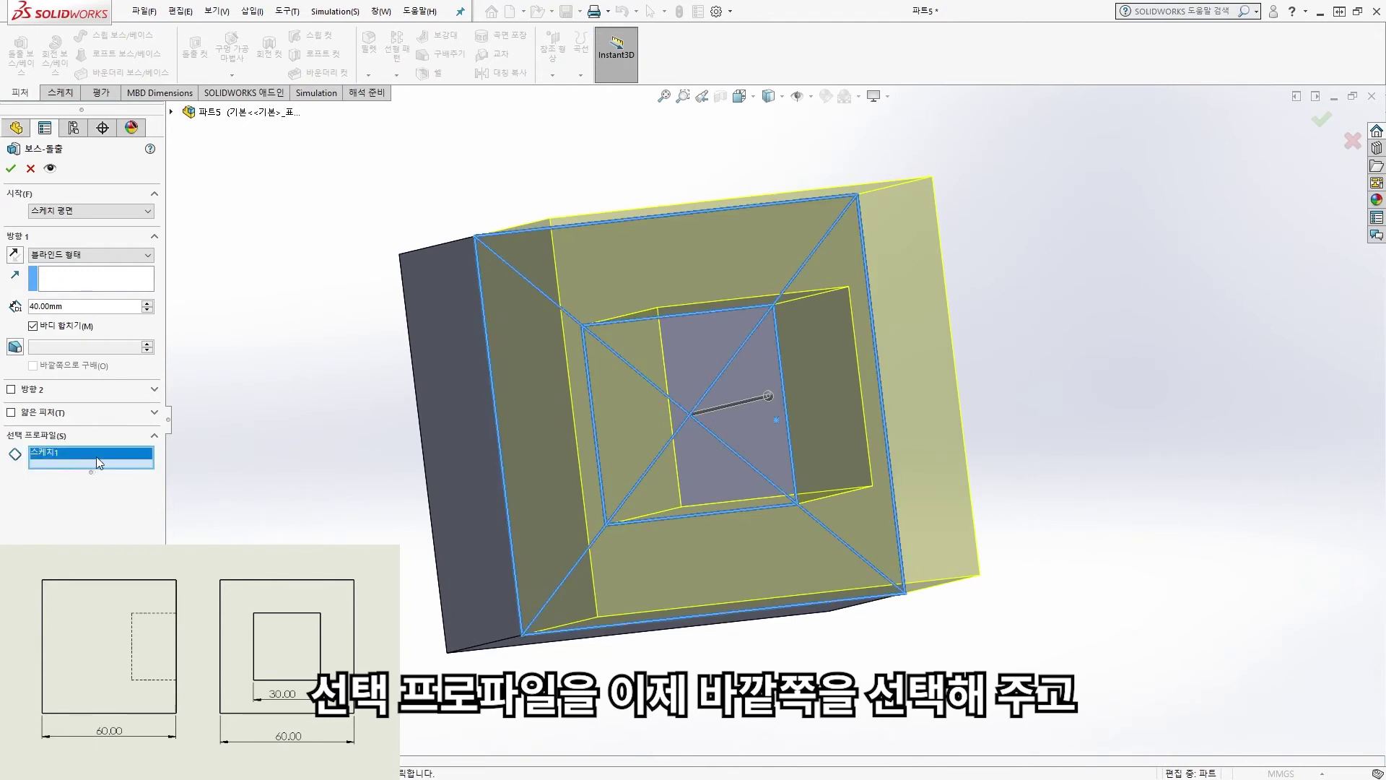
key("Delete")
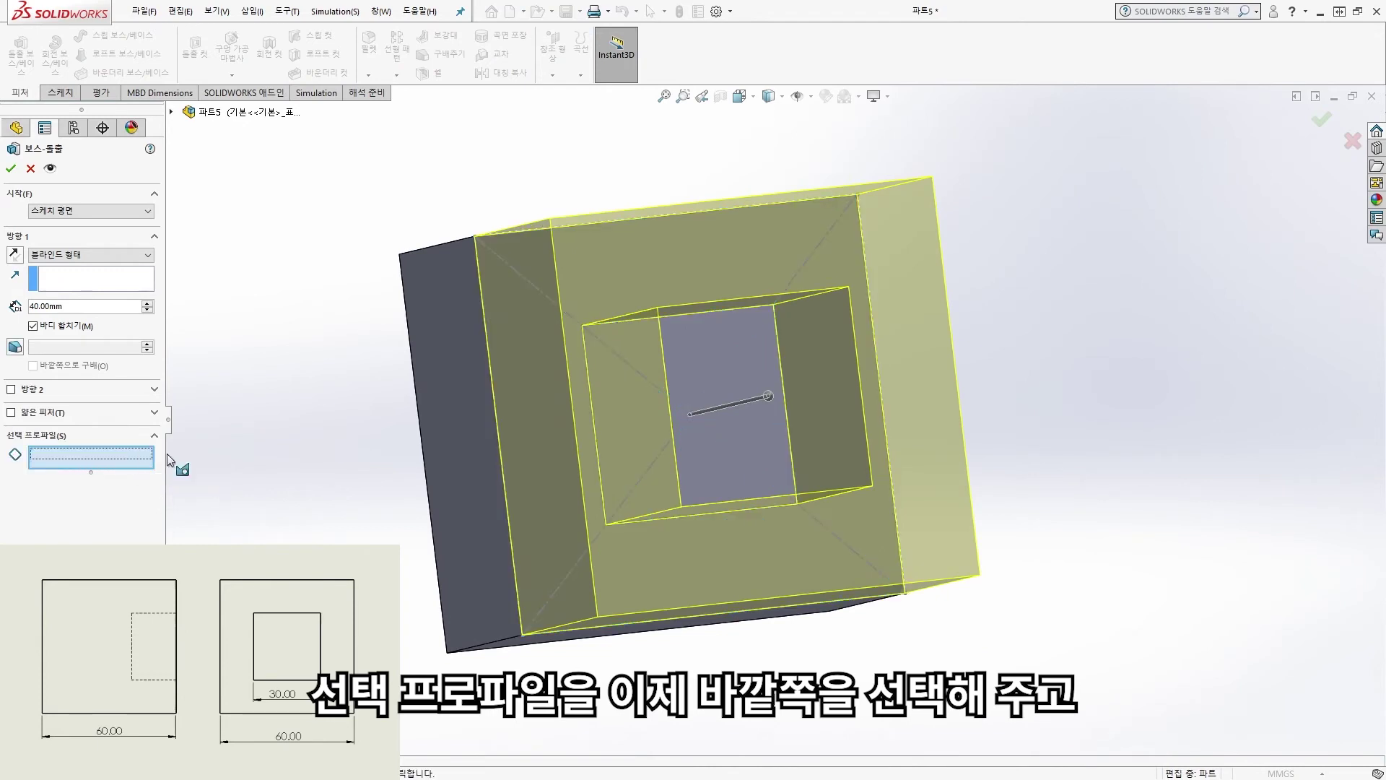
left_click(596, 463)
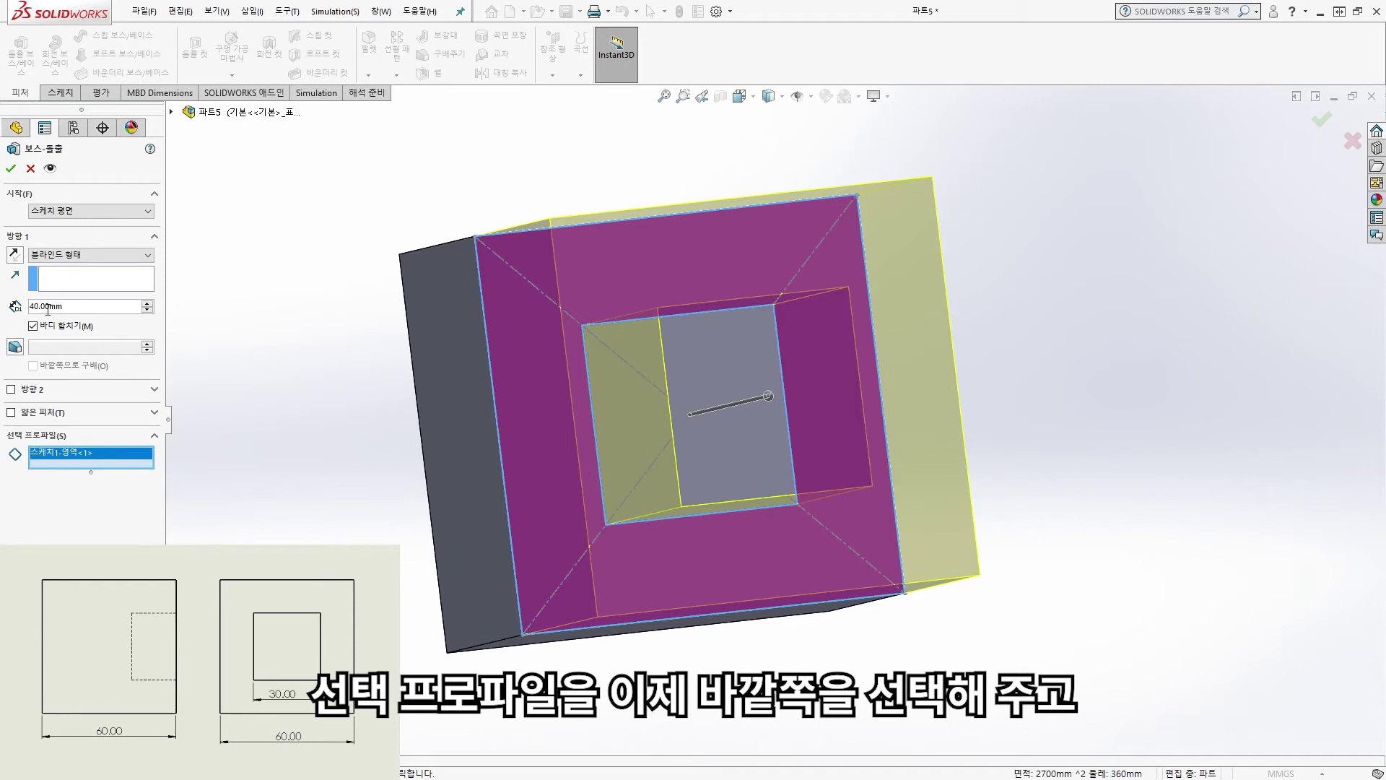
- Set the ring extrusion's depth to 20 mm and complete it
type("20")
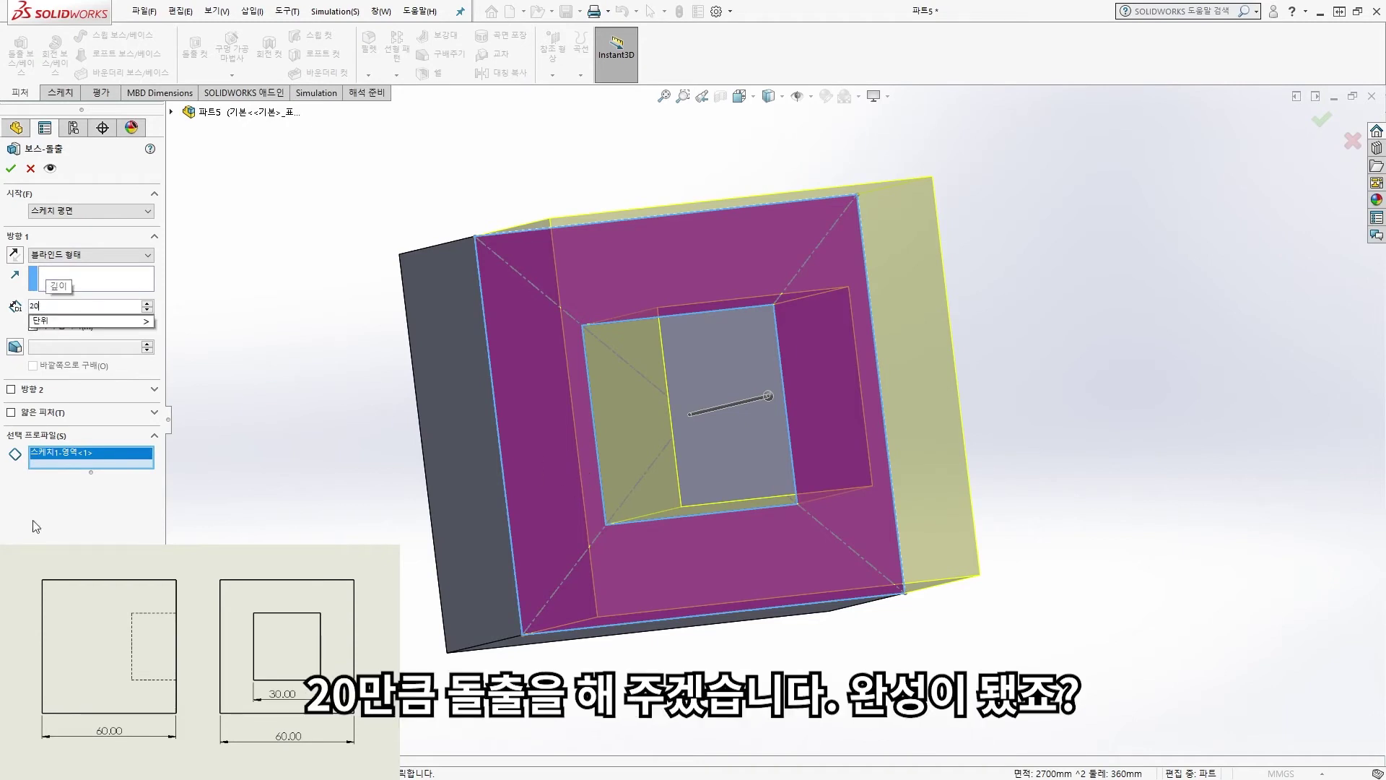
key("Return")
left_click(11, 171)
- Examine the cube's plain side face and its pocketed face head-on, comparing them with the reference drawing
middle_click_drag(743, 284, 560, 432)
left_click(534, 424)
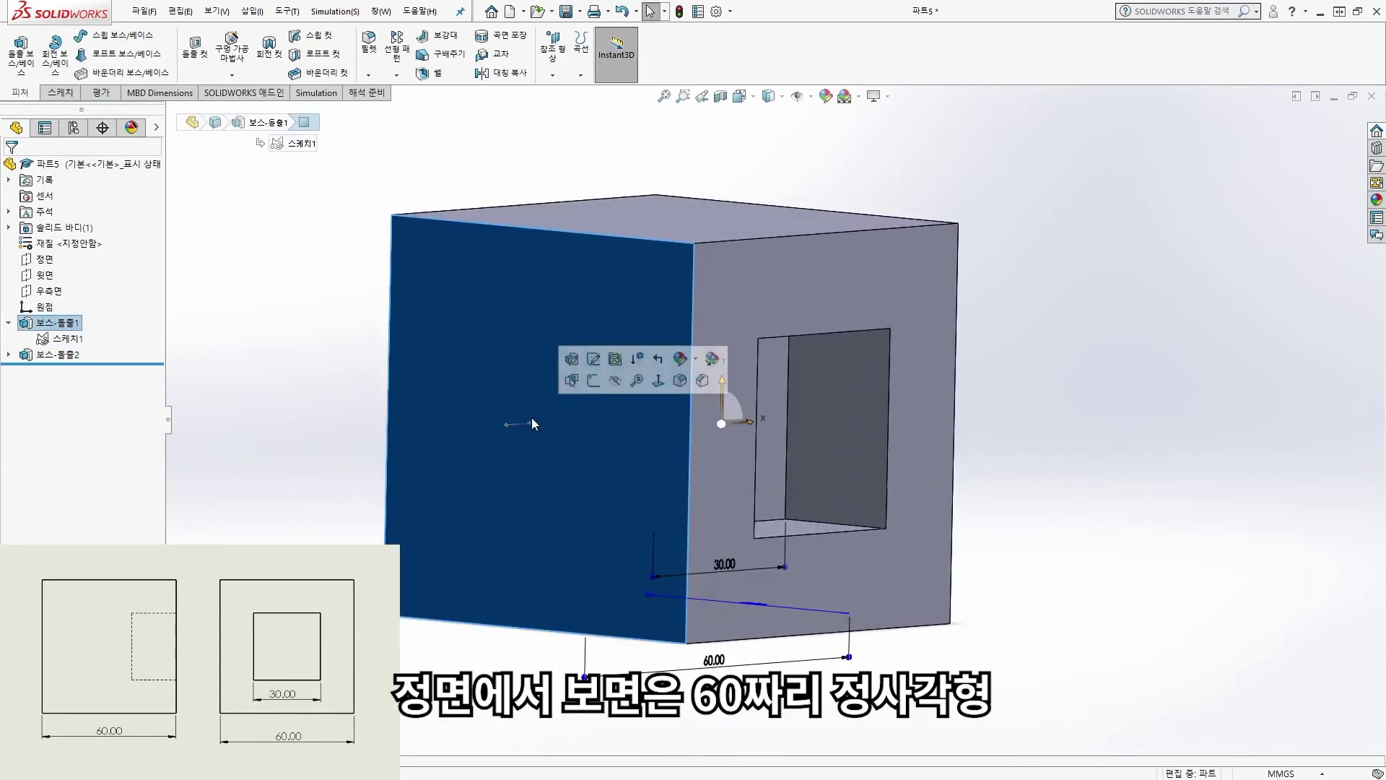
key("ctrl+8")
middle_click_drag(1103, 402, 726, 206)
left_click(725, 204)
key("ctrl+8")
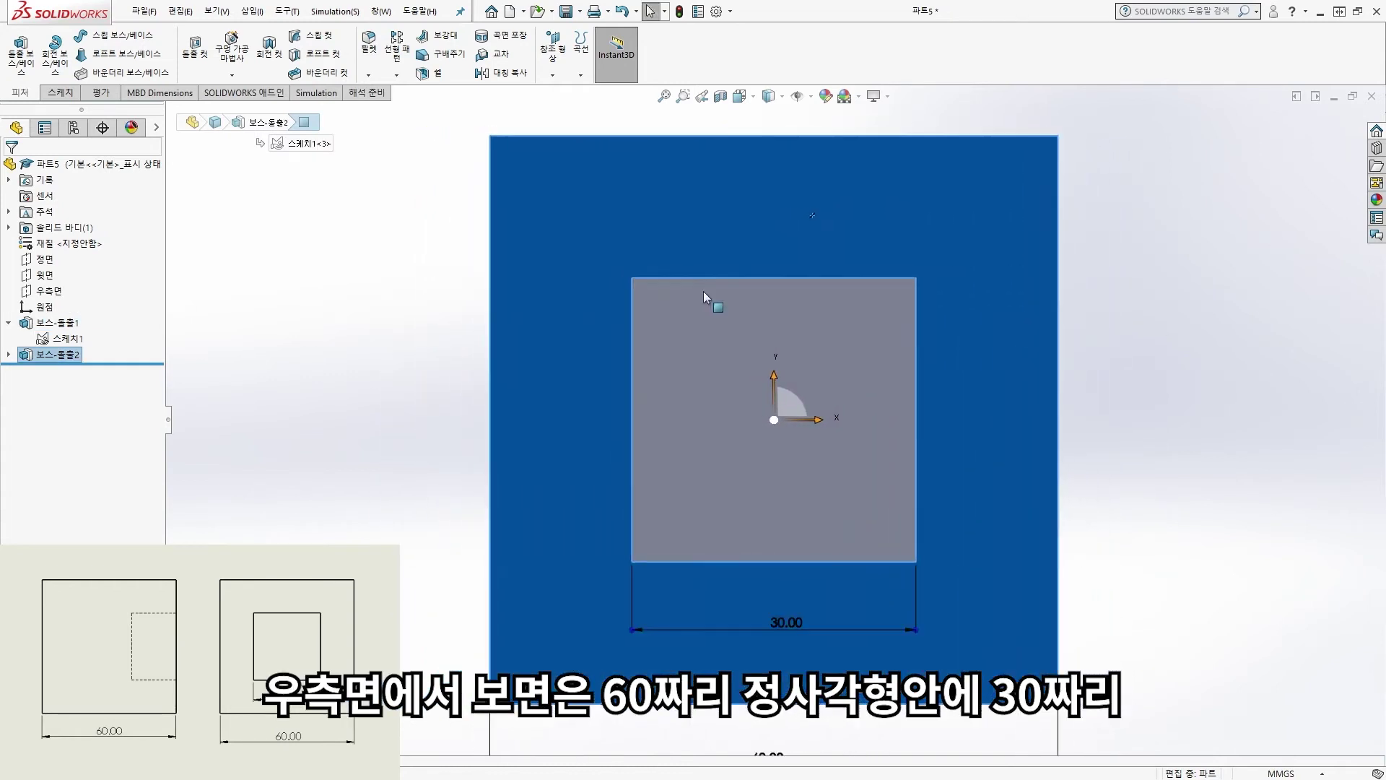
key("f")
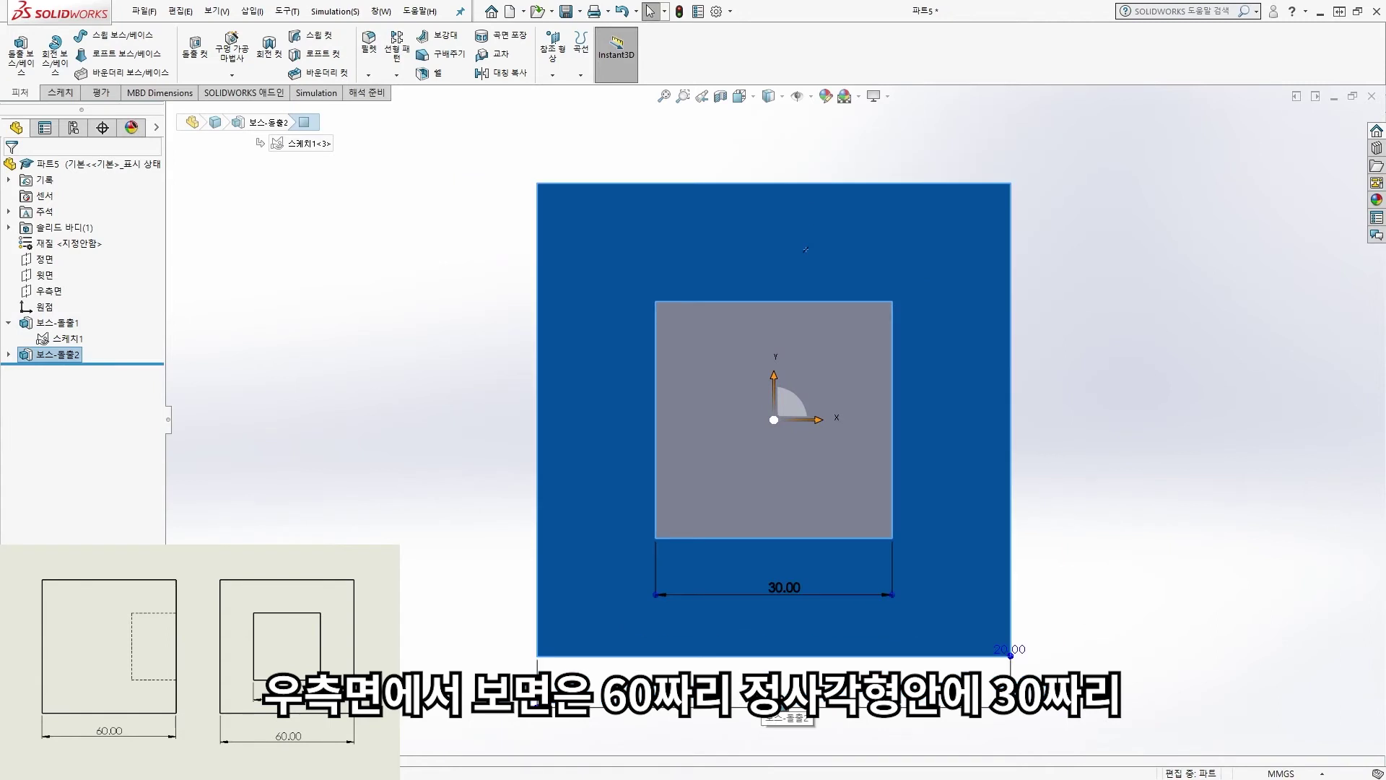
left_click(783, 678)
middle_click_drag(687, 445, 279, 396)
left_click(11, 168)
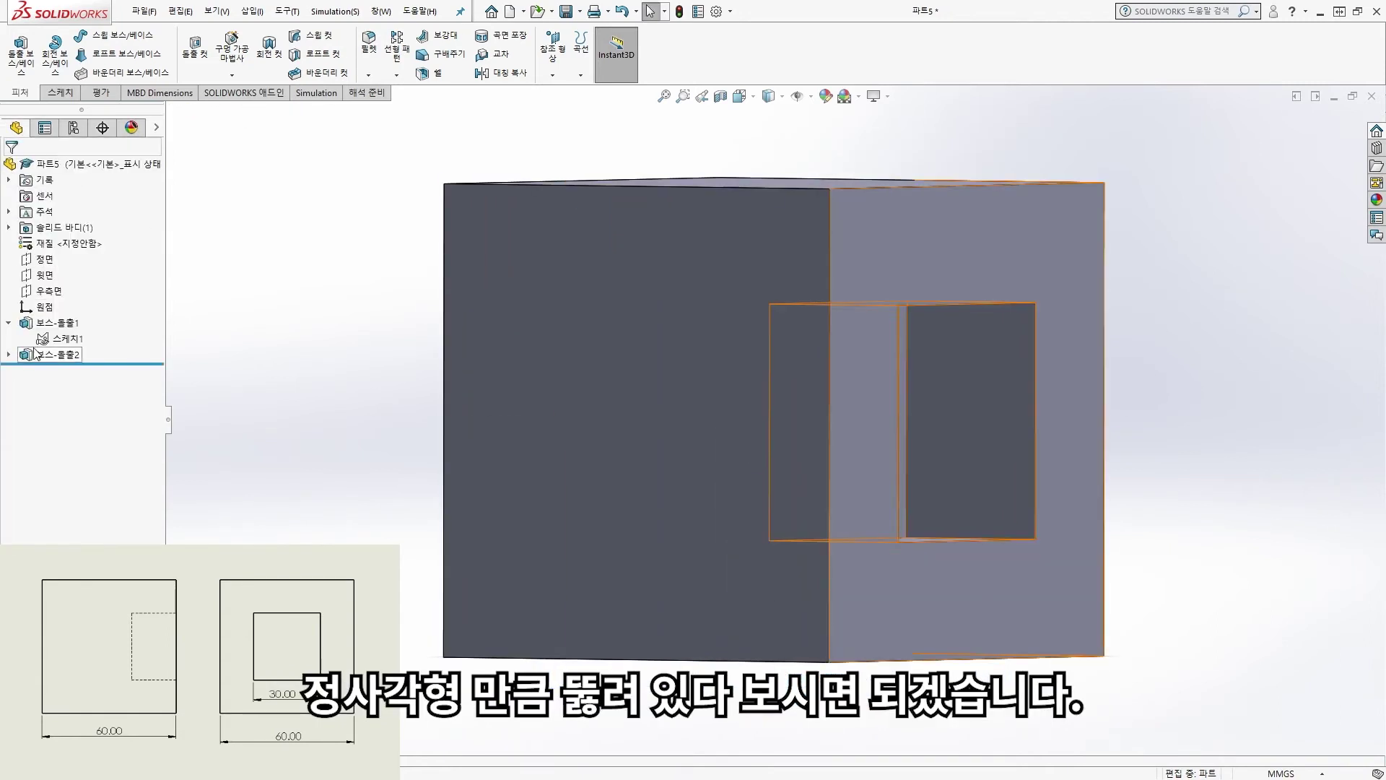
- Highlight the second boss extrusion and examine its extent and depth dimension around the pocket from several angles
left_click(58, 354)
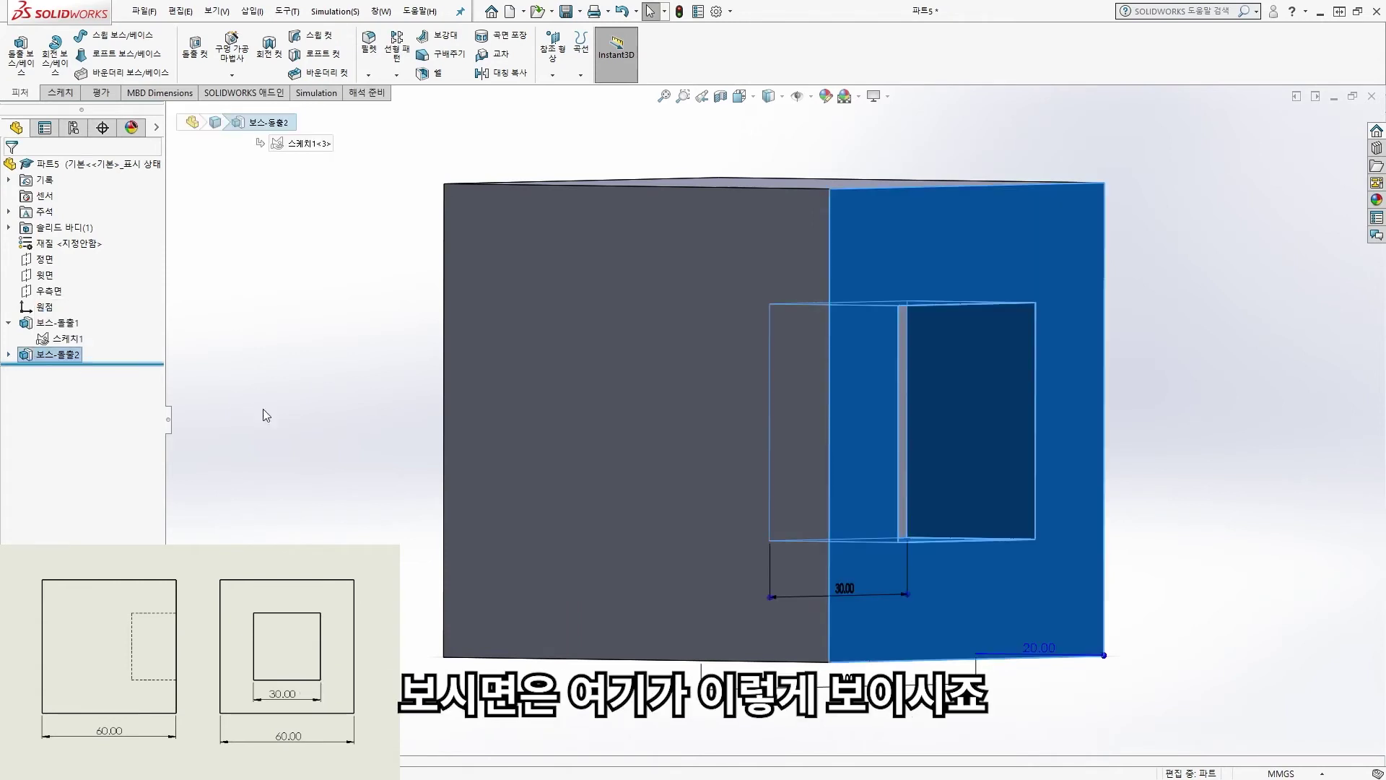
mouse_move(274, 408)
middle_mouse_down()
mouse_move(652, 508)
mouse_move(434, 537)
middle_mouse_up()
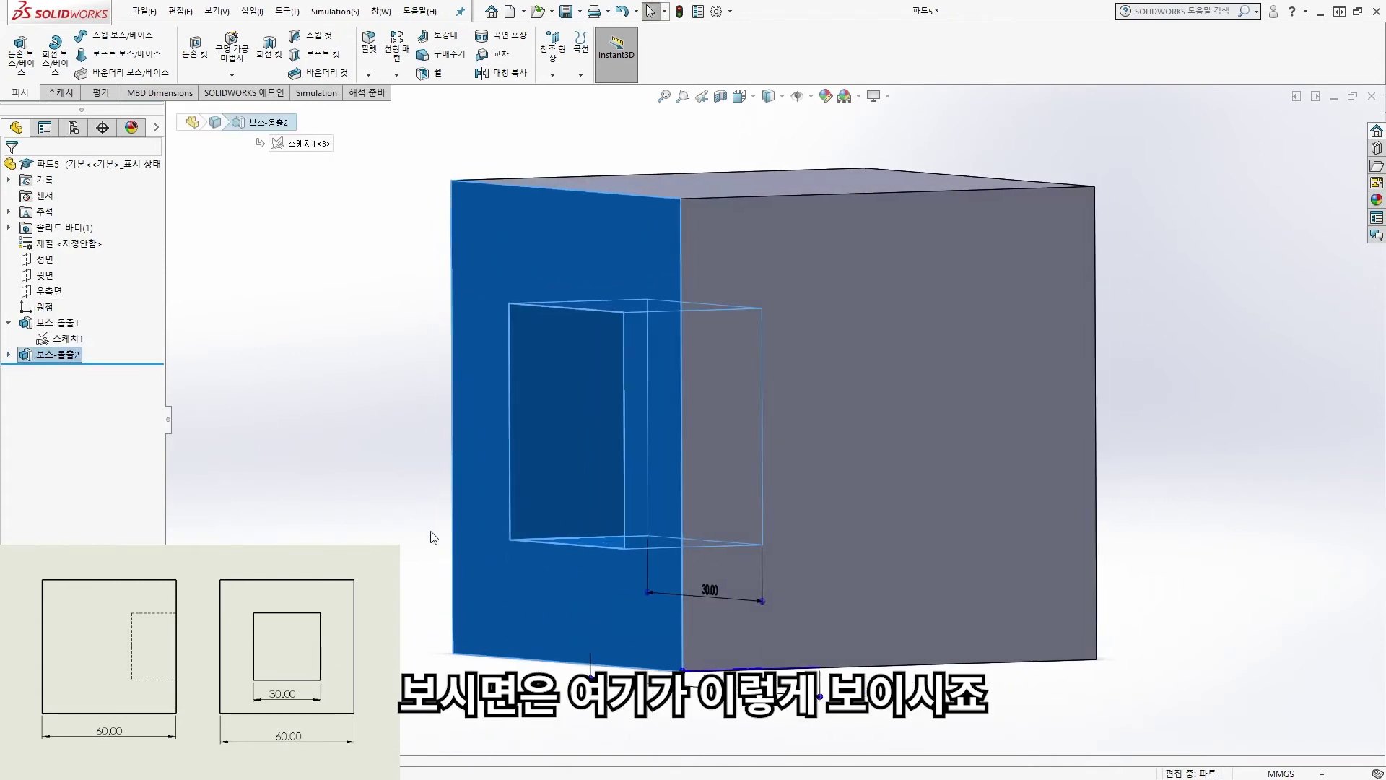
left_click(739, 661)
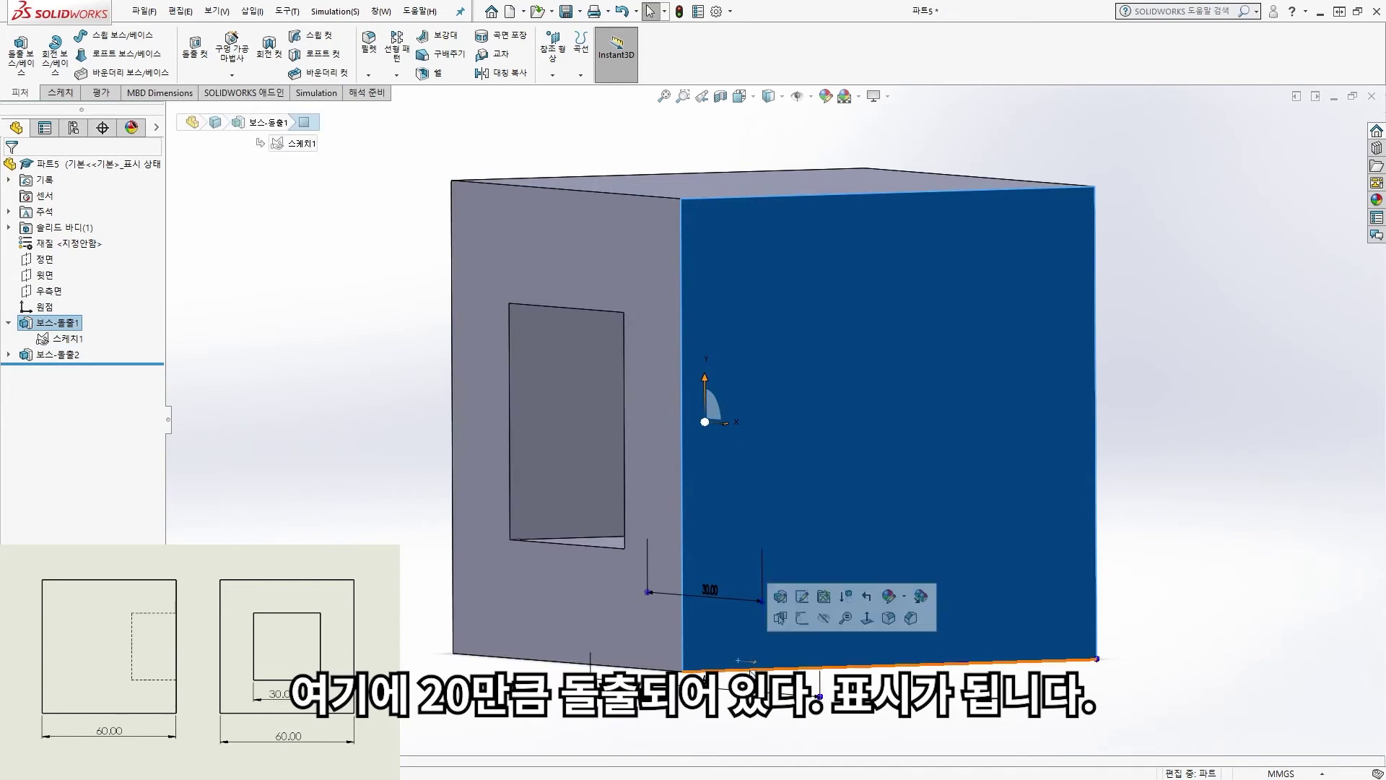
left_click(58, 355)
middle_click_drag(896, 650, 903, 778)
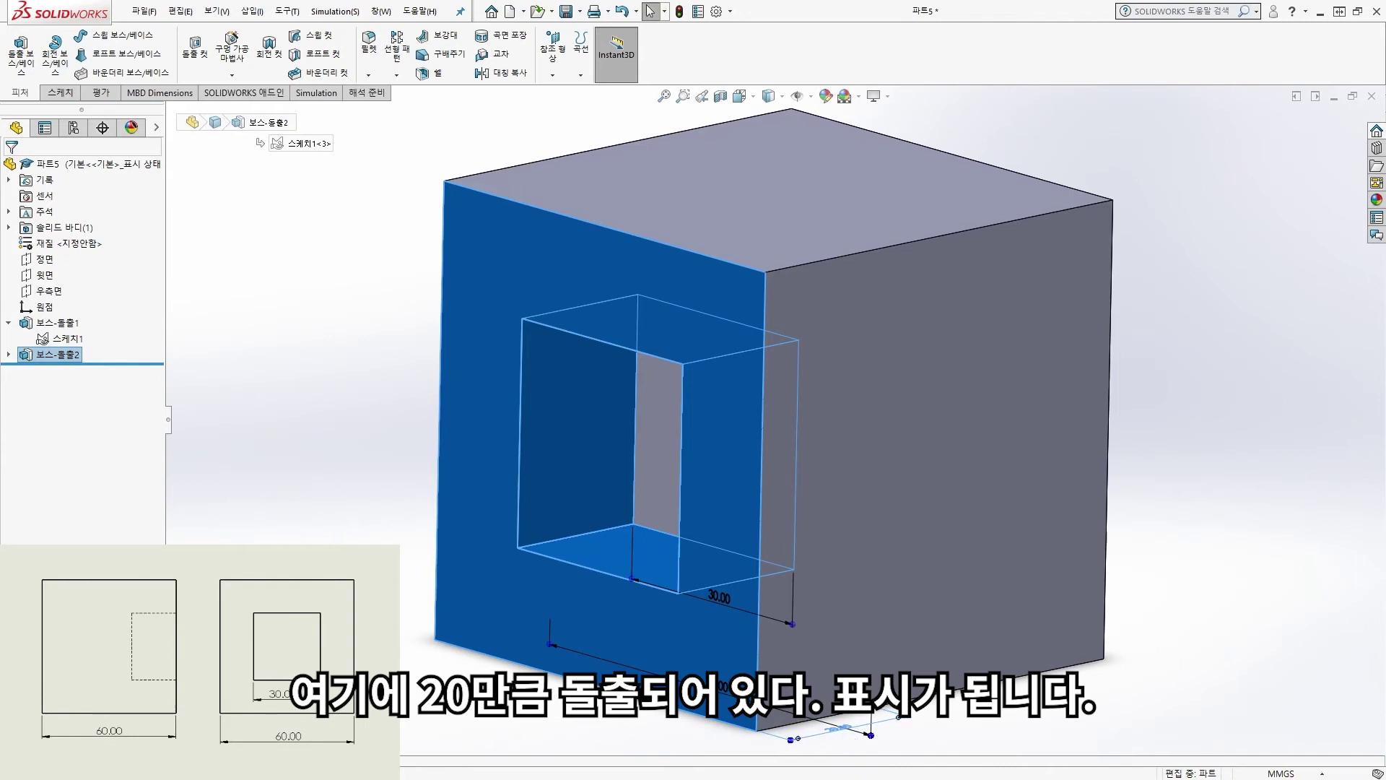
left_click(820, 731)
middle_click_drag(820, 730, 837, 638)
scroll(799, 650, "up", 5)
left_click(834, 635)
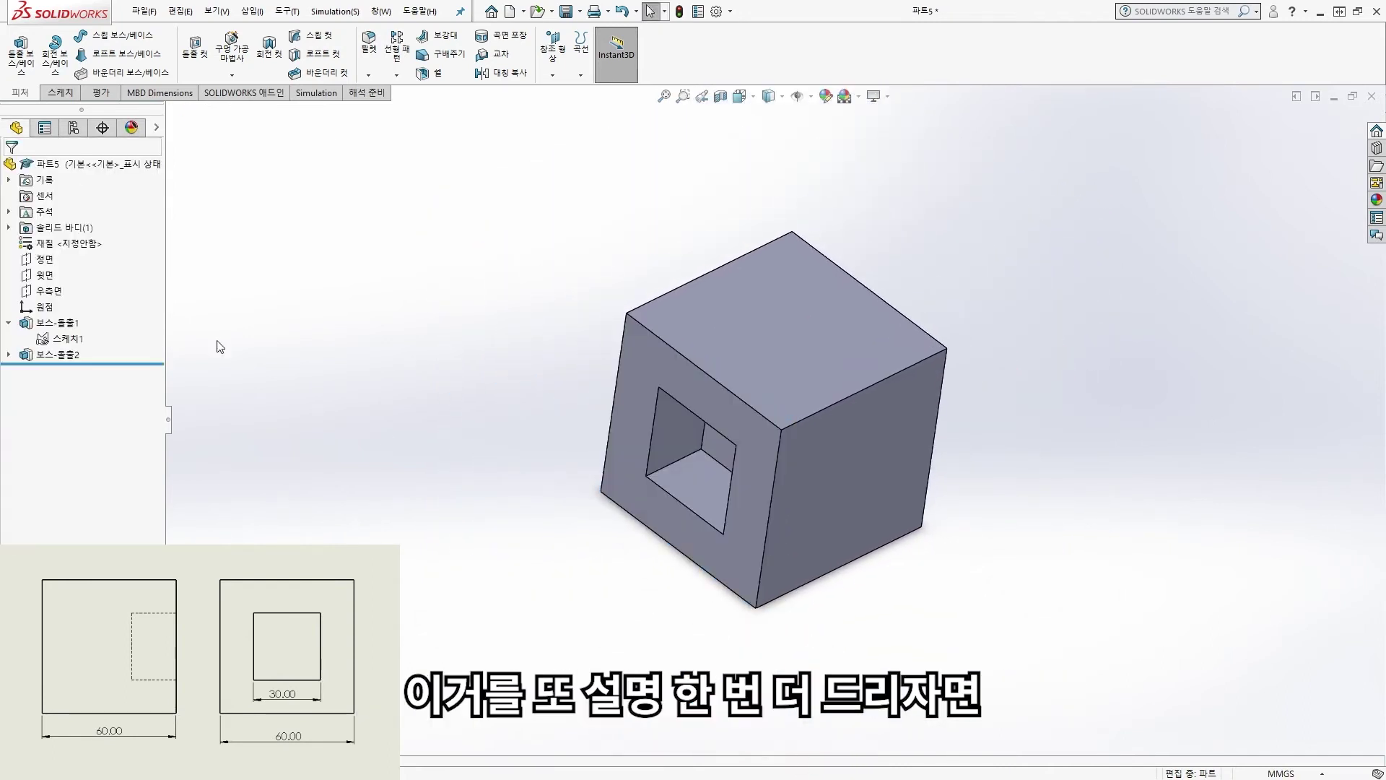
left_click(57, 355)
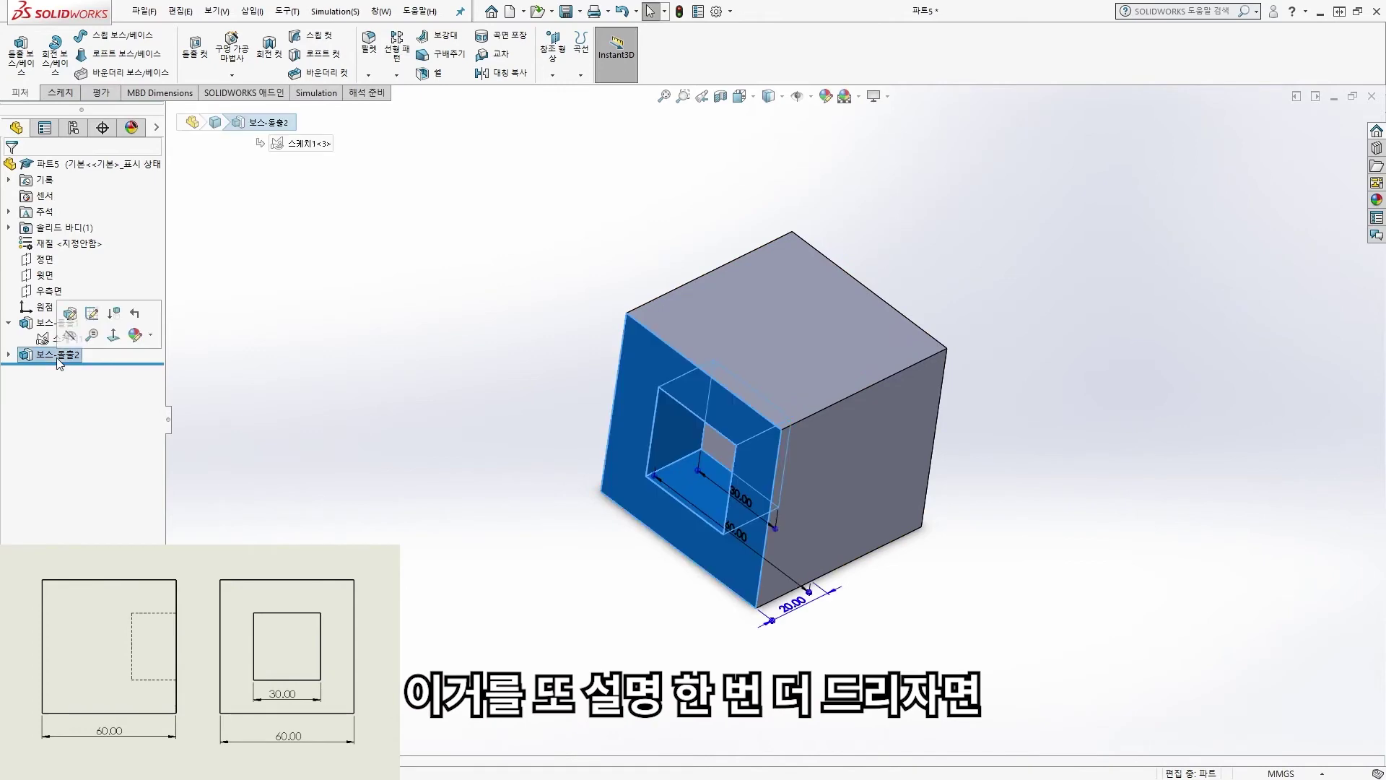
- Open a sketch on the Top plane and section the cube along the Front plane to inspect the pocket's inside
left_click(42, 273)
left_click(30, 249)
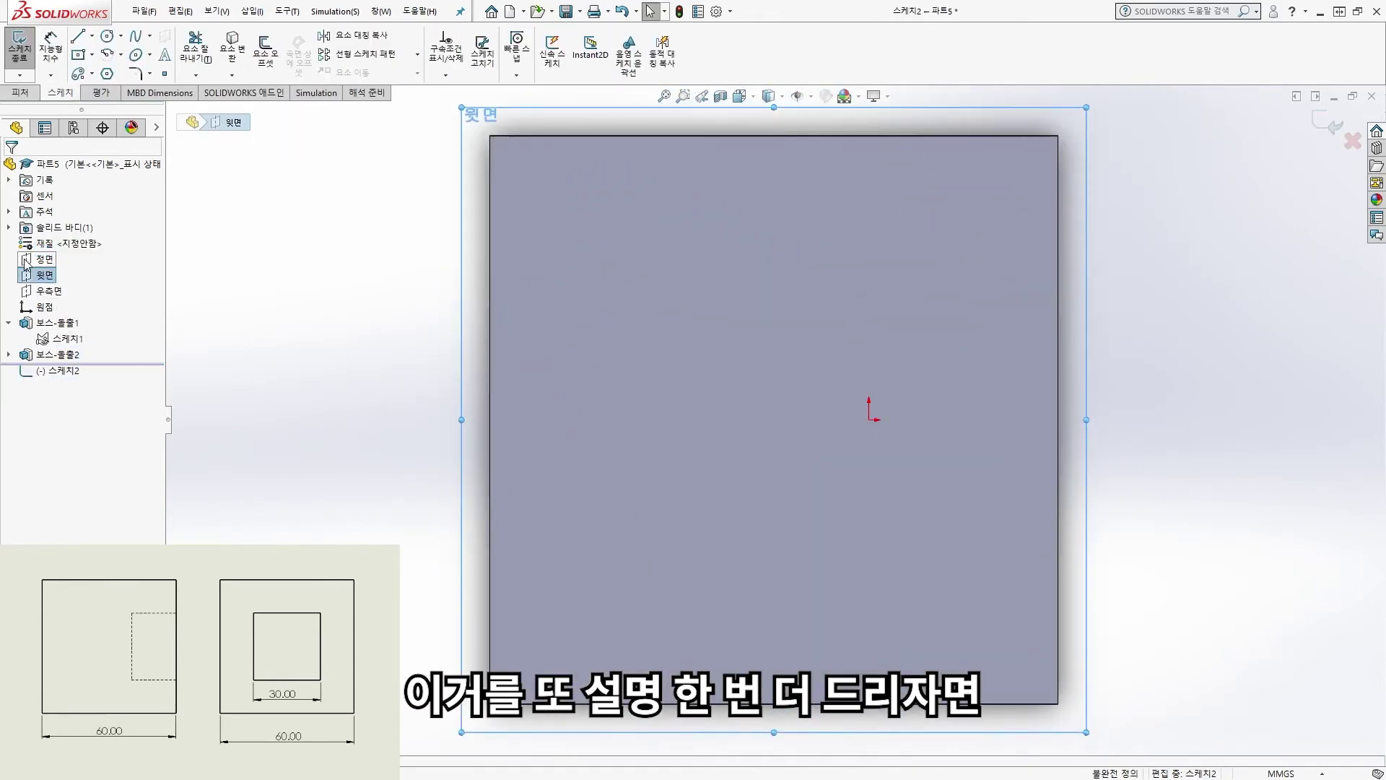
left_click(29, 263)
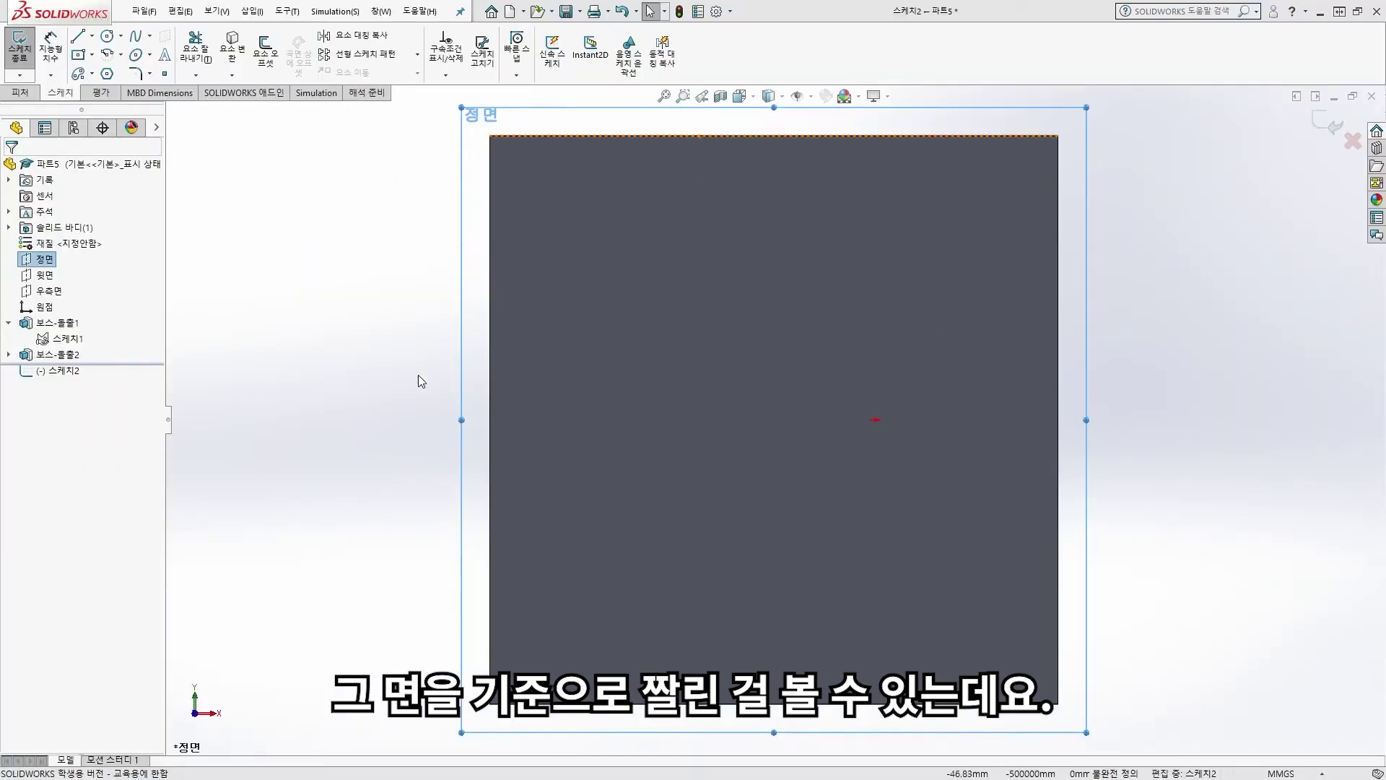
left_click(720, 96)
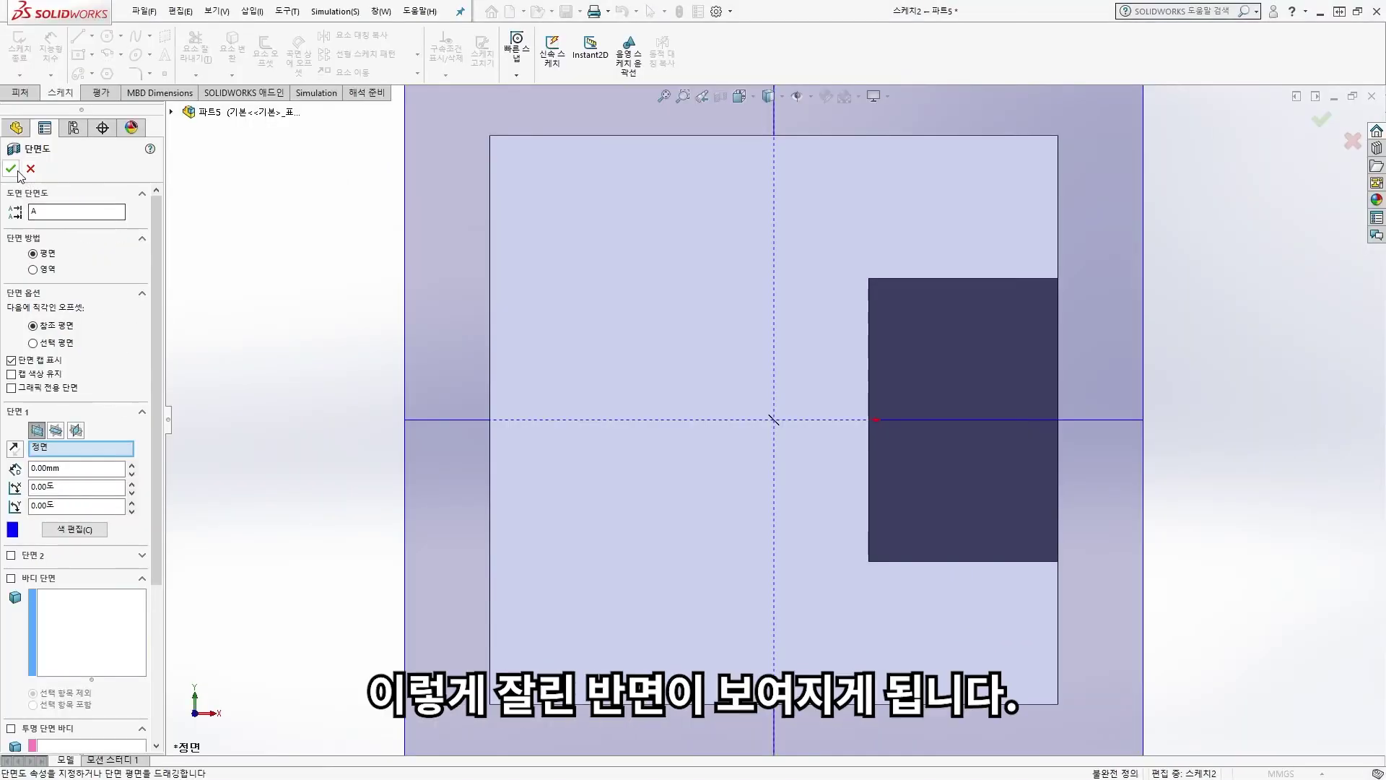
left_click(13, 171)
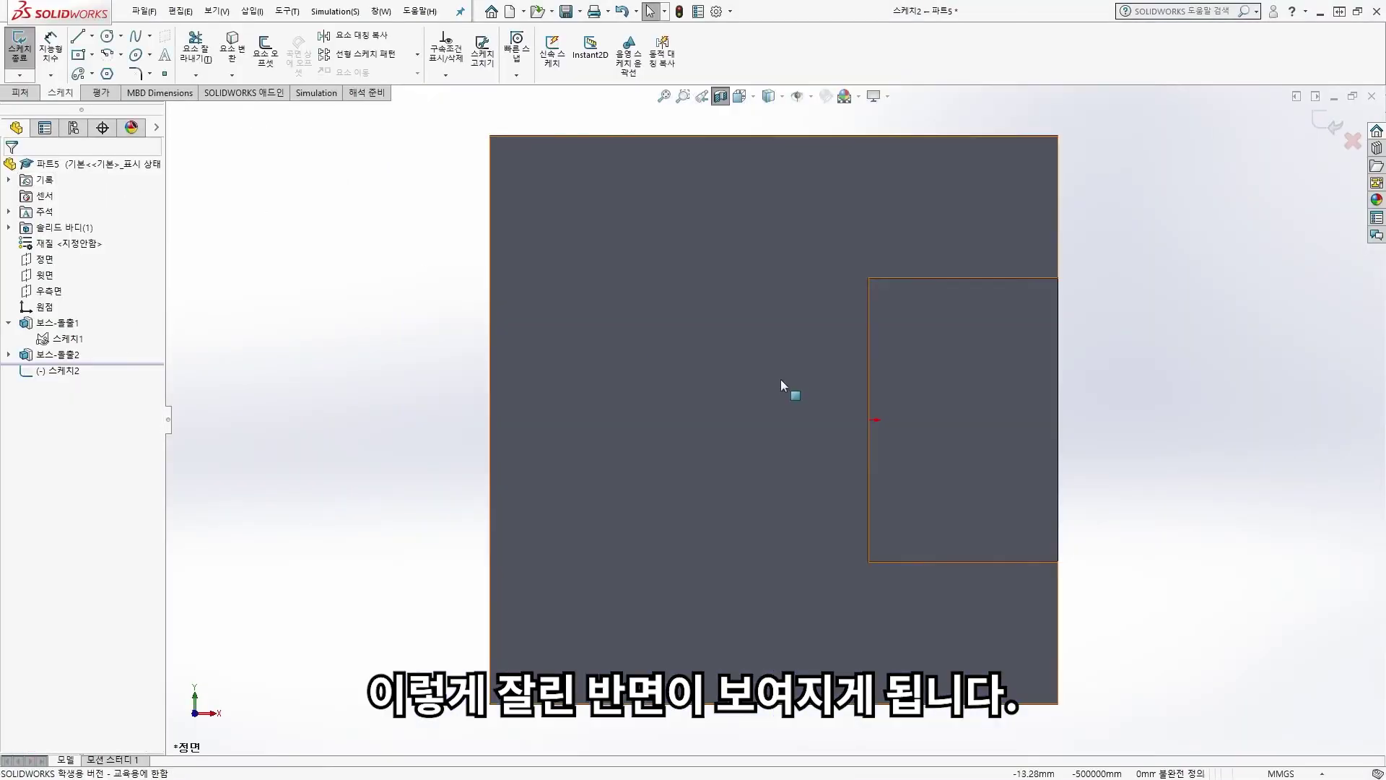
middle_click_drag(872, 449, 755, 422)
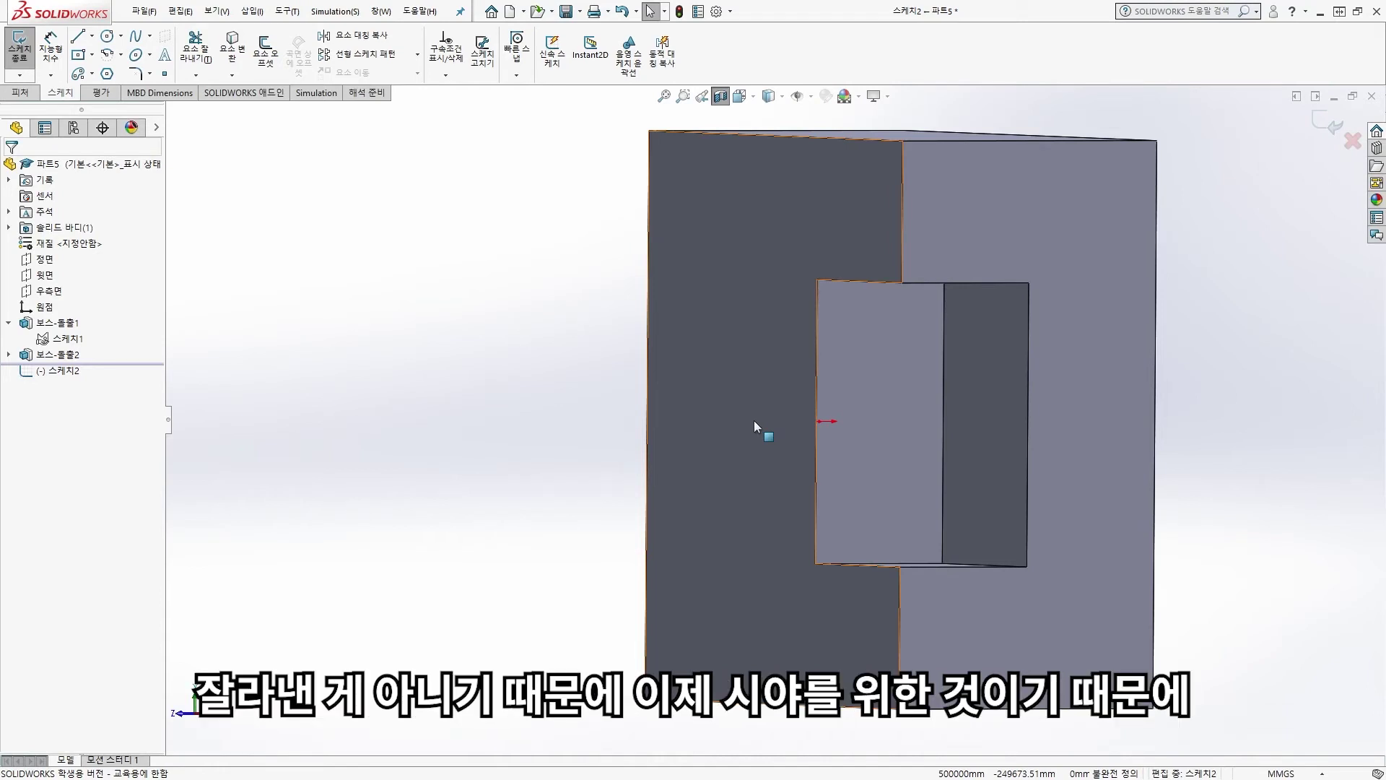
- Turn the section view off, reapply it along the Front plane, and turn it off again
left_click(724, 98)
left_click(721, 96)
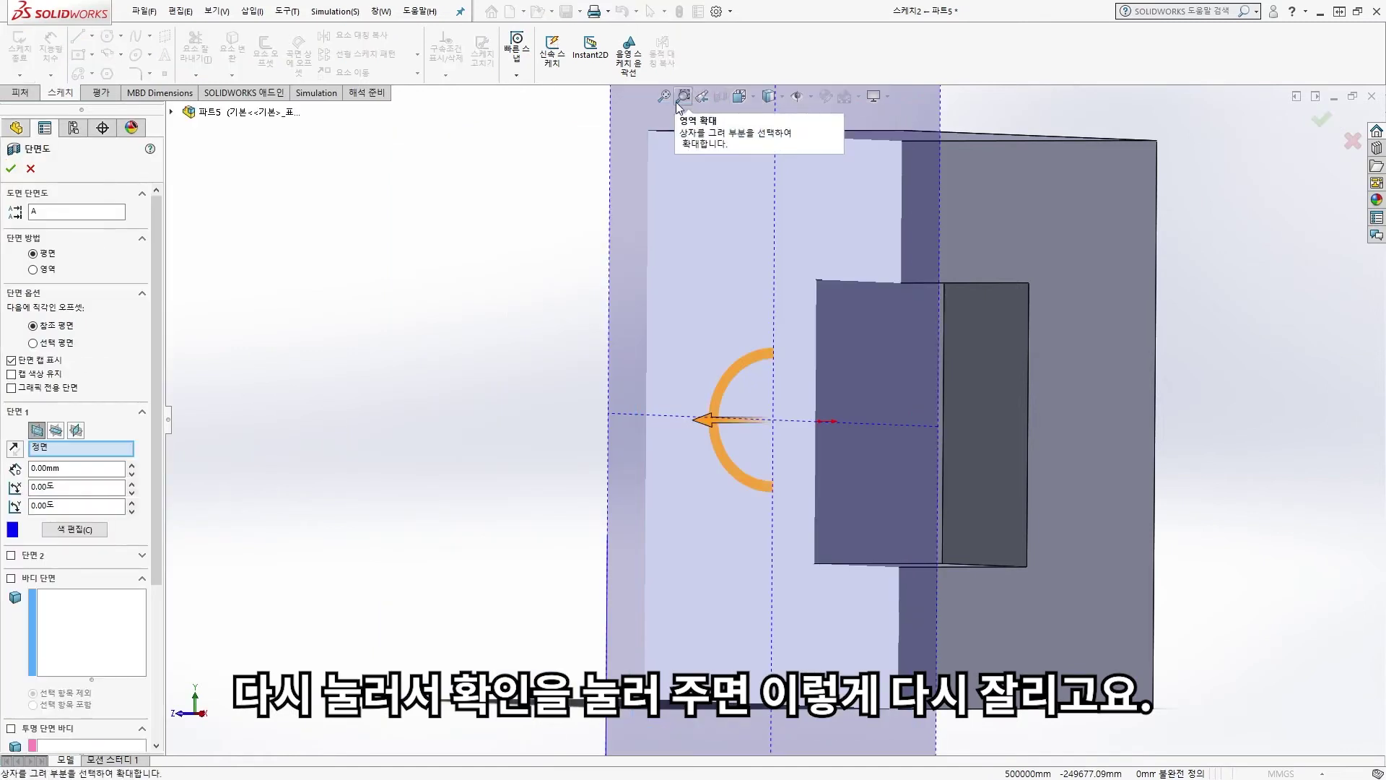
left_click(11, 170)
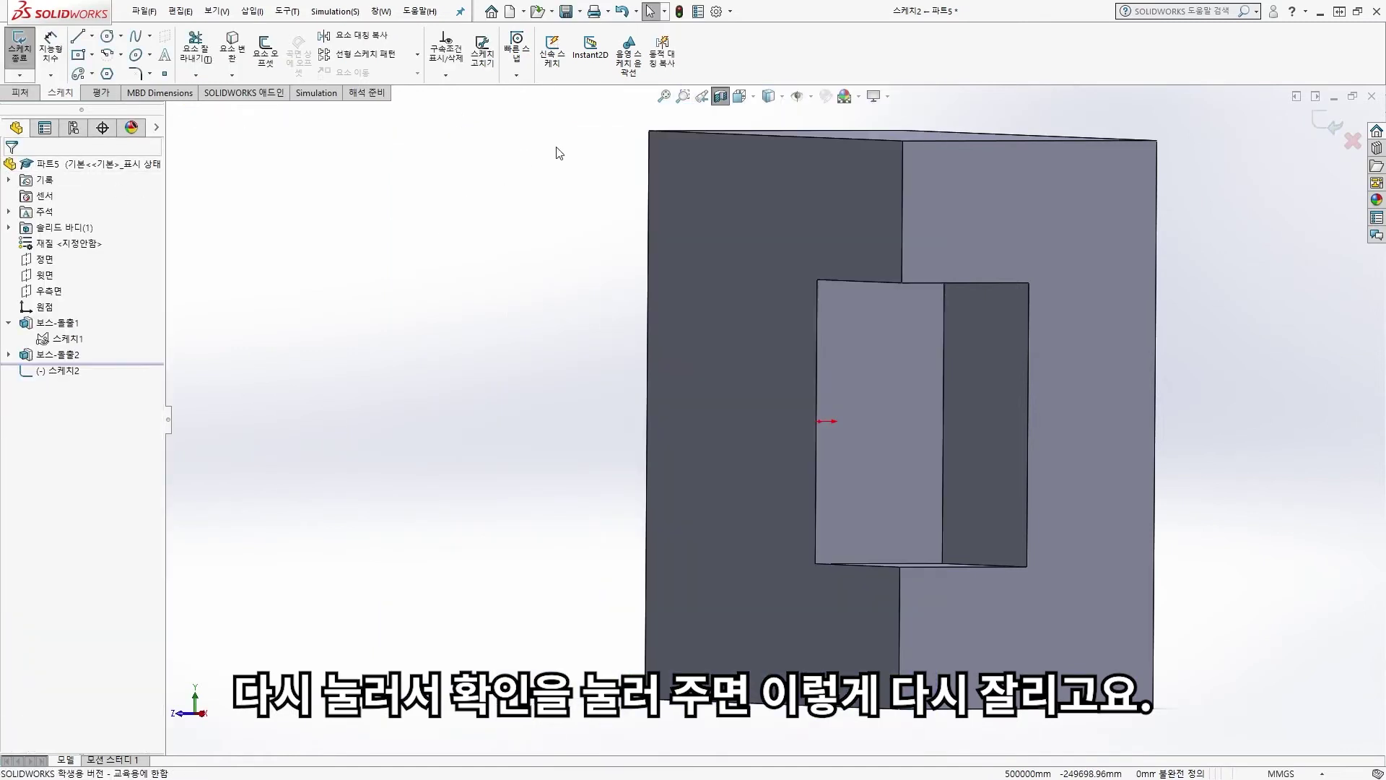
left_click(720, 96)
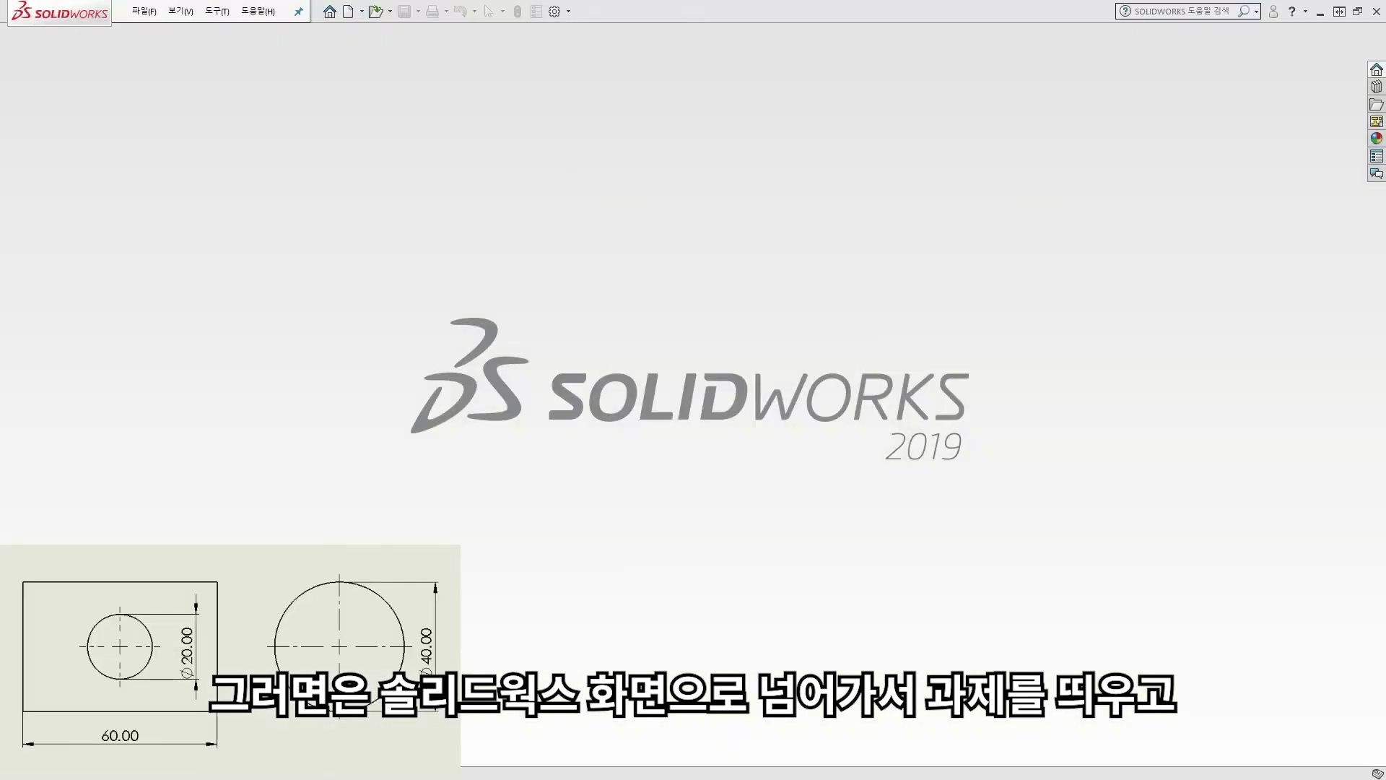
- Create a new part document for the cylinder with a cross hole
left_click(144, 11)
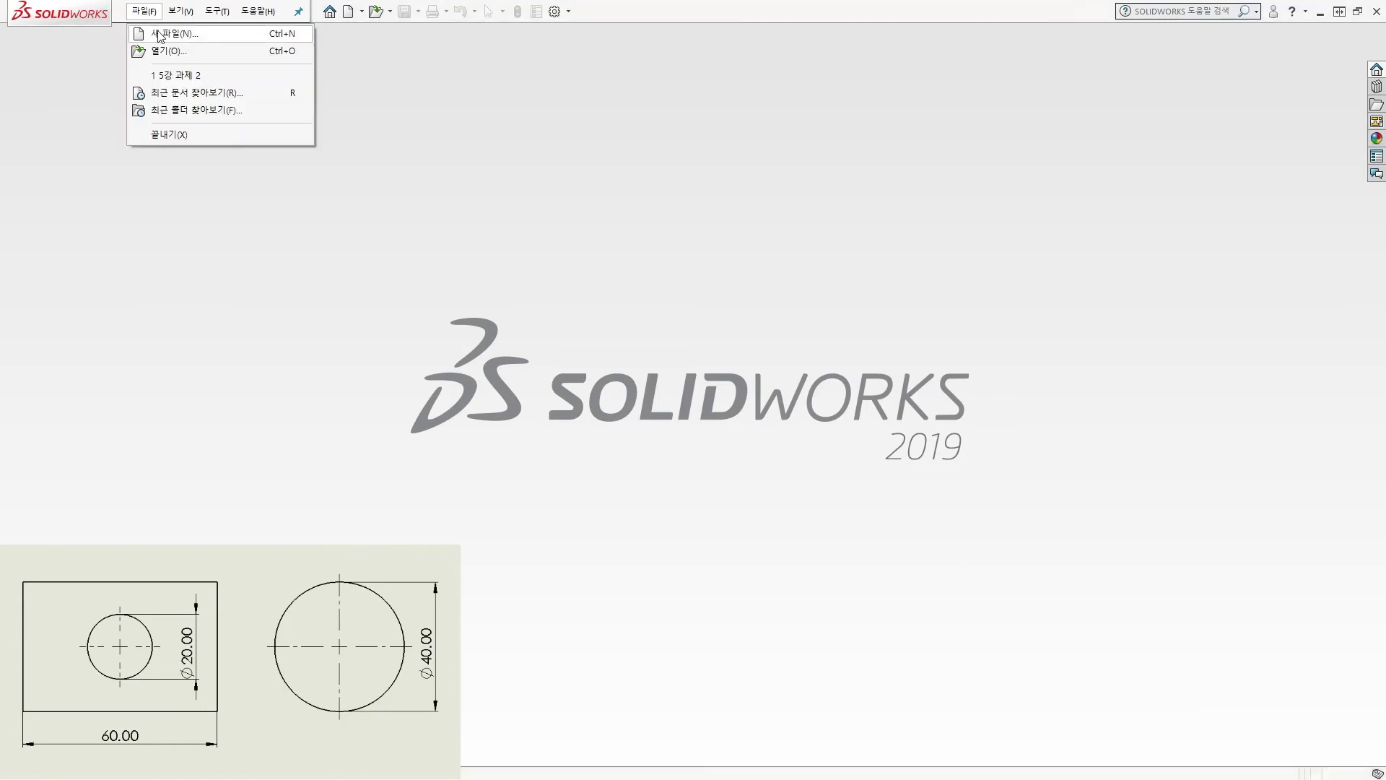
left_click(141, 32)
left_click(735, 549)
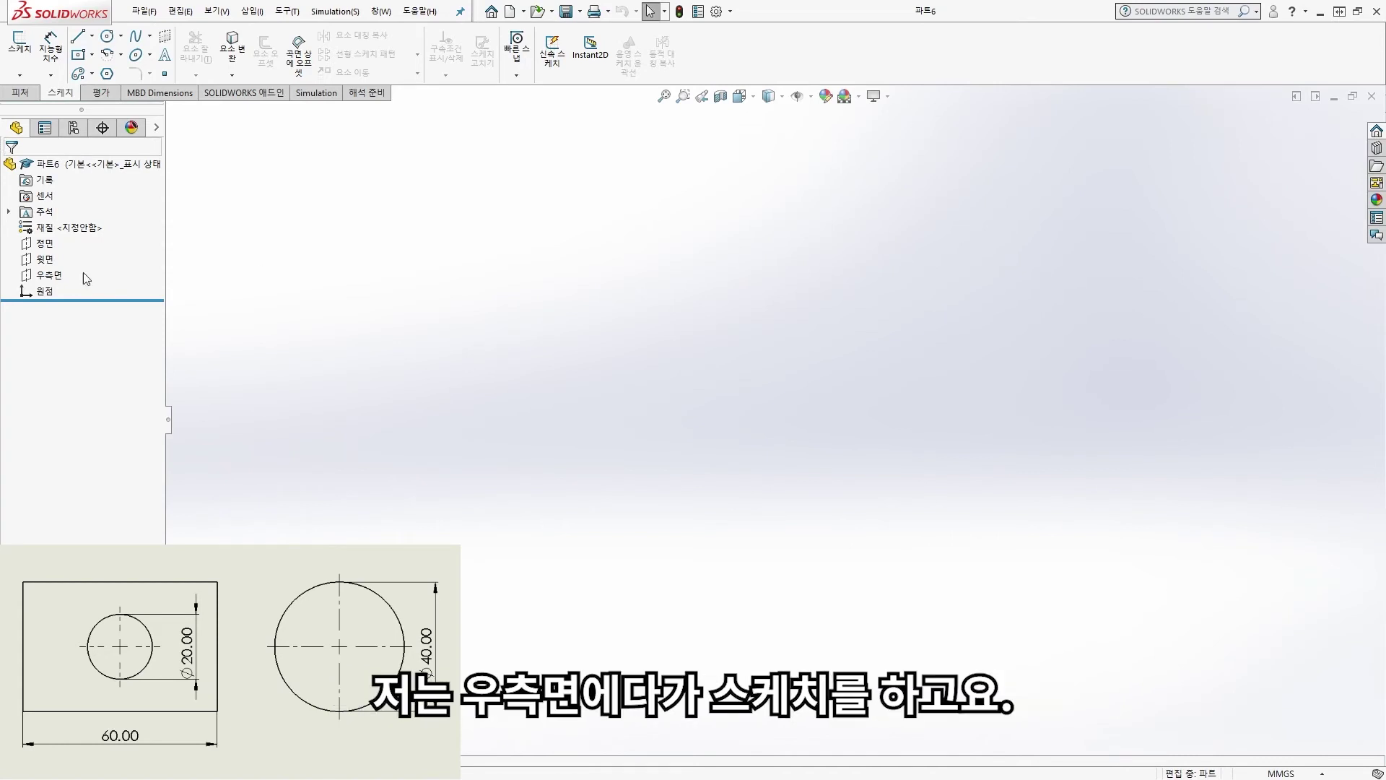
- Sketch a circle about 72 mm in diameter on the Right plane, centred on the origin
left_click(49, 275)
left_click(60, 243)
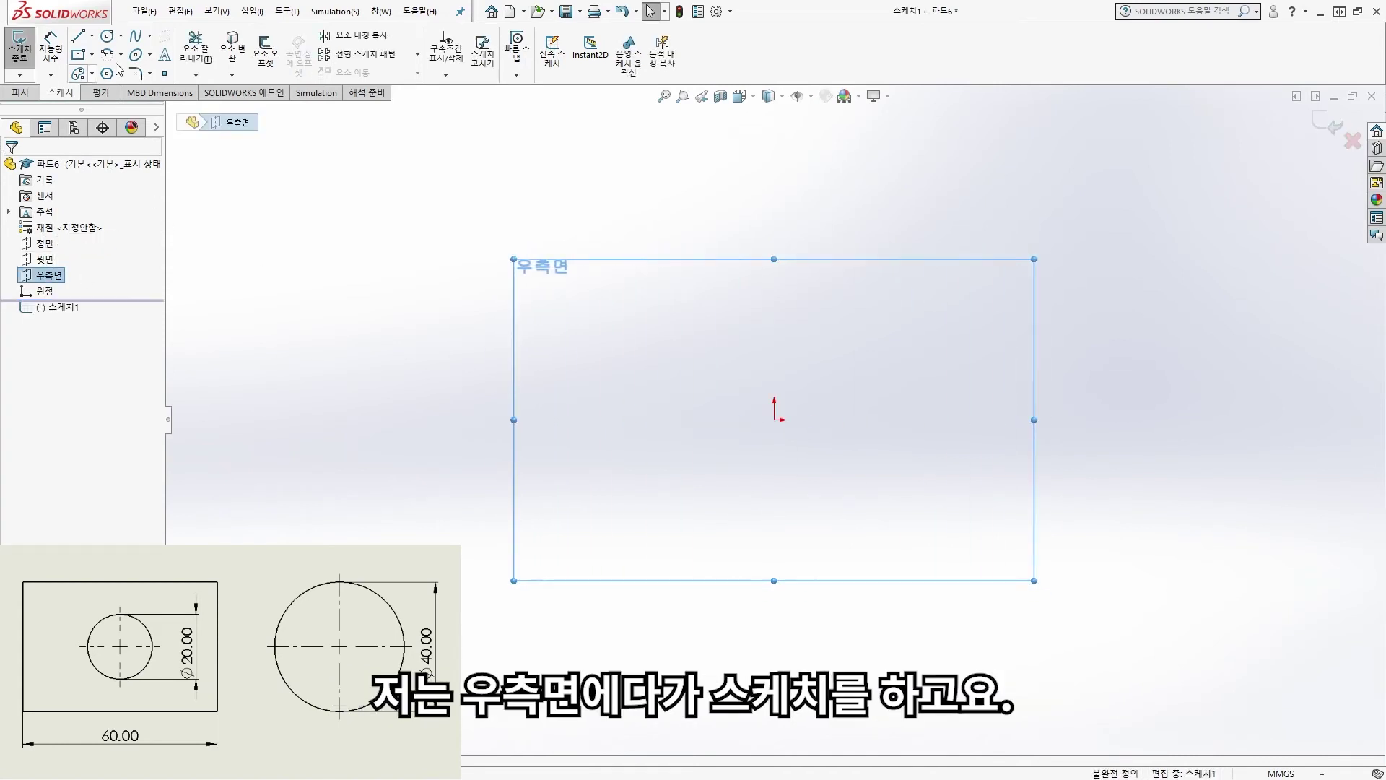
left_click(106, 36)
left_click(774, 420)
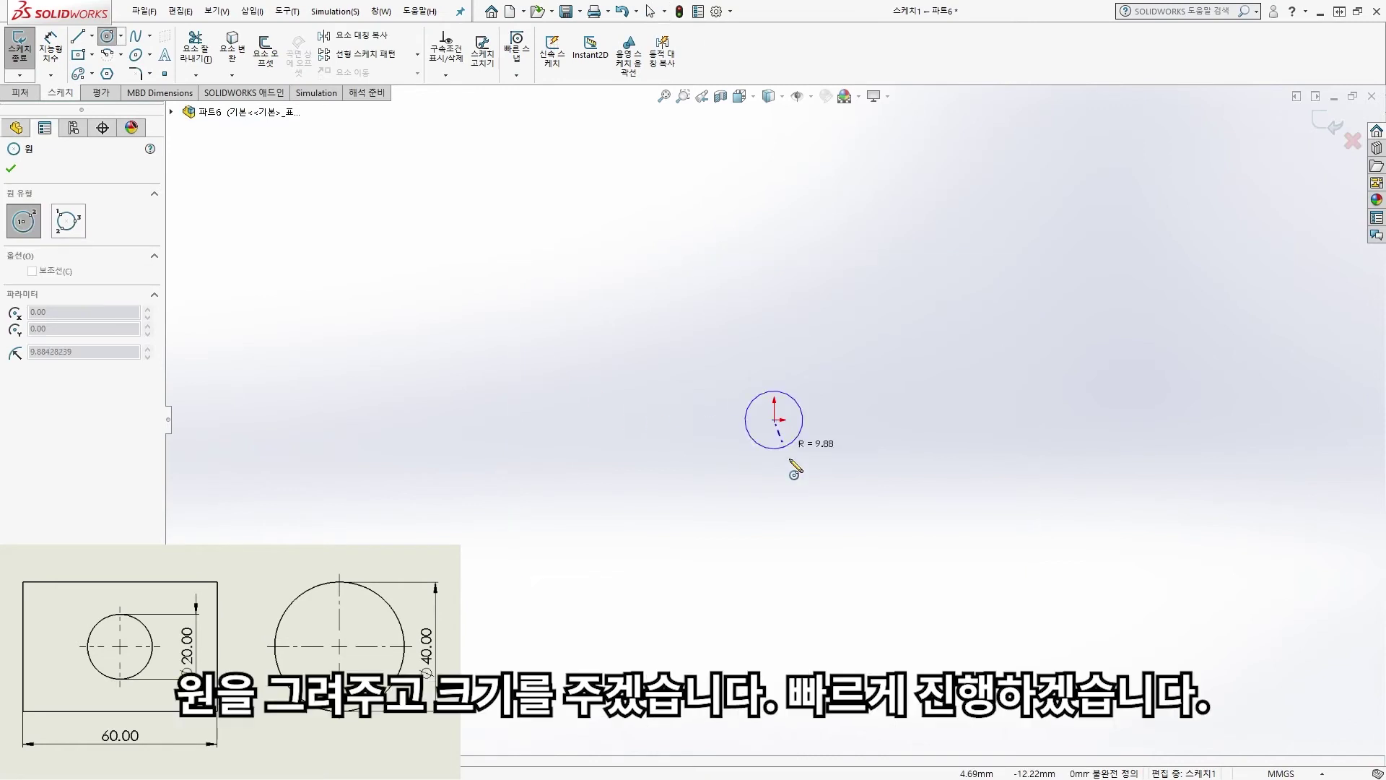
left_click(822, 514)
- Dimension the circle's diameter and set it to 40 mm
right_click_drag(827, 531, 873, 307)
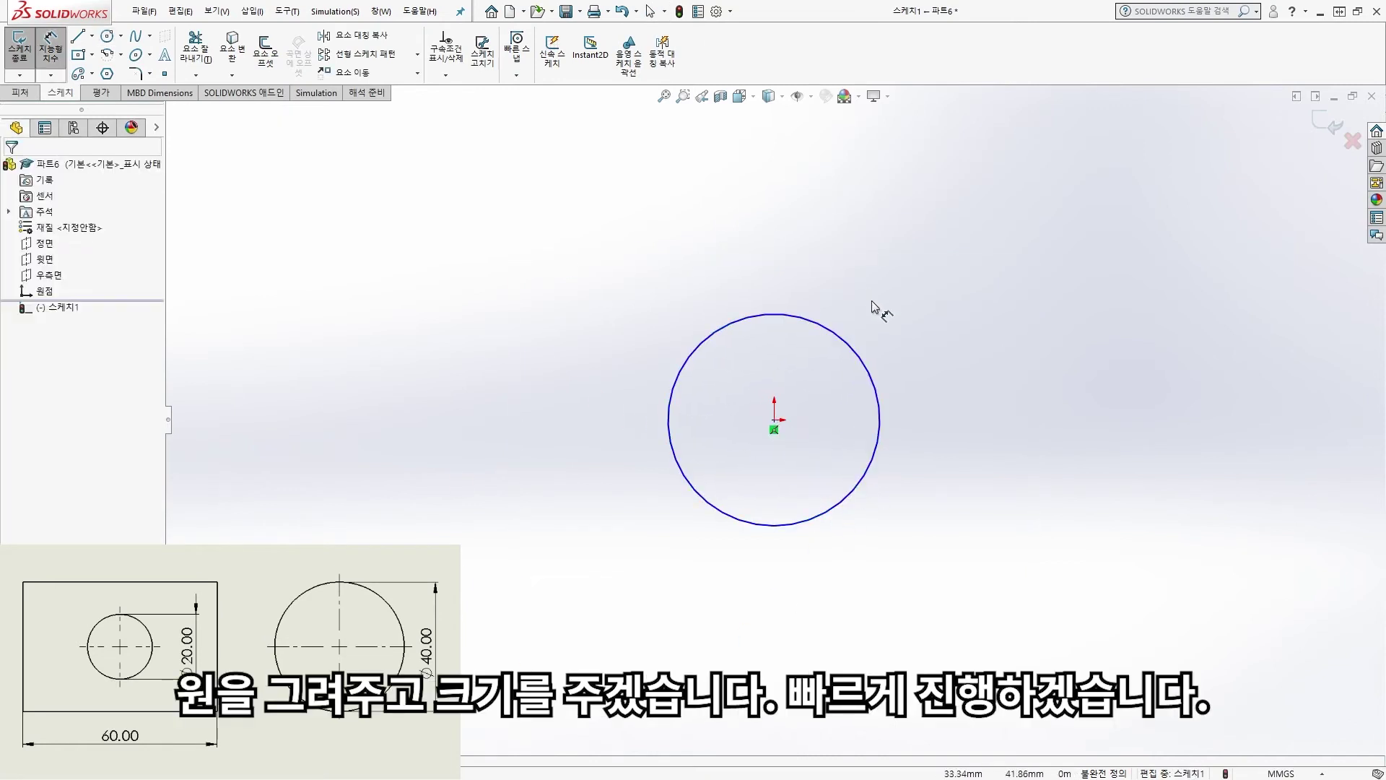
left_click(872, 371)
left_click(966, 428)
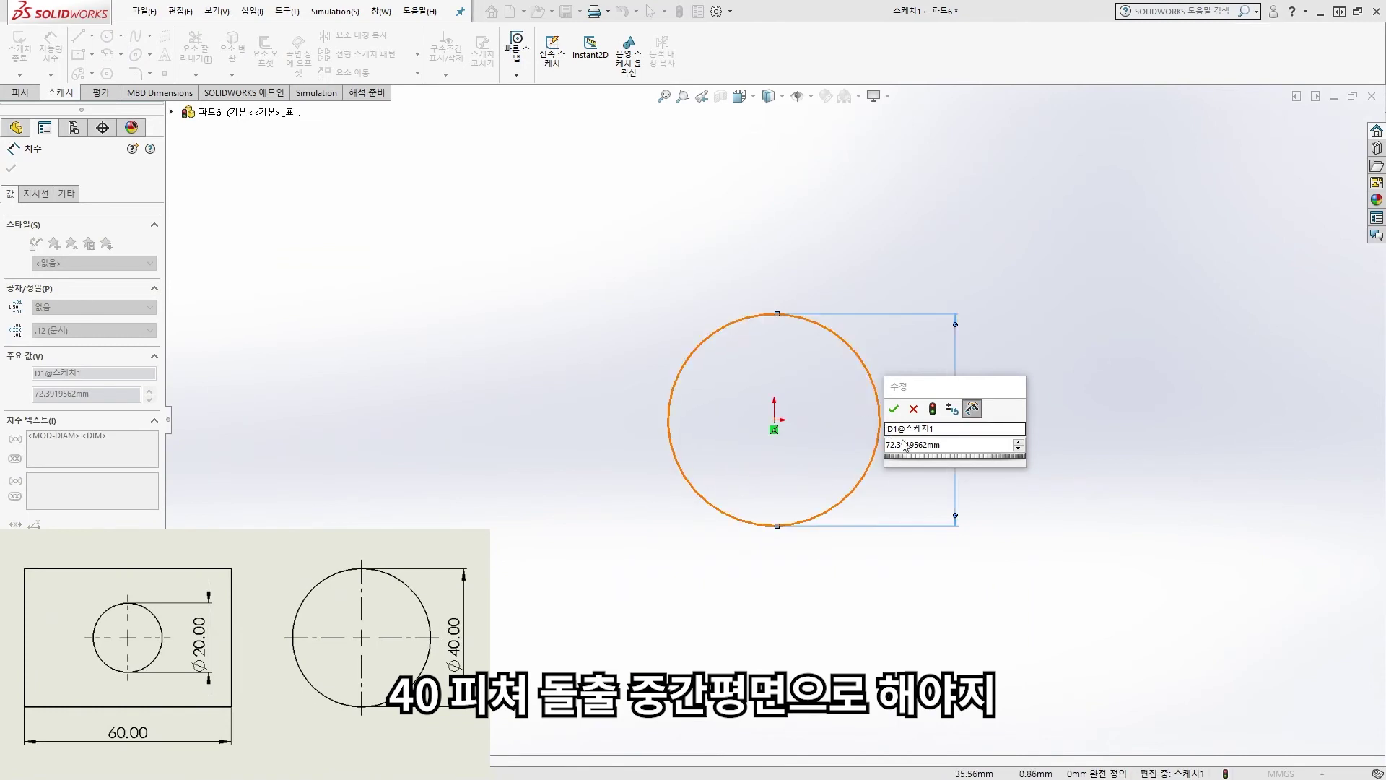
left_click(923, 445)
type("40")
key("Return")
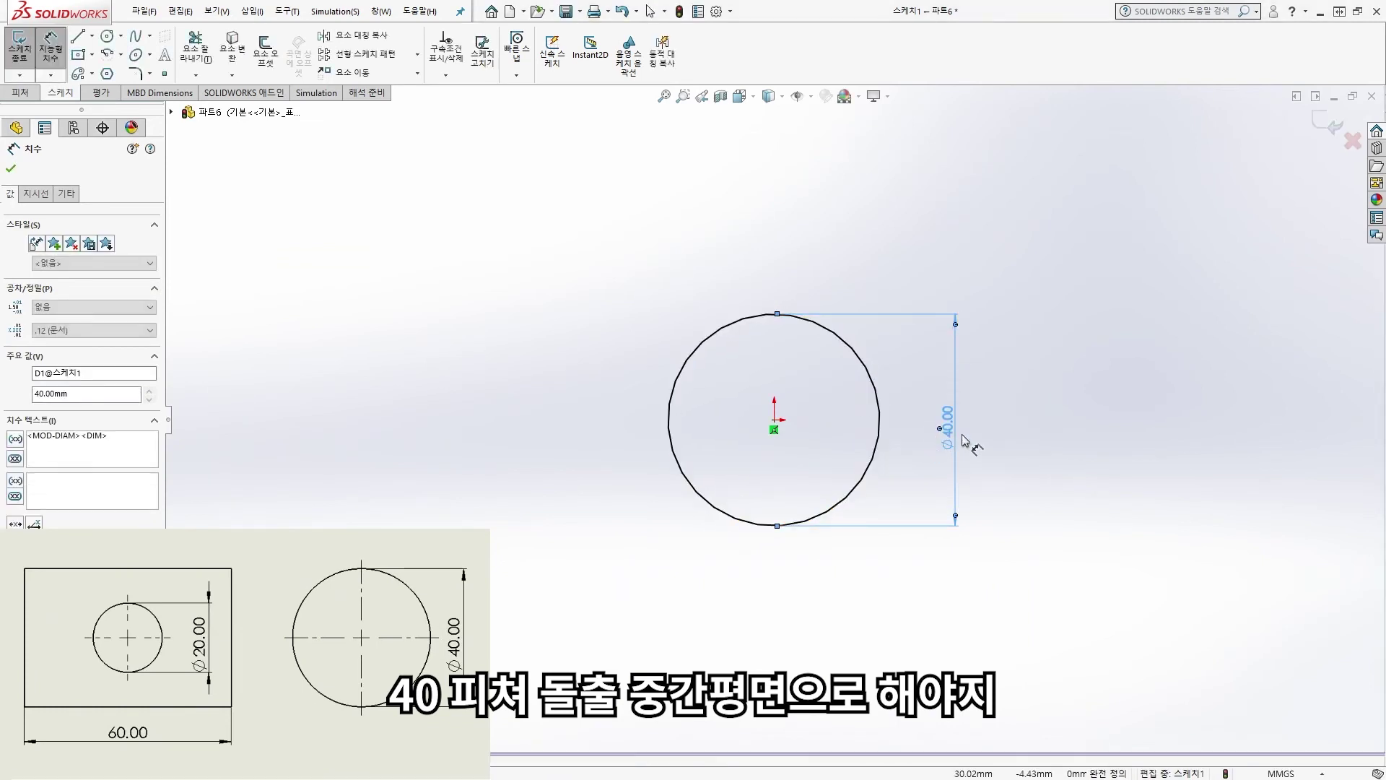
- Extrude the circle 40 mm as a boss using the Mid Plane end condition
left_click(20, 92)
left_click(21, 50)
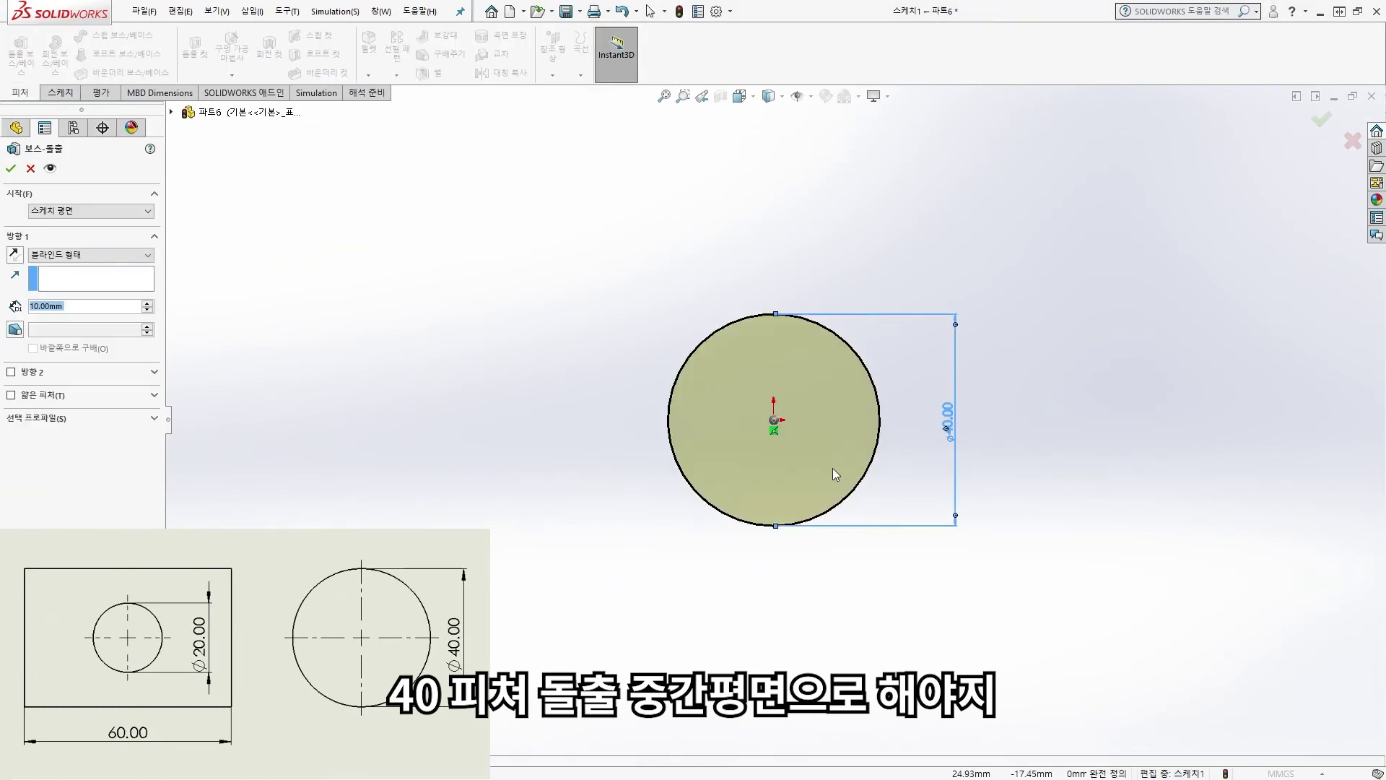
left_click(86, 256)
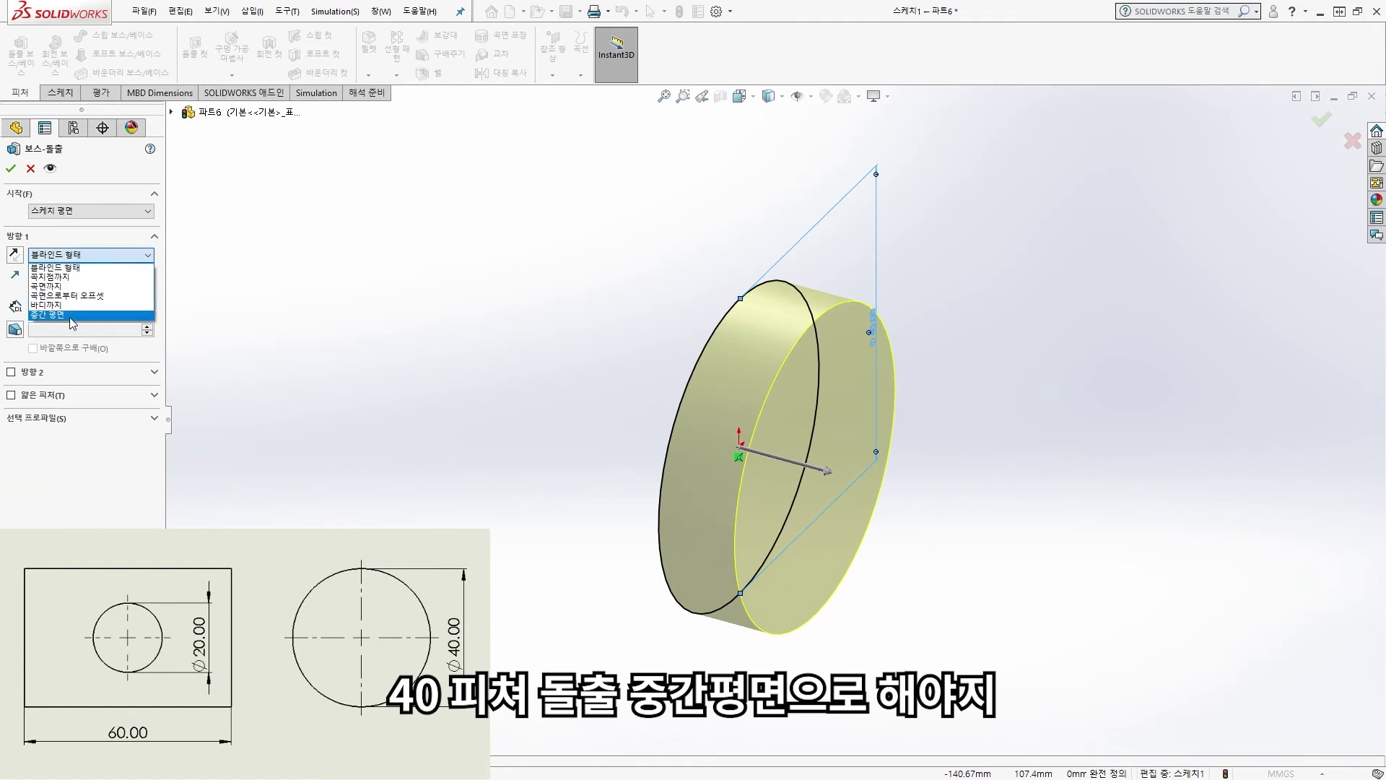
left_click(69, 317)
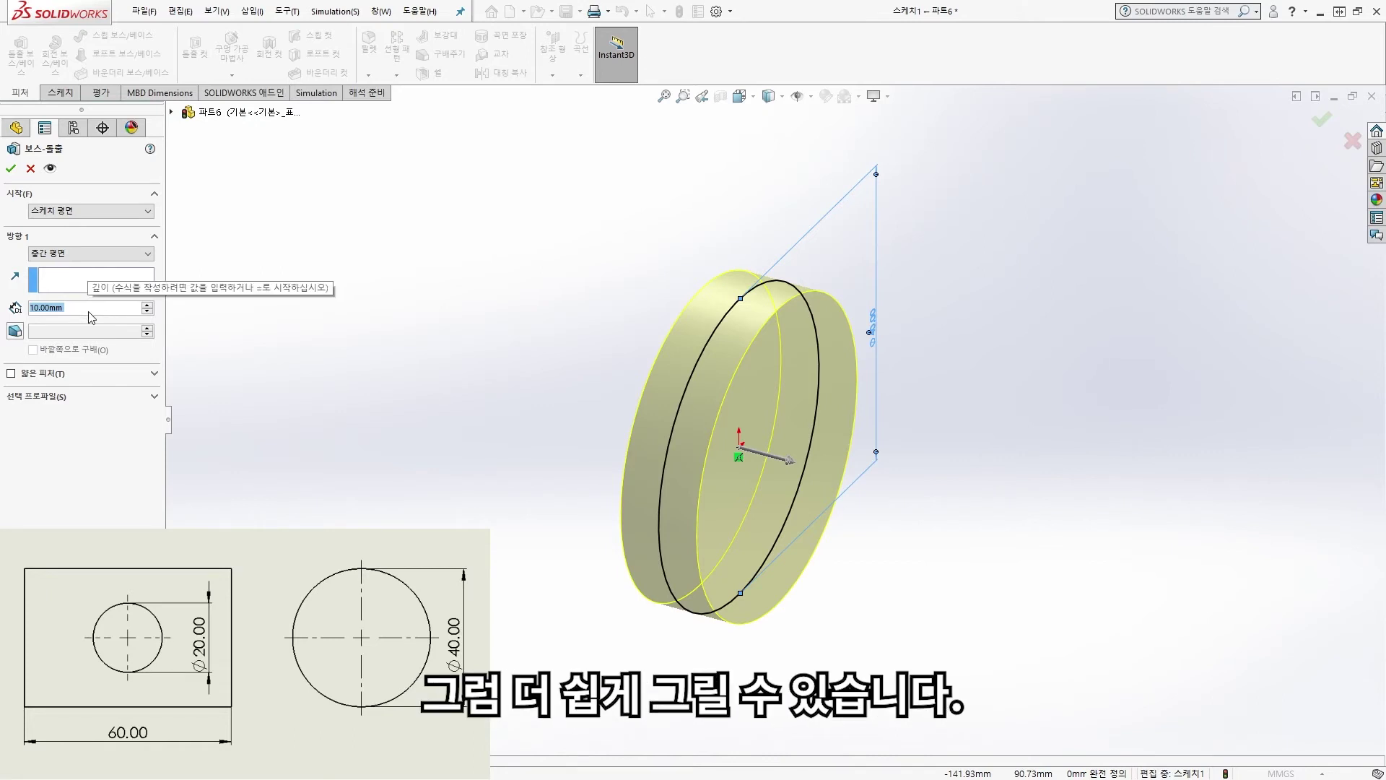
type("40")
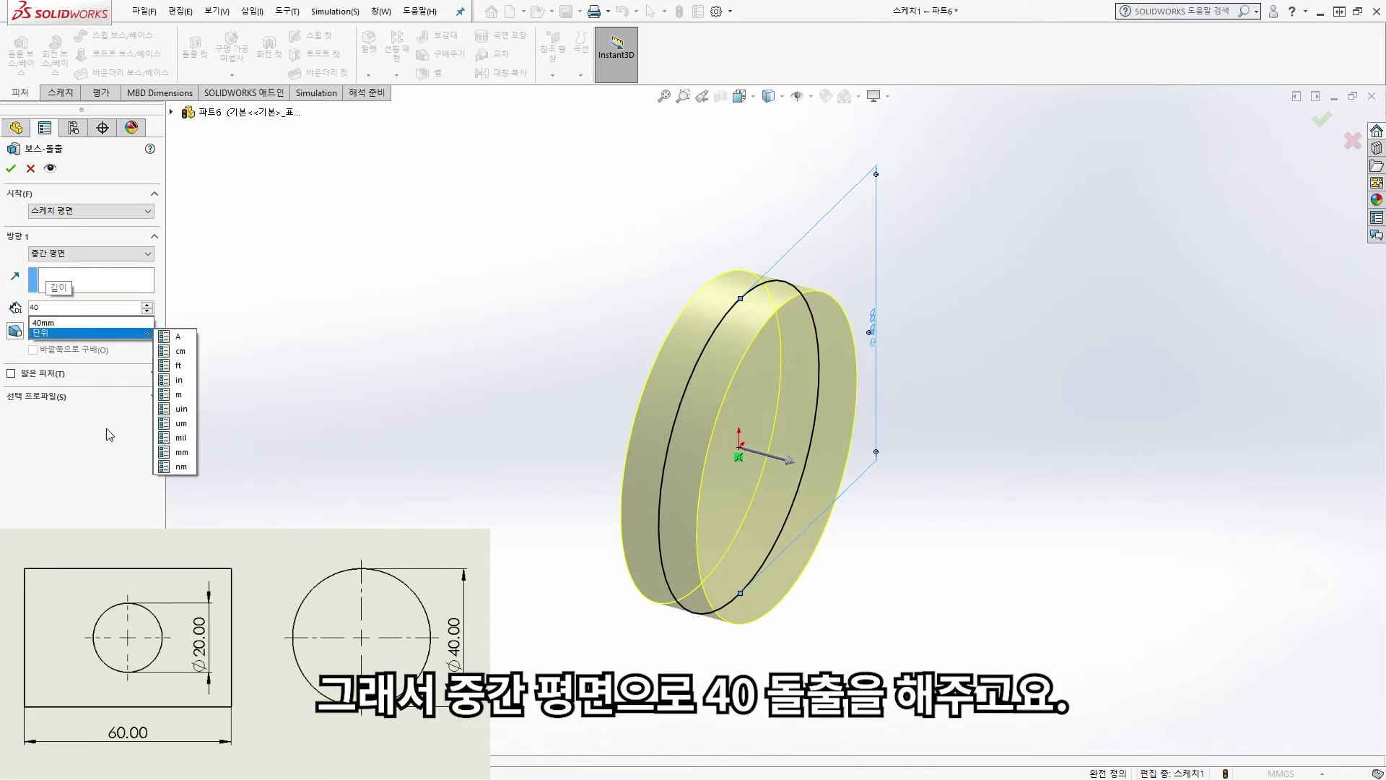
key("Return")
left_click(10, 168)
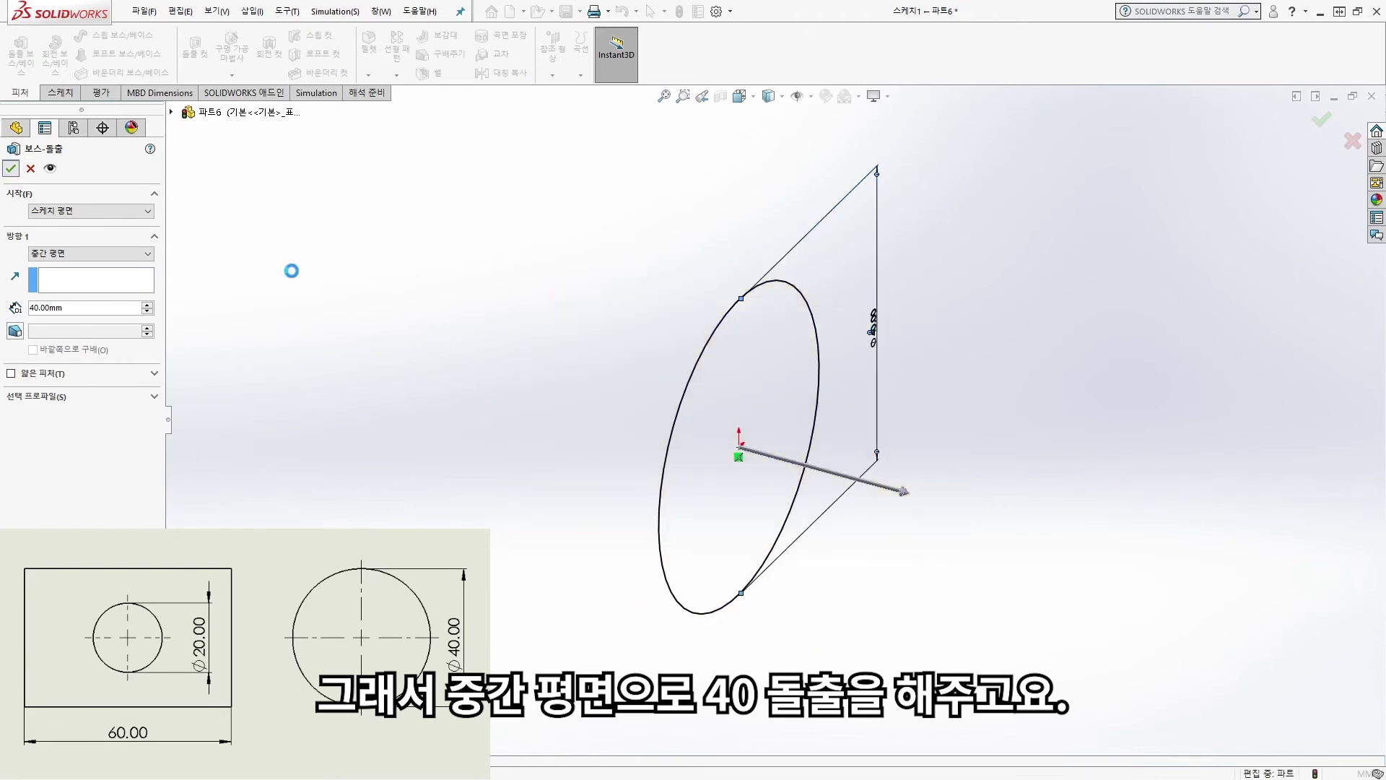
left_click(8, 323)
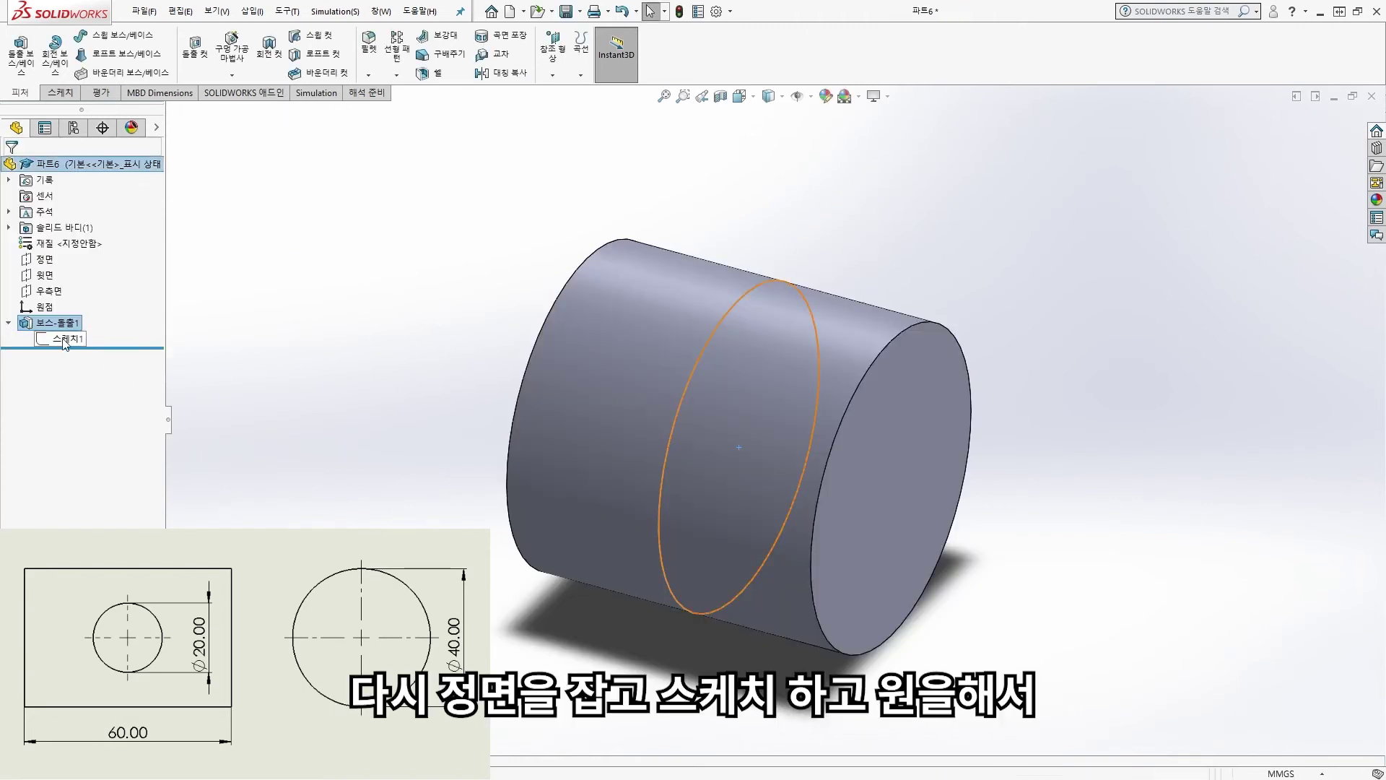
left_click(42, 260)
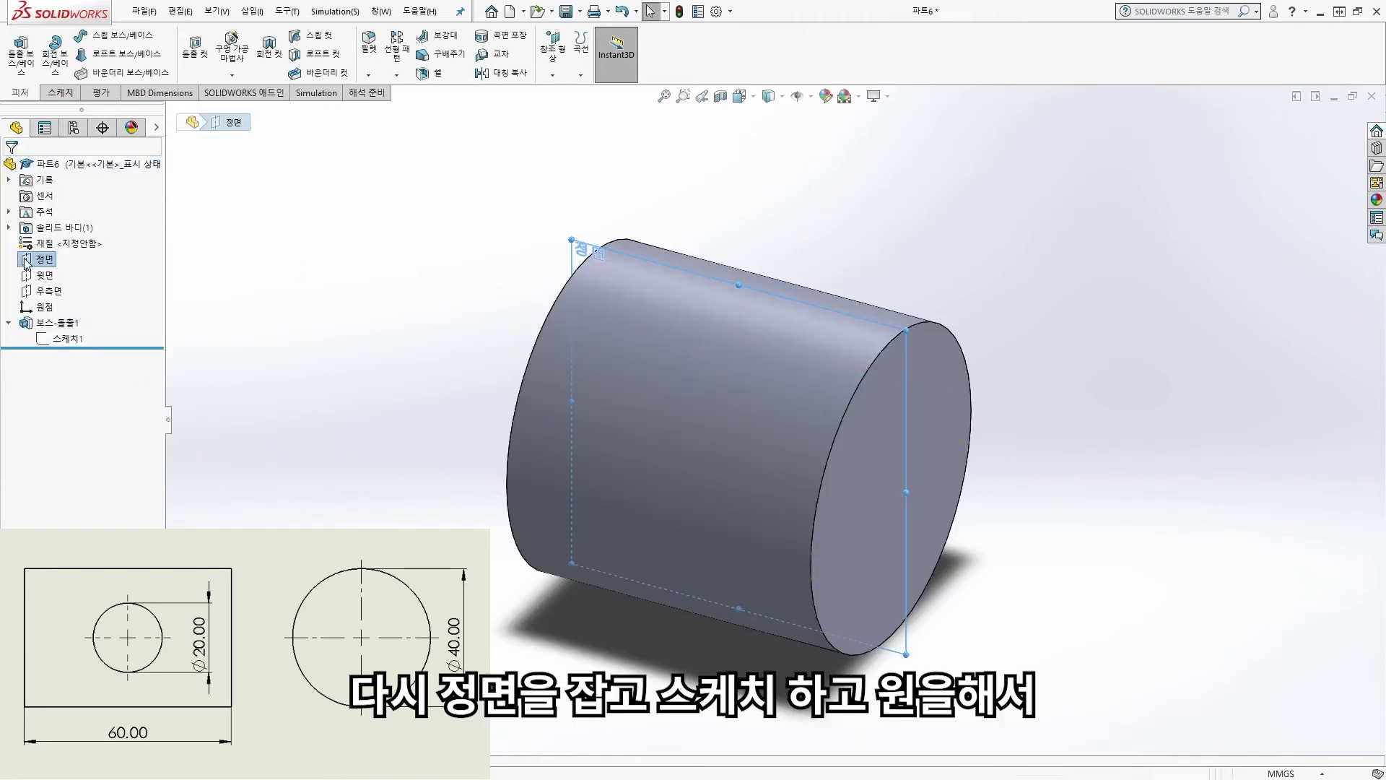
left_click(42, 239)
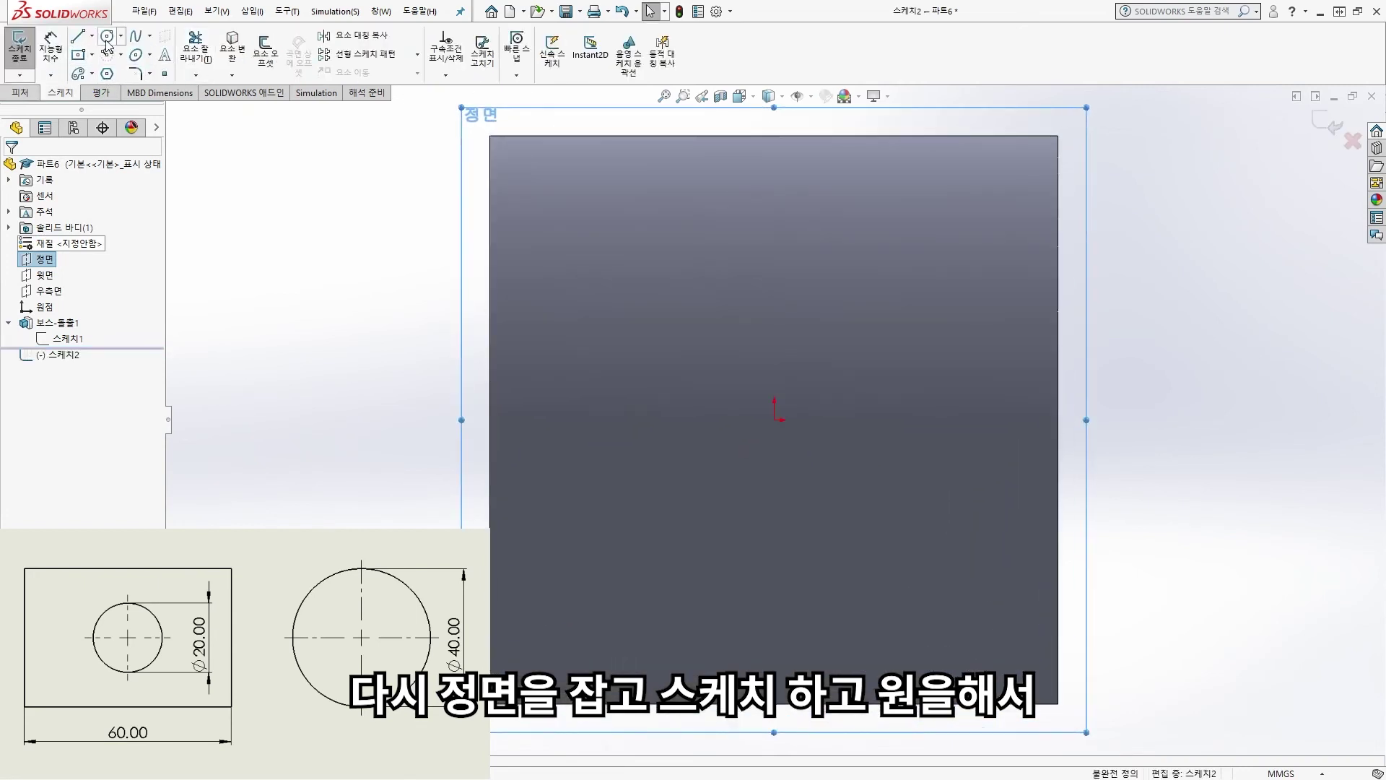
left_click(107, 37)
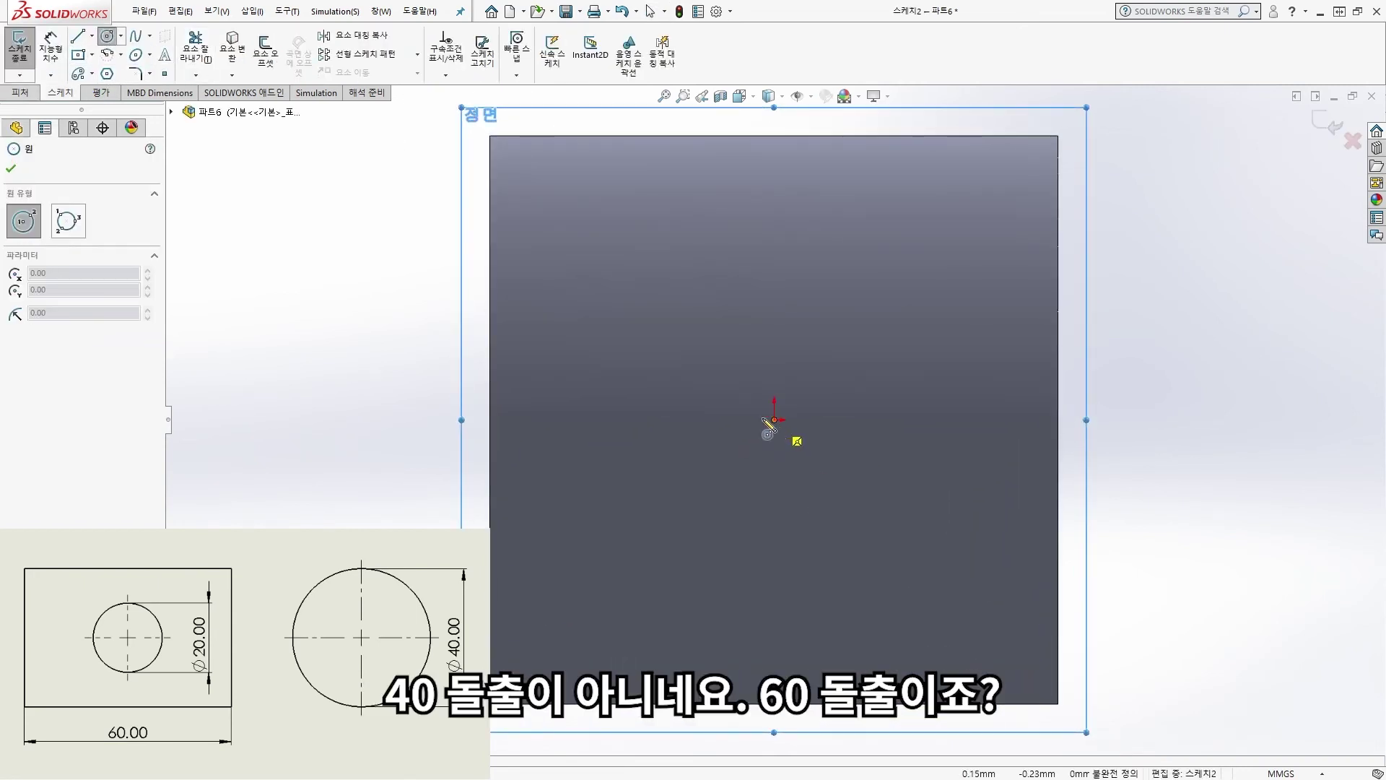
key("Escape")
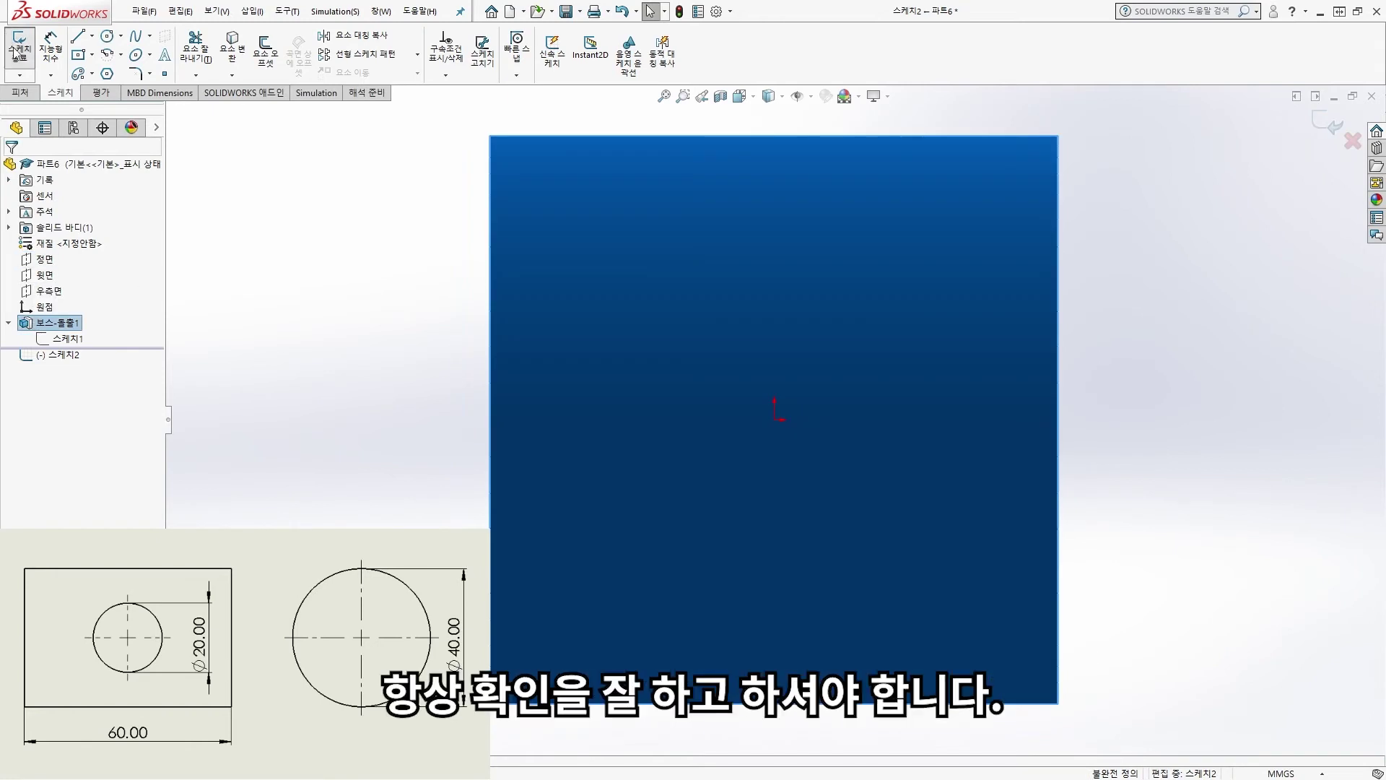
key("ctrl+z")
- Edit the cylinder's mid-plane extrusion and set its depth to 60 mm
left_click(39, 322)
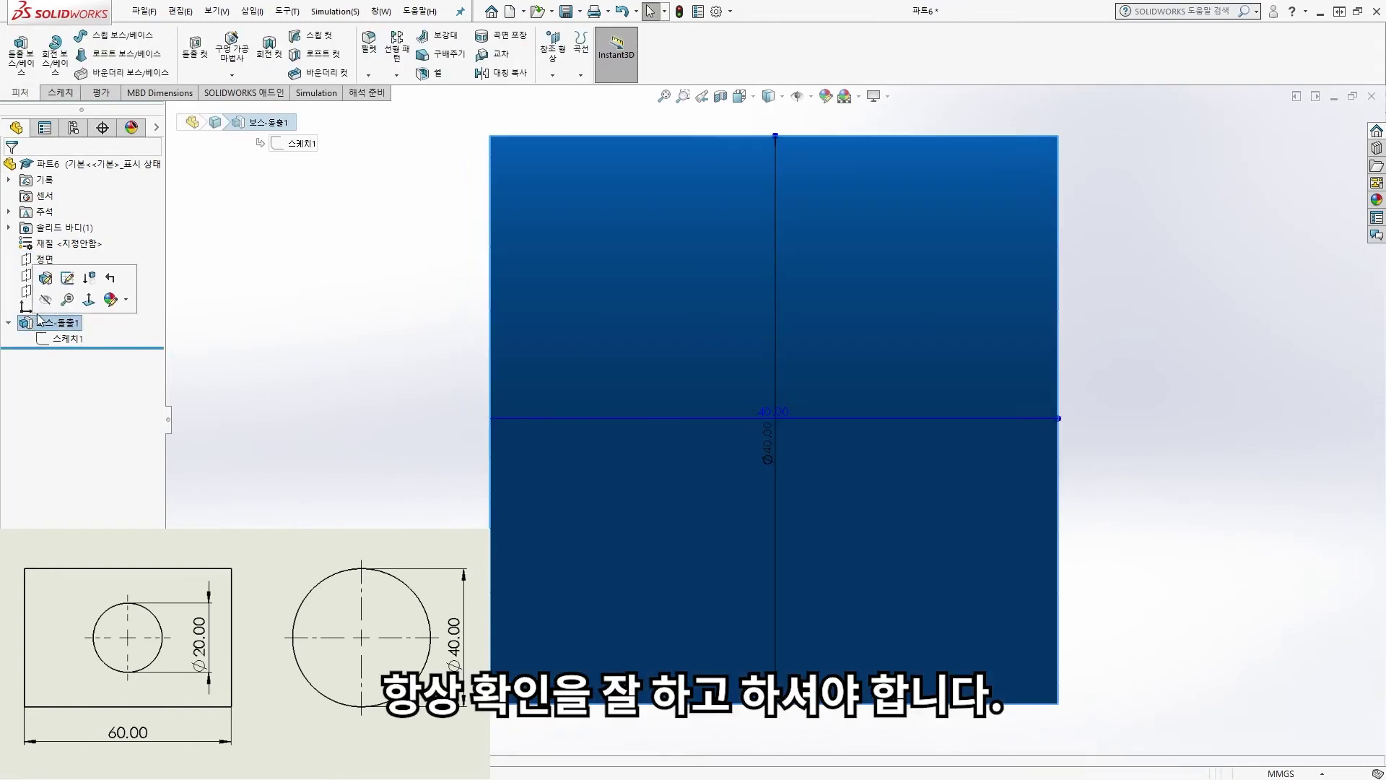
left_click(46, 277)
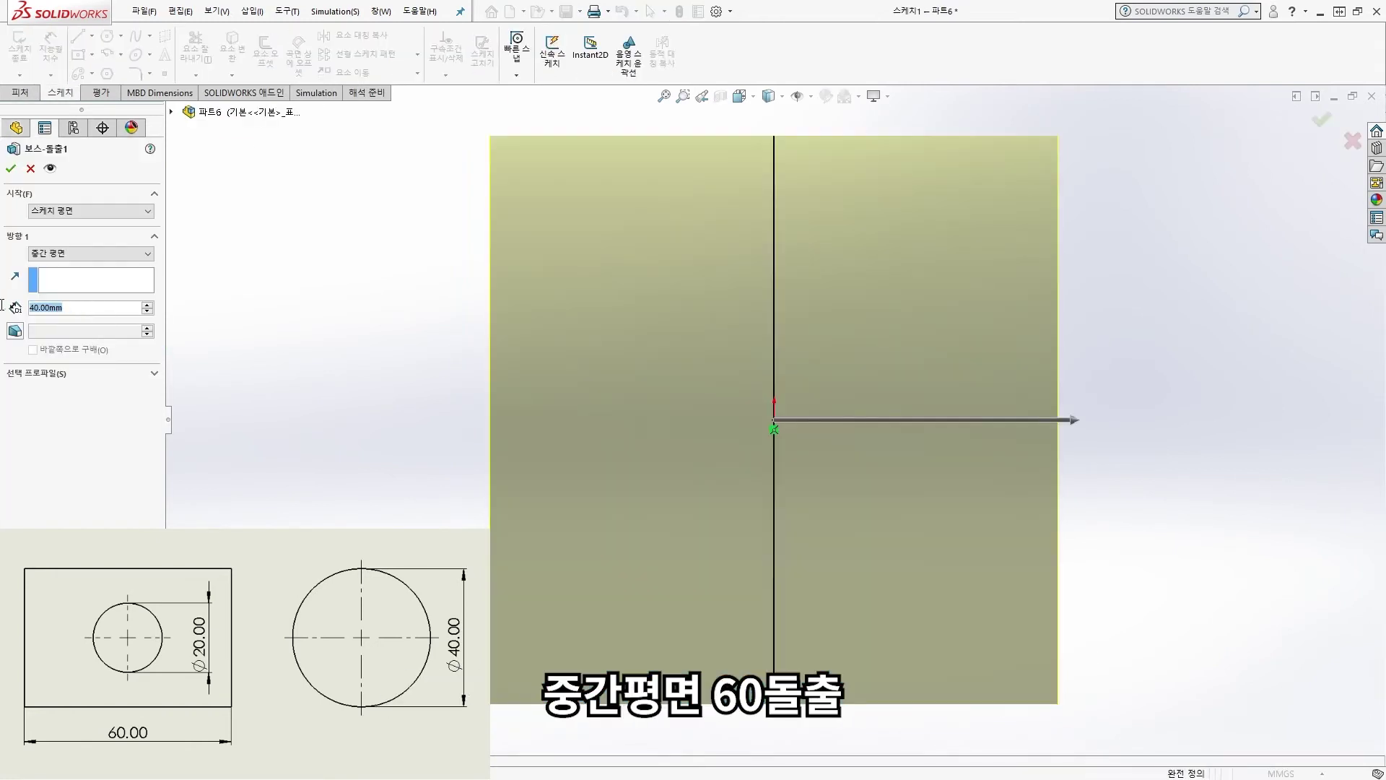
type("60")
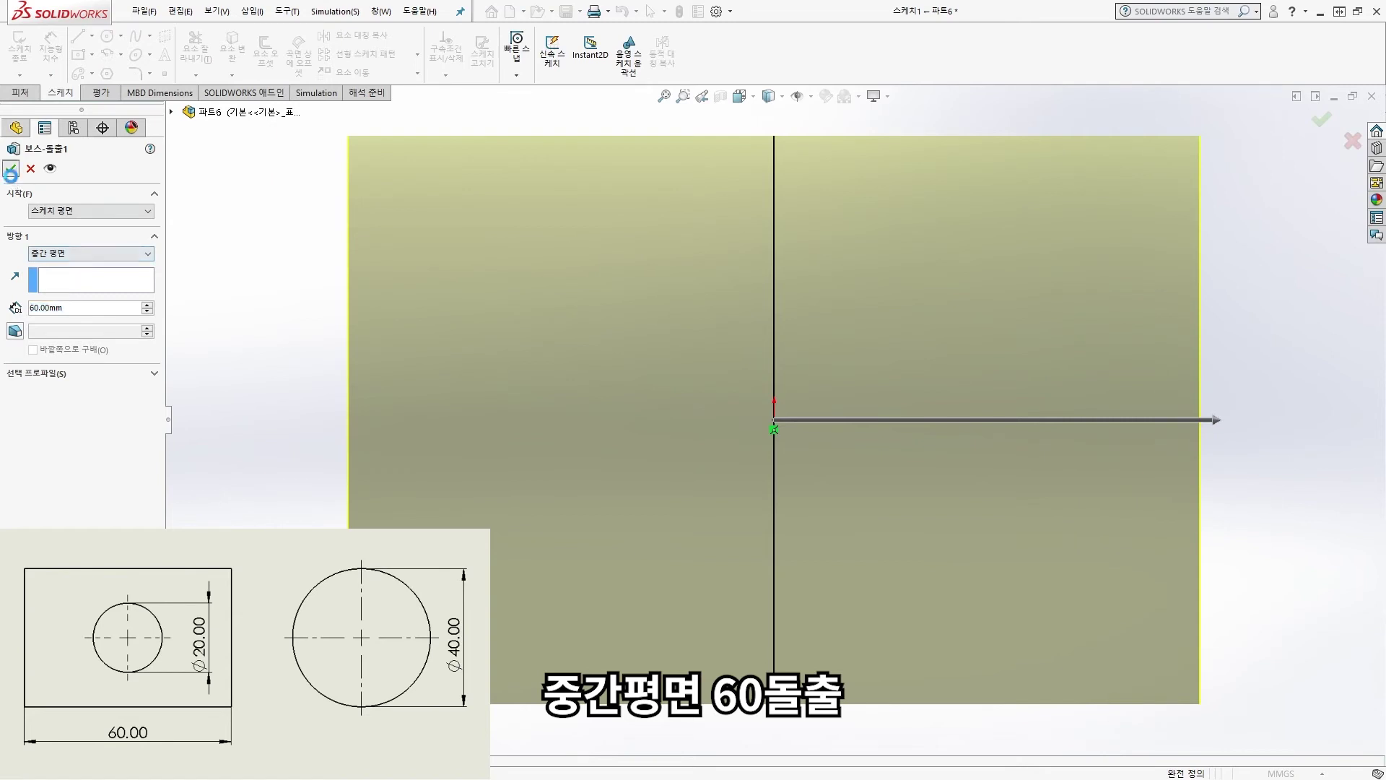
key("Return")
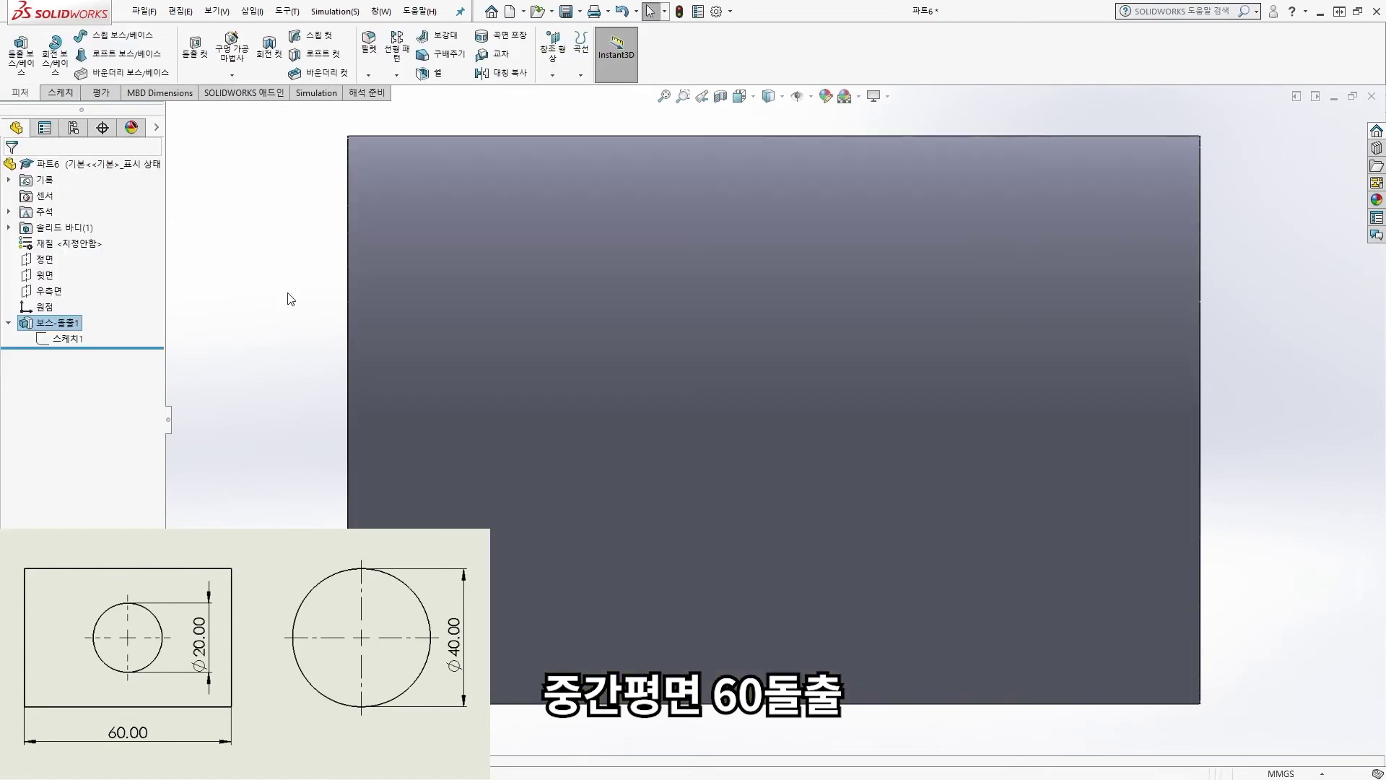
- Sketch a circle about 17.7 mm in diameter on the Front plane, centred on the origin
left_click(43, 257)
left_click(54, 234)
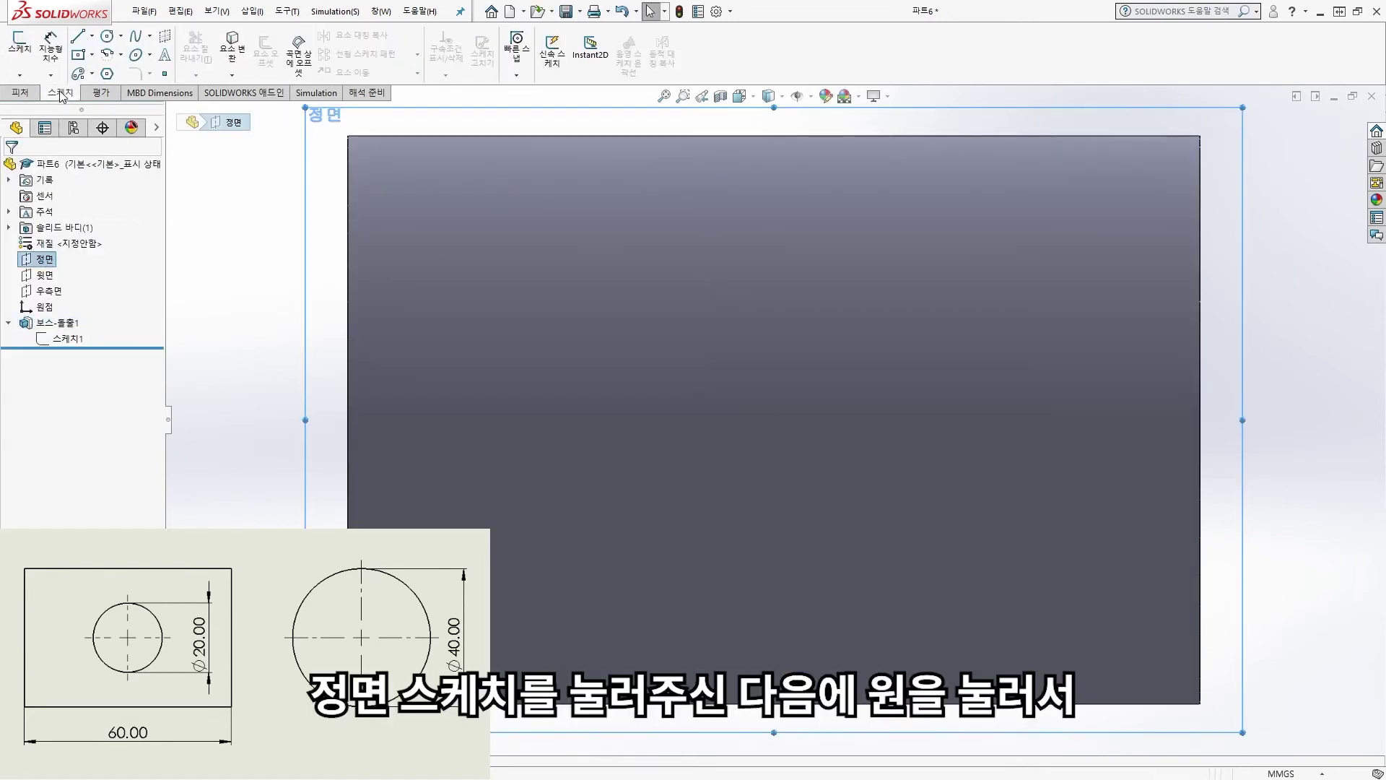
key("c")
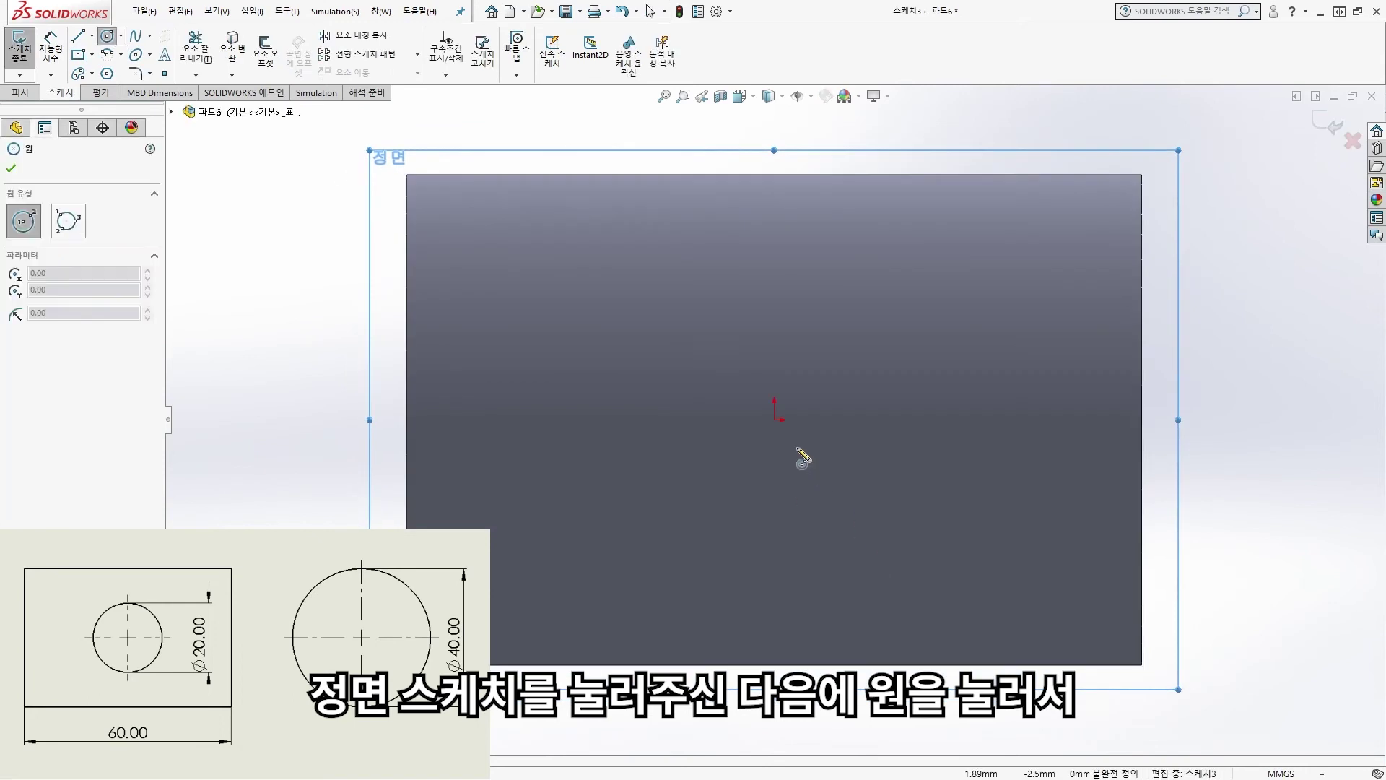
left_click(774, 419)
left_click(838, 511)
key("Escape")
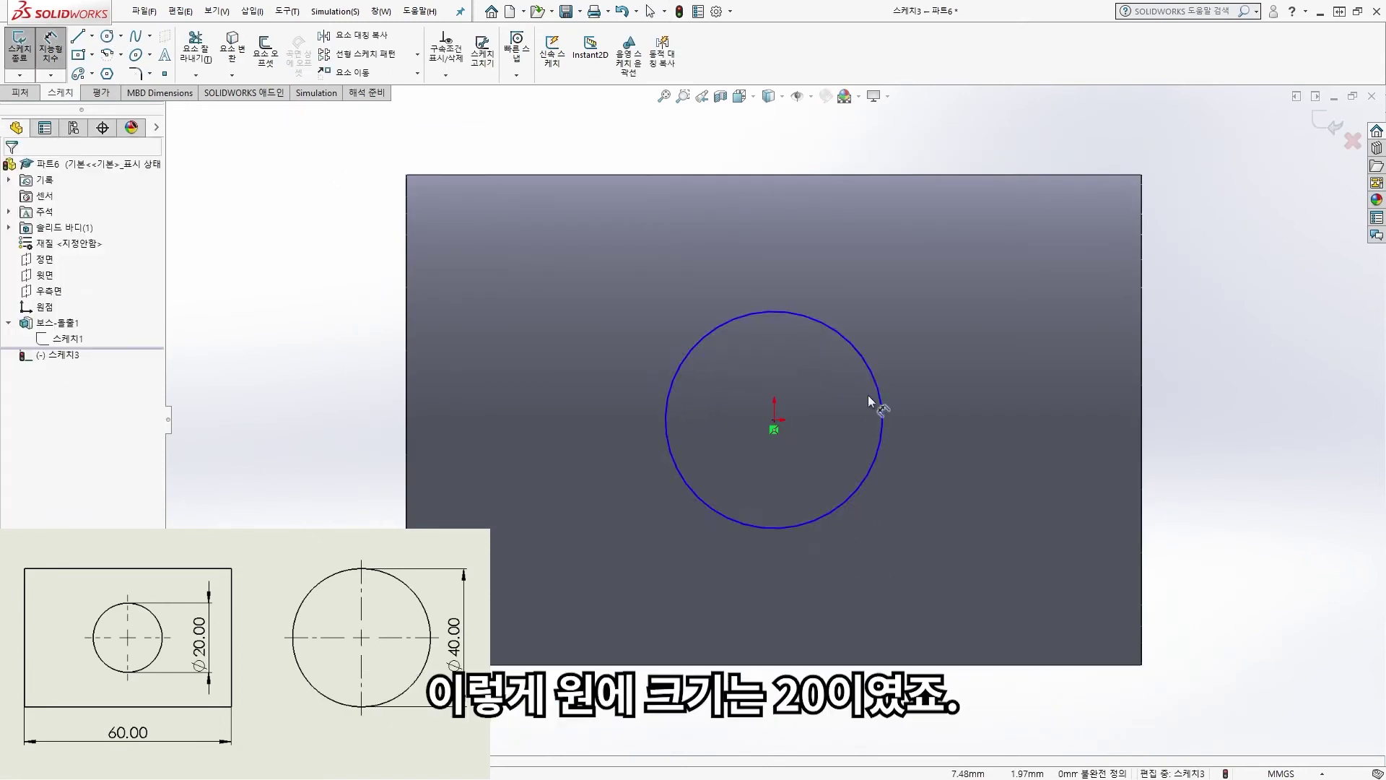
- Dimension the hole circle's diameter and set it to 20 mm
left_click(882, 400)
left_click(960, 433)
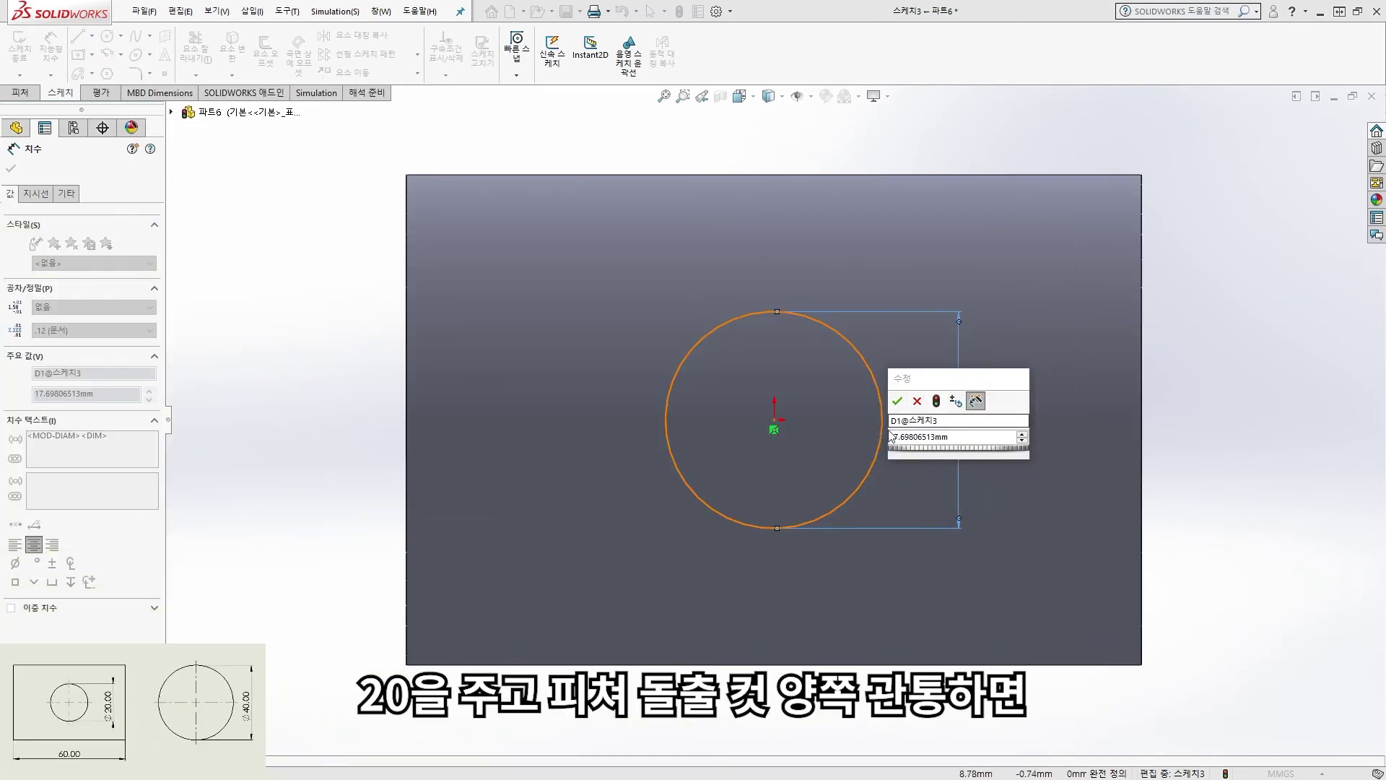
left_click(934, 436)
type("20")
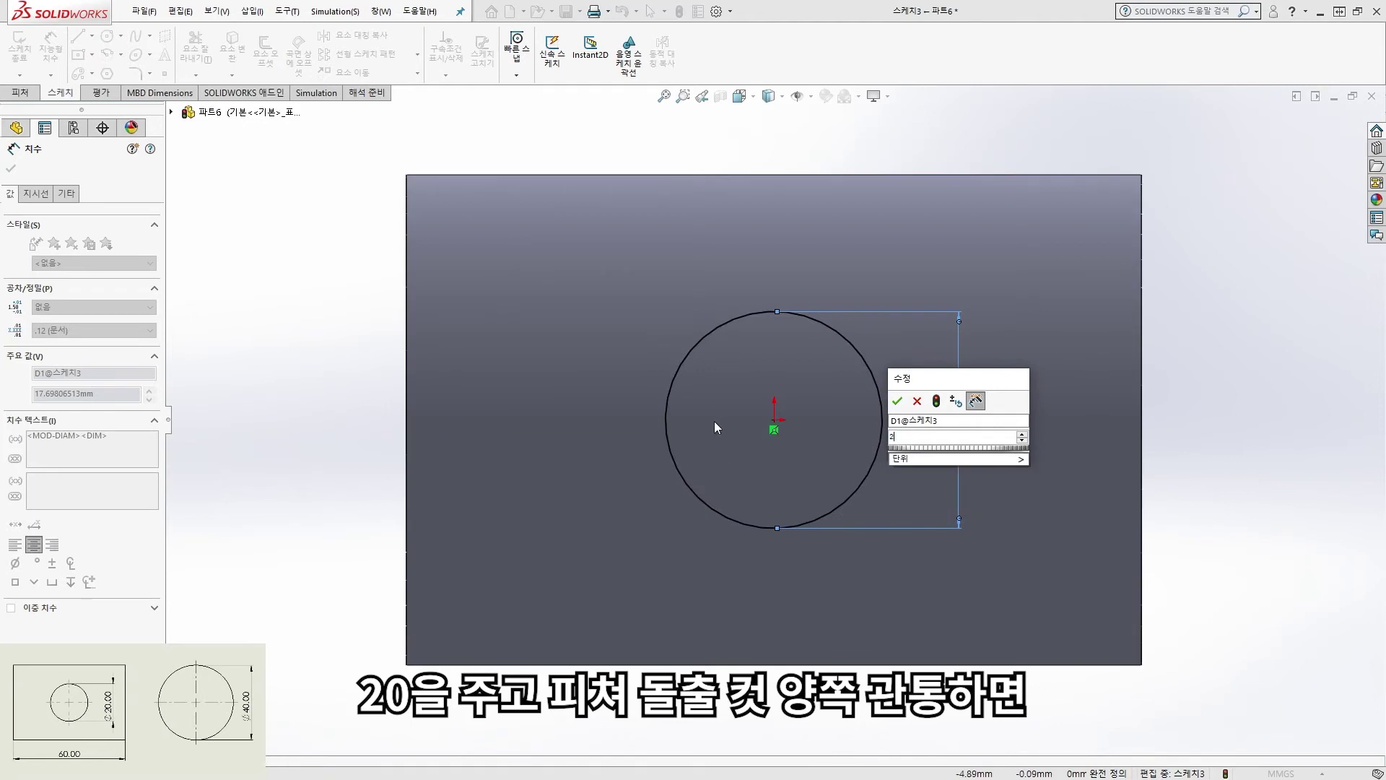
key("Return")
left_click(11, 168)
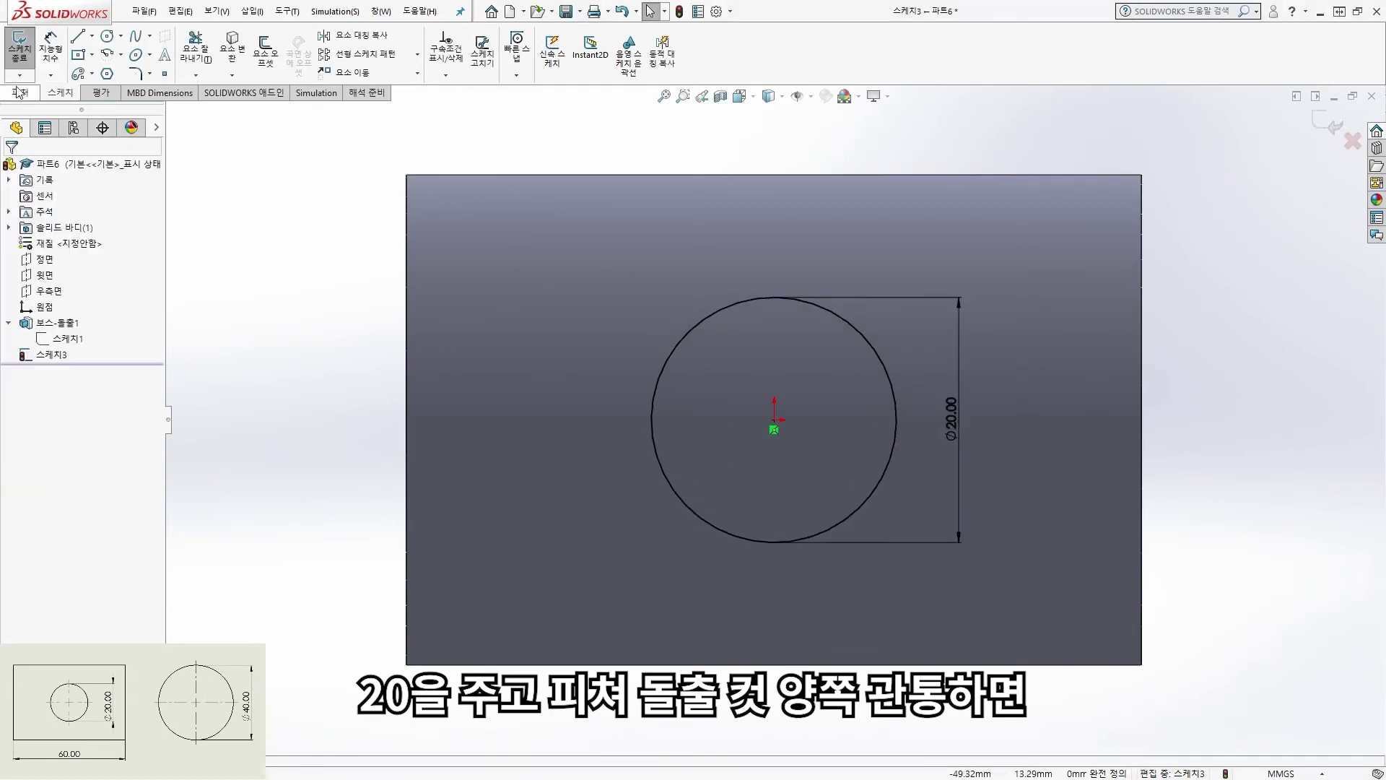
- Cut the circle through the cylinder with an extruded cut using the Through All - Both end condition
left_click(19, 92)
left_click(191, 49)
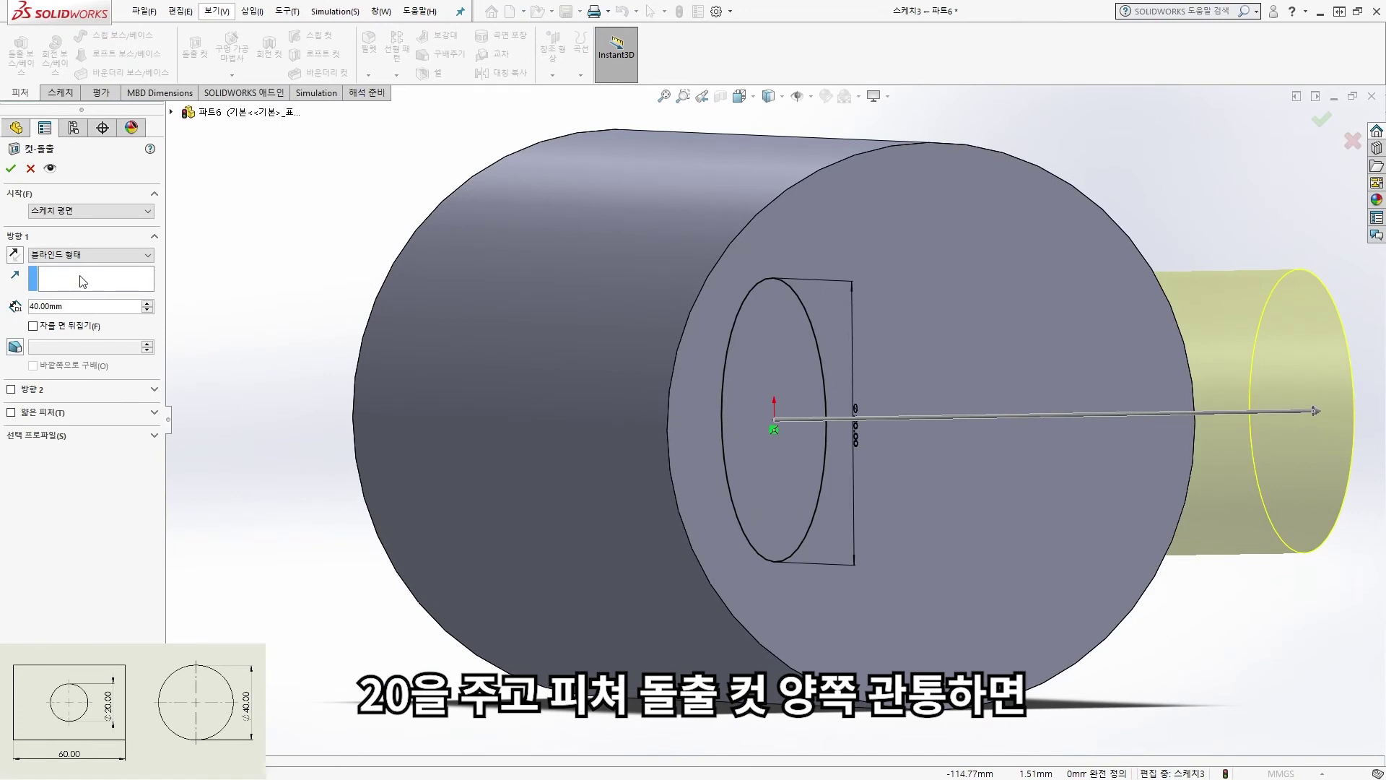
left_click(90, 254)
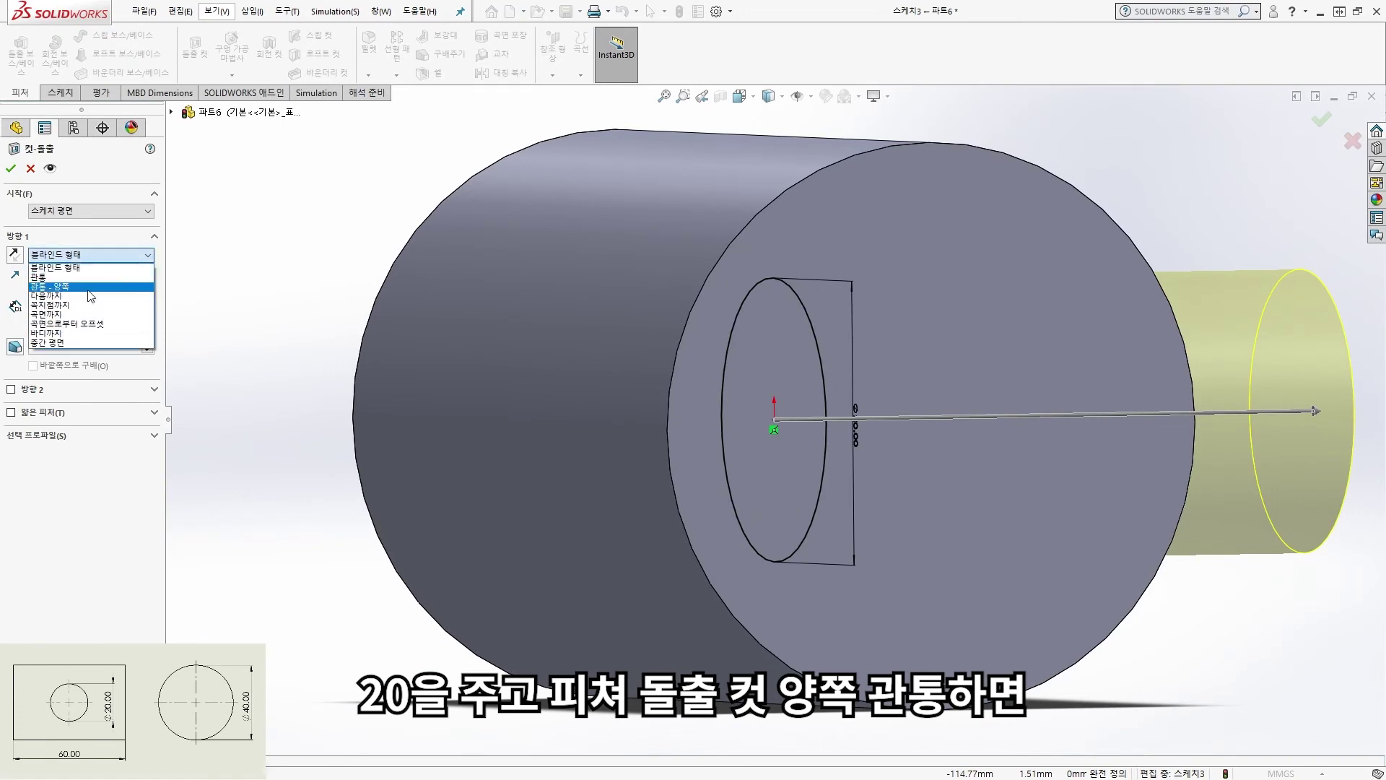
left_click(79, 336)
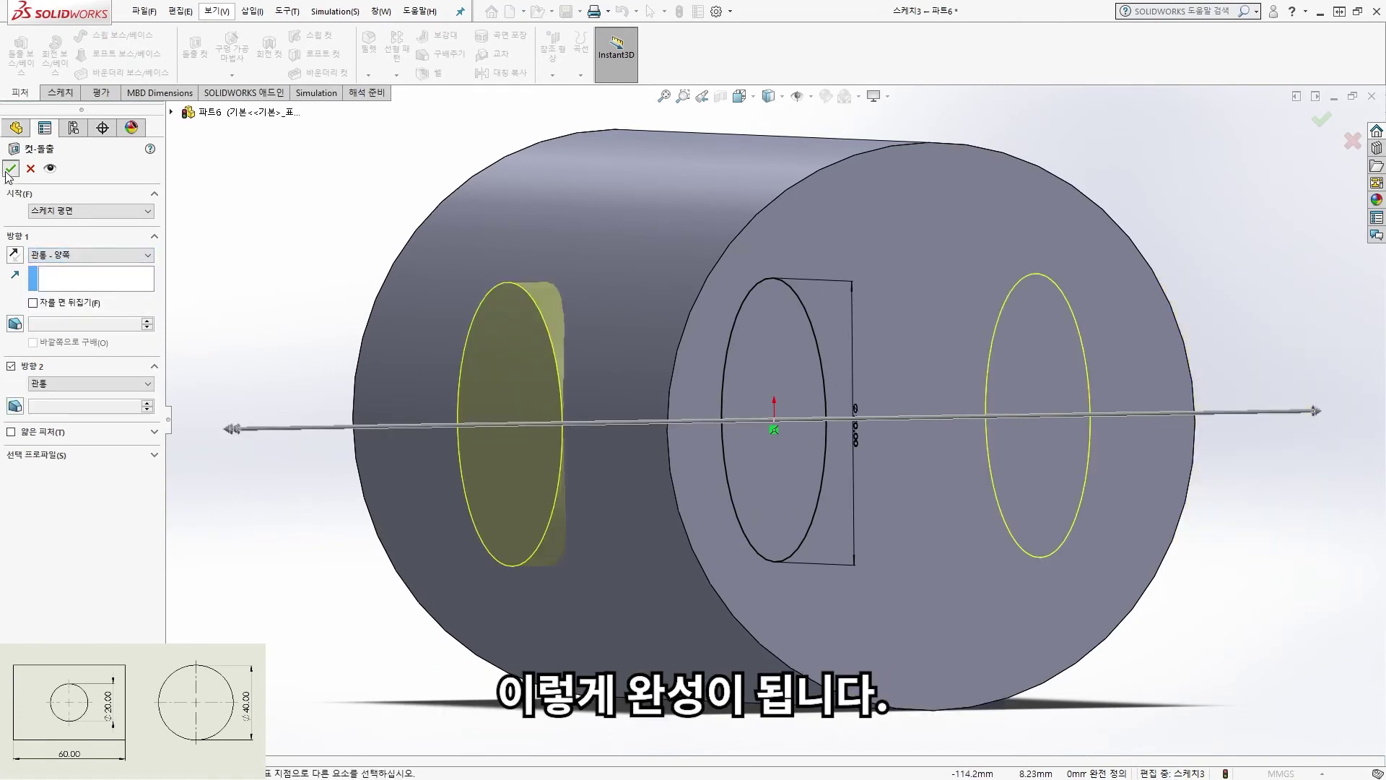
key("Return")
middle_click_drag(569, 329, 691, 355)
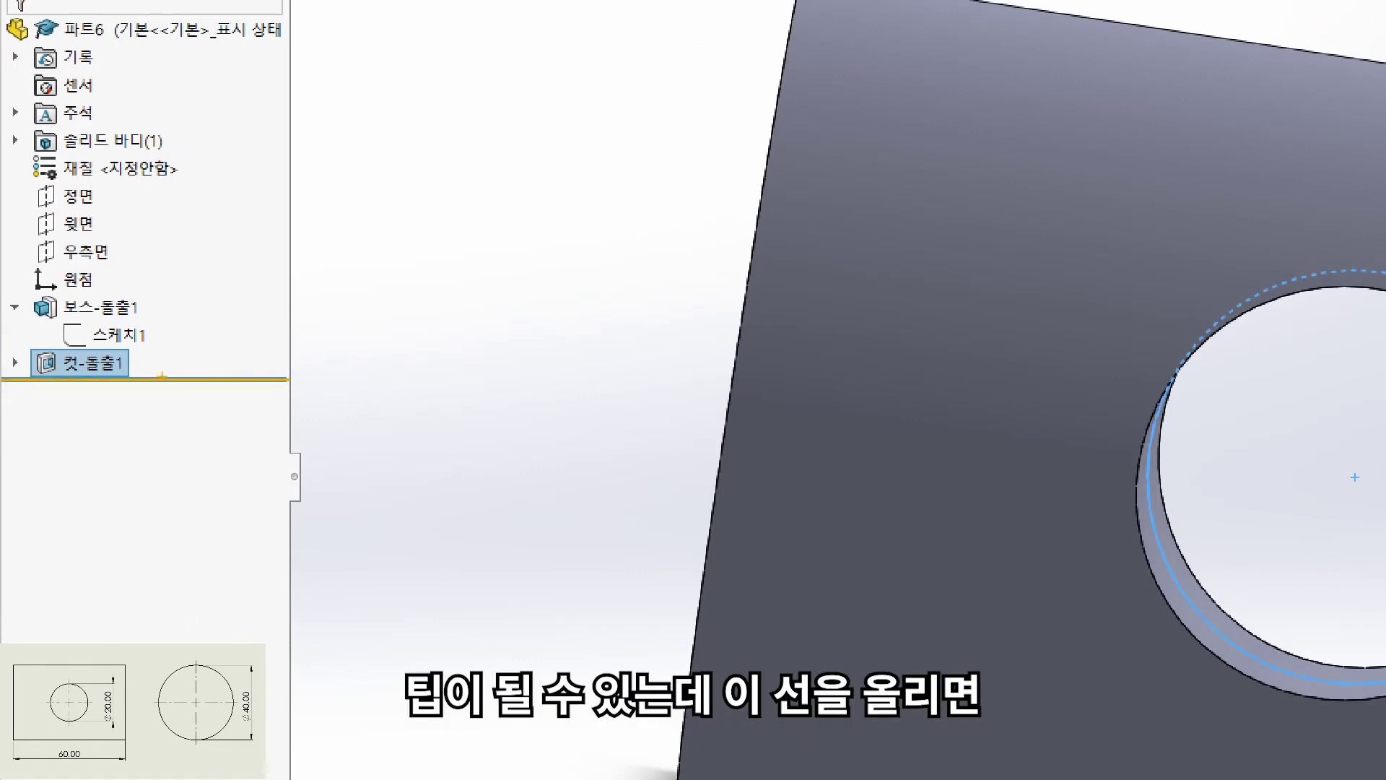
- Roll the feature history back to before the cut and before the boss extrusion, and return it to the end
left_click_drag(242, 378, 242, 349)
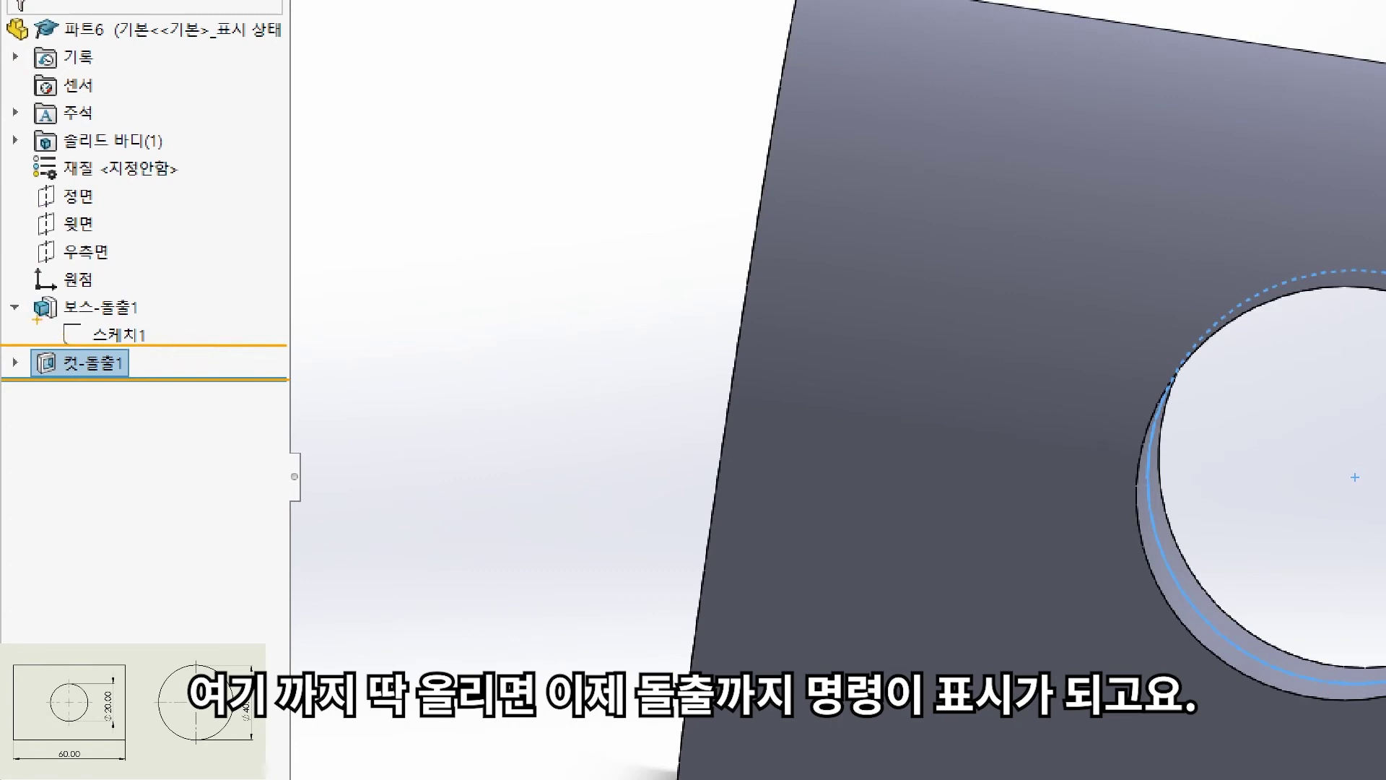
left_click_drag(16, 303, 287, 300)
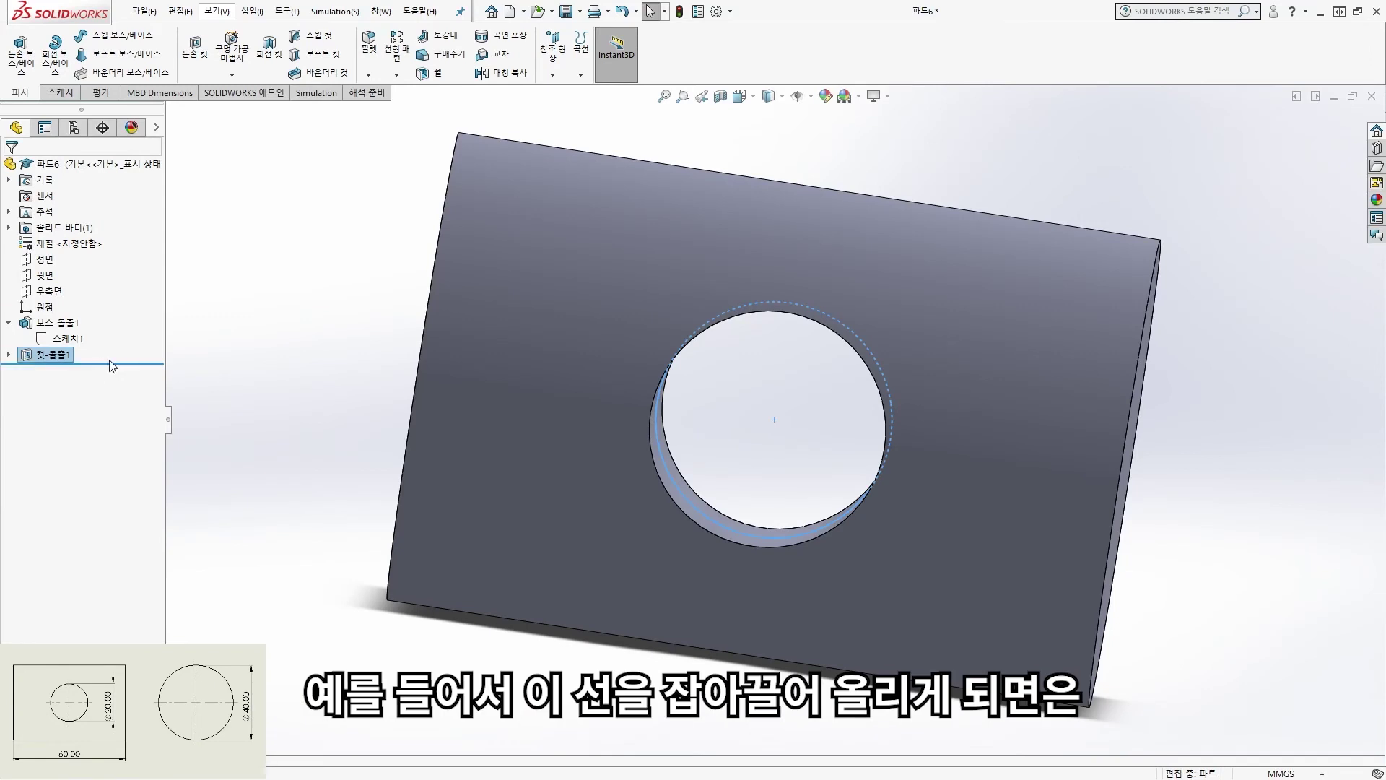
left_click_drag(119, 357, 119, 348)
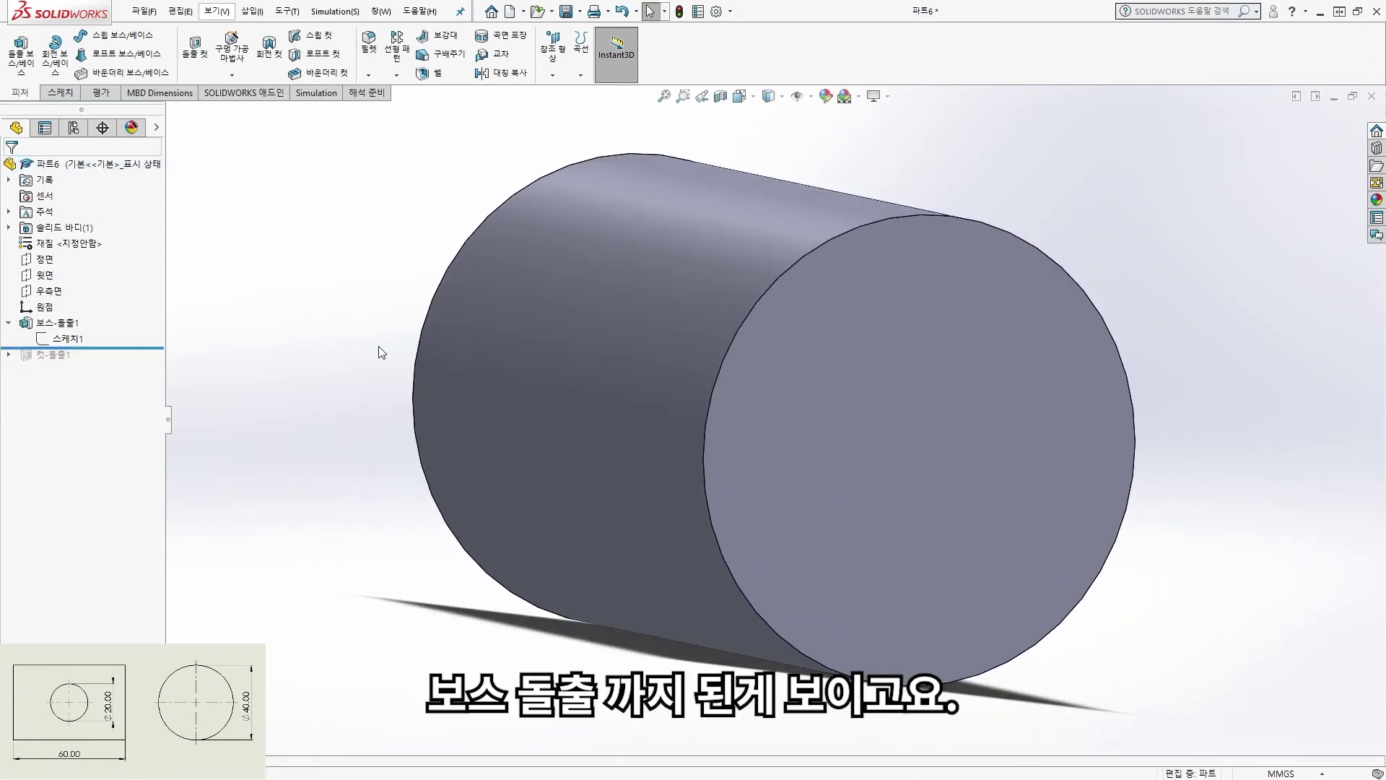
left_click_drag(101, 347, 116, 313)
left_click(792, 420)
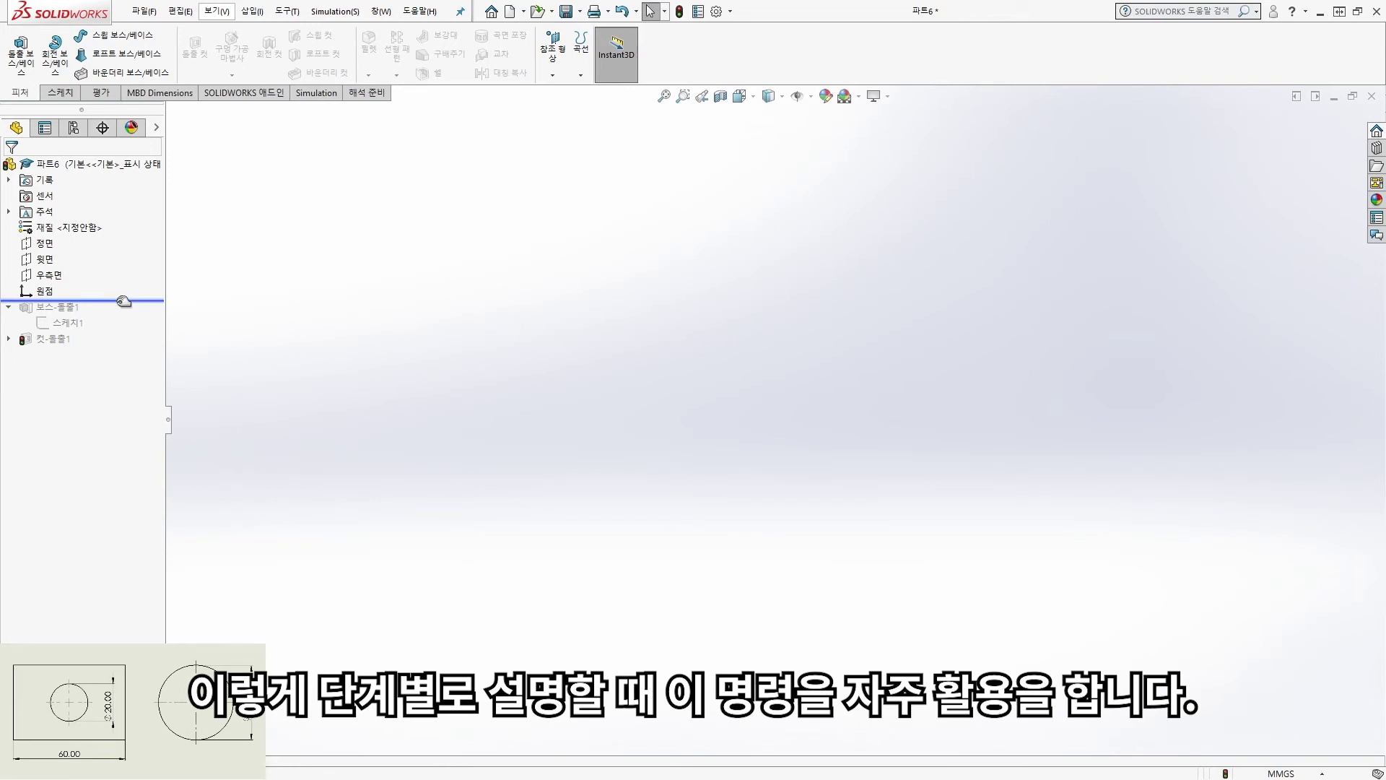
left_click_drag(124, 301, 117, 361)
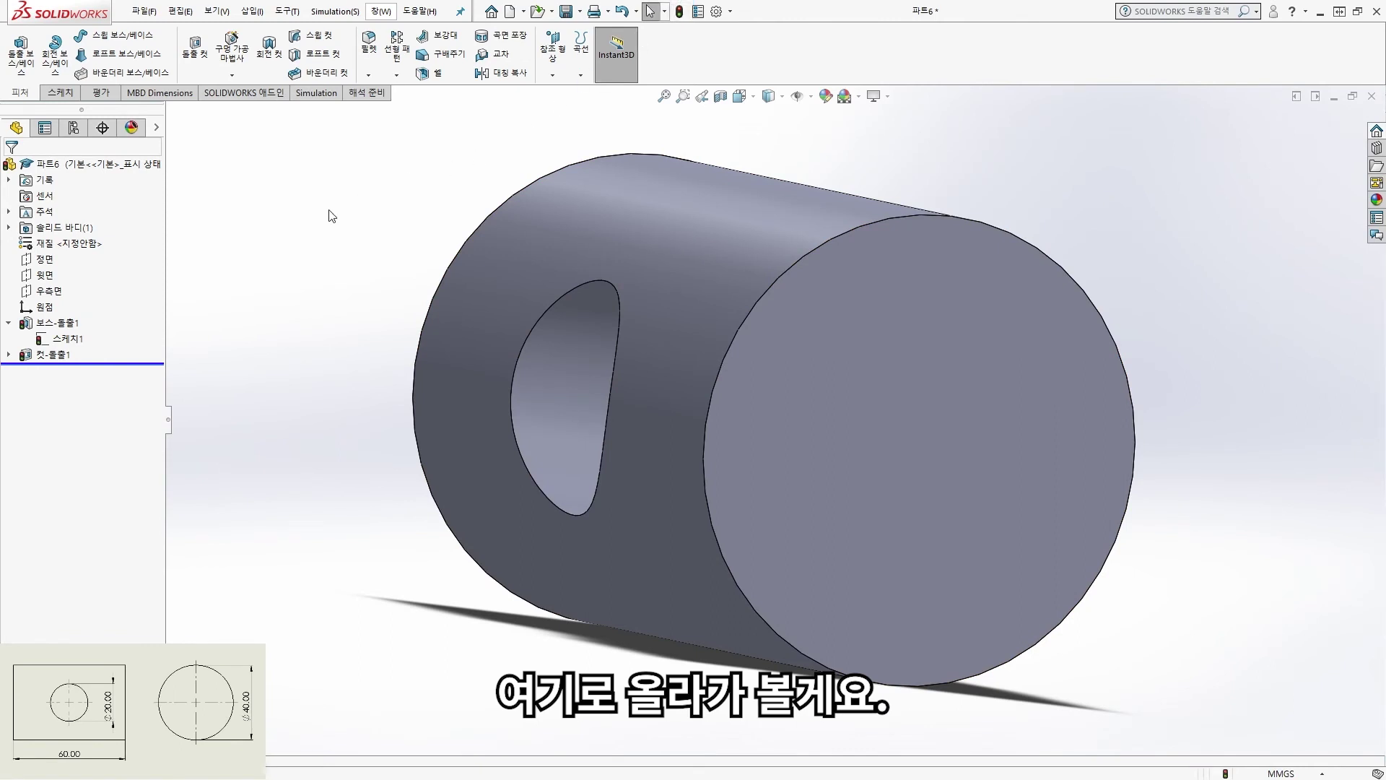
- Roll the history back to before the cut and open the boss extrusion's sketch for editing
left_click(60, 323)
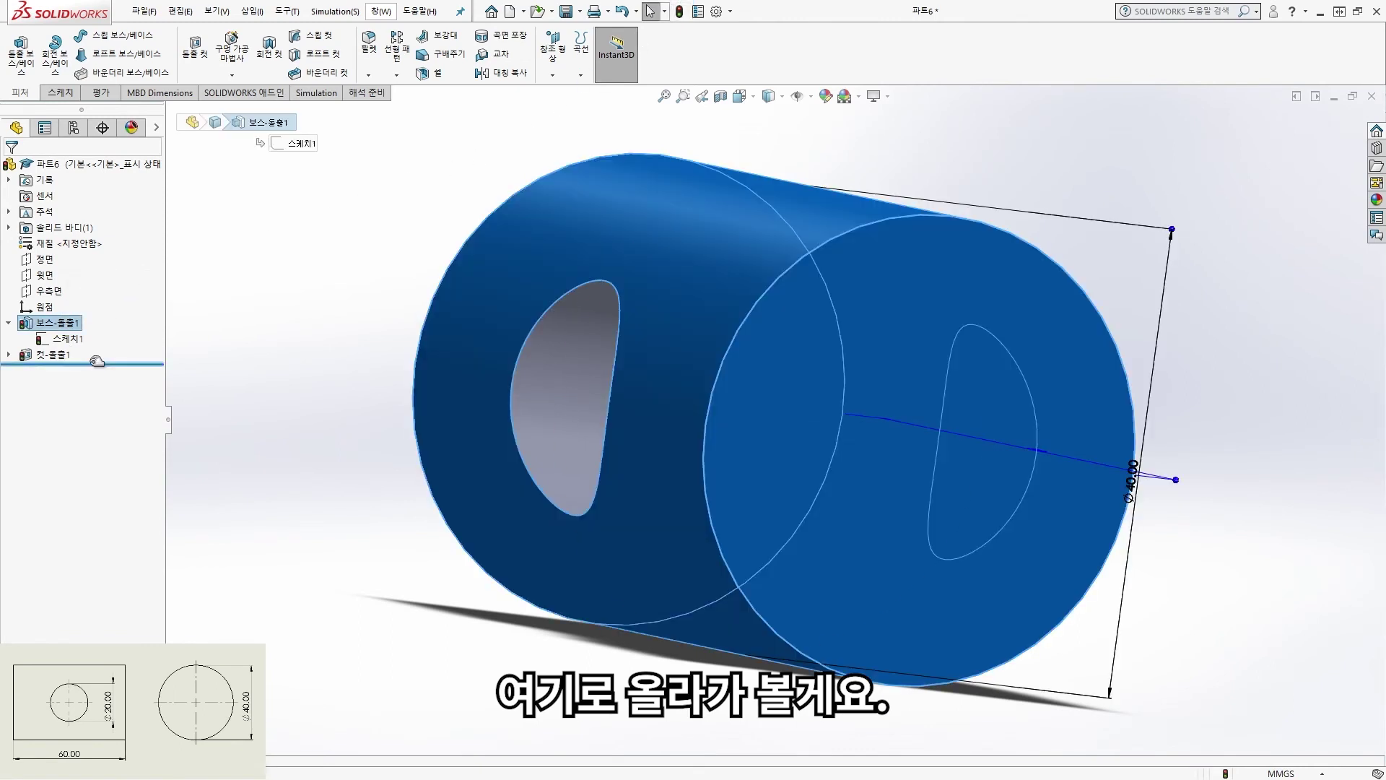
left_click_drag(92, 363, 86, 347)
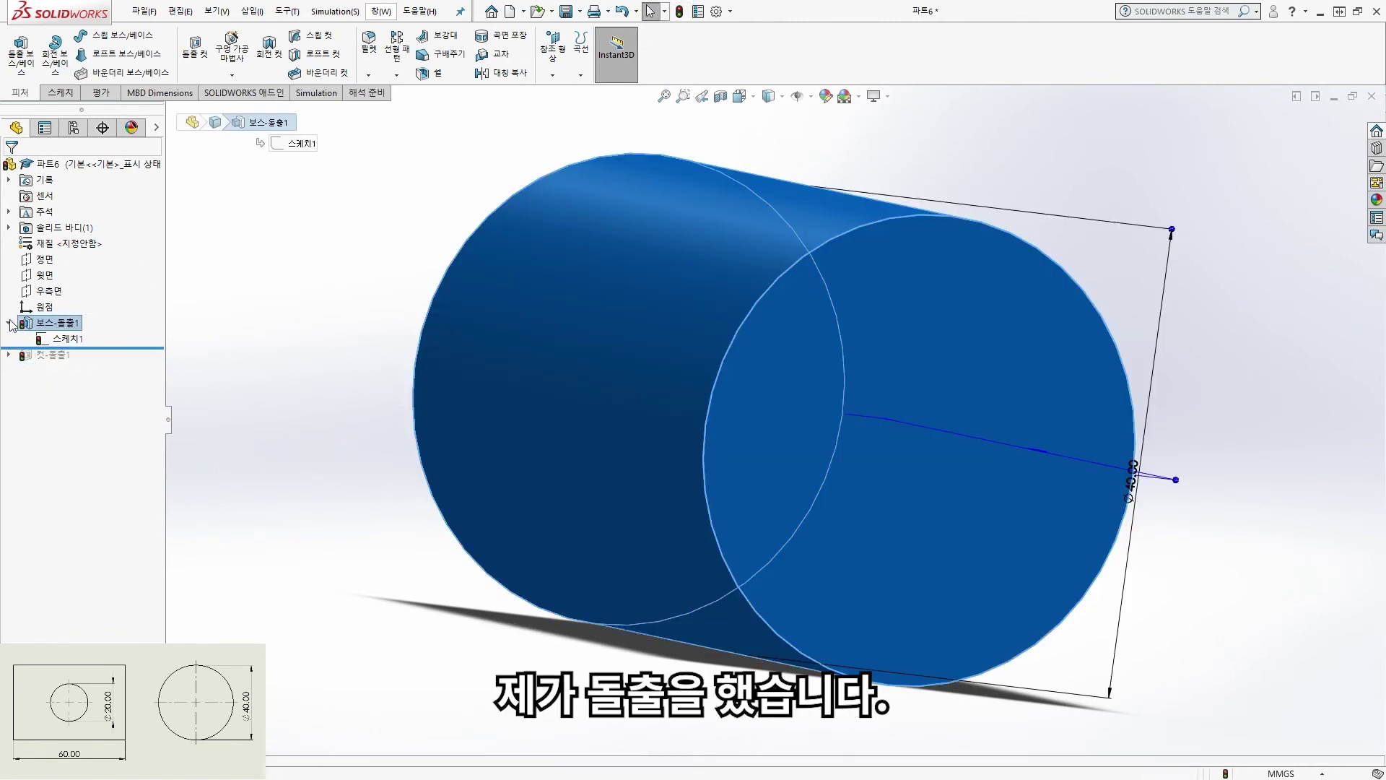
left_click(69, 339)
left_click(62, 292)
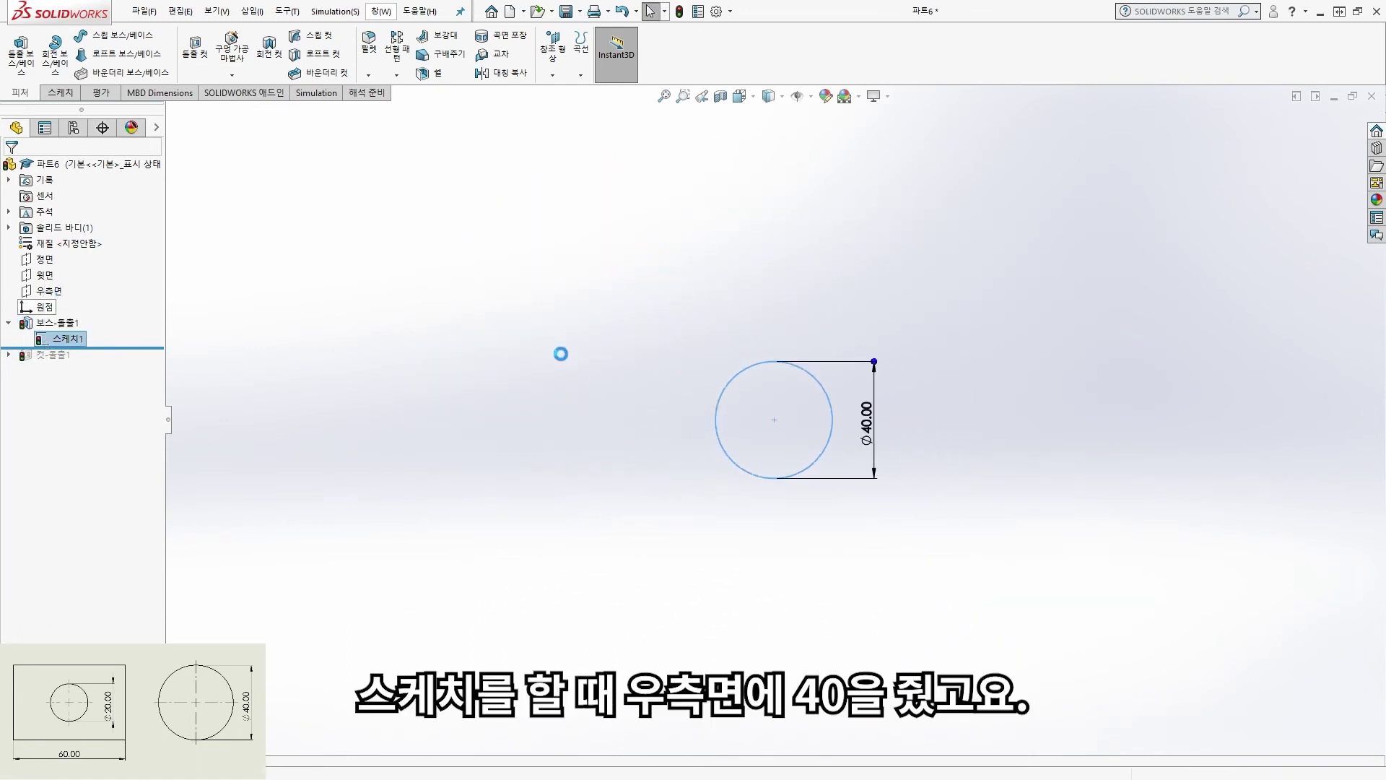
- Exit the boss sketch, open the boss extrusion's definition to examine its end condition and depth, and accept it as it is
middle_click_drag(777, 424, 764, 418)
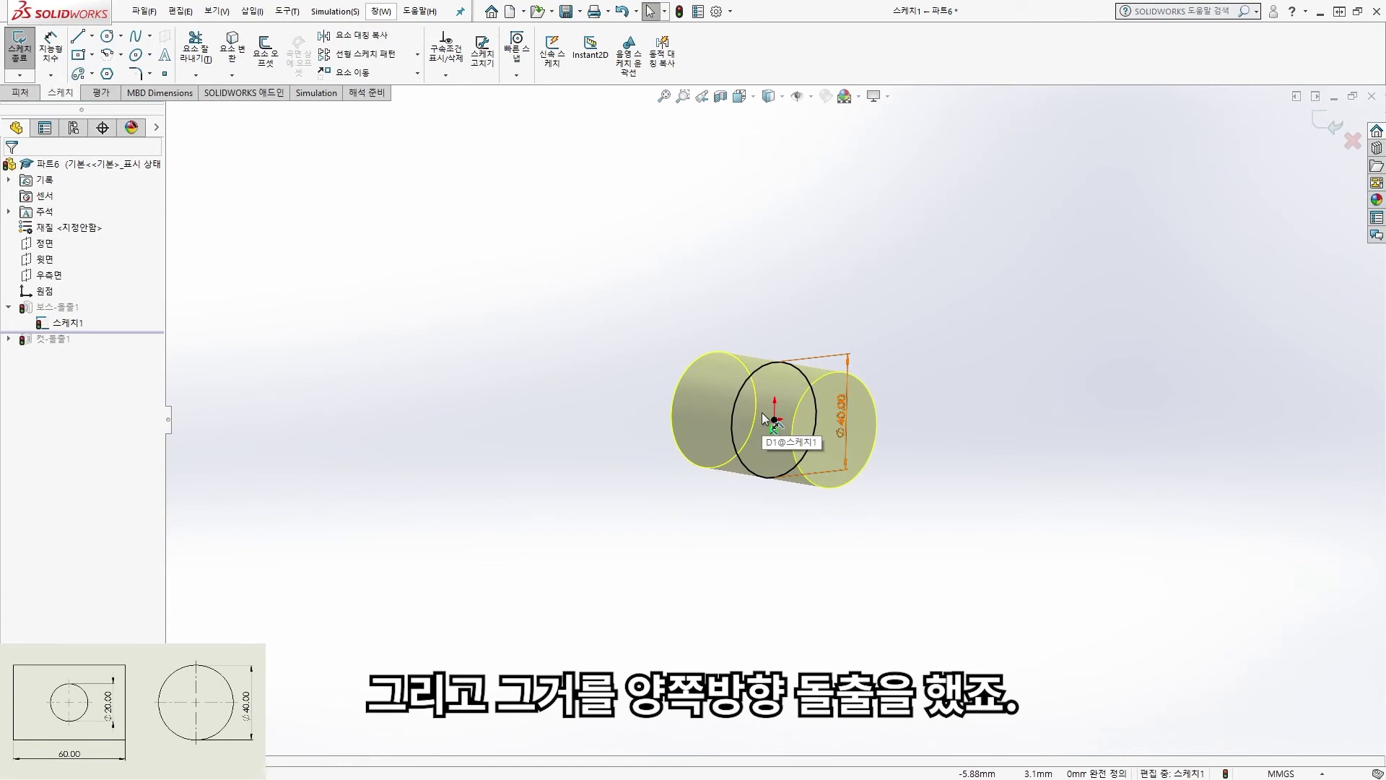
left_click(20, 45)
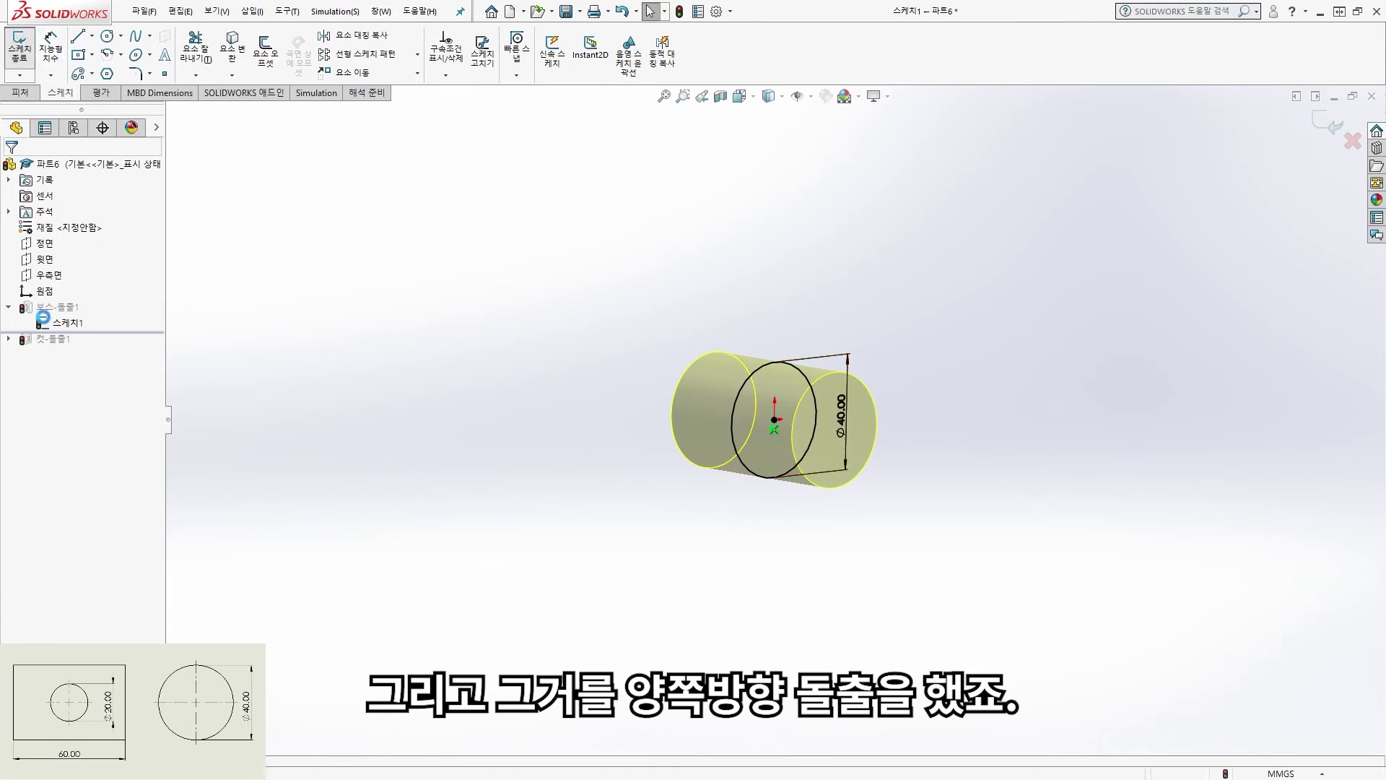
left_click(34, 325)
left_click(129, 280)
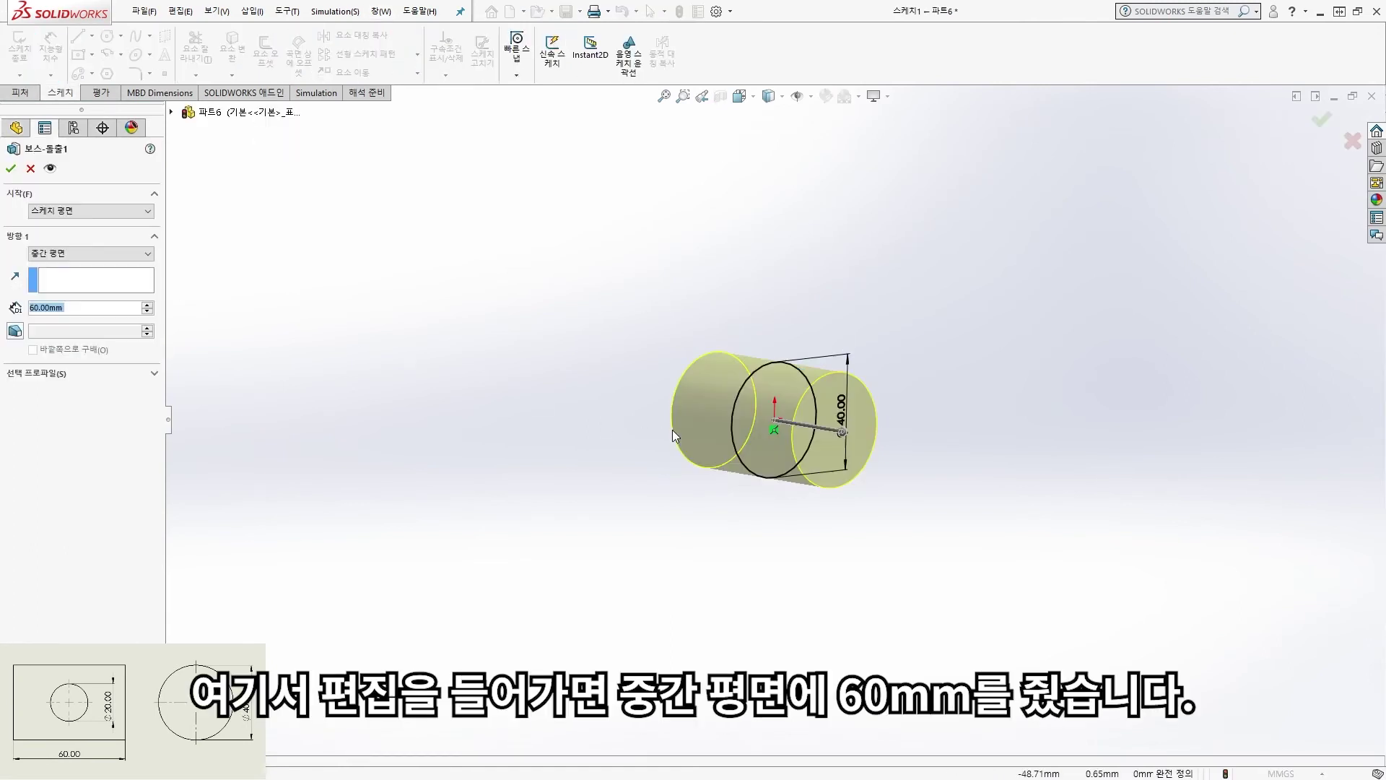
scroll(953, 491, "up", 3)
scroll(954, 495, "down", 4)
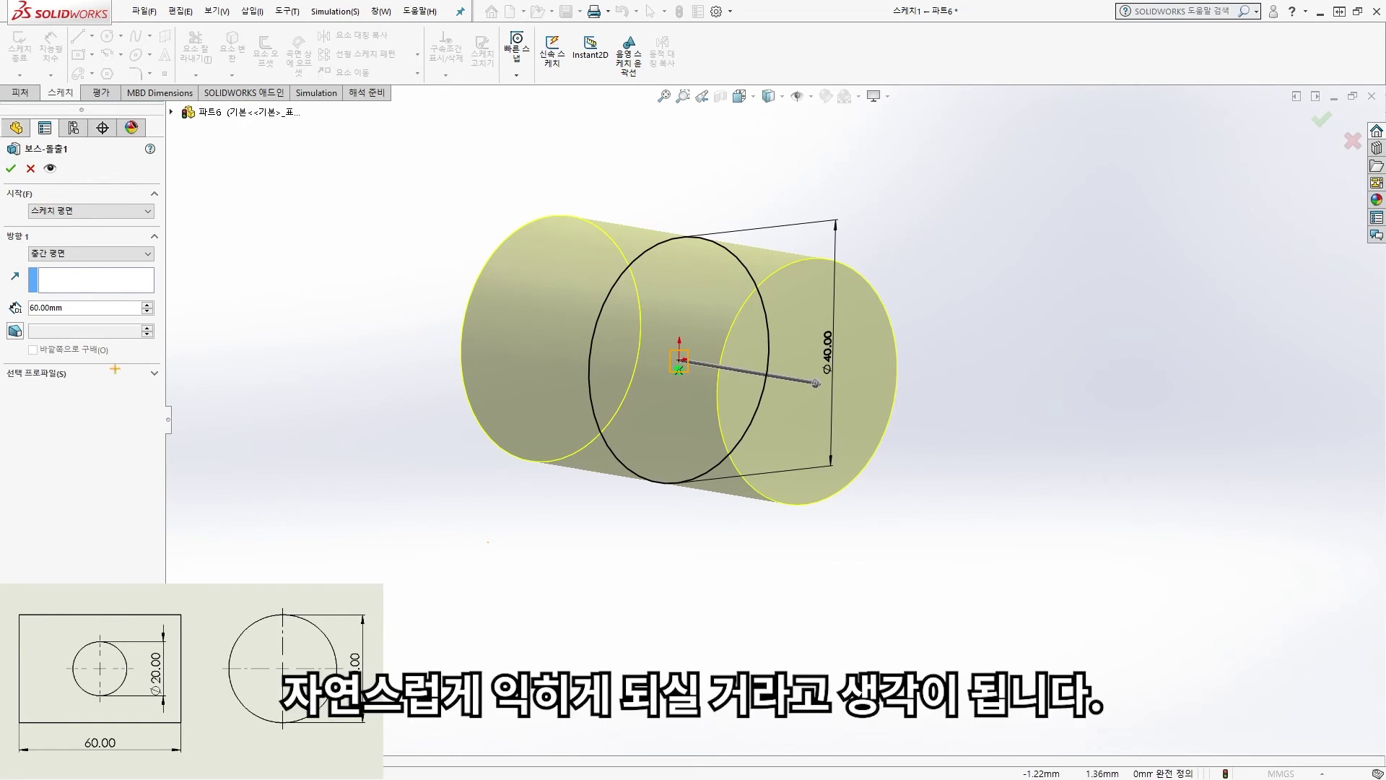
left_click(10, 168)
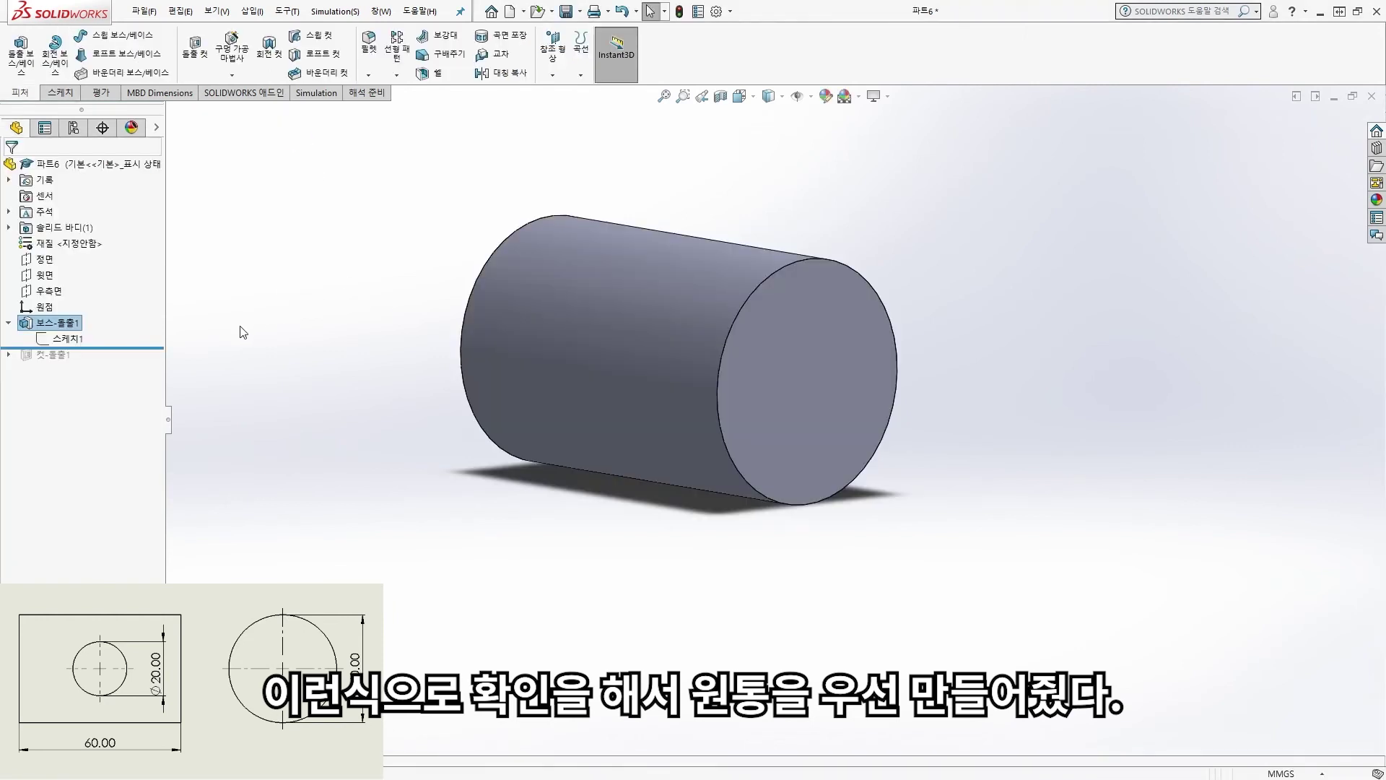
- Roll the history forward past the cut and inspect the hole circle's sketch face-on in edit mode before closing it
left_click(128, 348)
left_click_drag(129, 348, 128, 365)
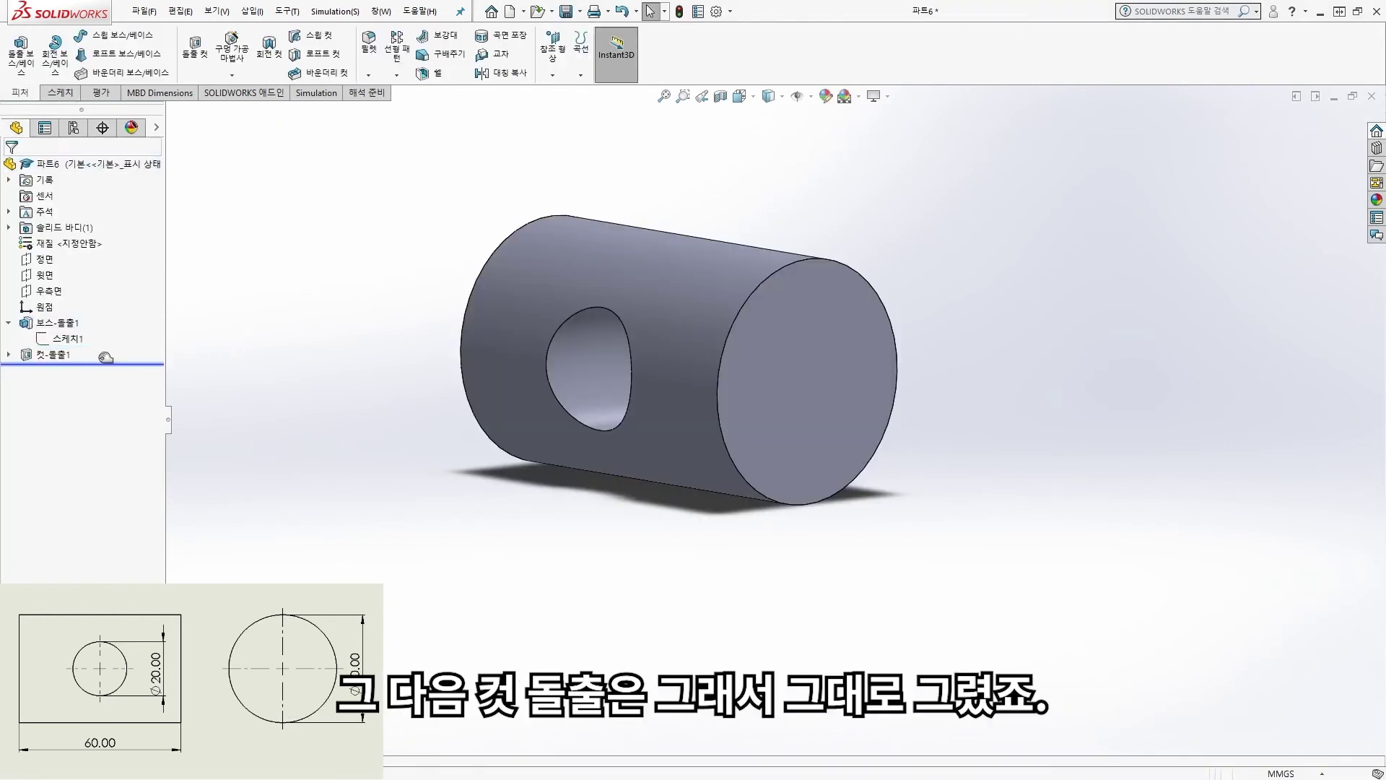
left_click(59, 374)
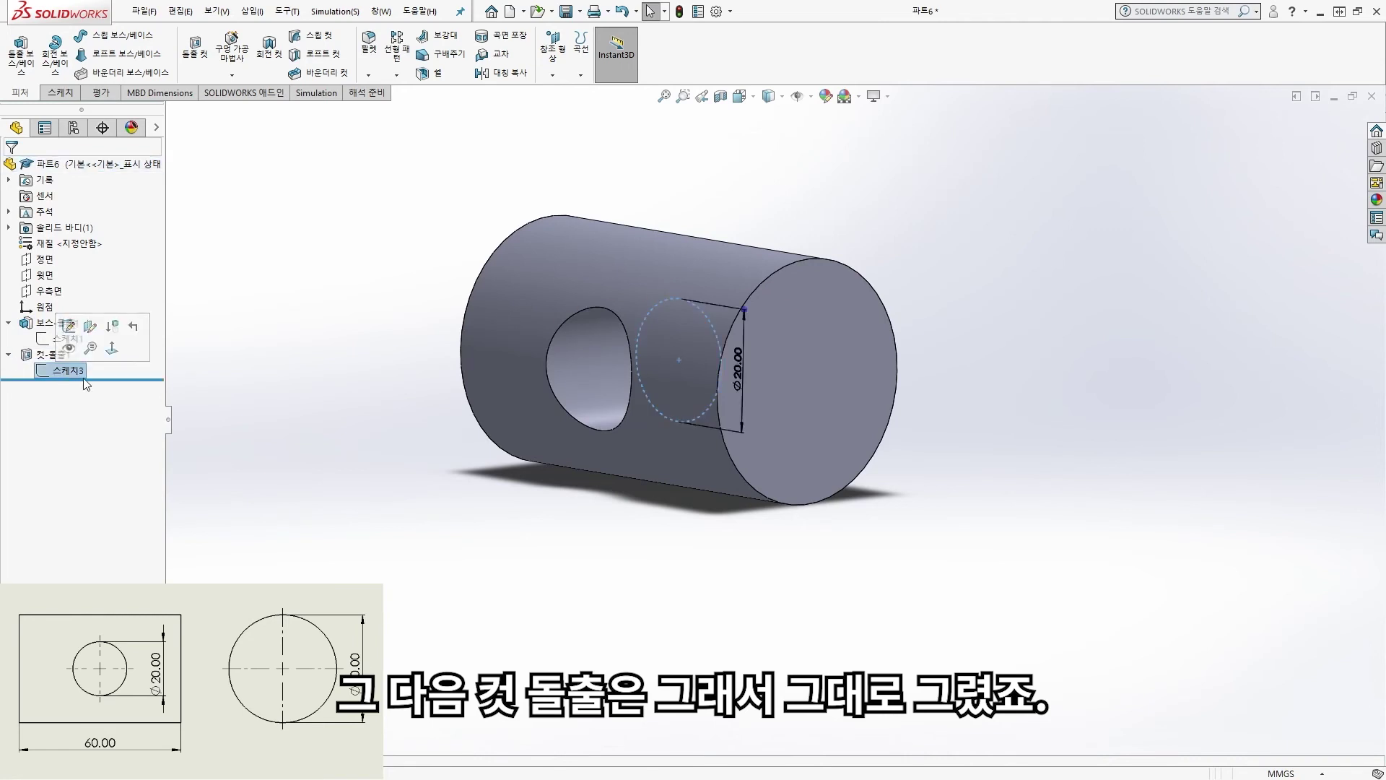
left_click(112, 348)
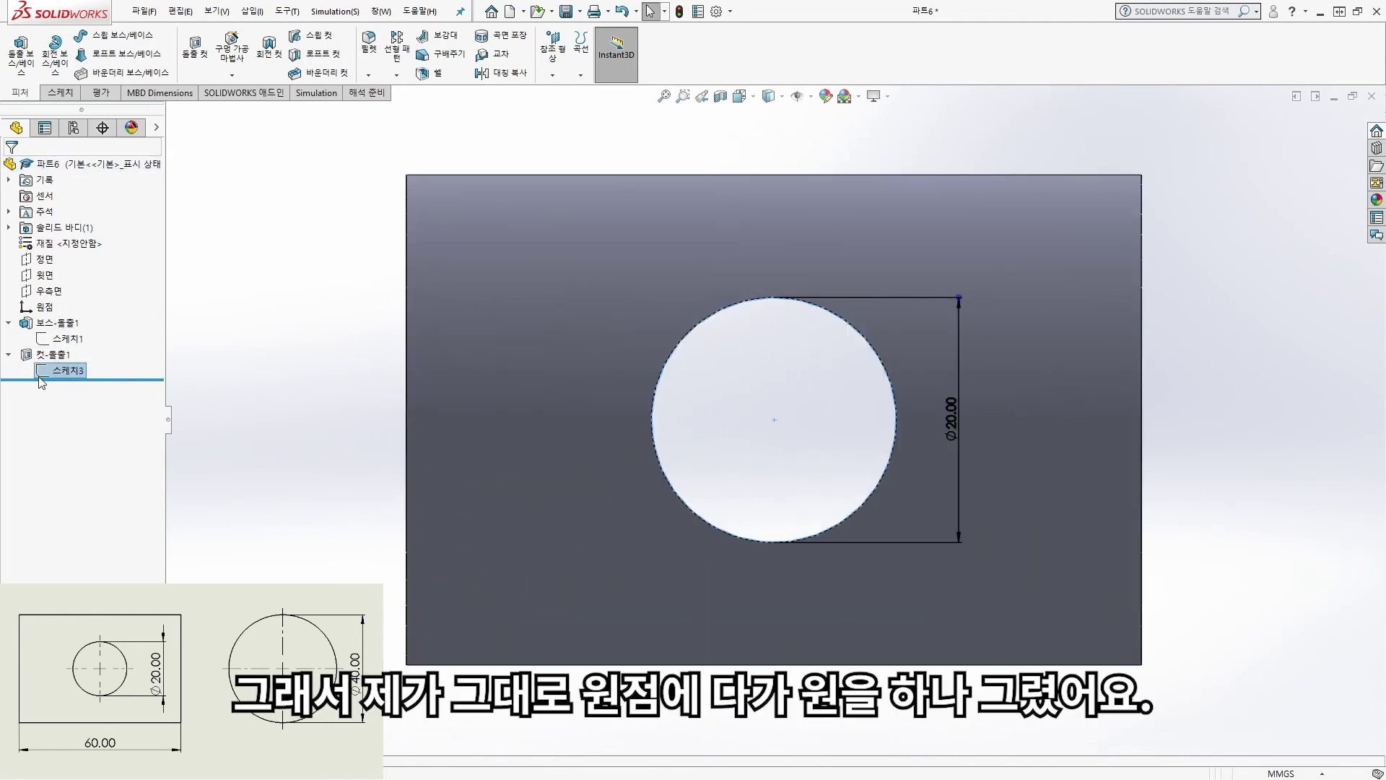
left_click(53, 337)
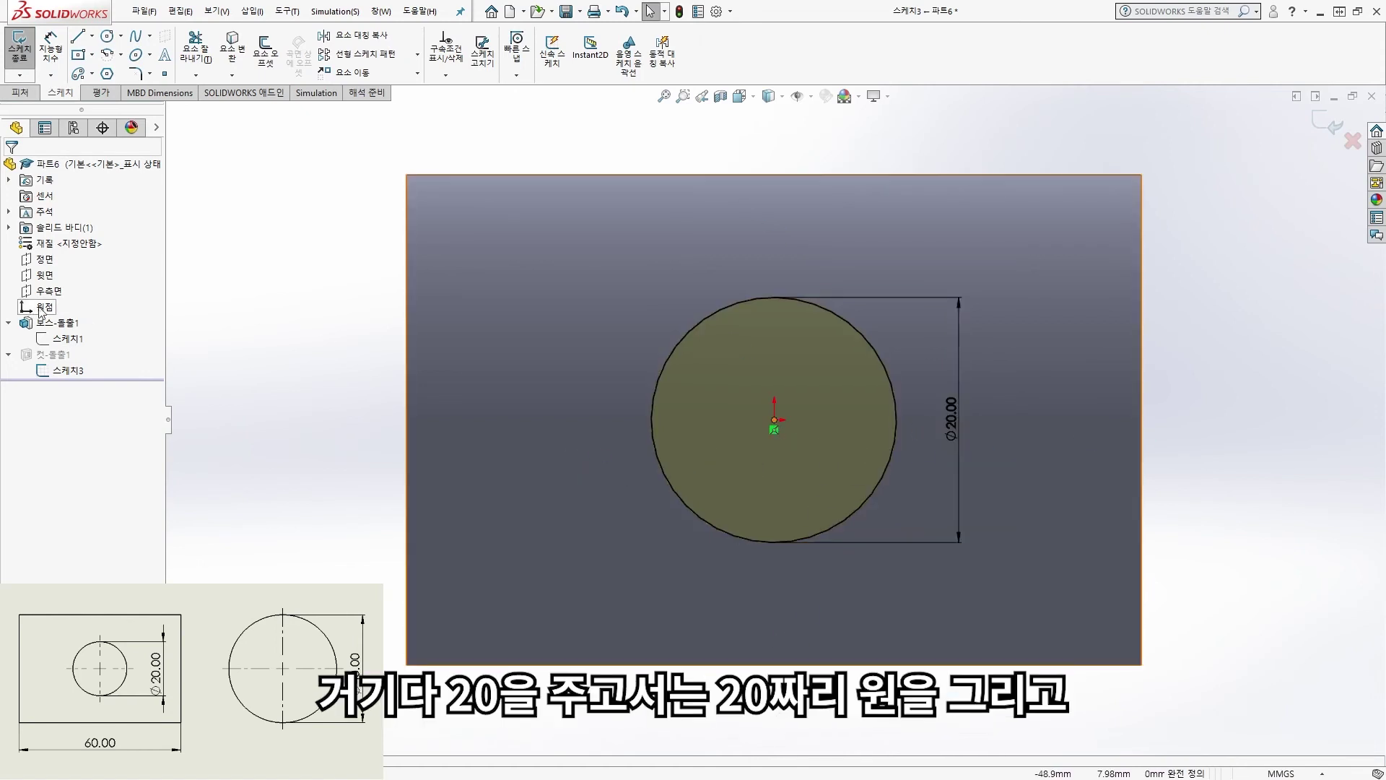
left_click(22, 54)
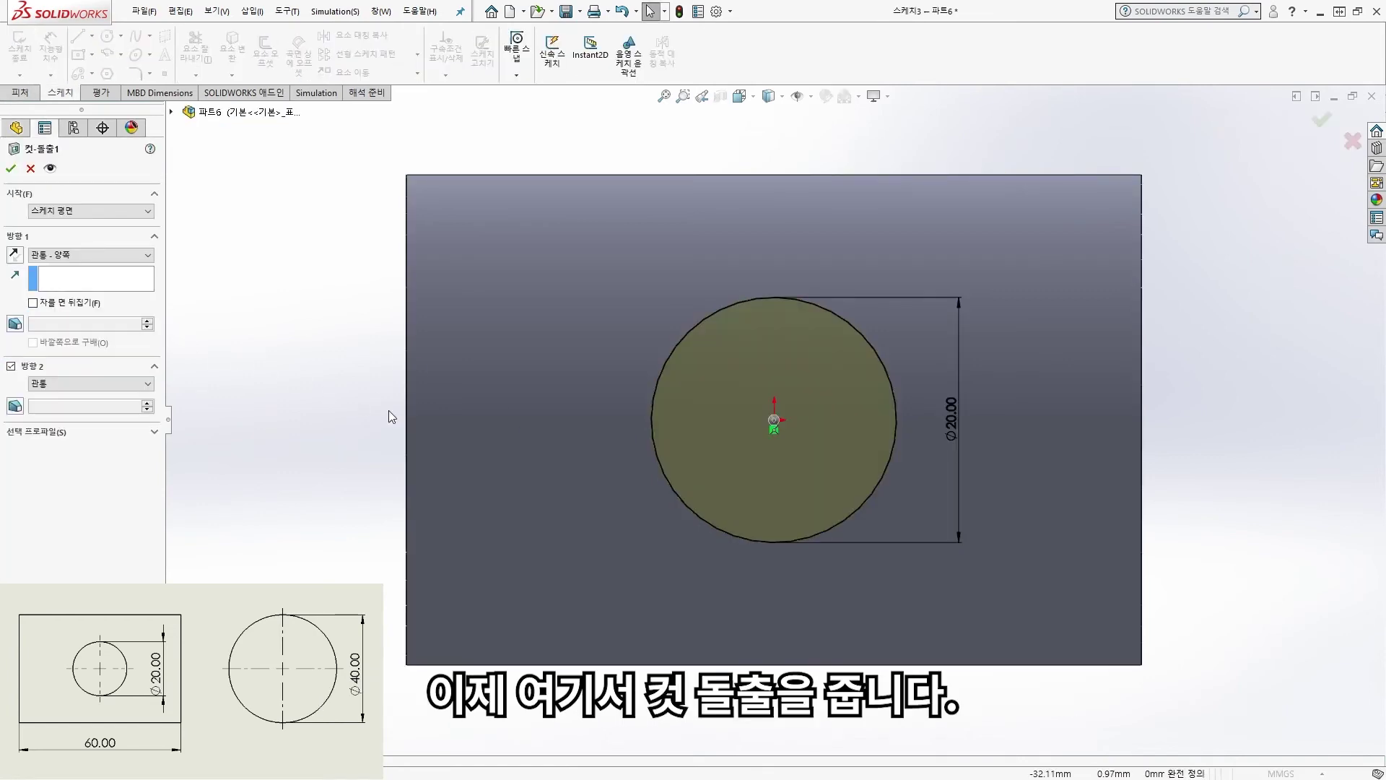
- Examine how the cut's definition extends the central circle through both sides of the cylinder, and accept it as it is
mouse_move(390, 411)
middle_mouse_down()
mouse_move(619, 458)
mouse_move(603, 457)
mouse_move(613, 473)
middle_mouse_up()
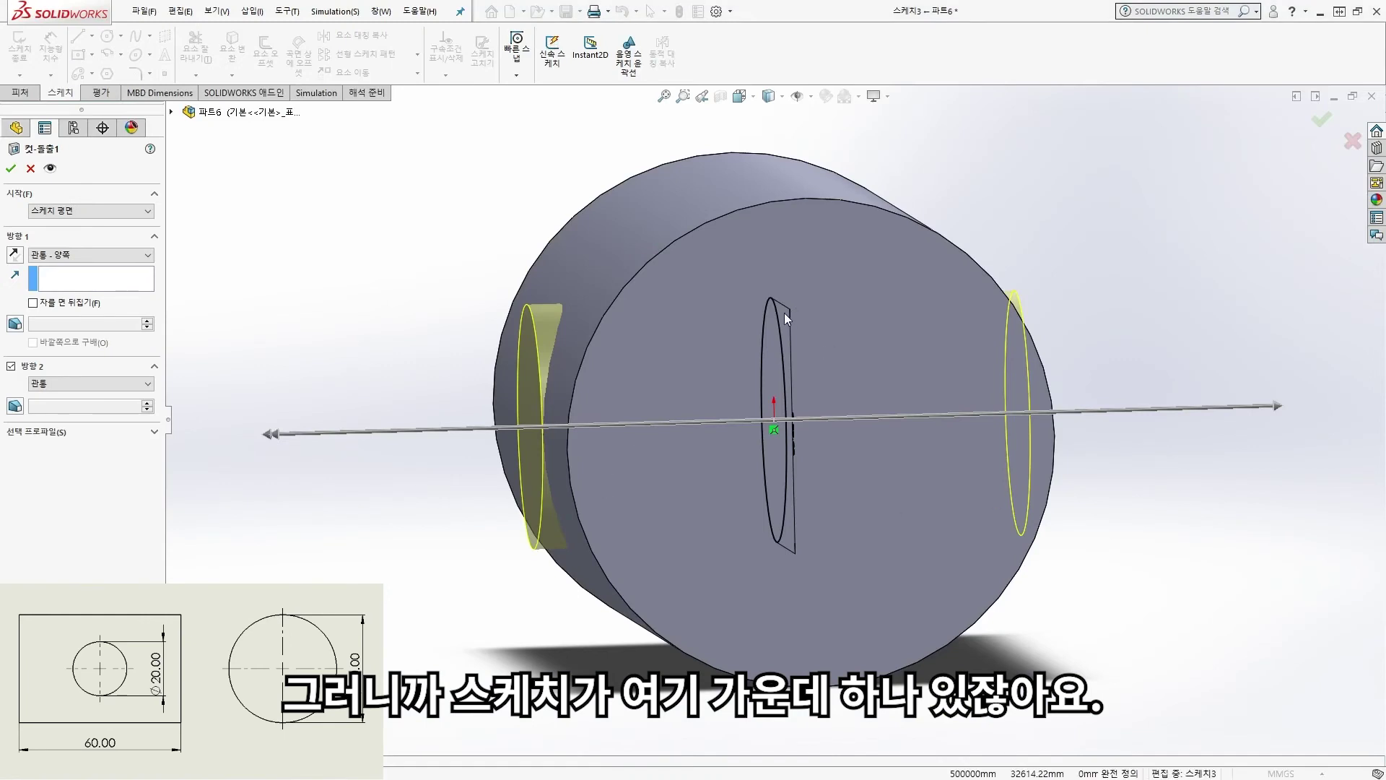
left_click_drag(758, 284, 818, 507)
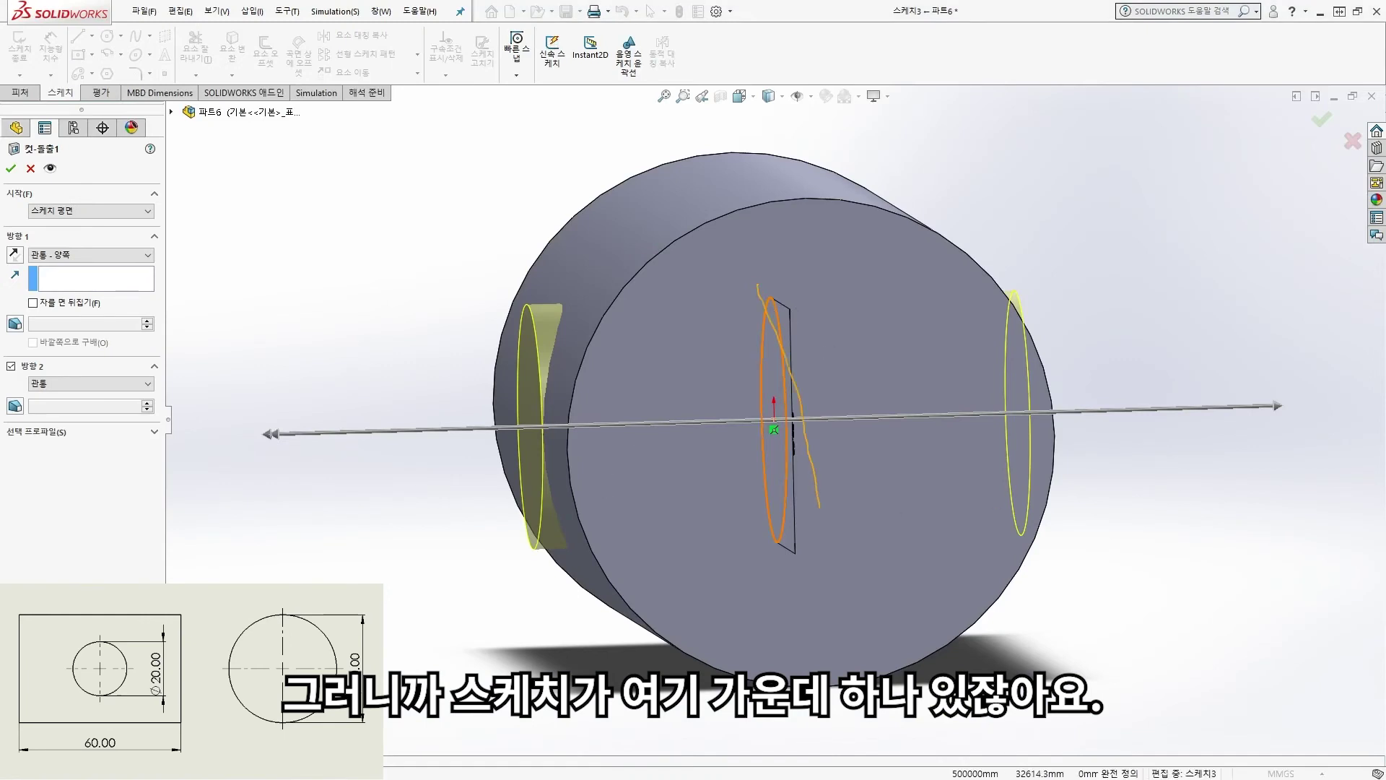
left_click_drag(745, 281, 821, 575)
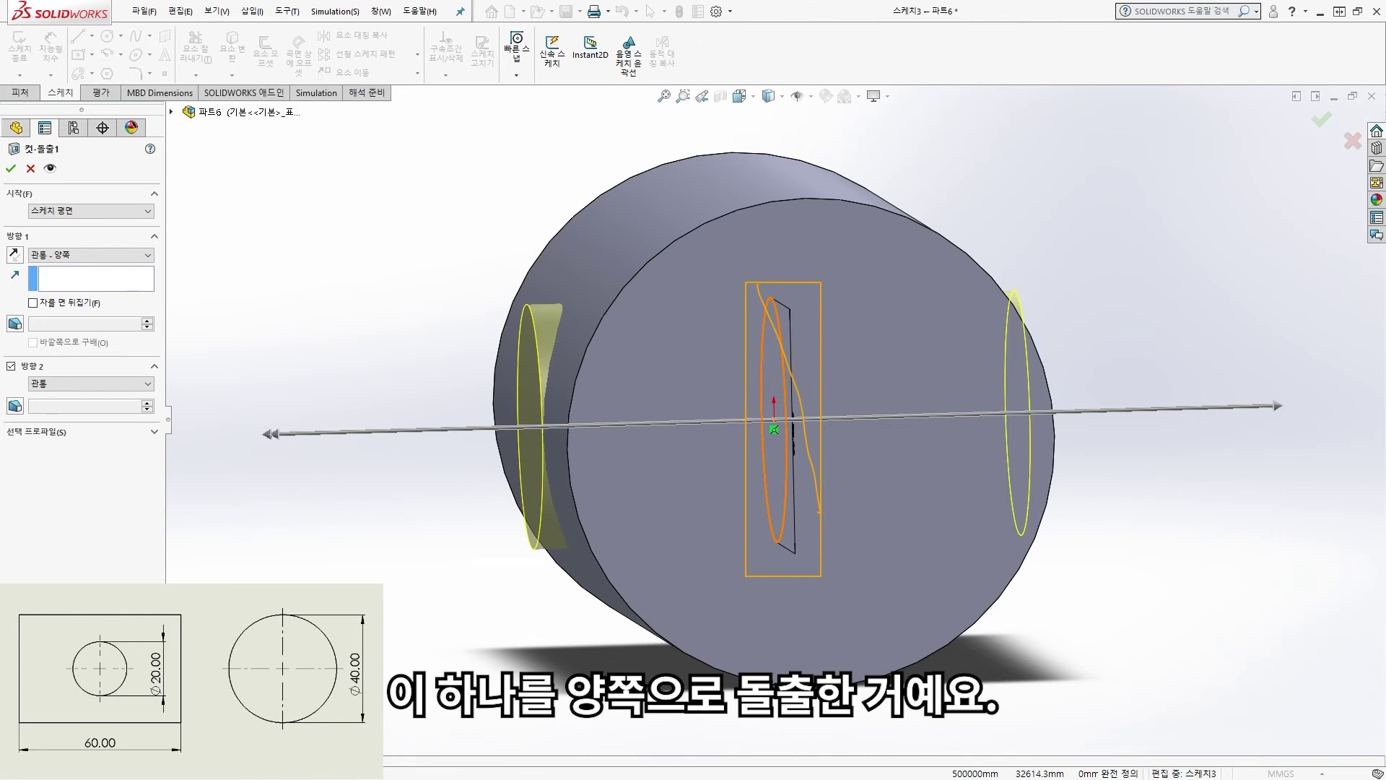
left_click_drag(745, 421, 579, 411)
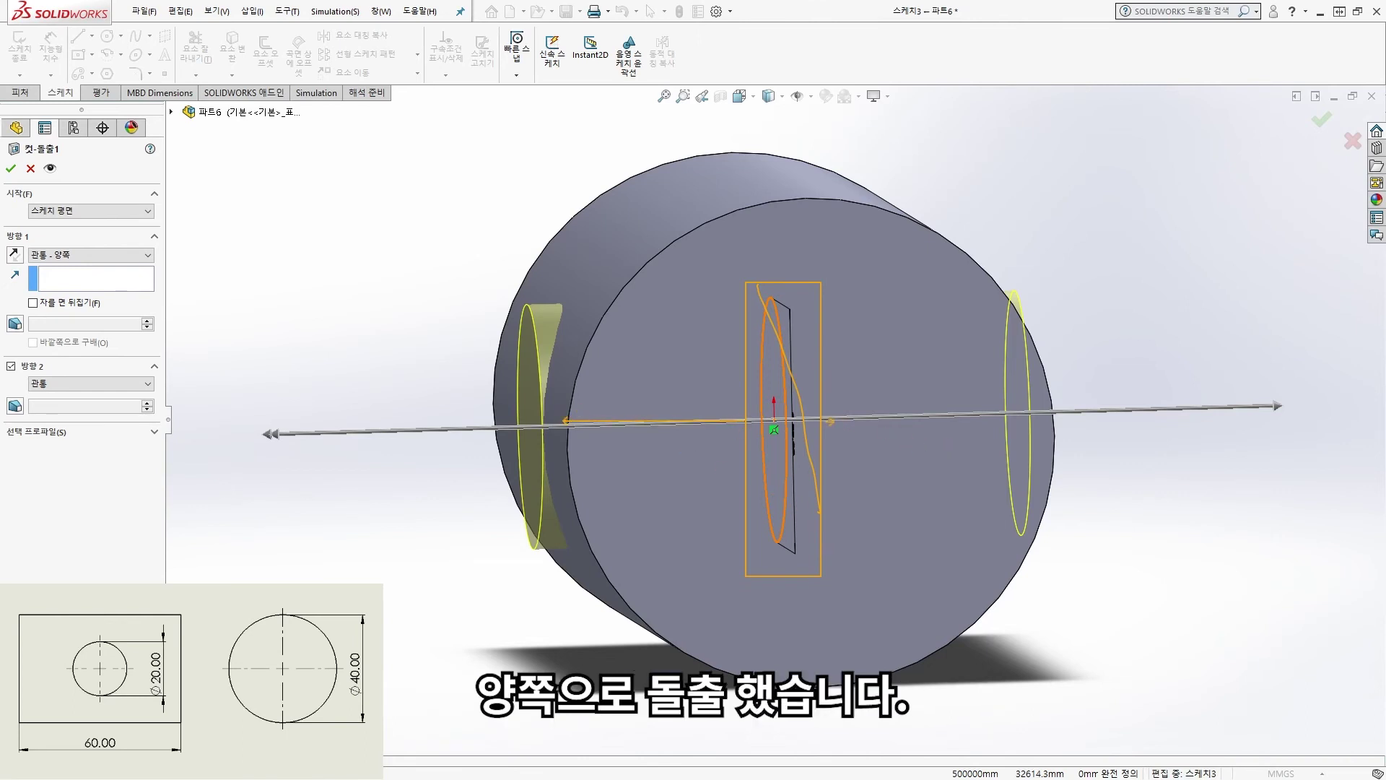
key("Escape")
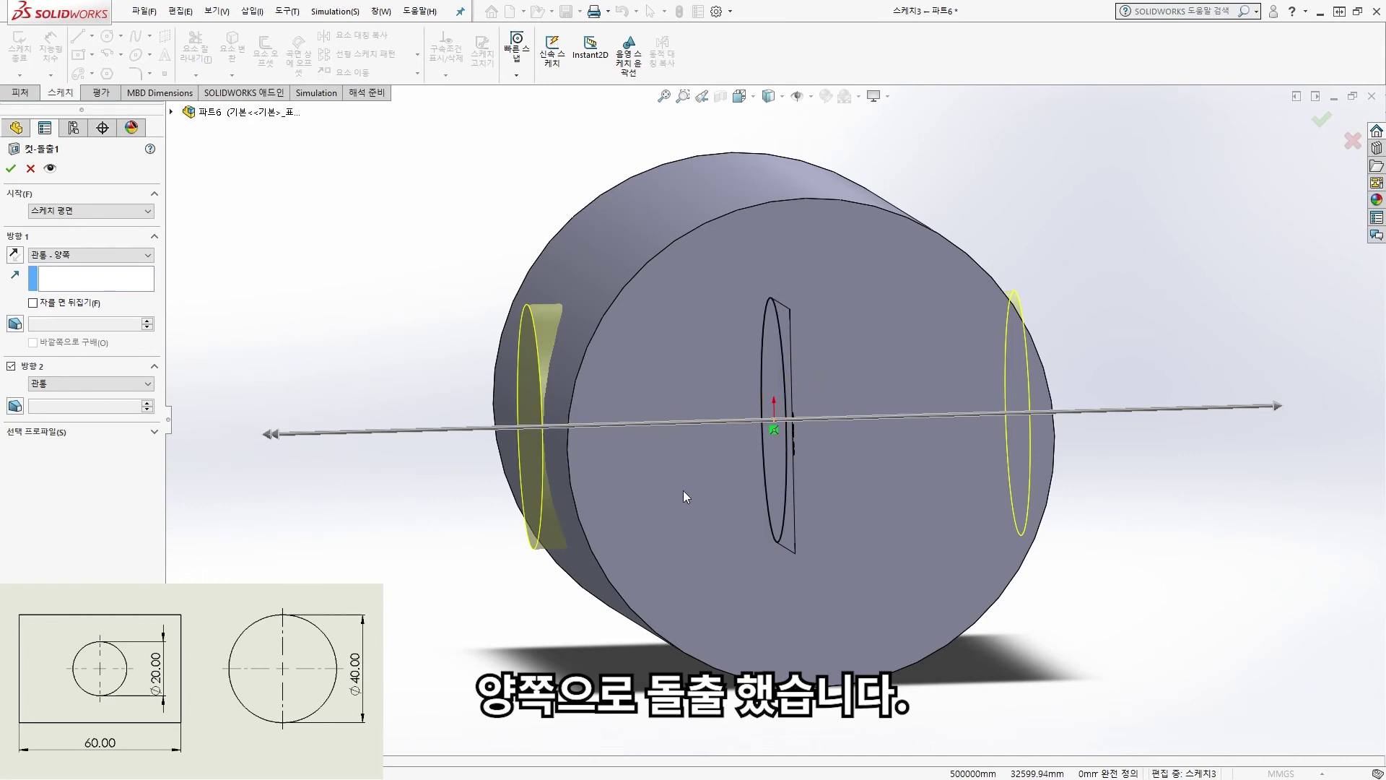
mouse_move(683, 491)
middle_mouse_down()
mouse_move(659, 486)
mouse_move(672, 473)
middle_mouse_up()
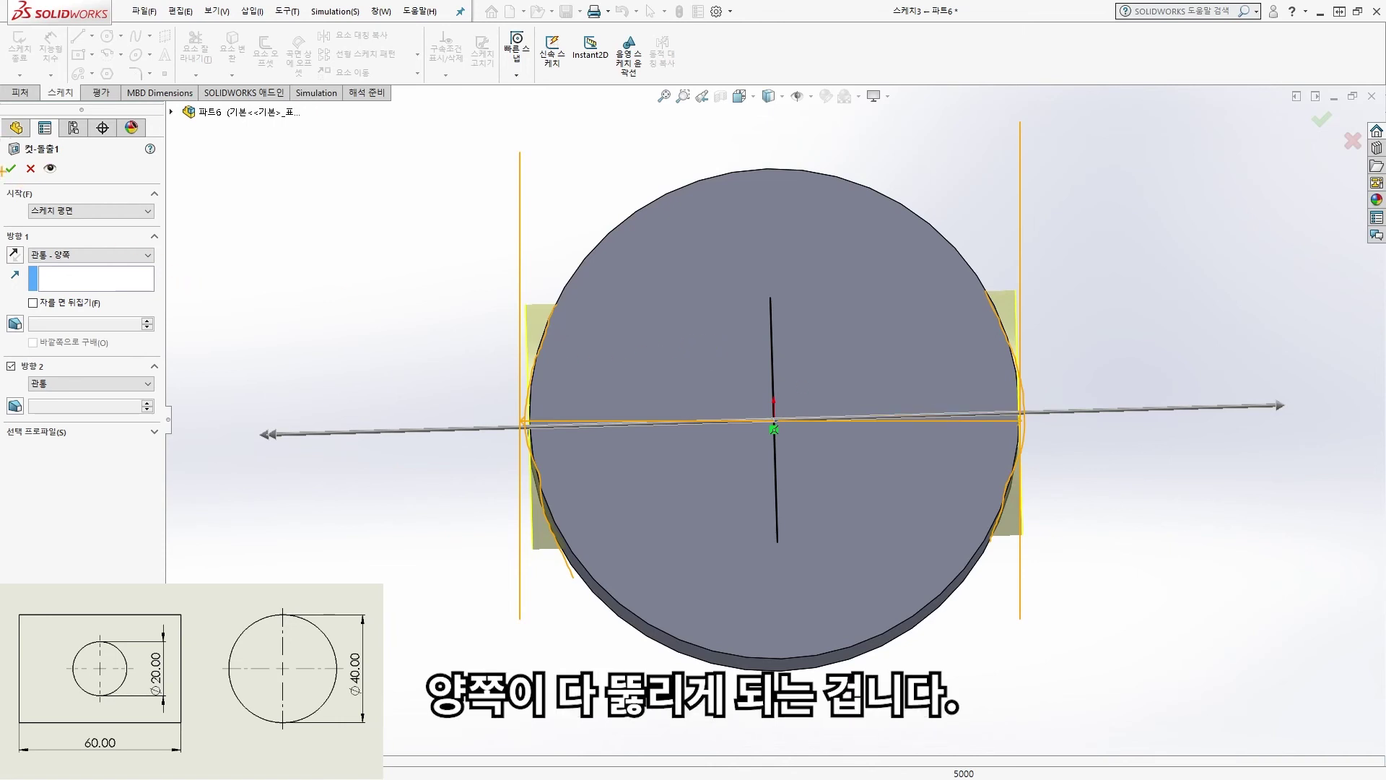
left_click(10, 169)
- Section the cylinder at the front plane and view the section perpendicular to that plane
middle_click_drag(424, 275, 559, 357)
key("f")
middle_click_drag(686, 426, 719, 382)
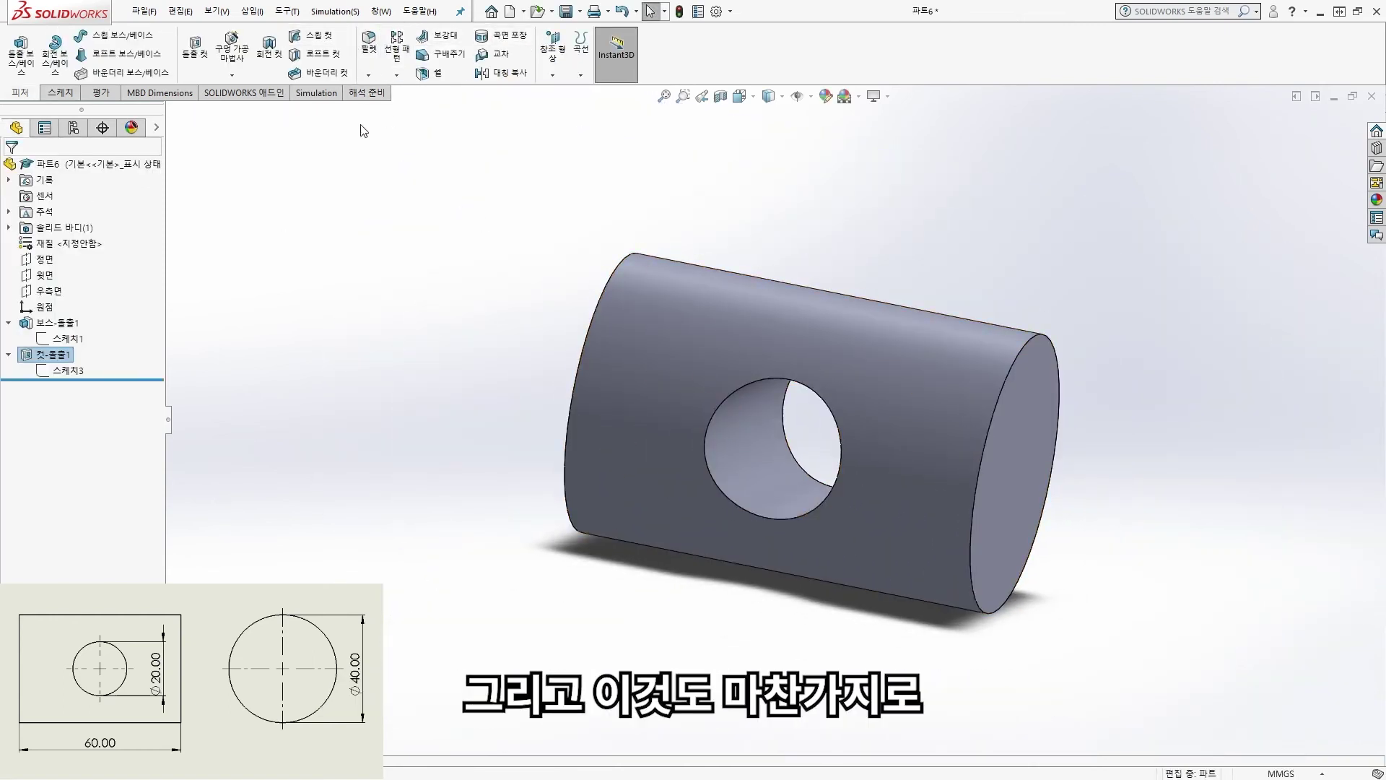
left_click(719, 96)
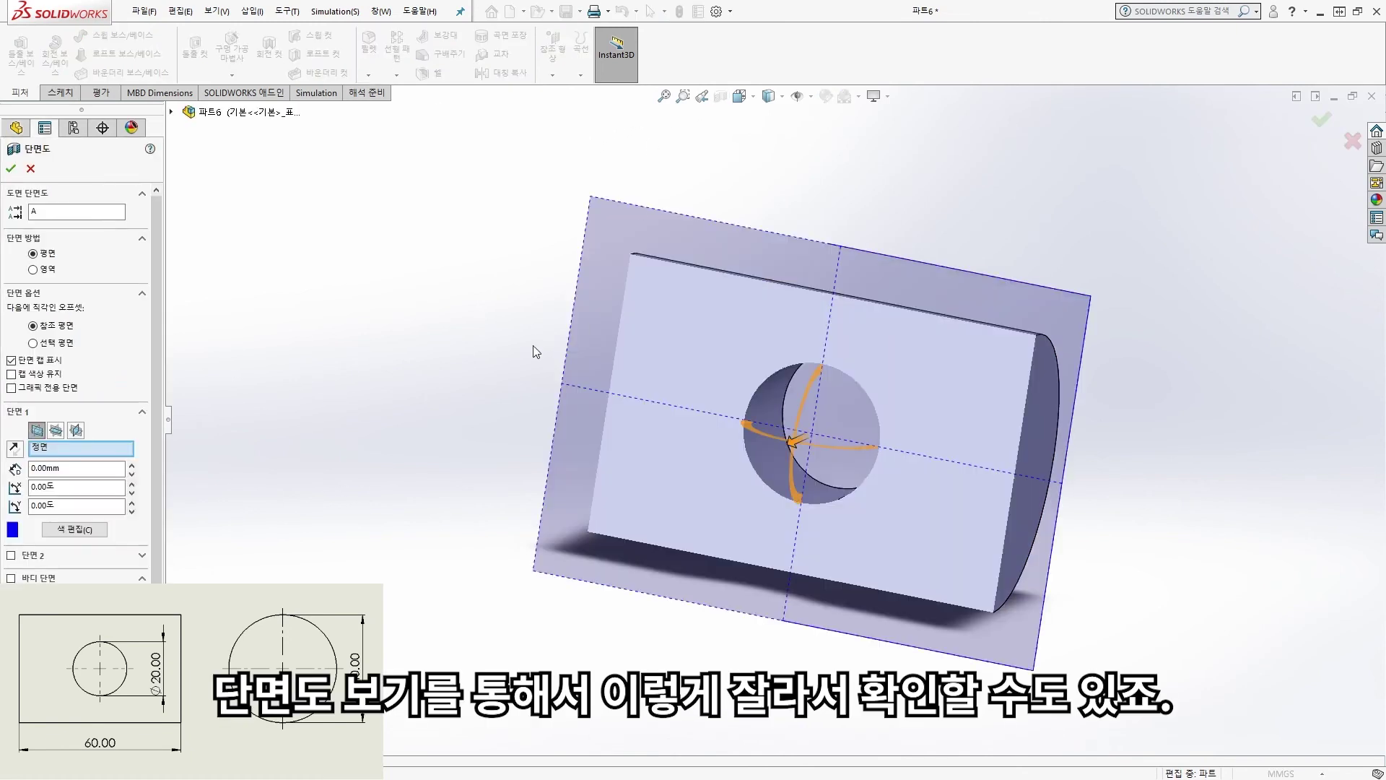
left_click(11, 168)
middle_click_drag(660, 462, 800, 348)
left_click(800, 322)
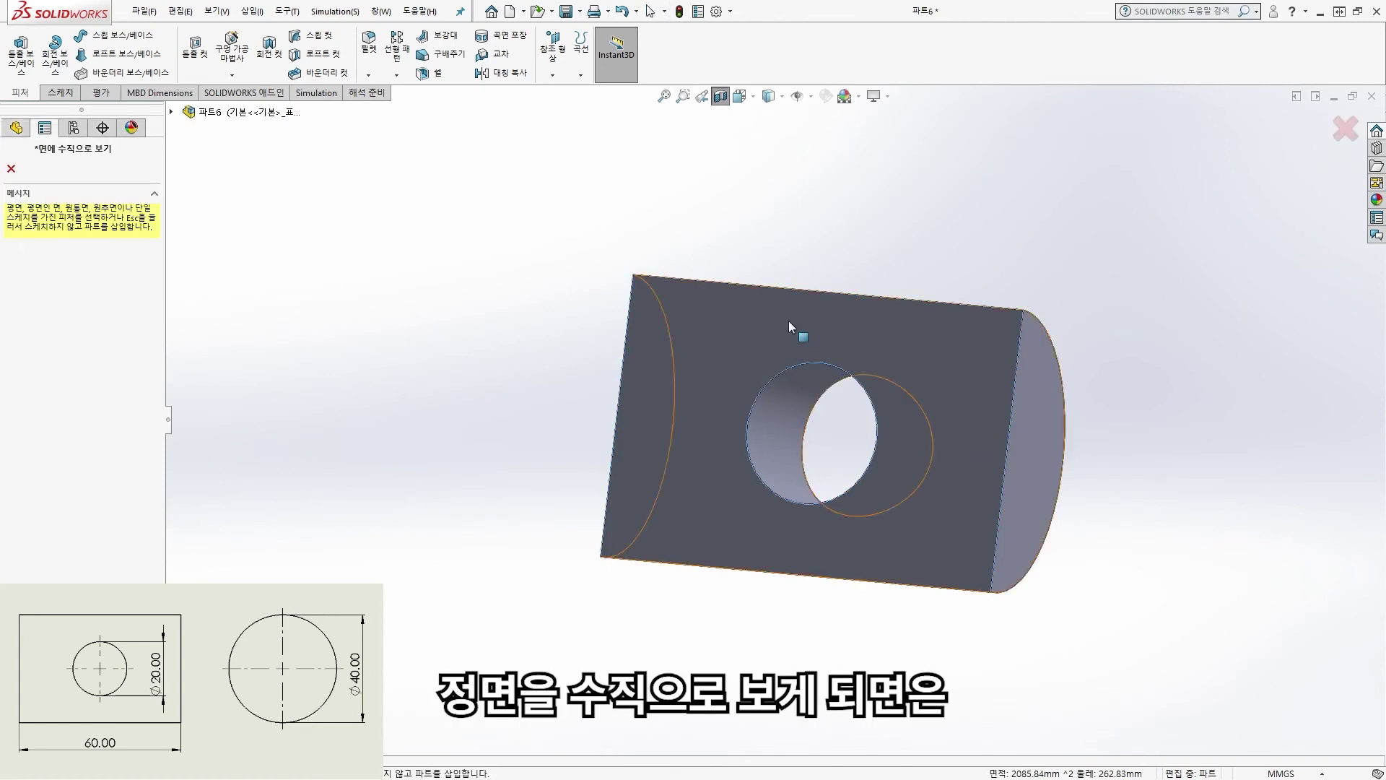
left_click(44, 259)
key("ctrl+8")
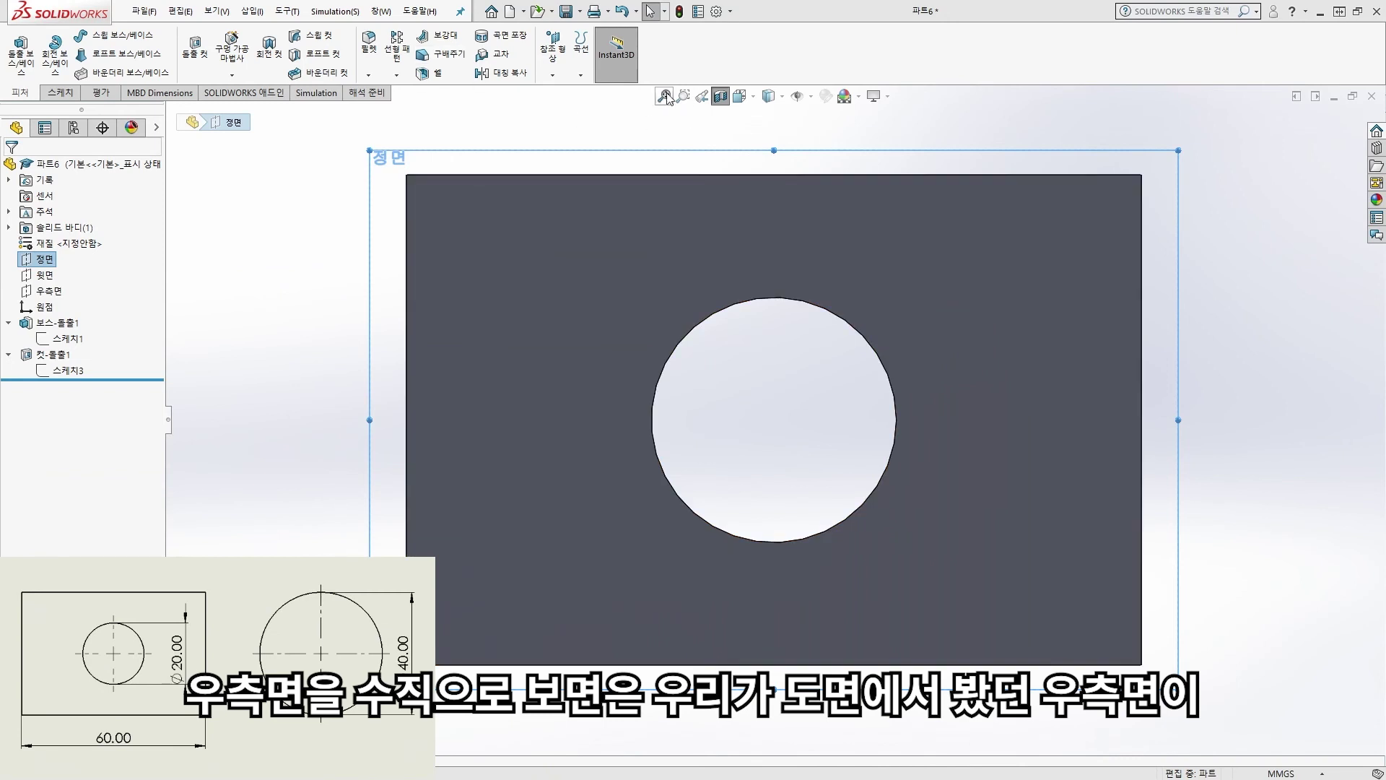
- Turn off the section view and view the cylinder's flat end face perpendicular to the screen
left_click(414, 161)
middle_click_drag(577, 361, 830, 332)
left_click(1058, 289)
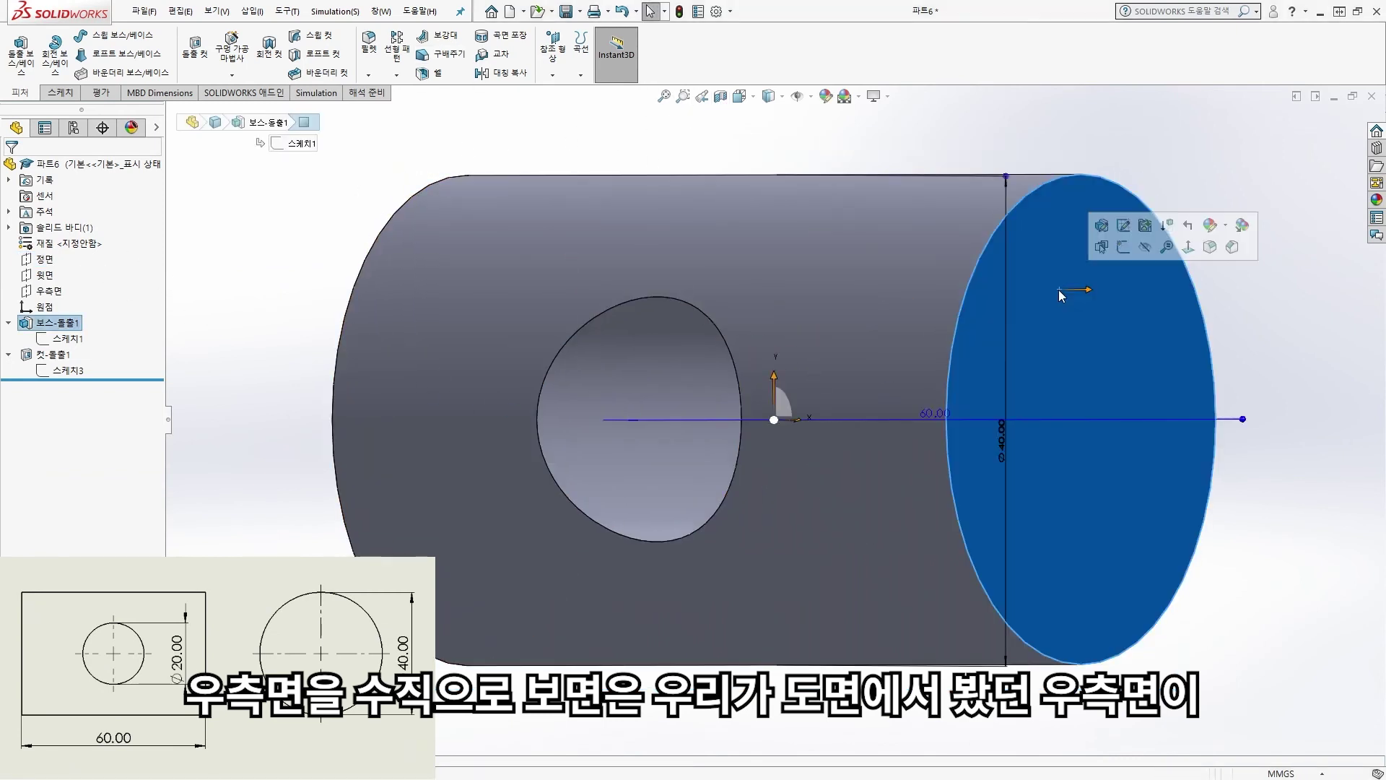
key("ctrl+8")
left_click(1106, 231)
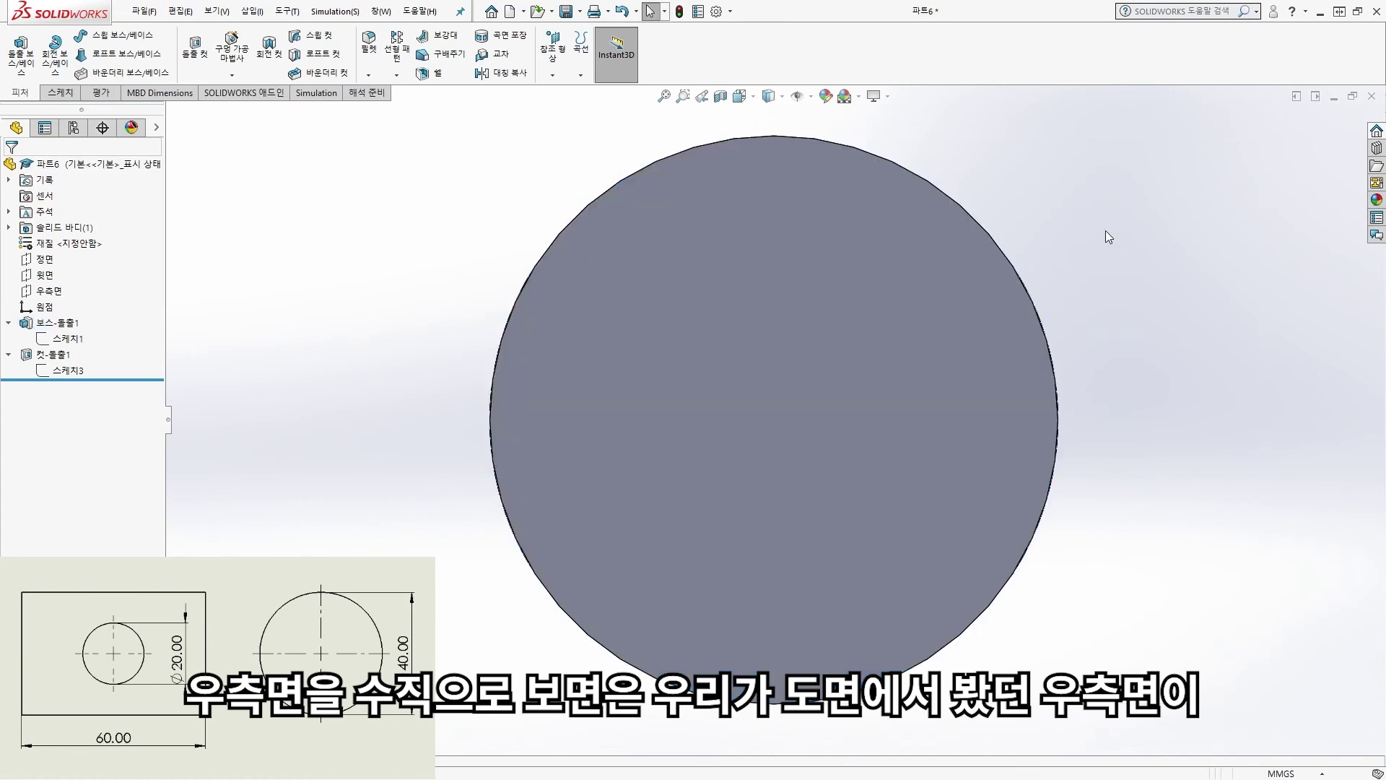